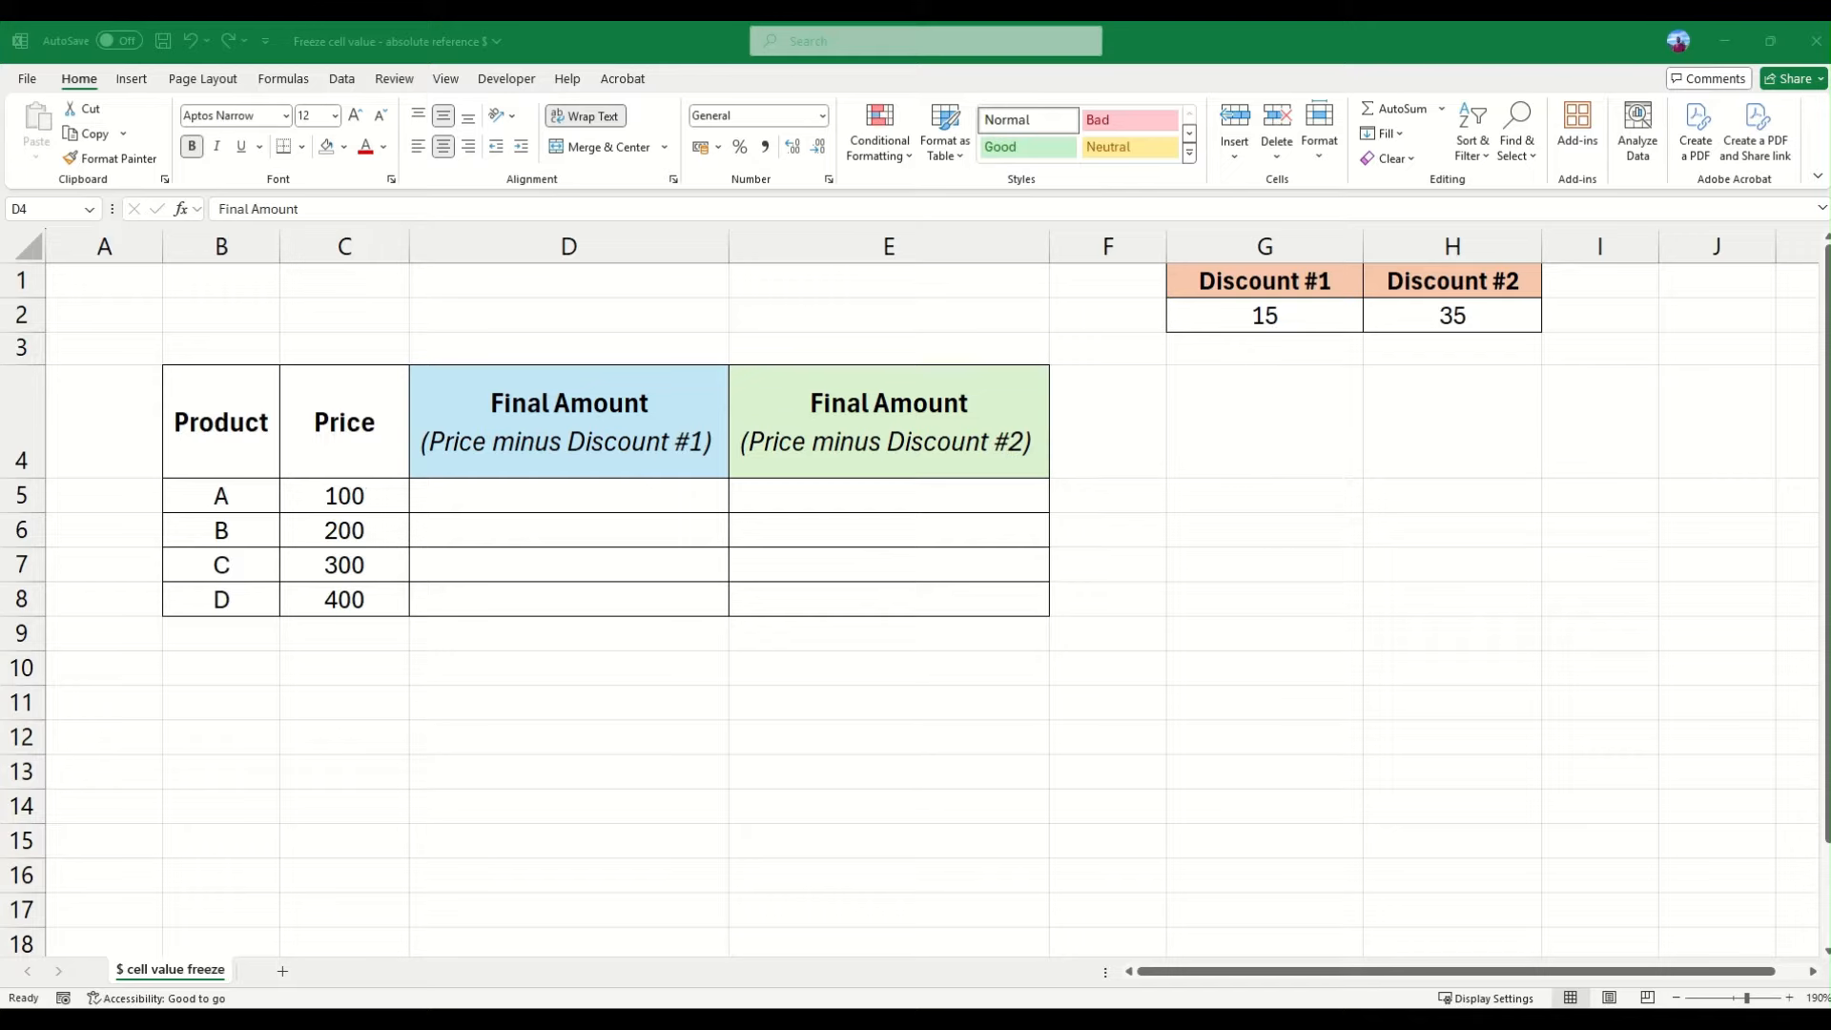
- Examine the table's products and prices, the two Final Amount columns, and the Discount #1 and #2 cells
left_click(227, 424)
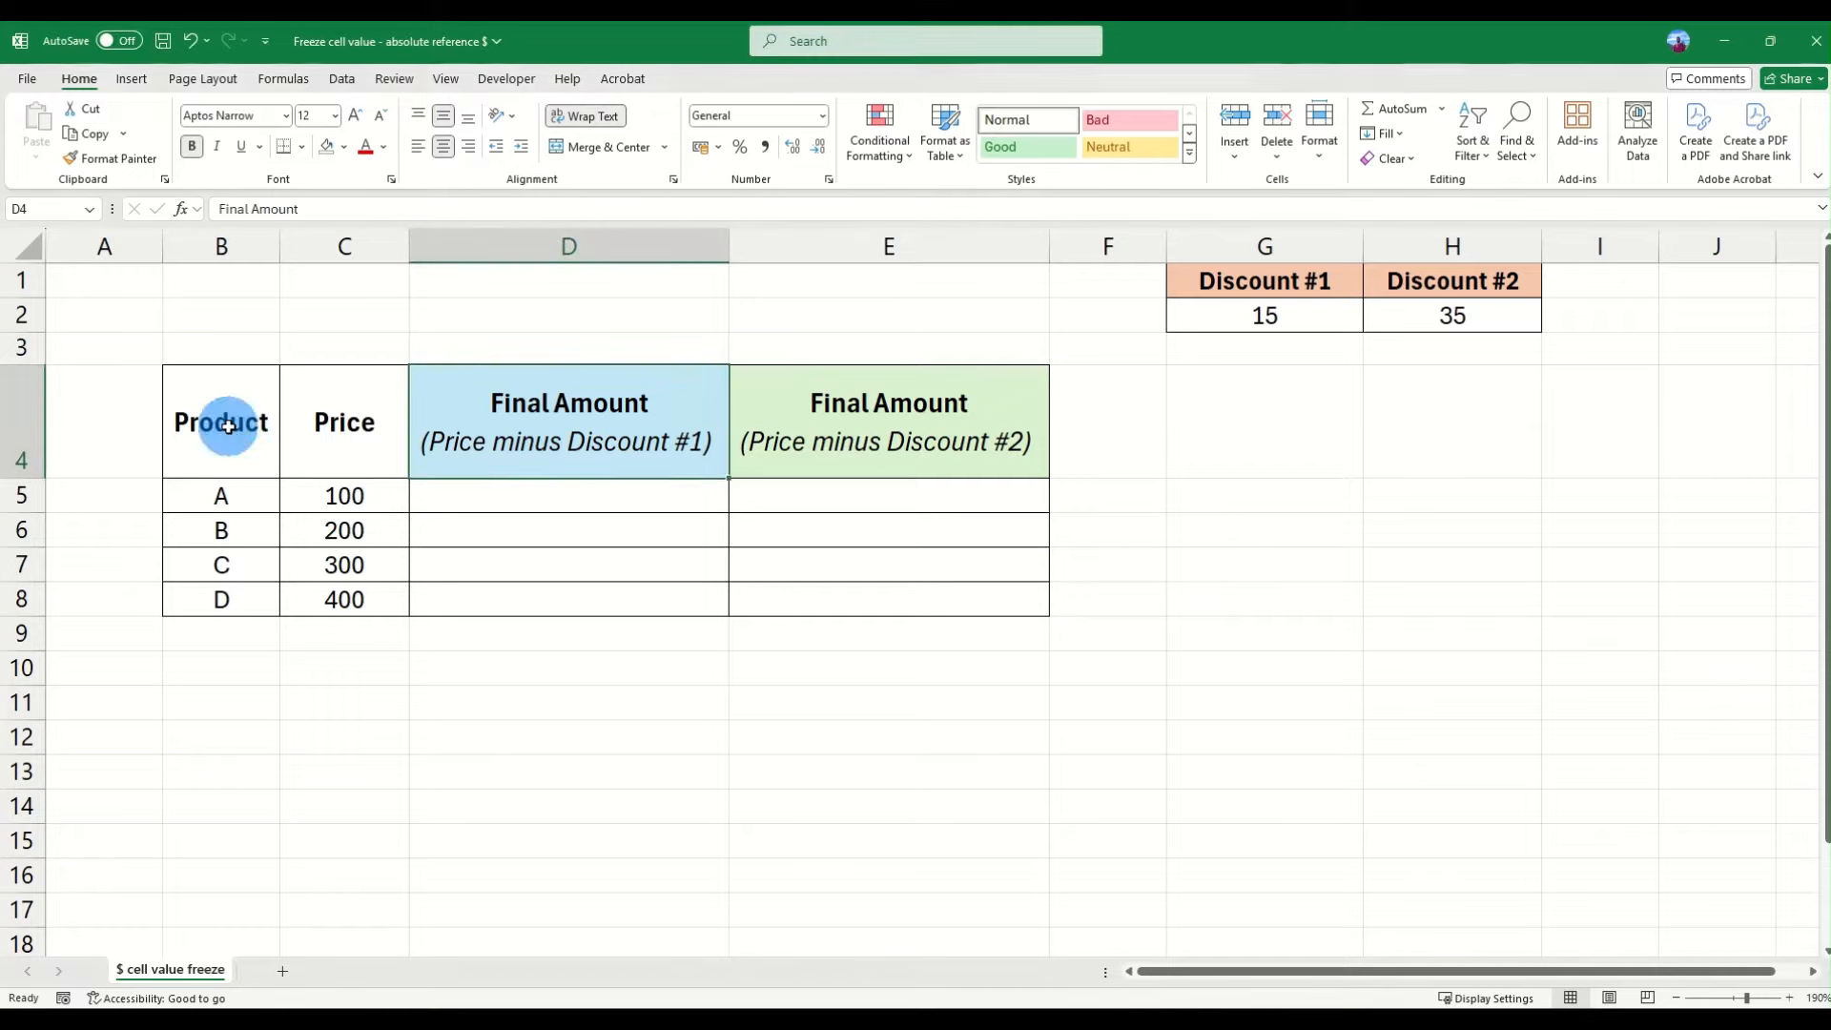
left_click_drag(233, 475, 233, 597)
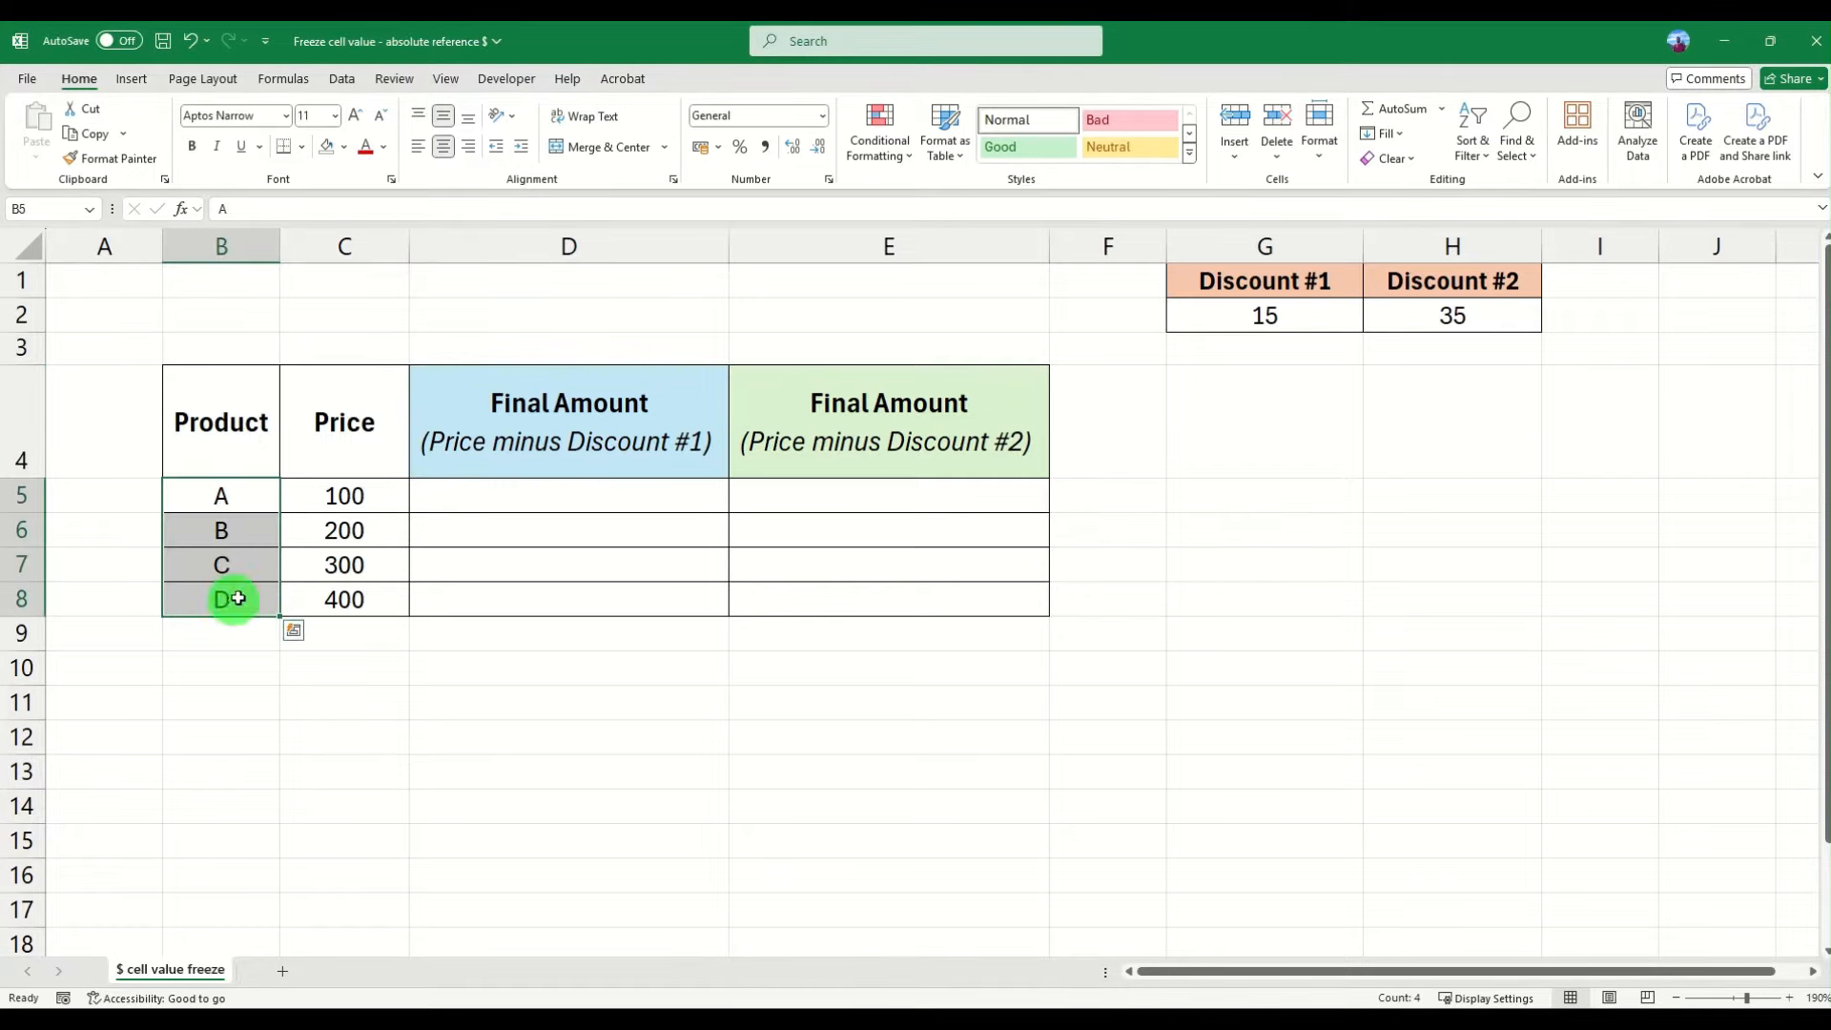
left_click_drag(368, 495, 374, 589)
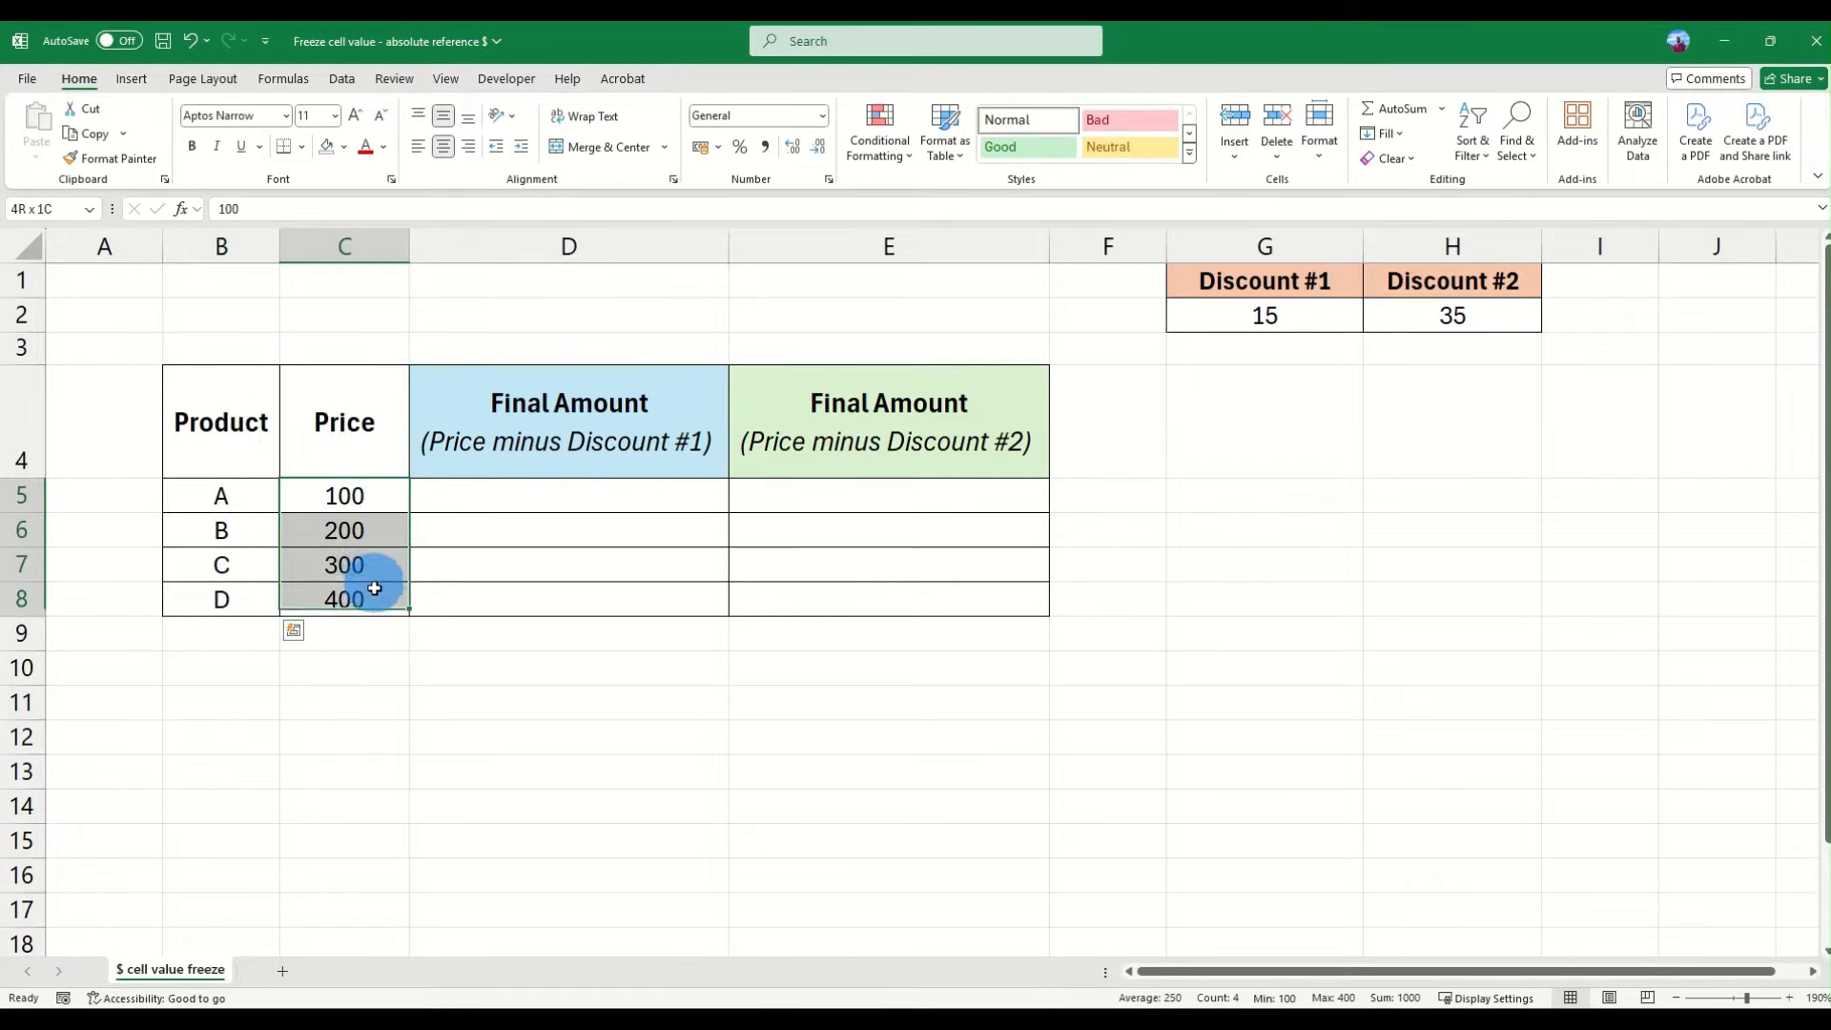
left_click(369, 495)
left_click(549, 450)
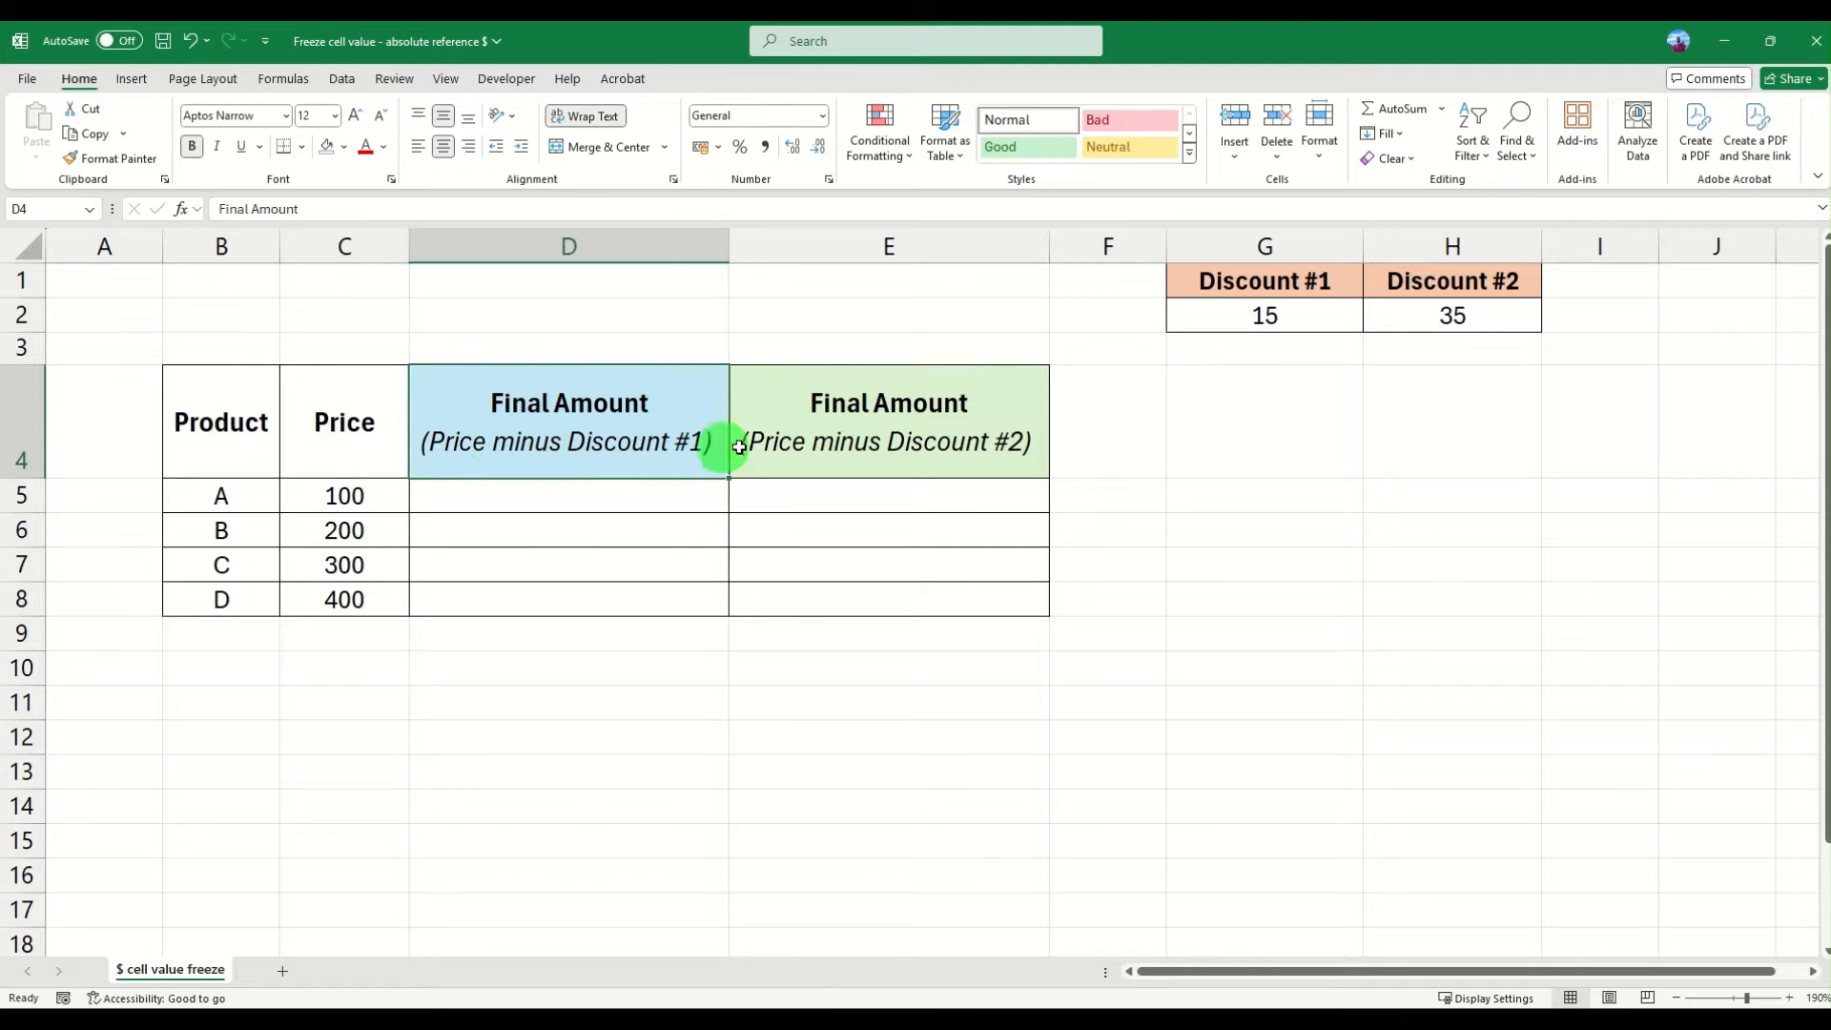
left_click(749, 442)
left_click(618, 441)
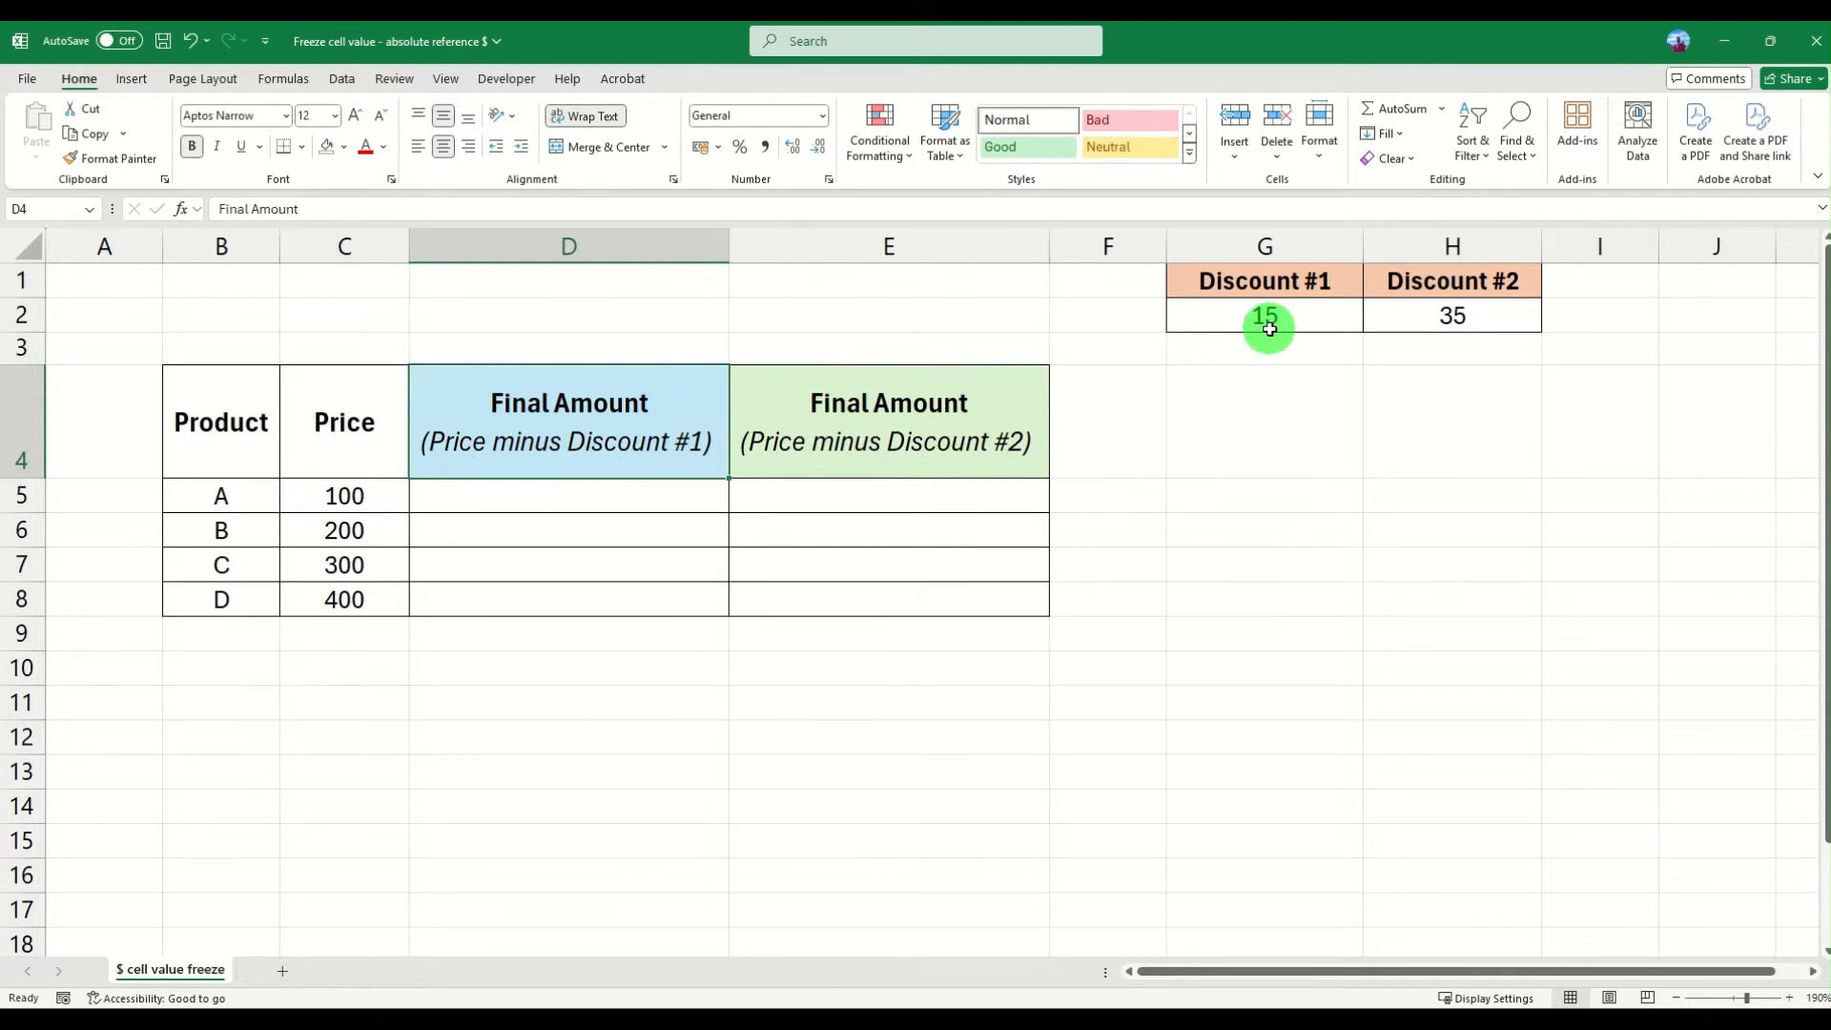
left_click_drag(1268, 321, 1409, 318)
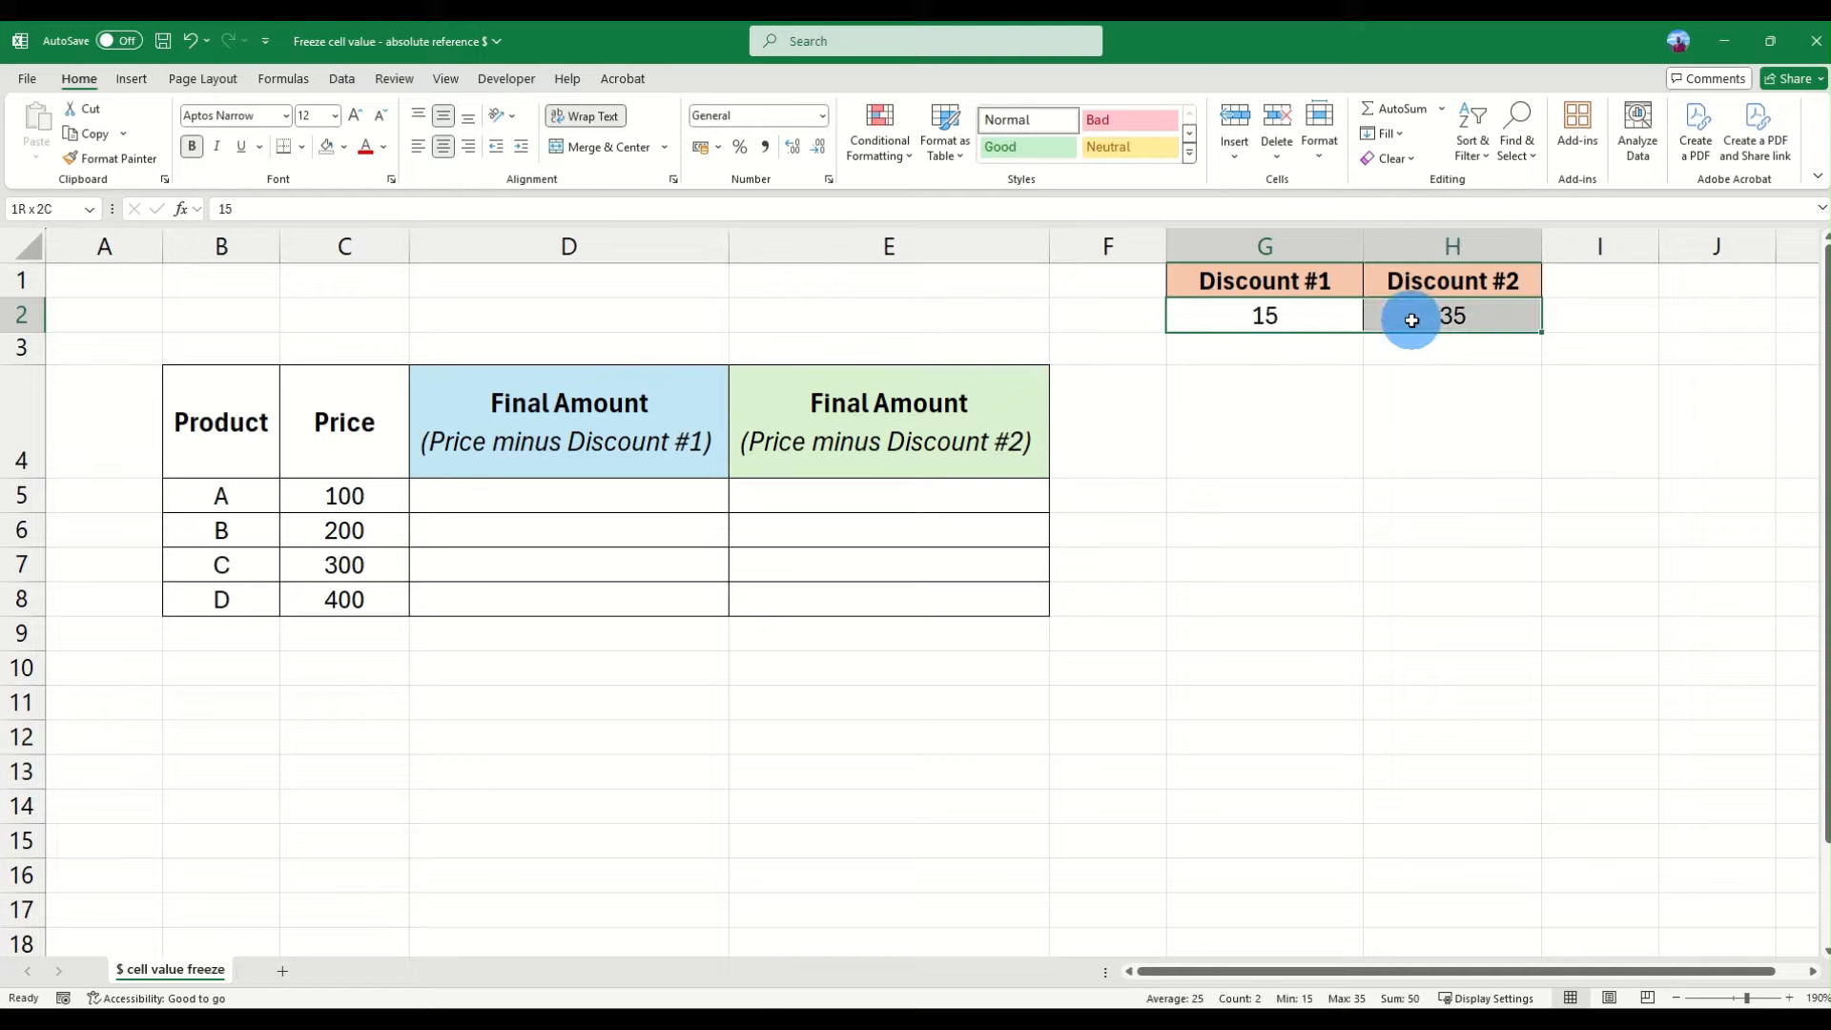
left_click(1269, 318)
left_click(1410, 312)
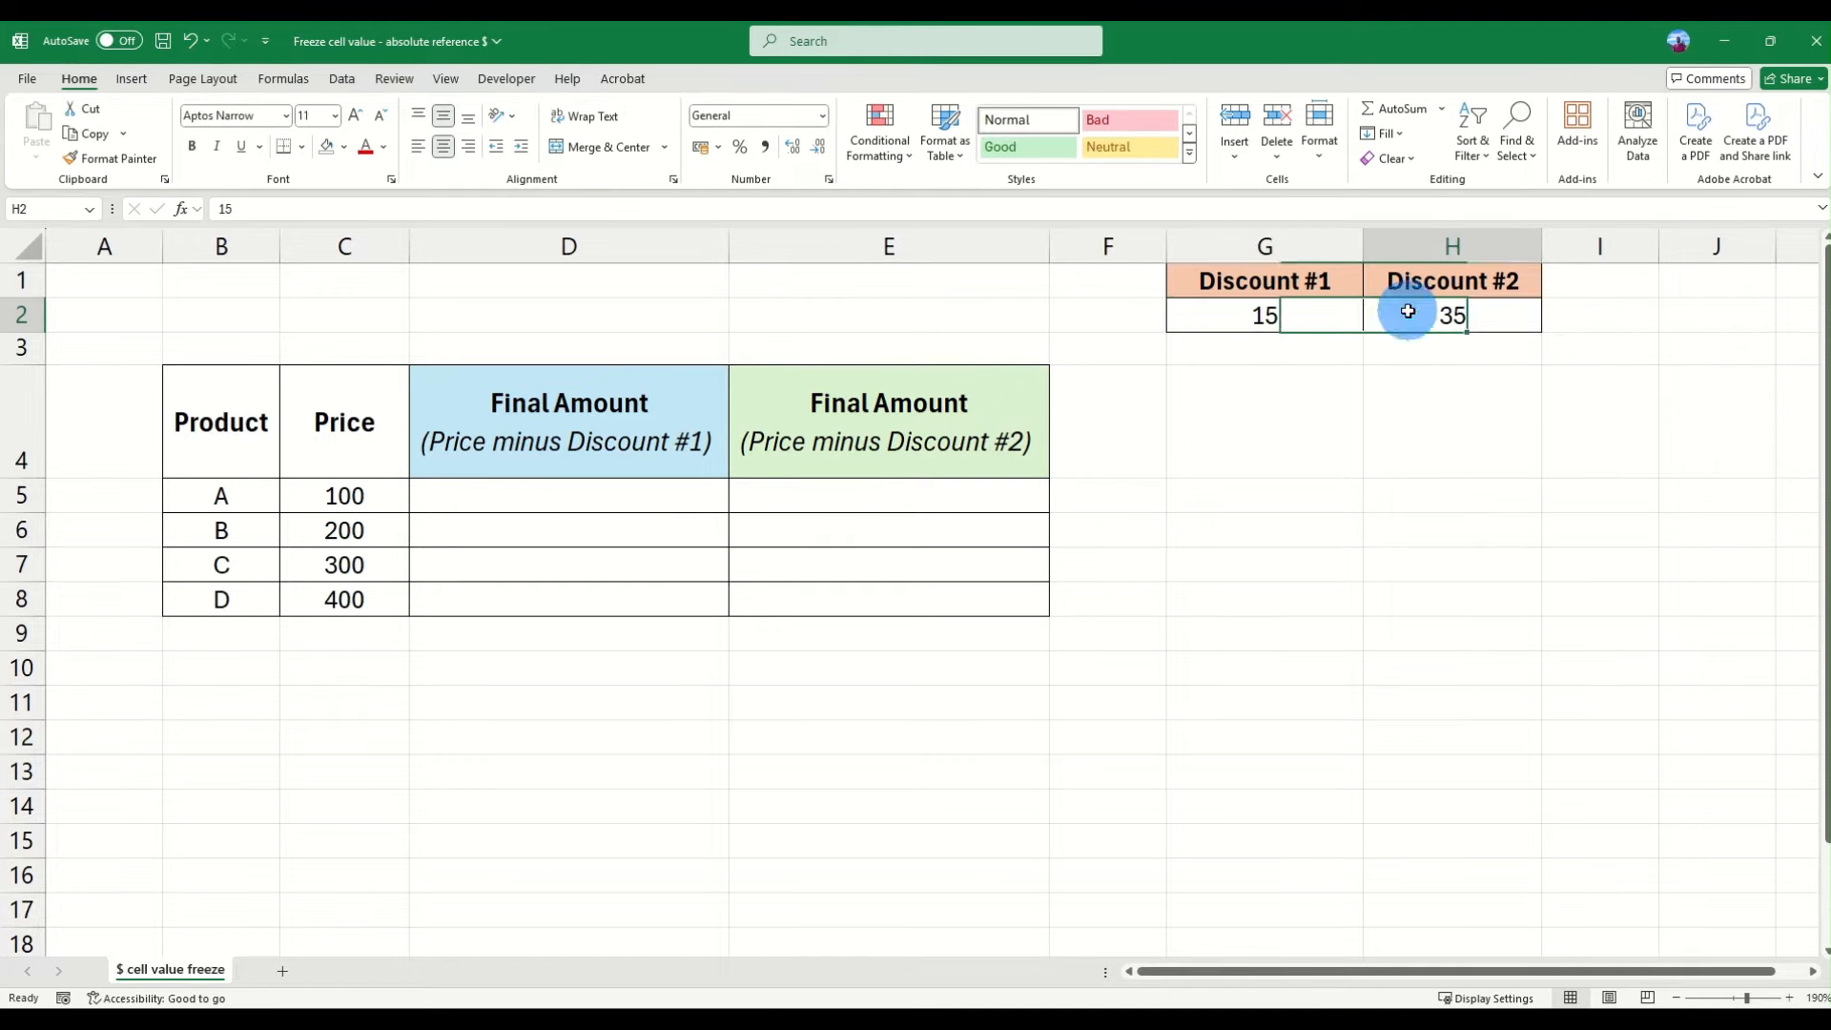
left_click(1313, 323)
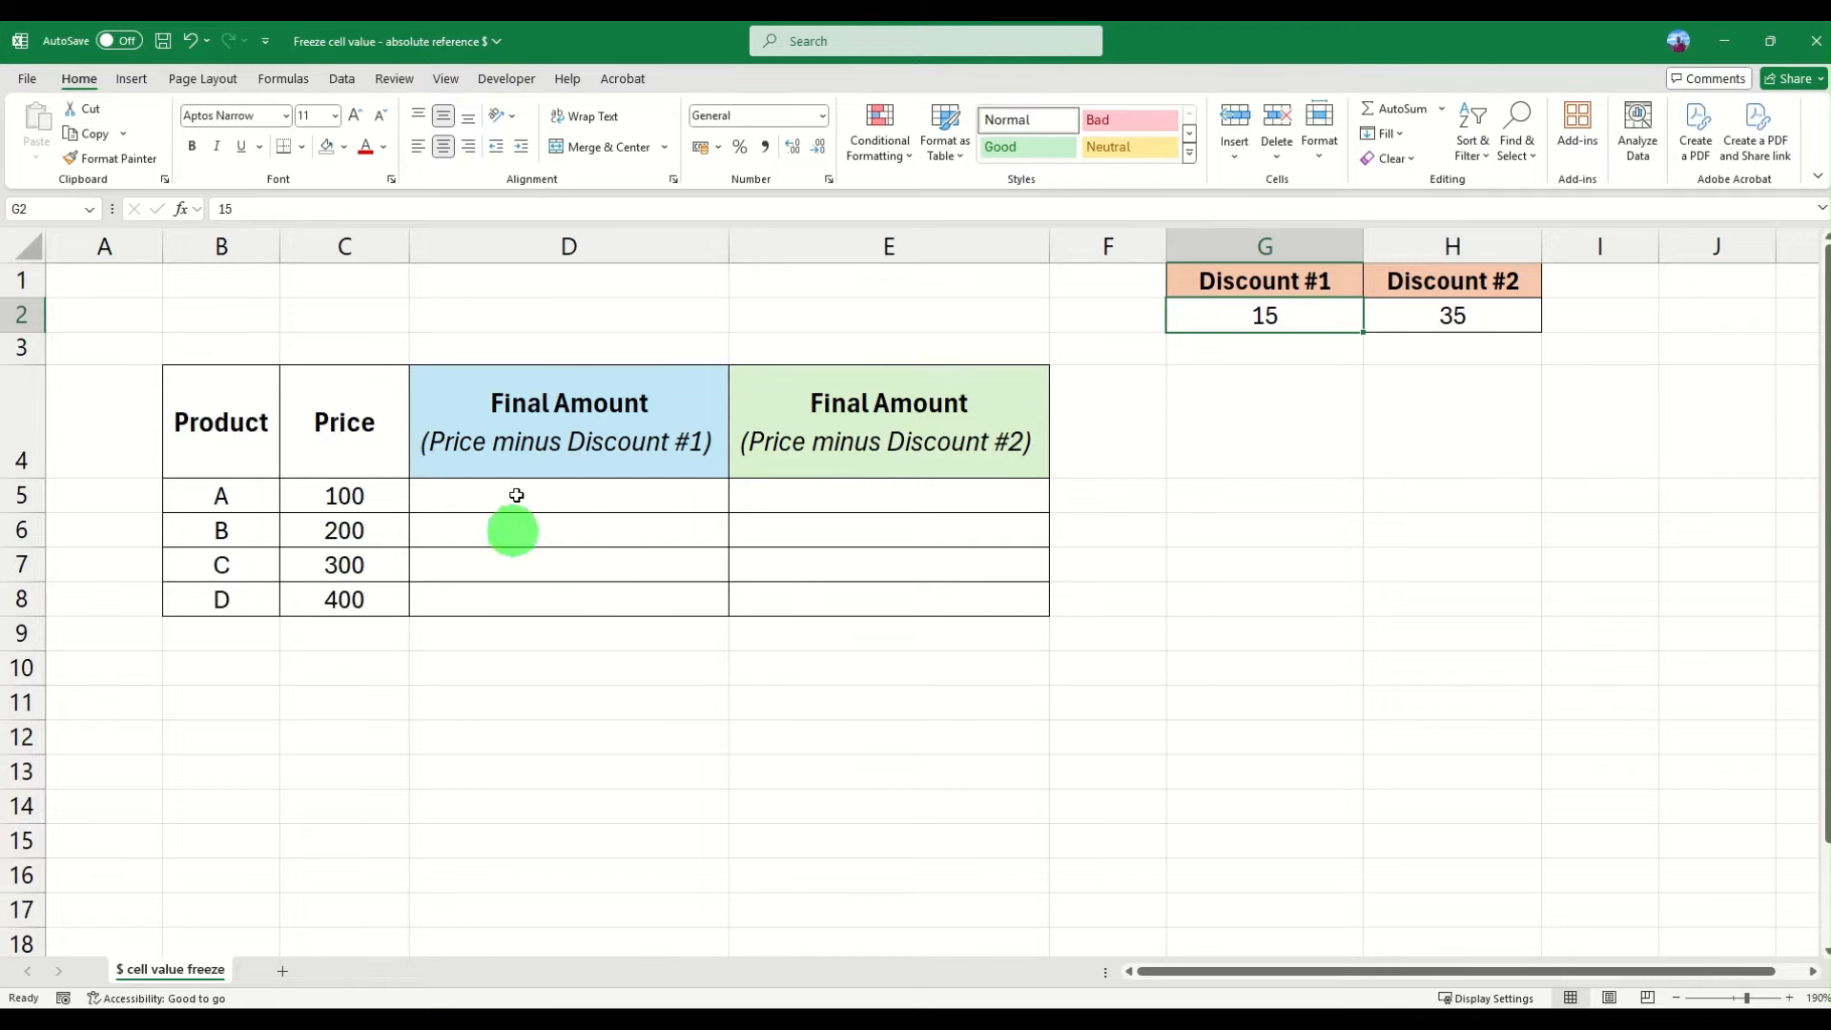
left_click(1434, 314)
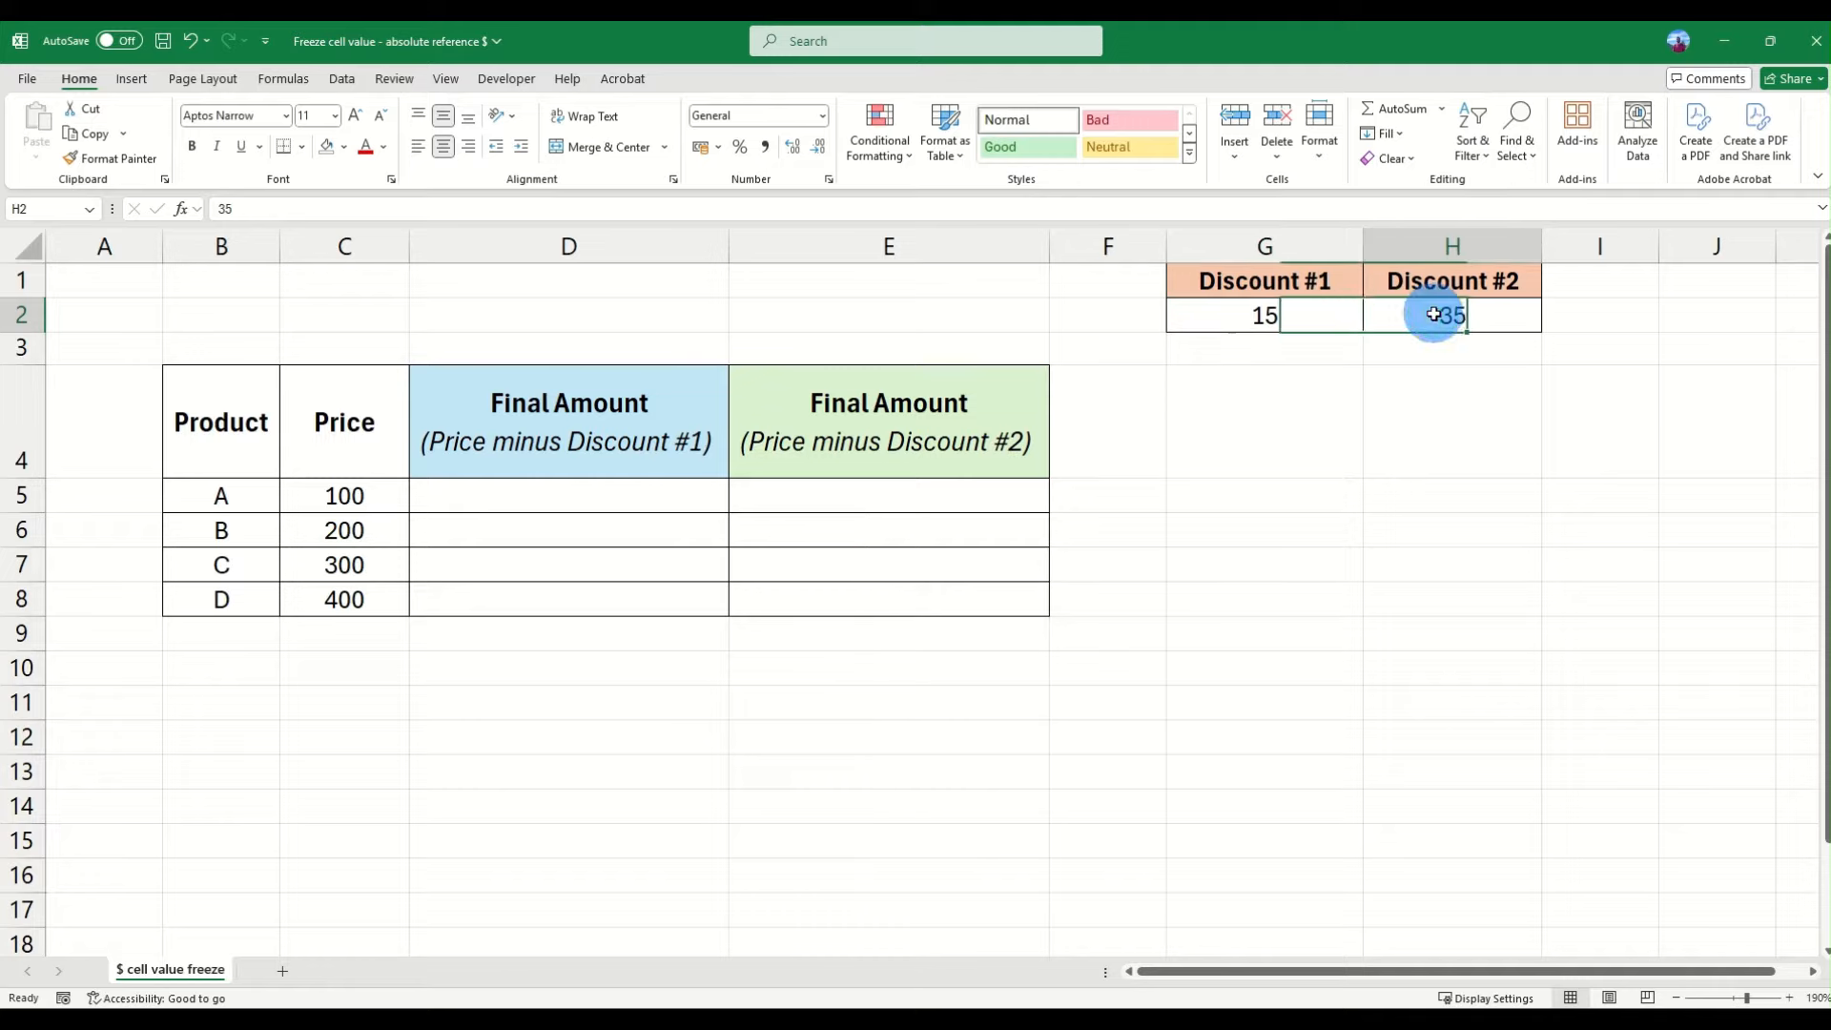
left_click(1283, 321)
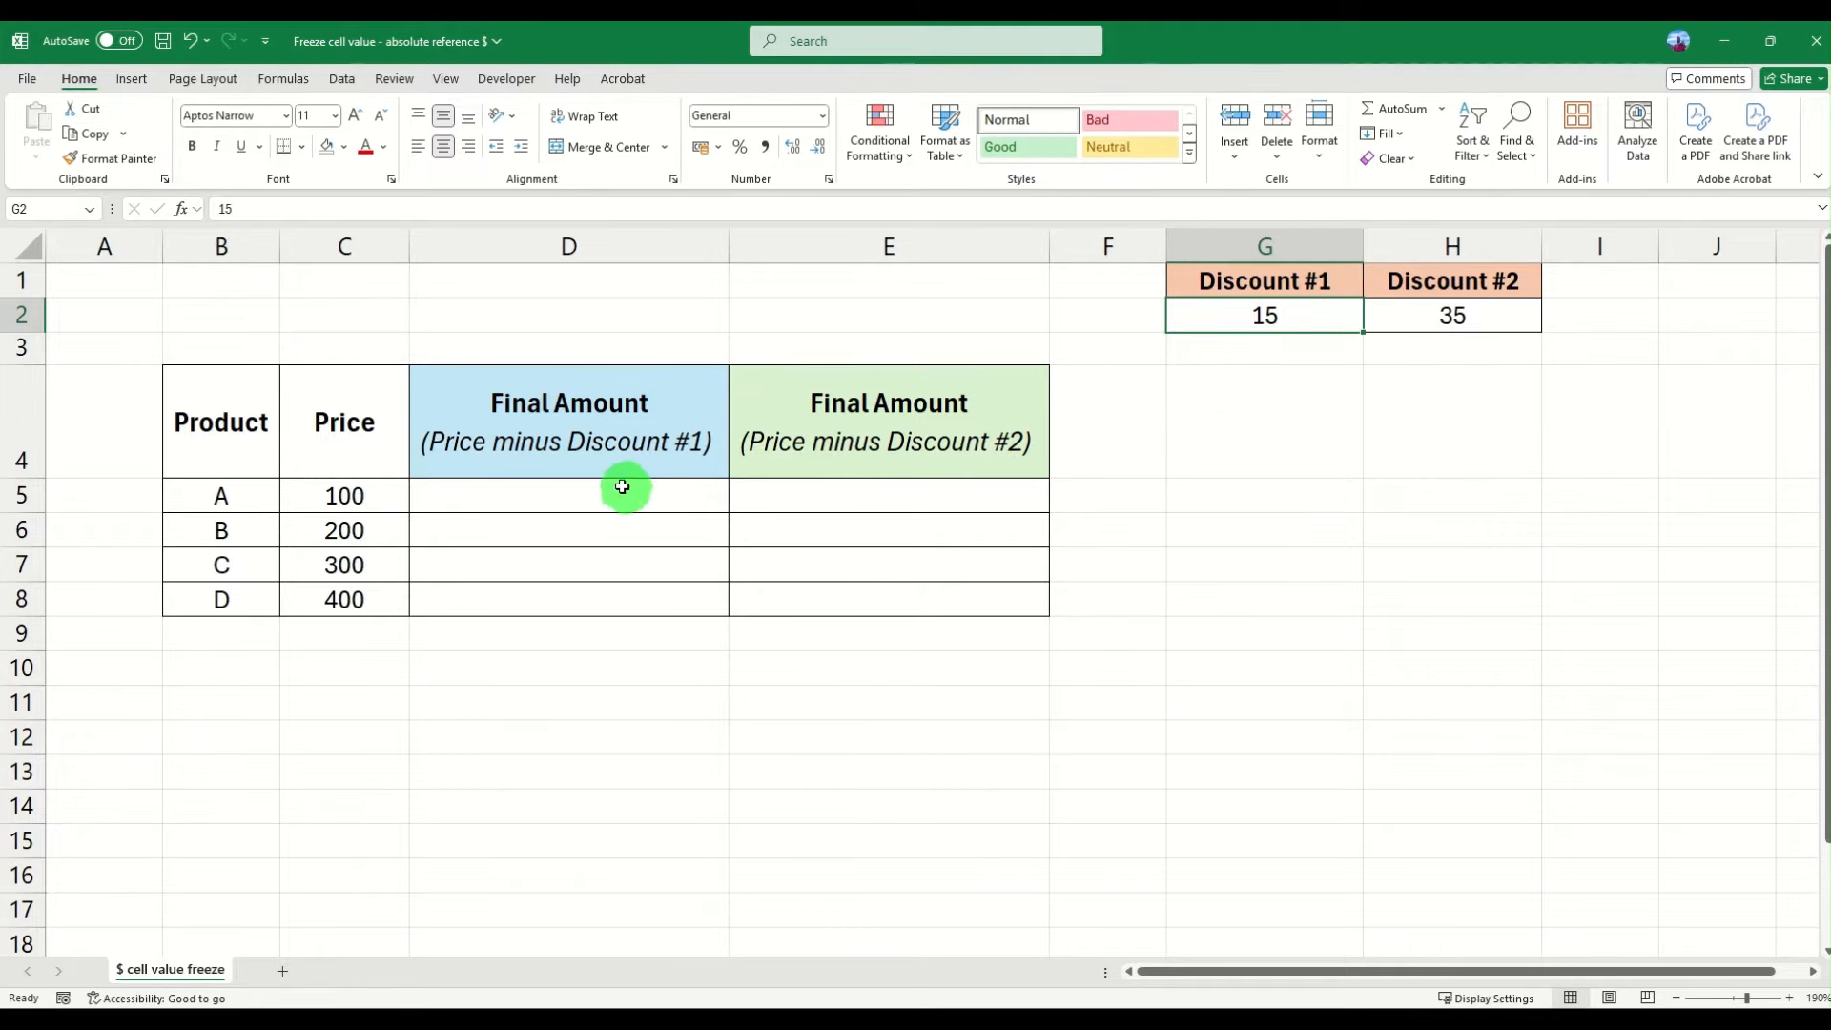
- Look over the empty Final Amount ranges for both discounts in columns D and E
left_click_drag(1279, 278, 1279, 314)
left_click_drag(503, 491, 520, 599)
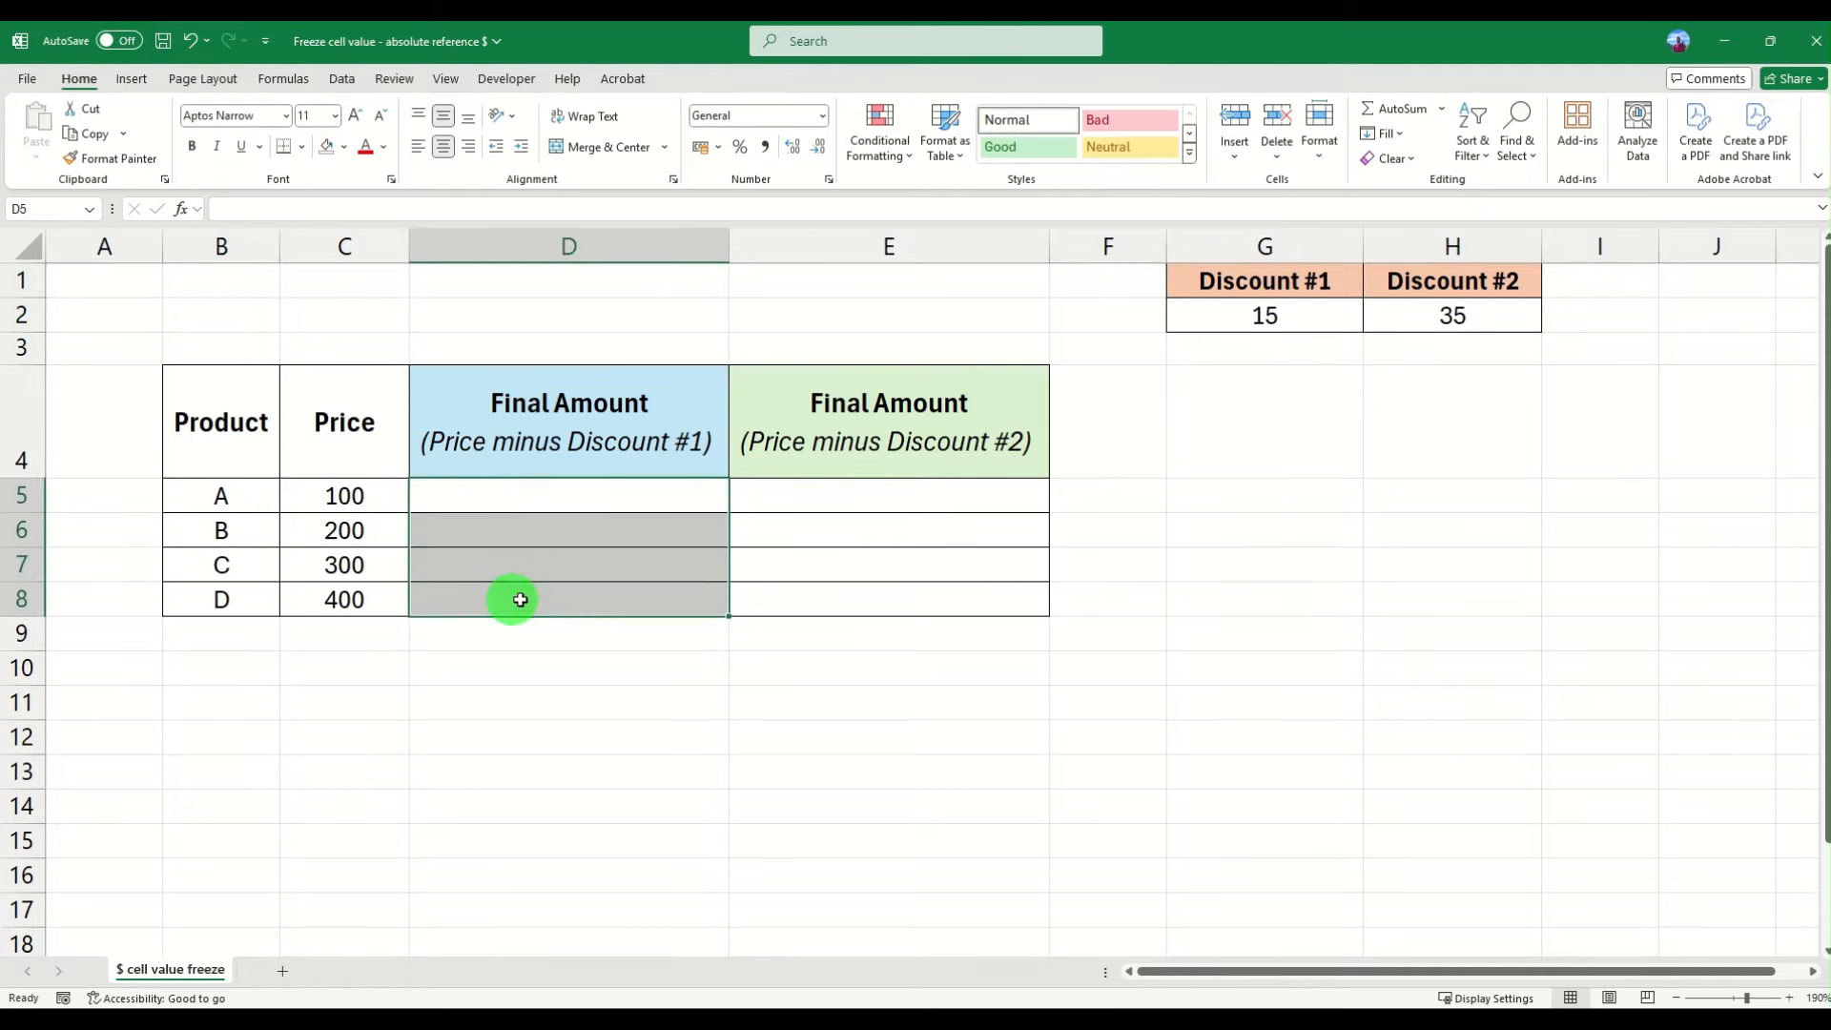
left_click_drag(873, 497, 888, 592)
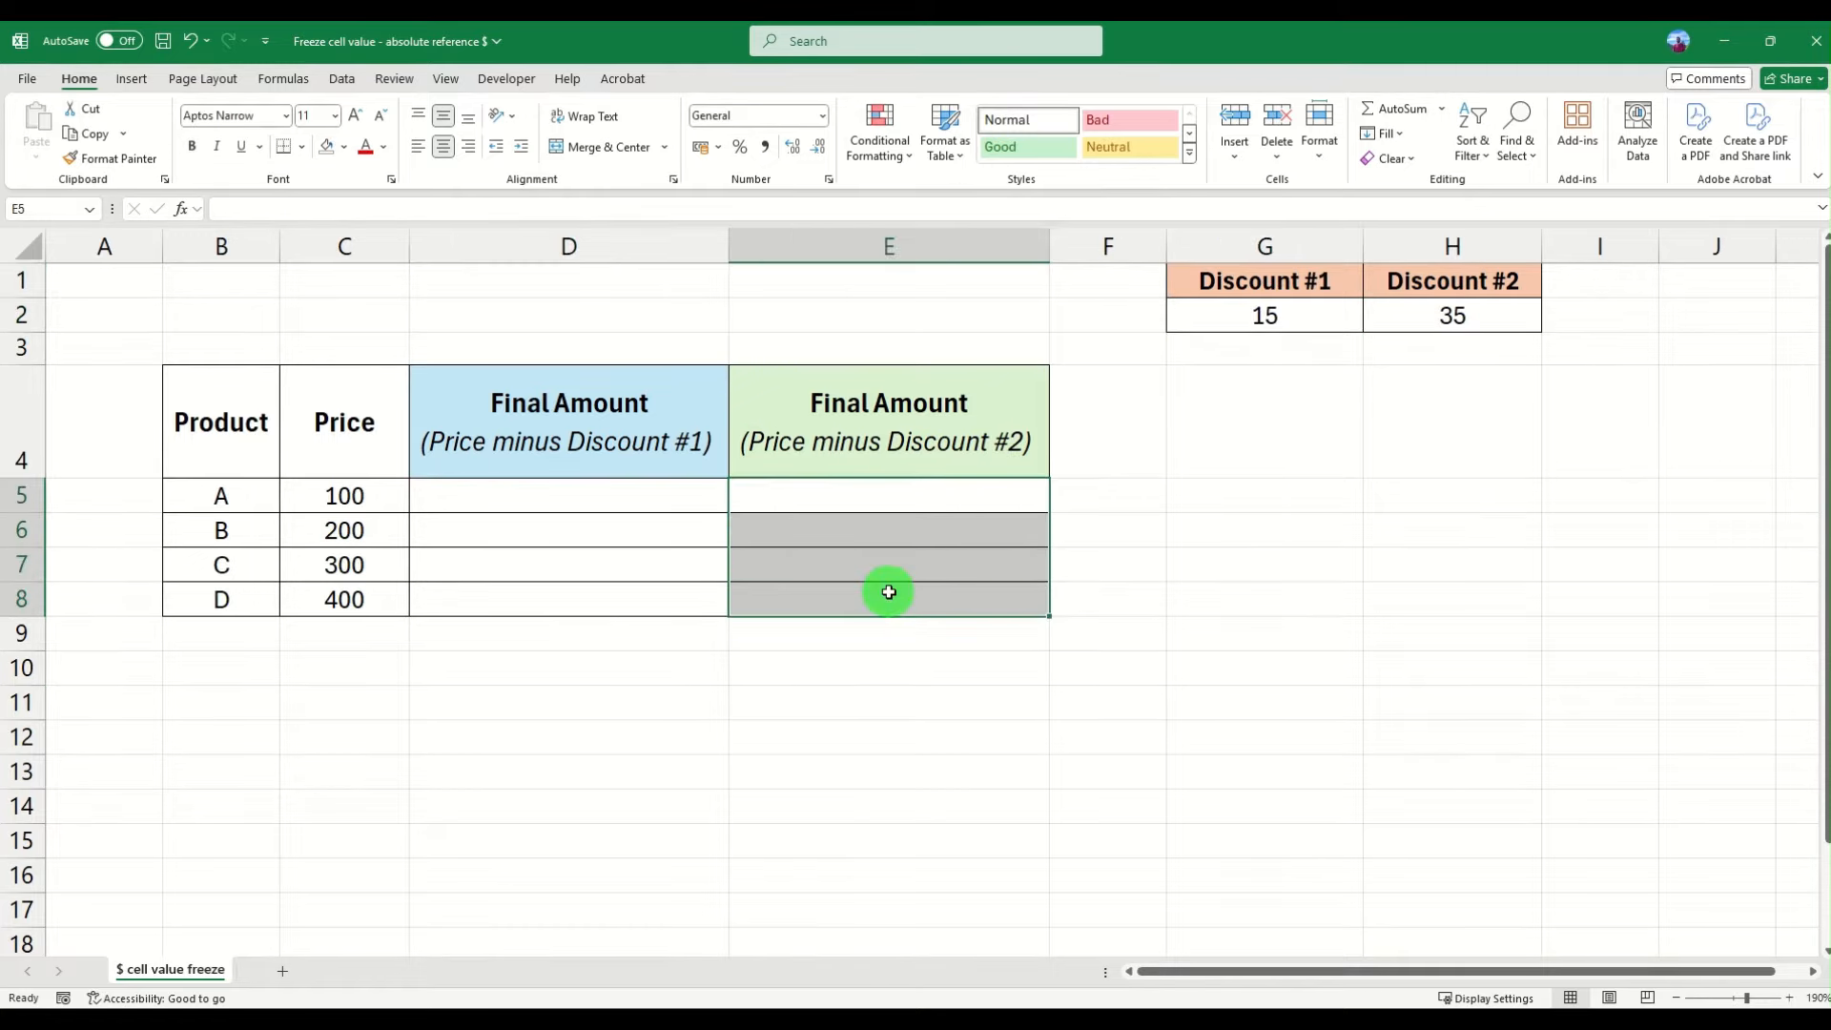
left_click(1462, 322)
left_click(926, 500)
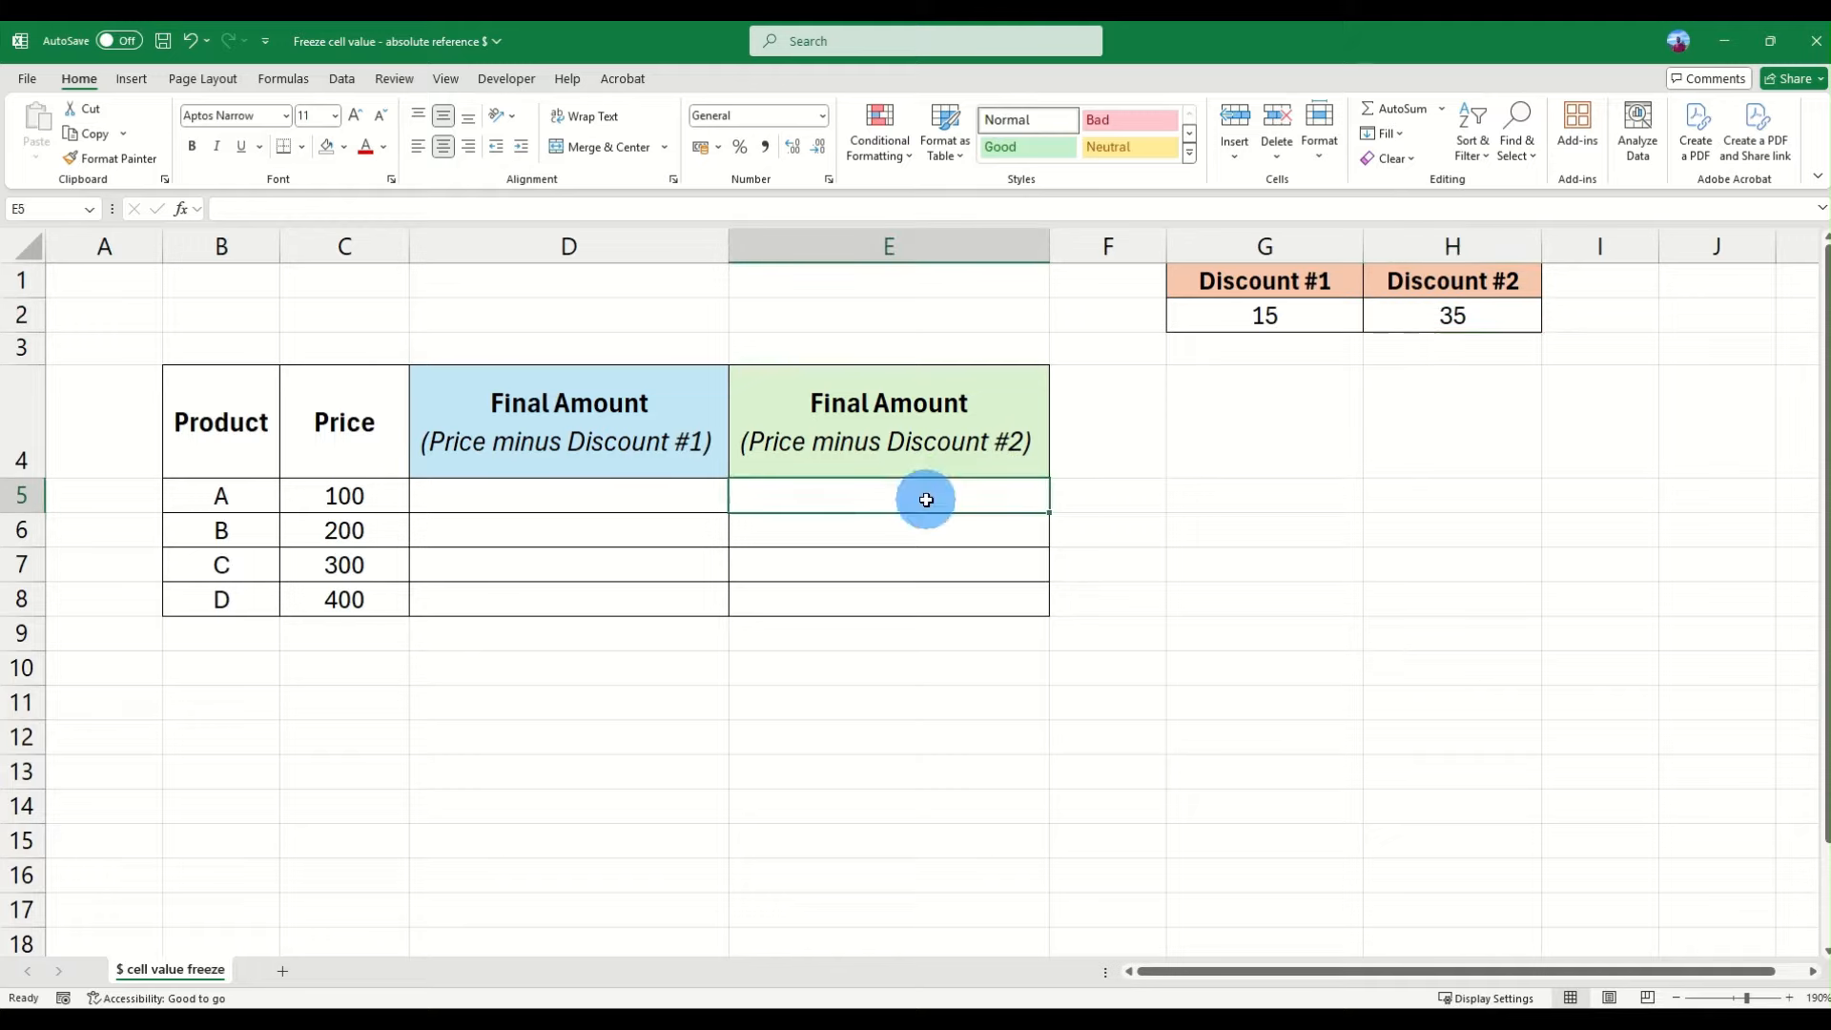
left_click_drag(926, 500, 924, 592)
left_click(877, 494)
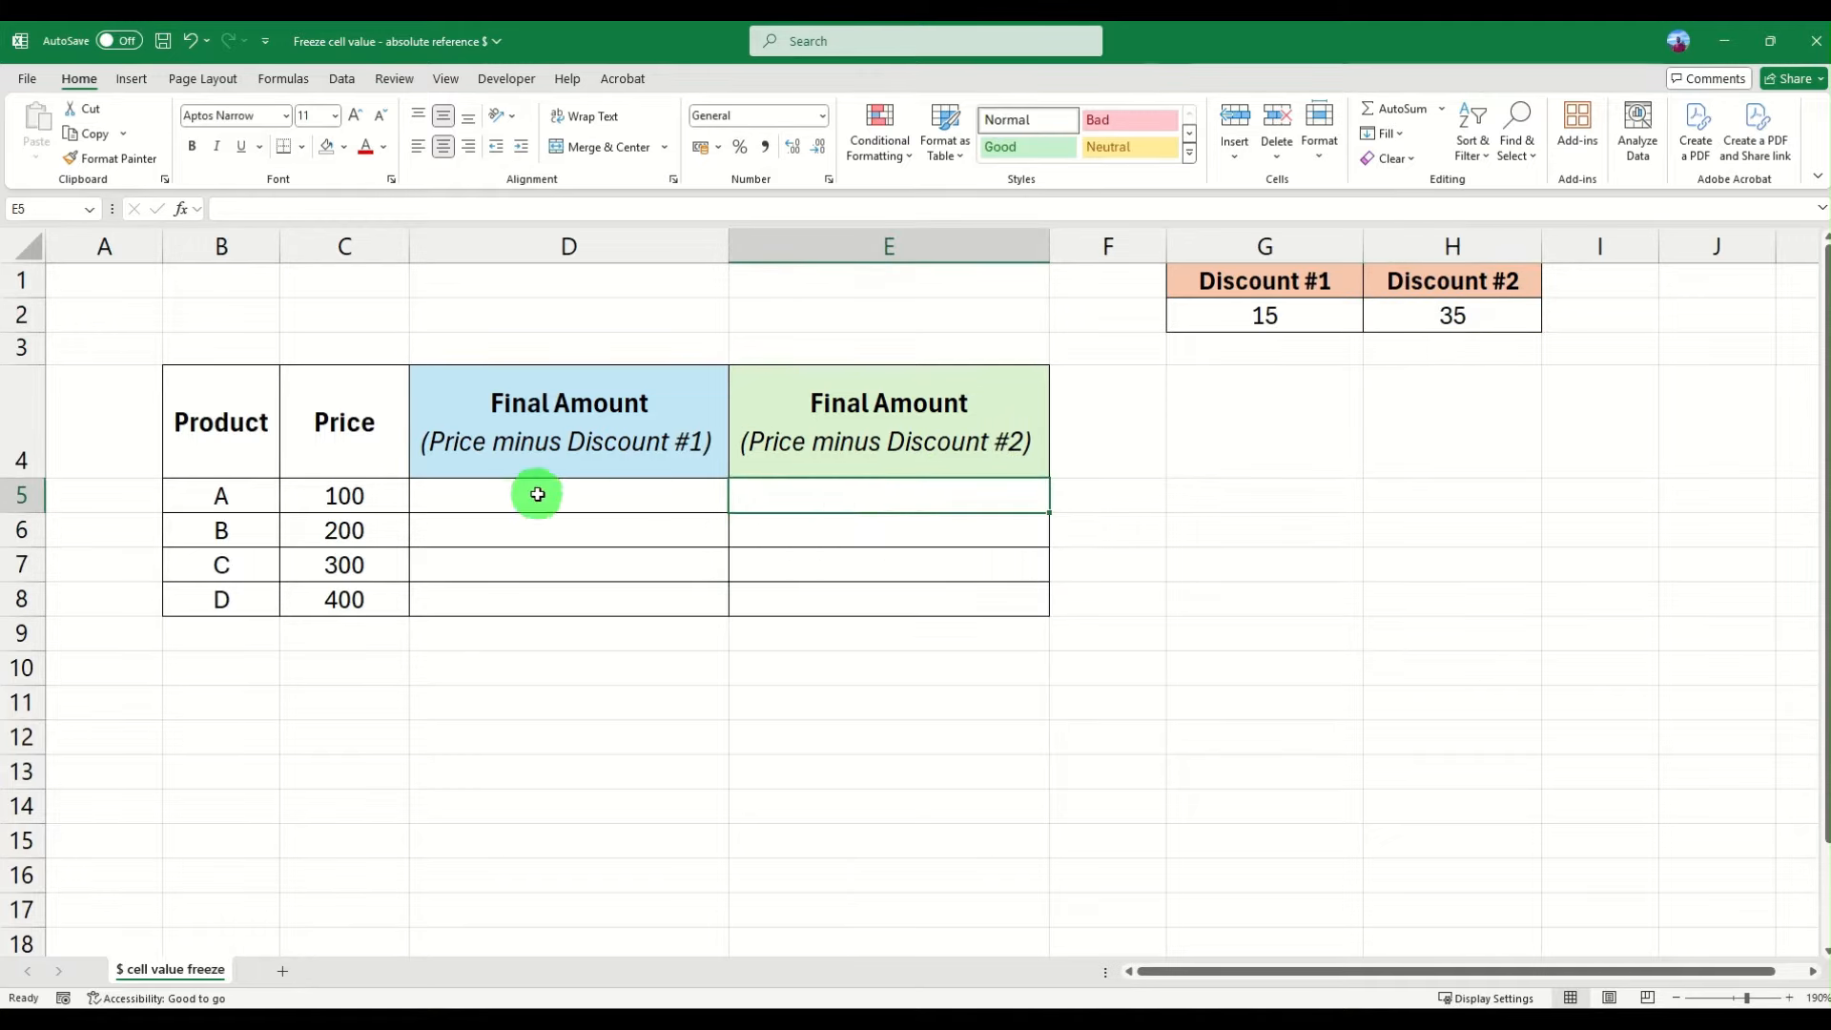
left_click(537, 494)
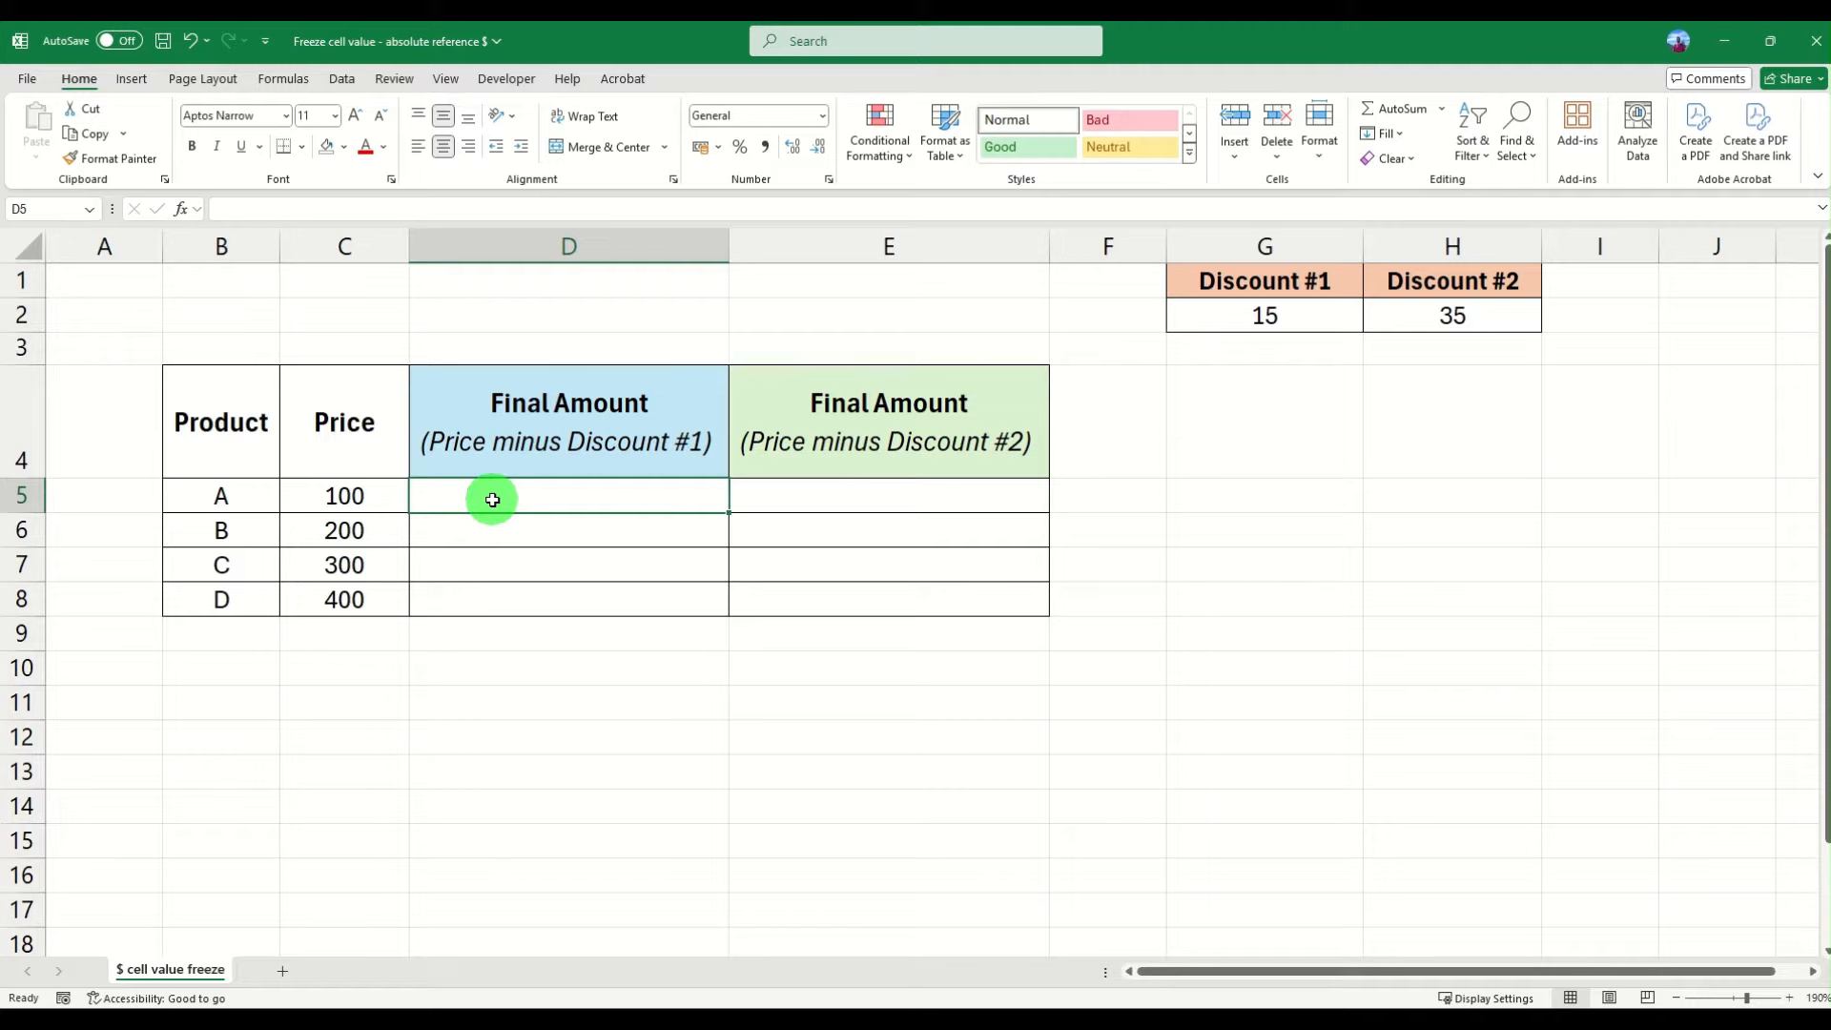
- Enter a formula in D5 subtracting Discount #1 in G2 from the price in C5 (=C5-G2)
left_click(492, 499)
type("=")
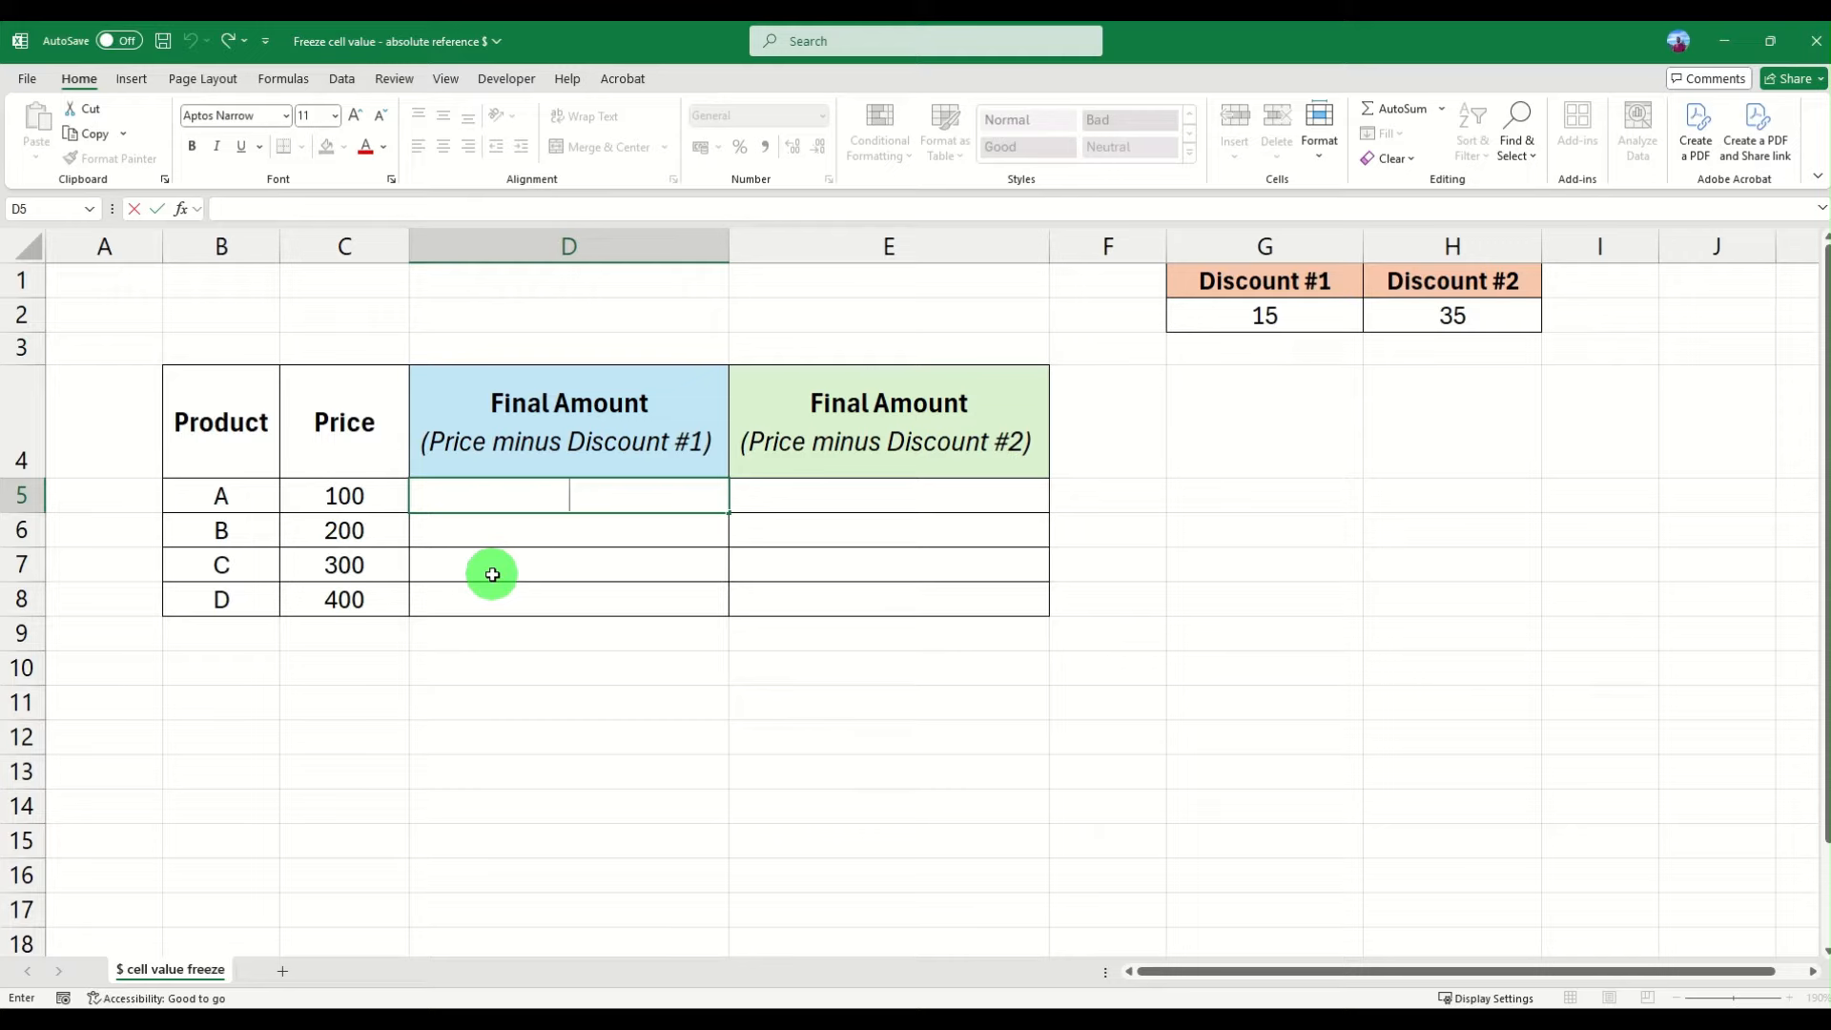
type("=")
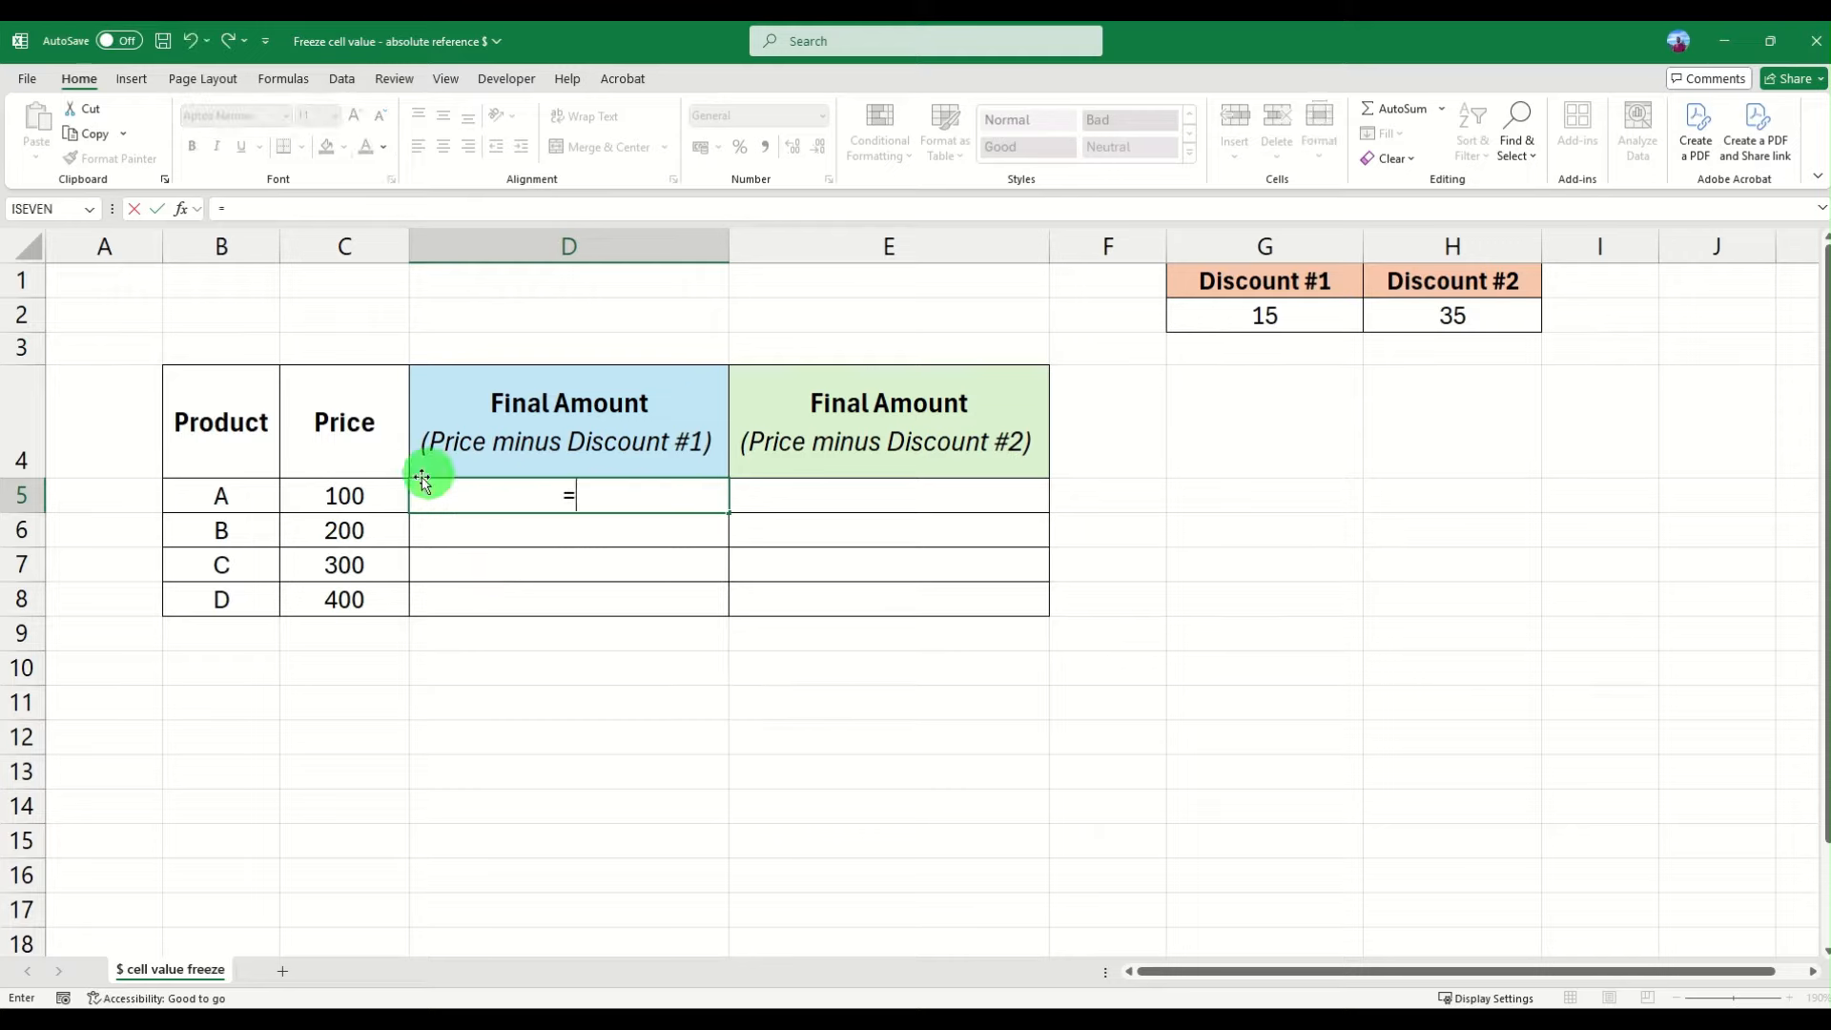
left_click(350, 495)
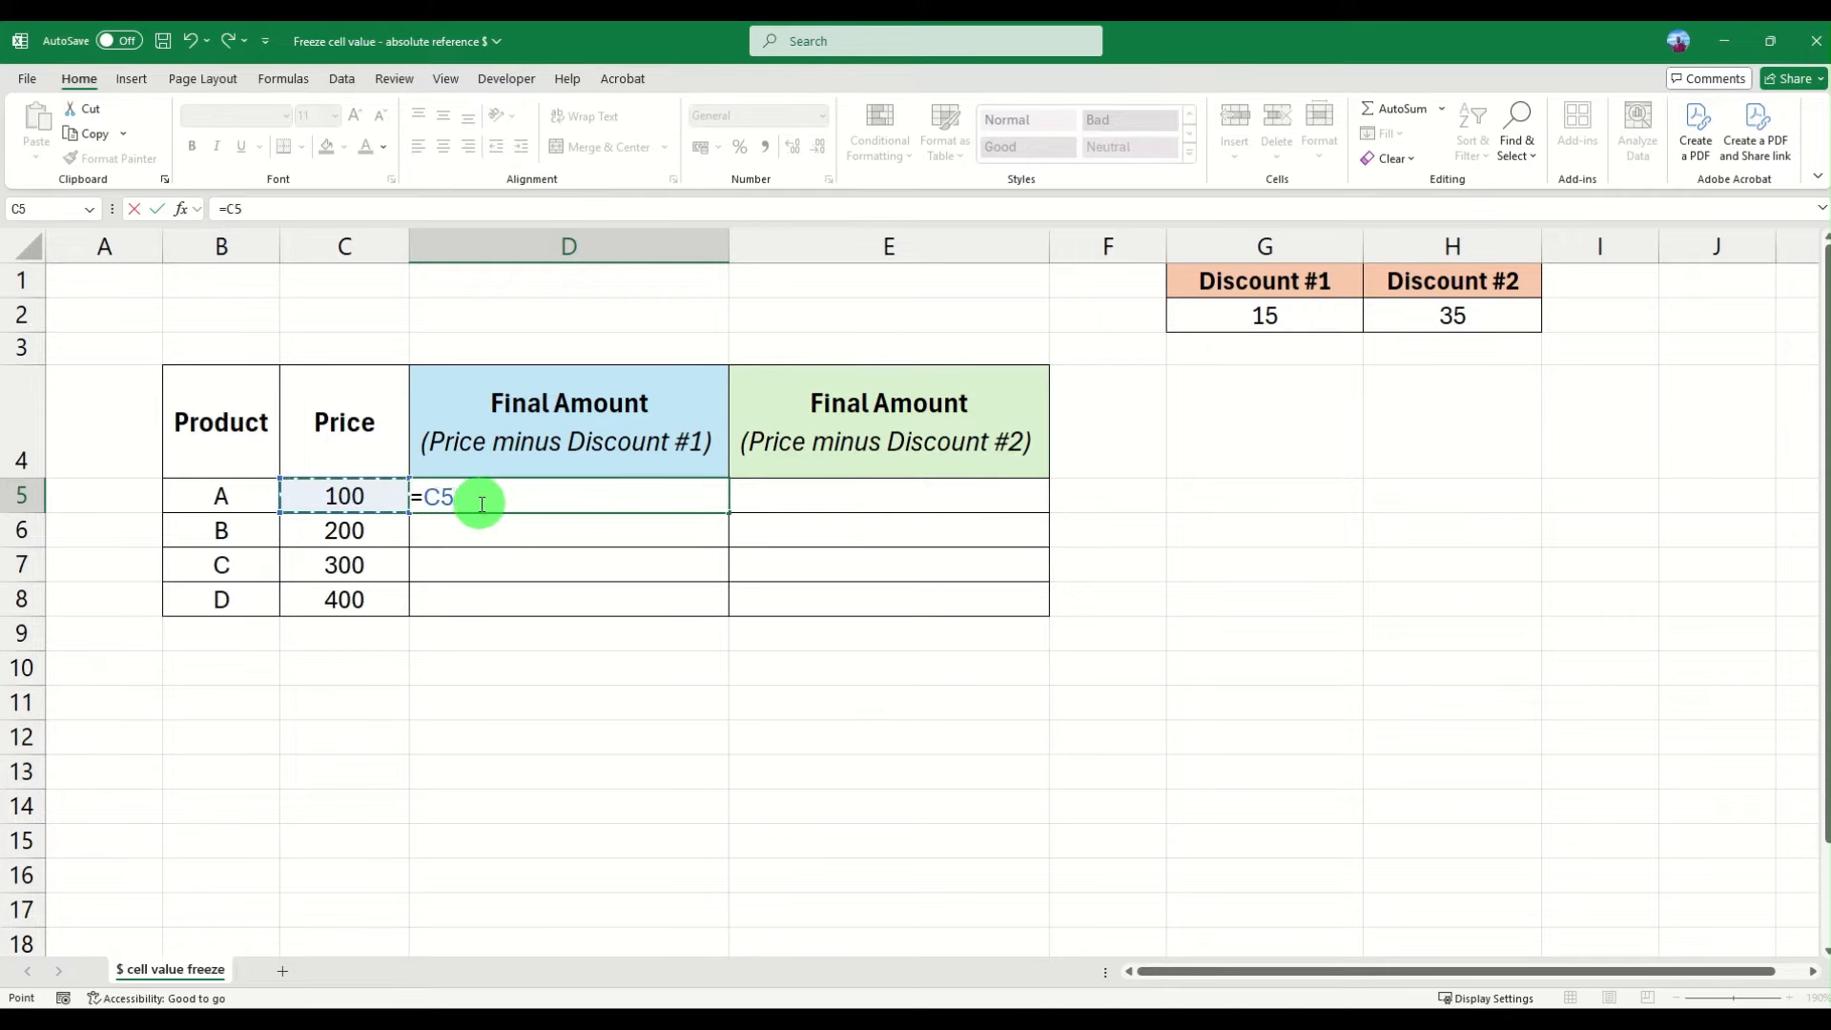
type("-")
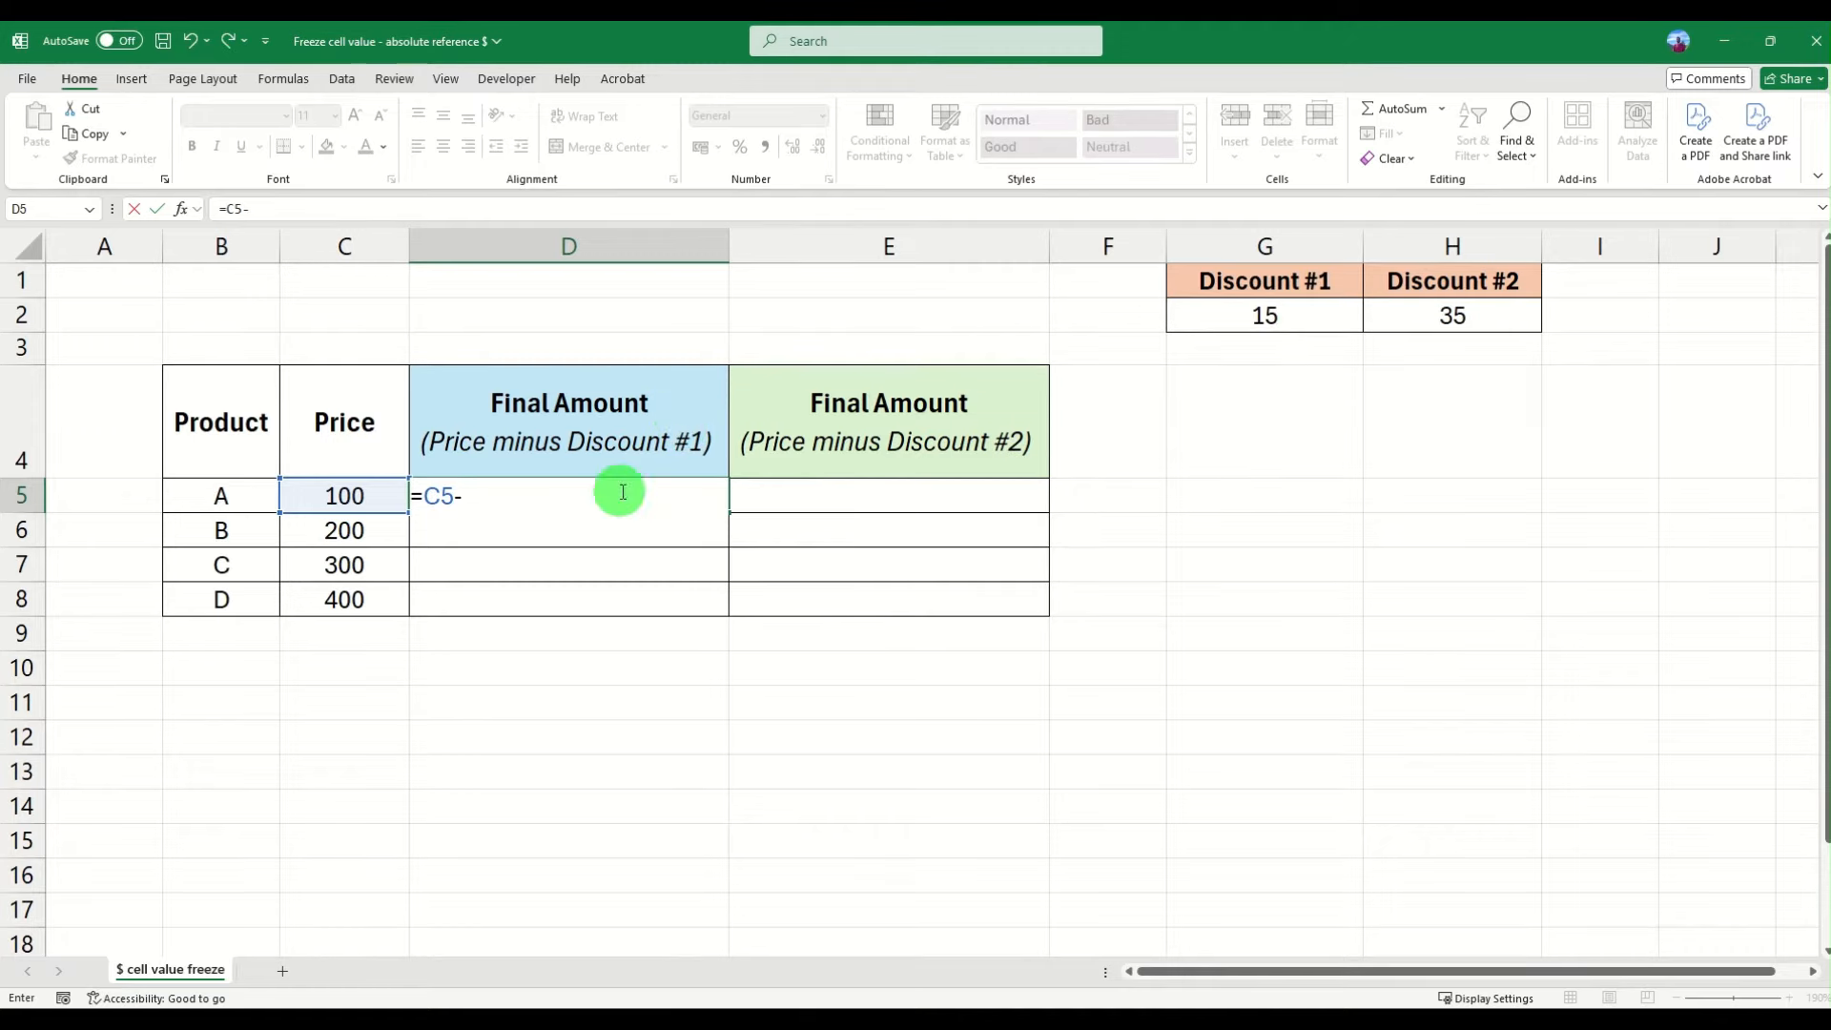
left_click(1297, 324)
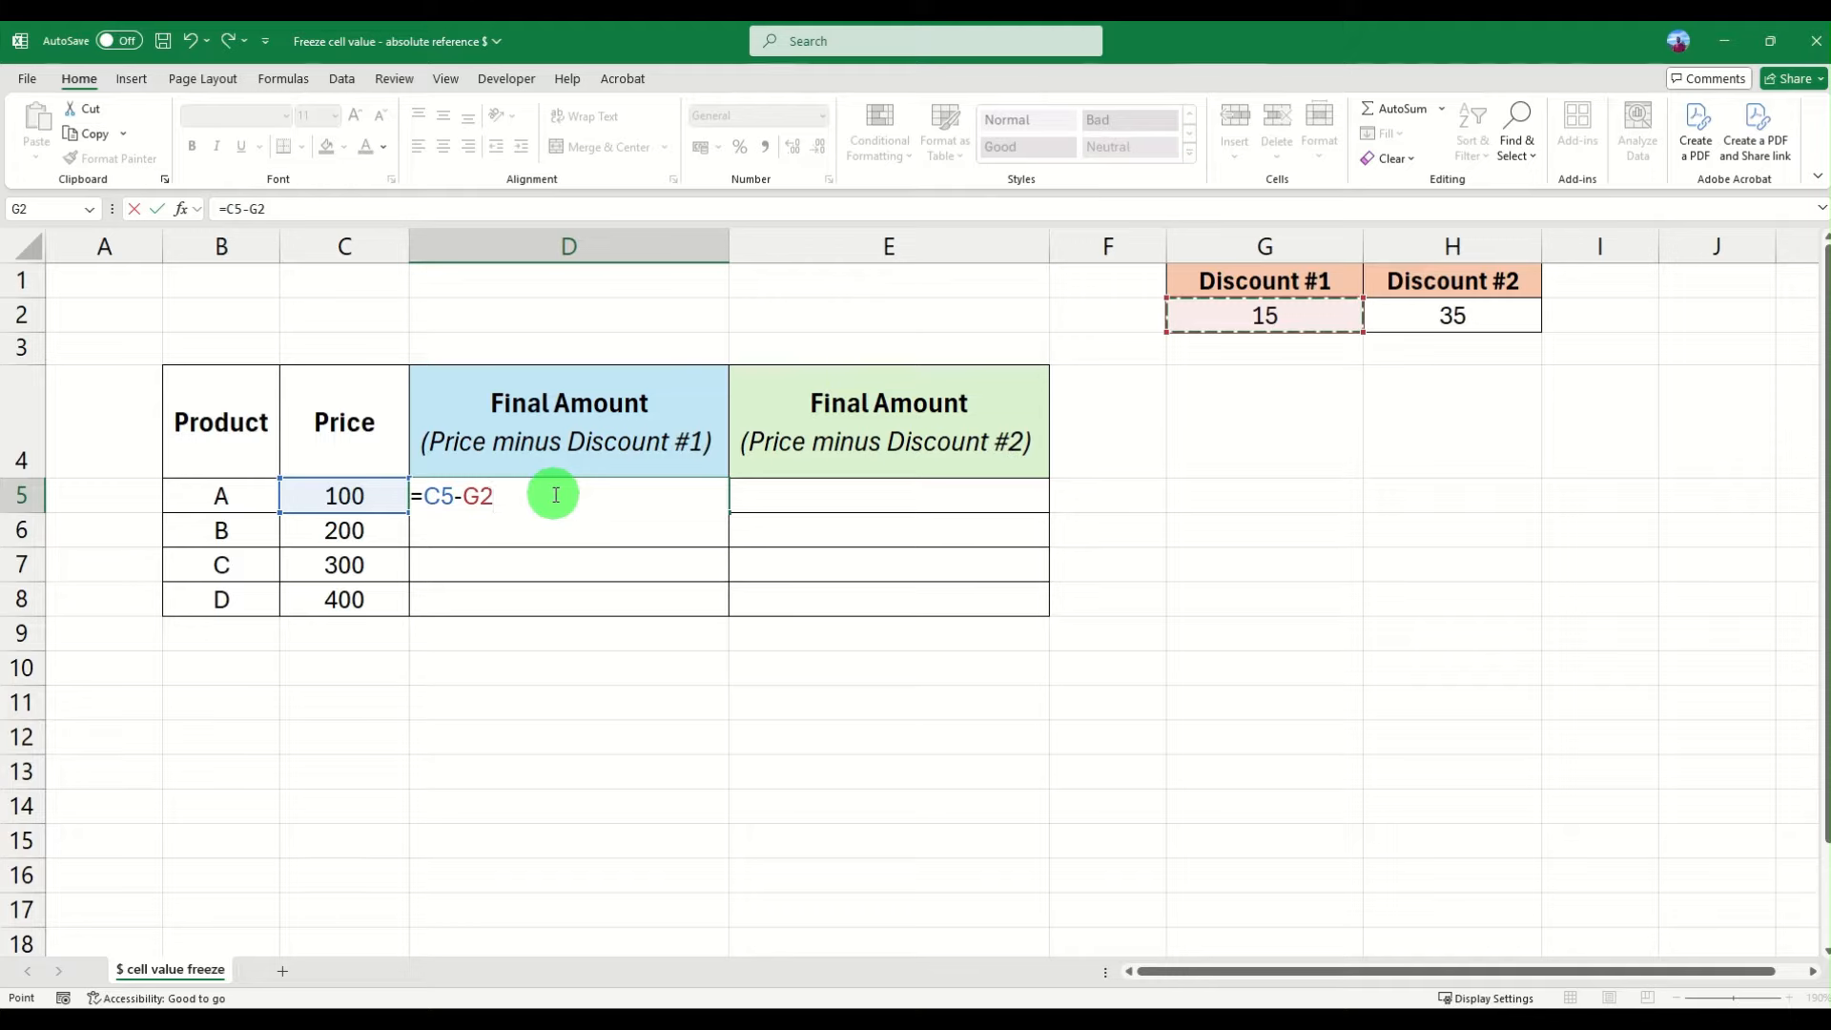
key("Return")
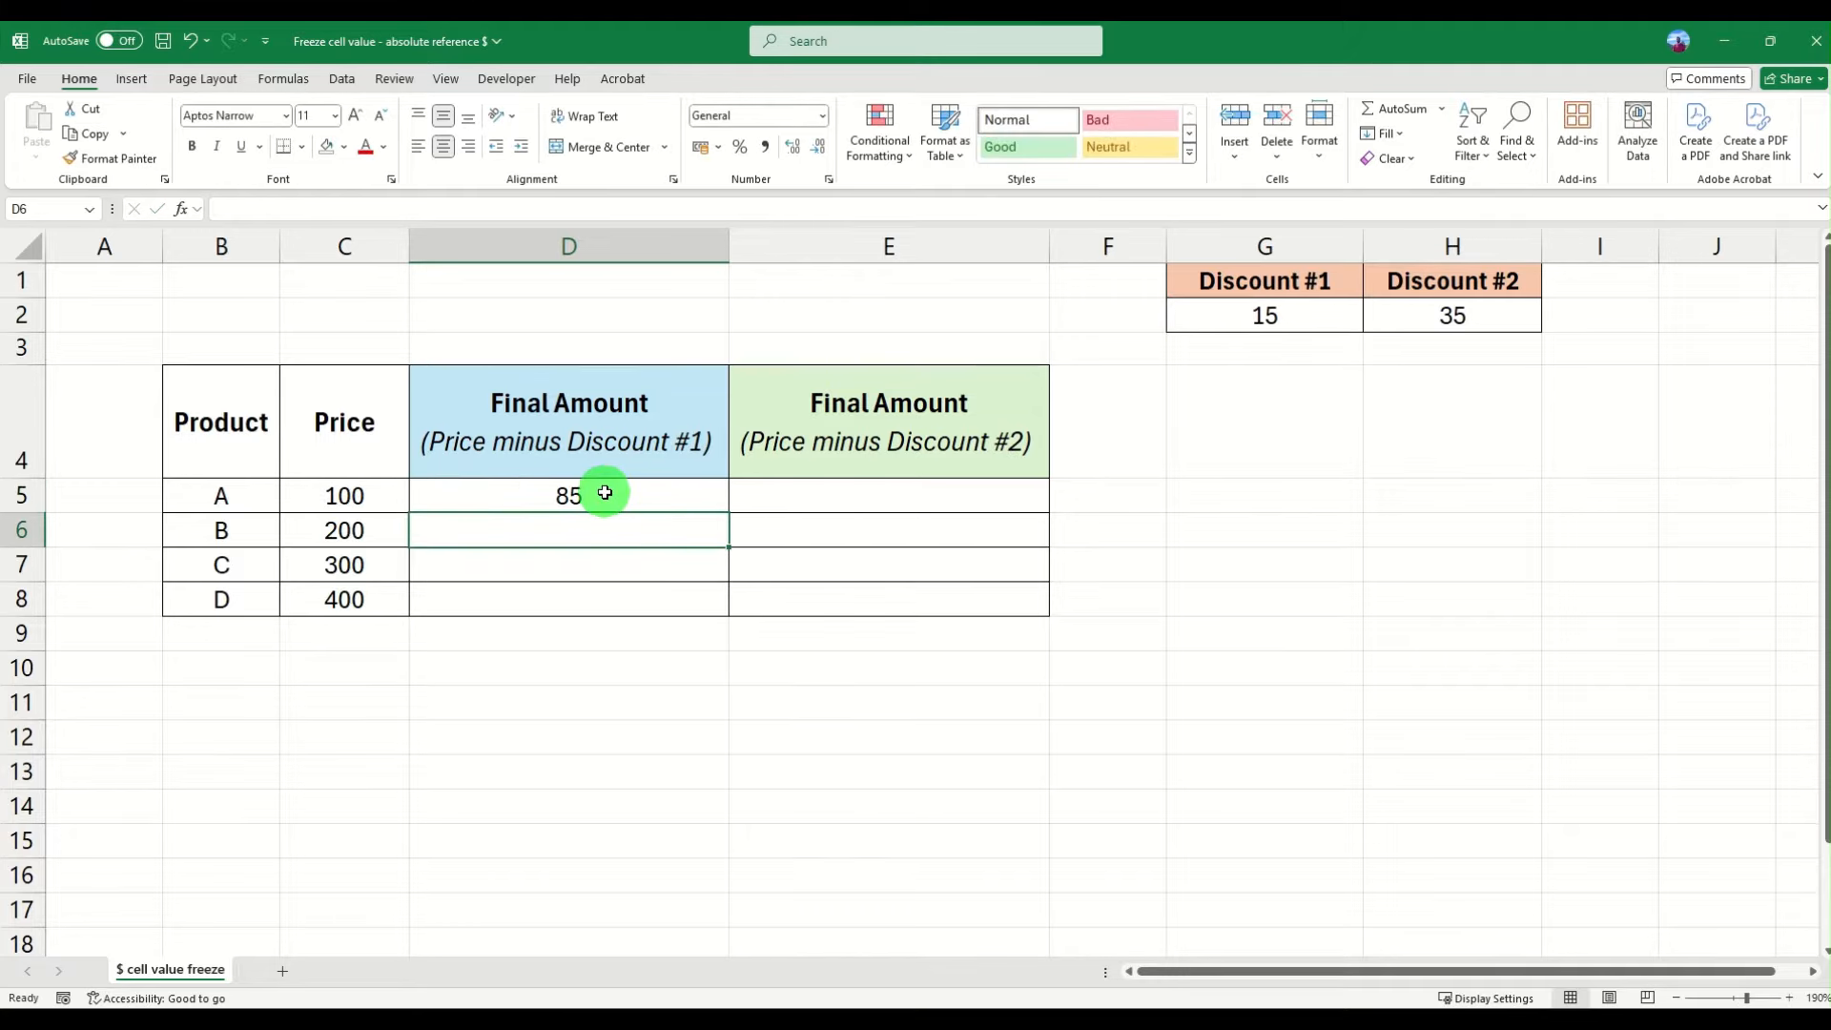
- Fill the D5 formula down the Final Amount column through D8
left_click(344, 495)
left_click(1274, 313)
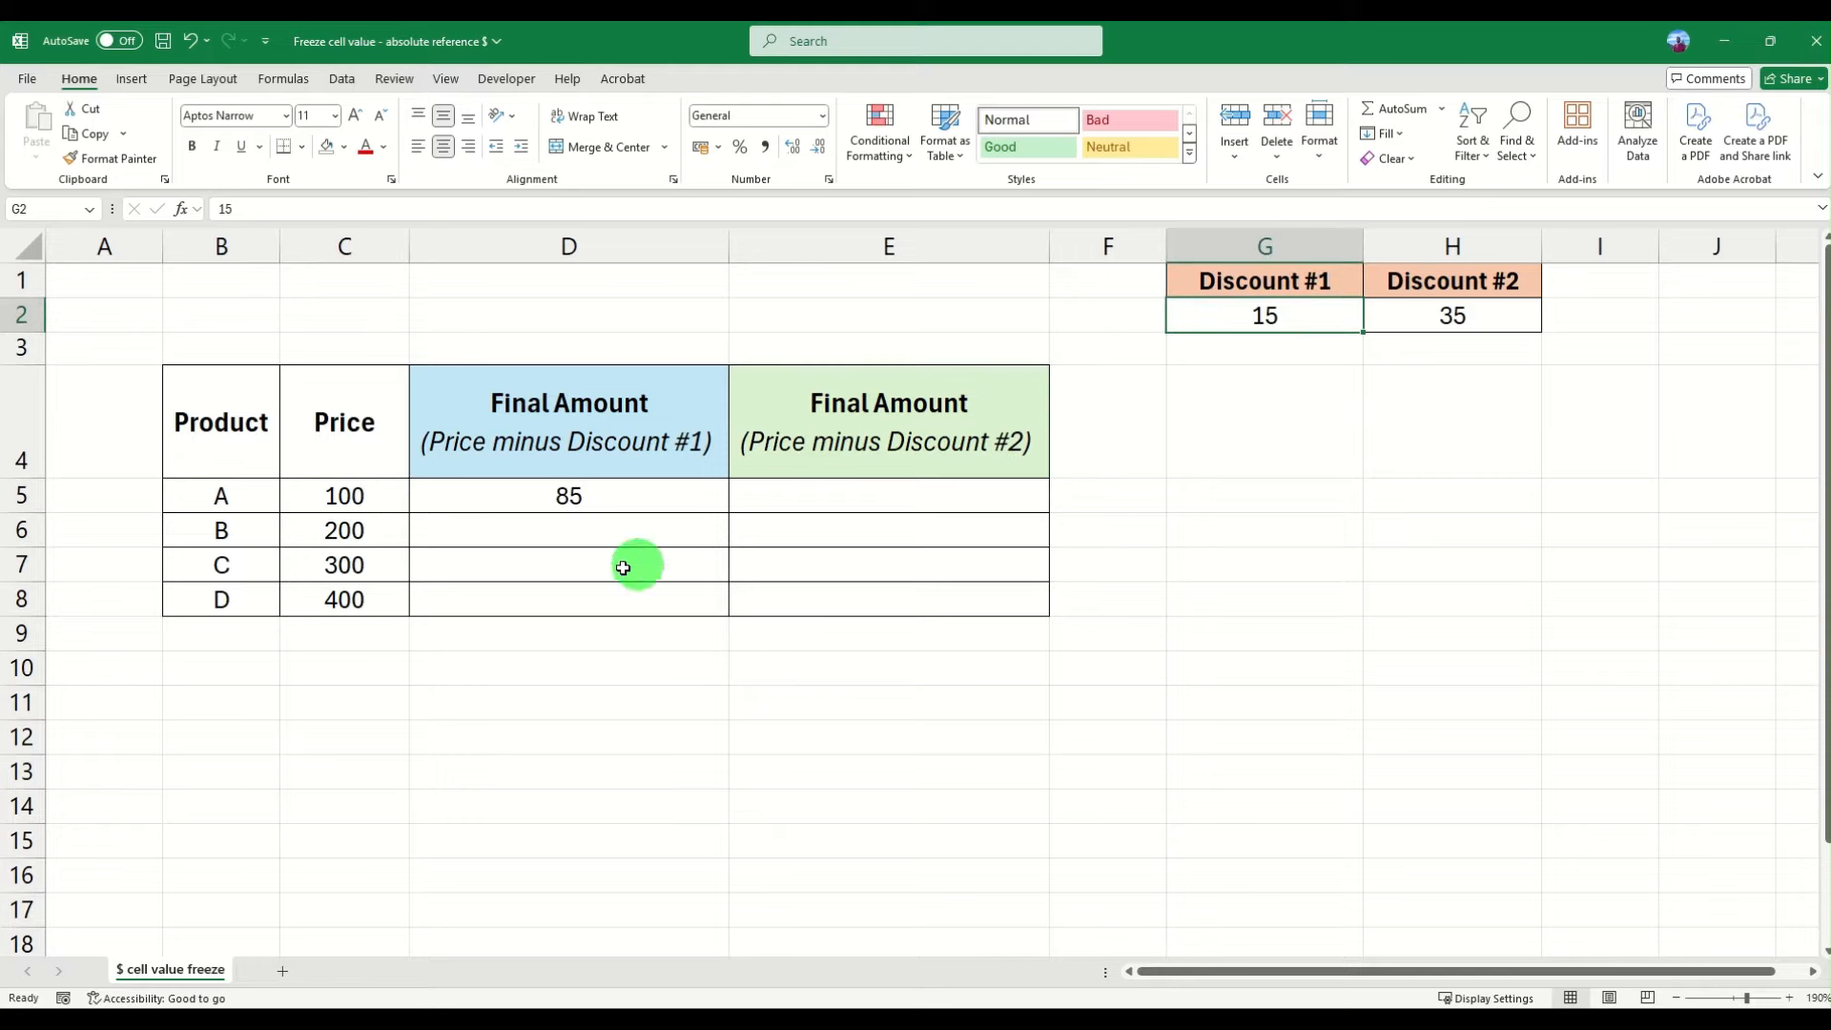
left_click(595, 506)
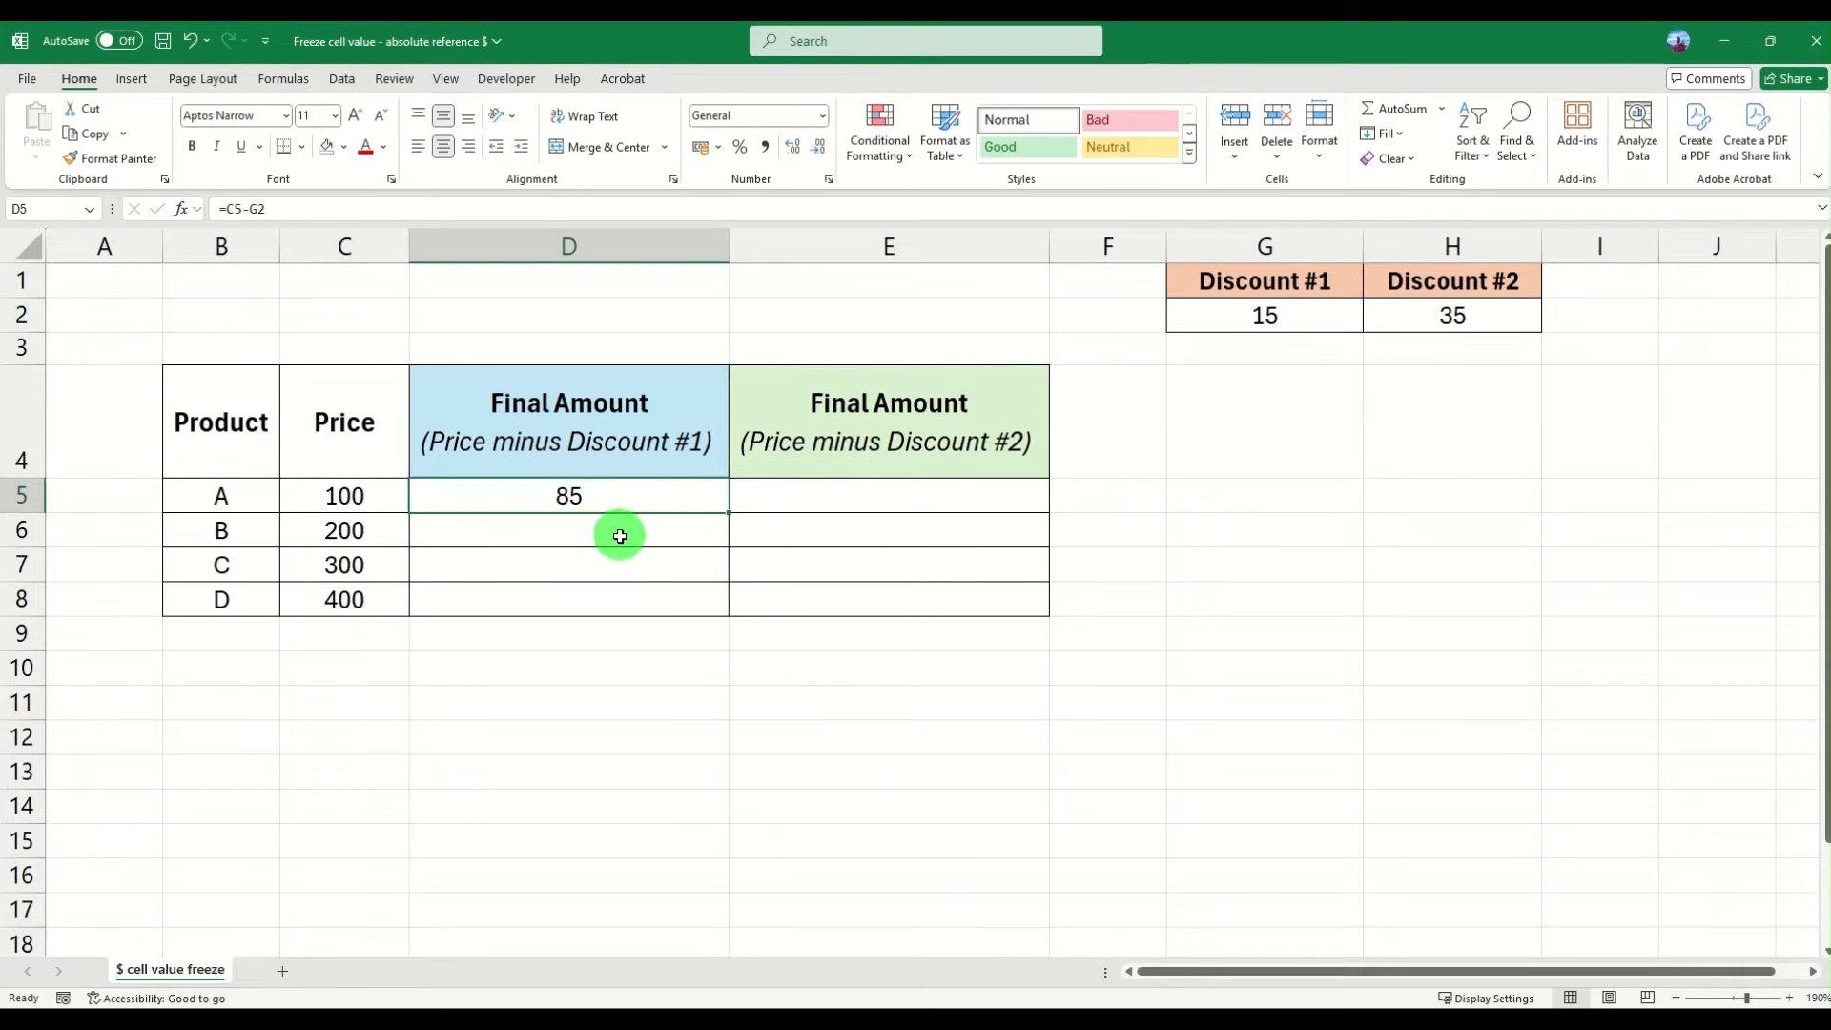
left_click_drag(617, 532, 622, 615)
left_click(534, 499)
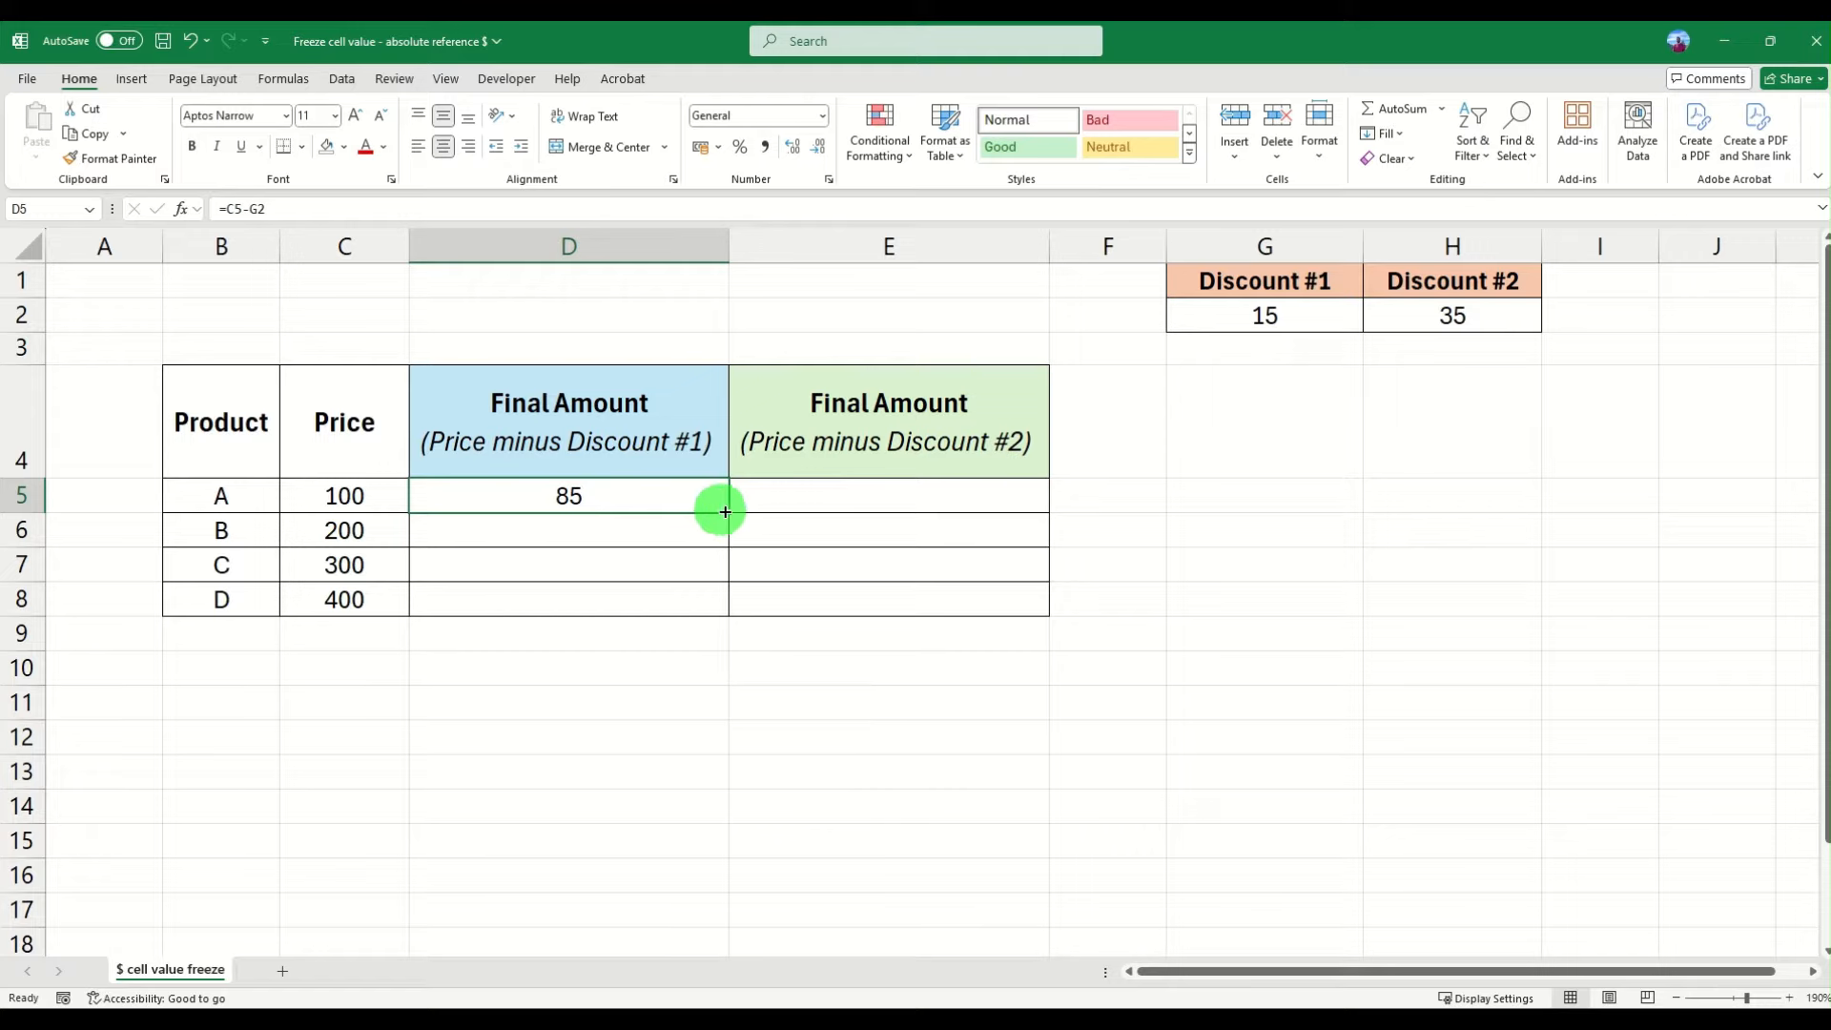
mouse_move(728, 515)
left_mouse_down()
mouse_move(720, 604)
mouse_move(728, 513)
left_mouse_up()
double_click(726, 513)
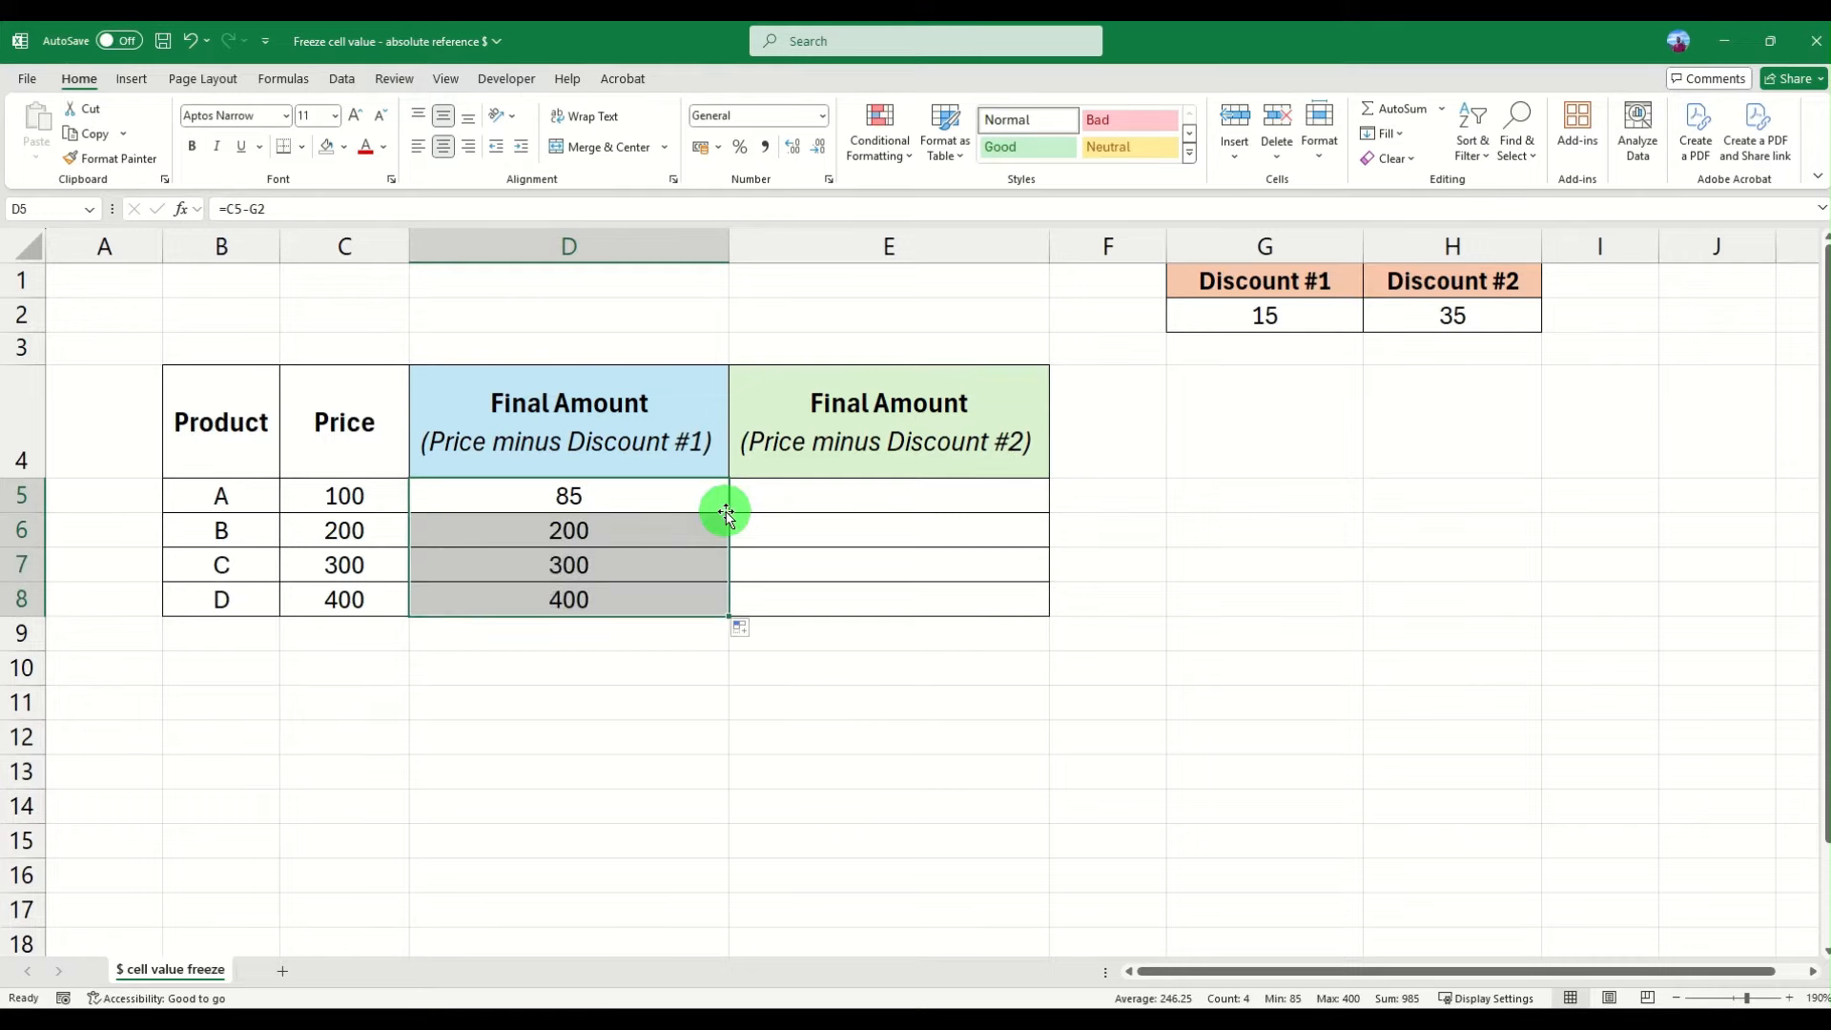
- Inspect the copied formulas in D5 and D6 to compare their cell references
left_click(628, 531)
left_click(627, 598)
left_click(634, 497)
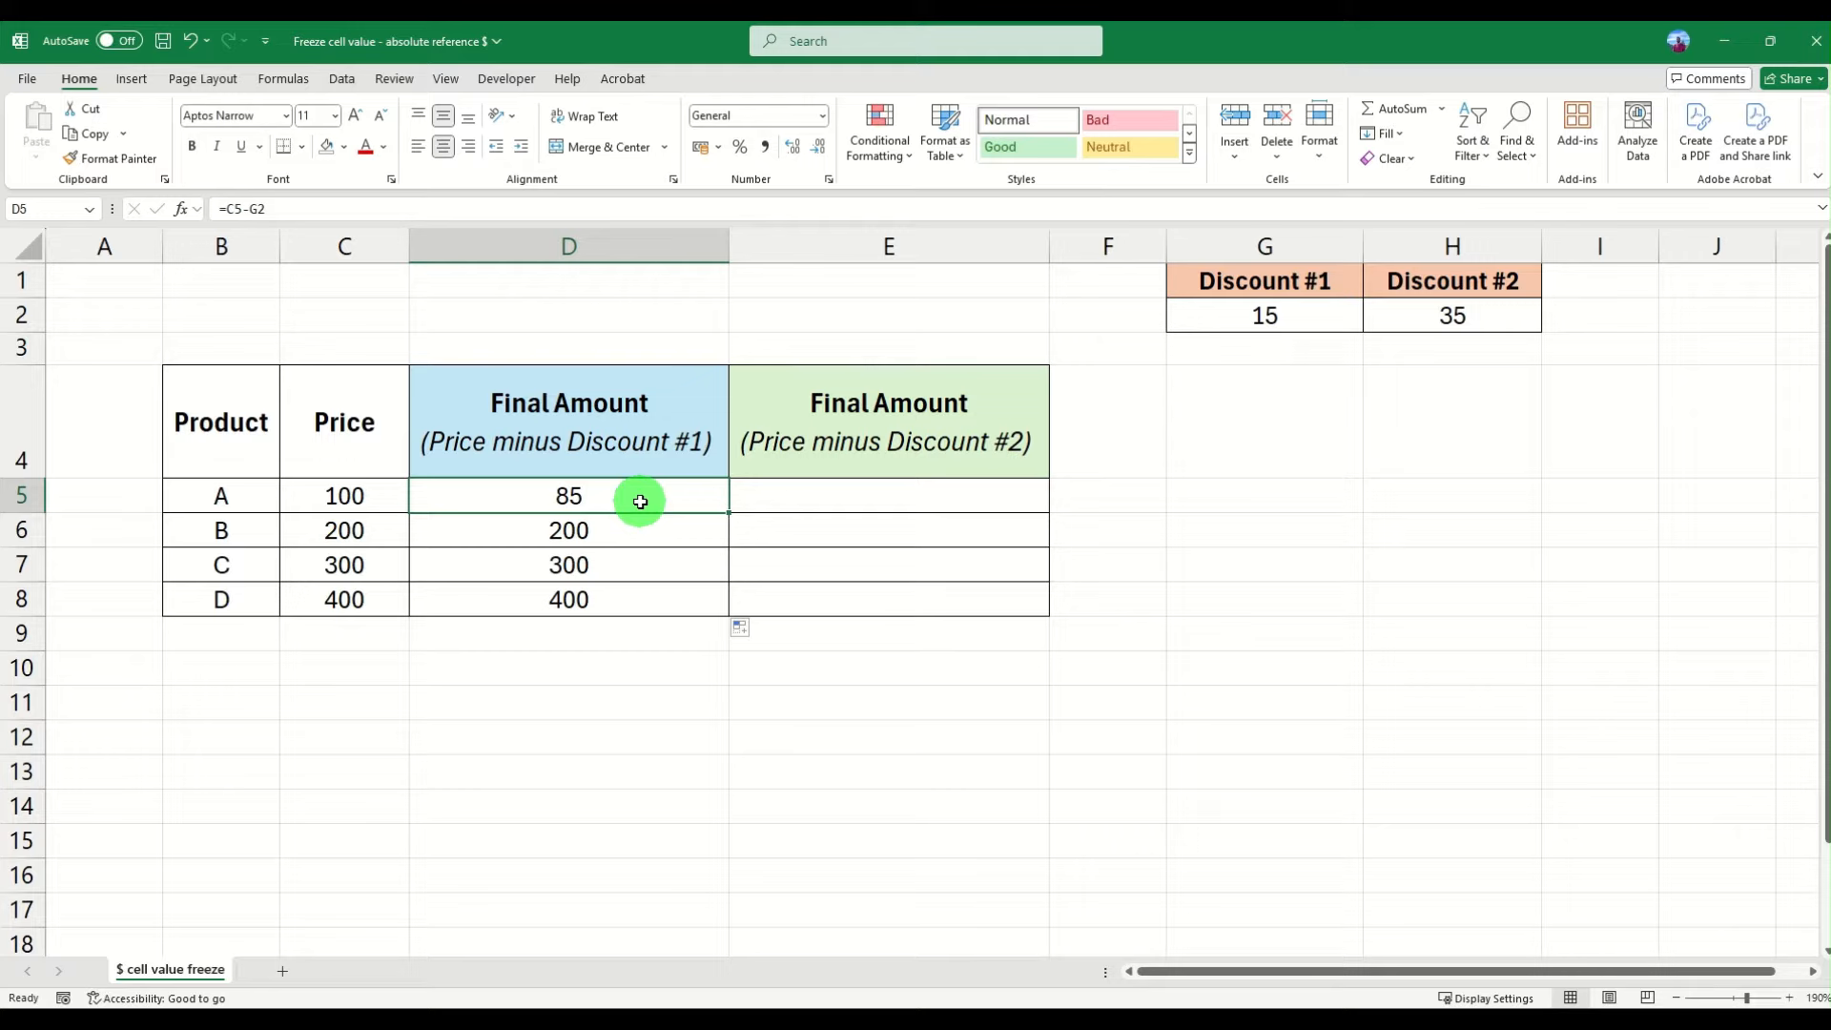
left_click(540, 527)
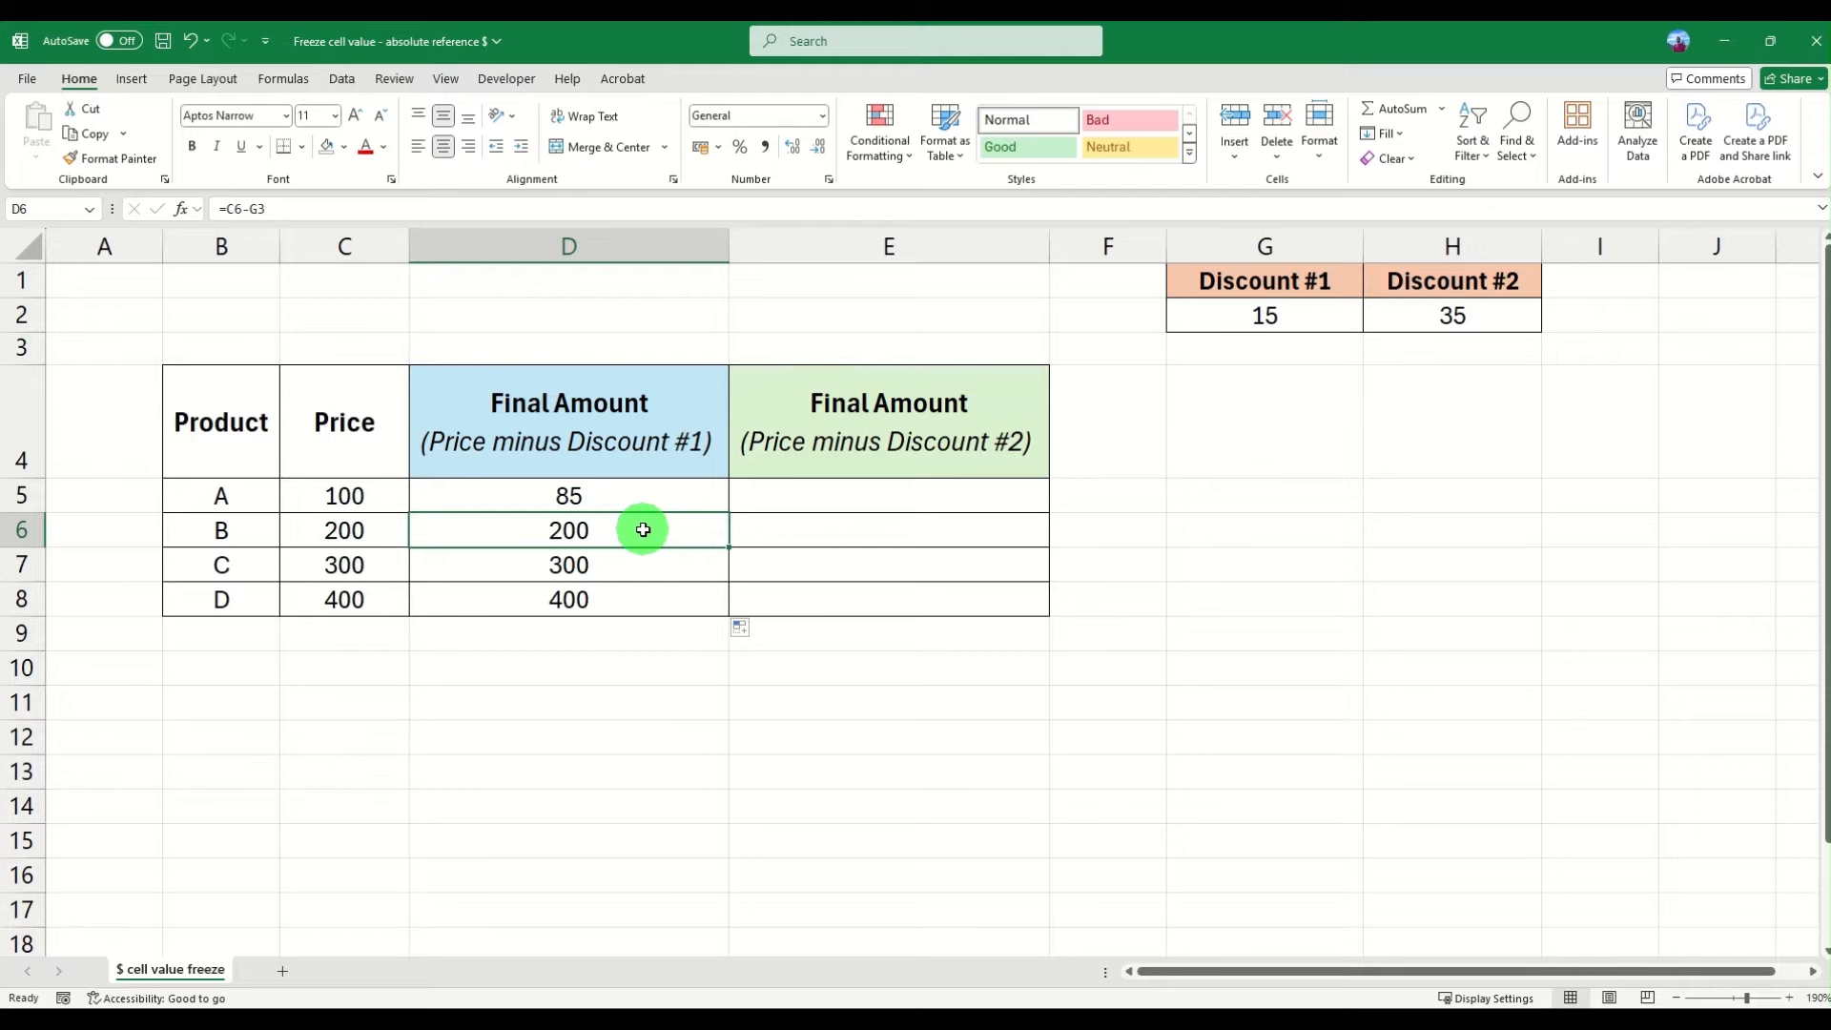
double_click(595, 530)
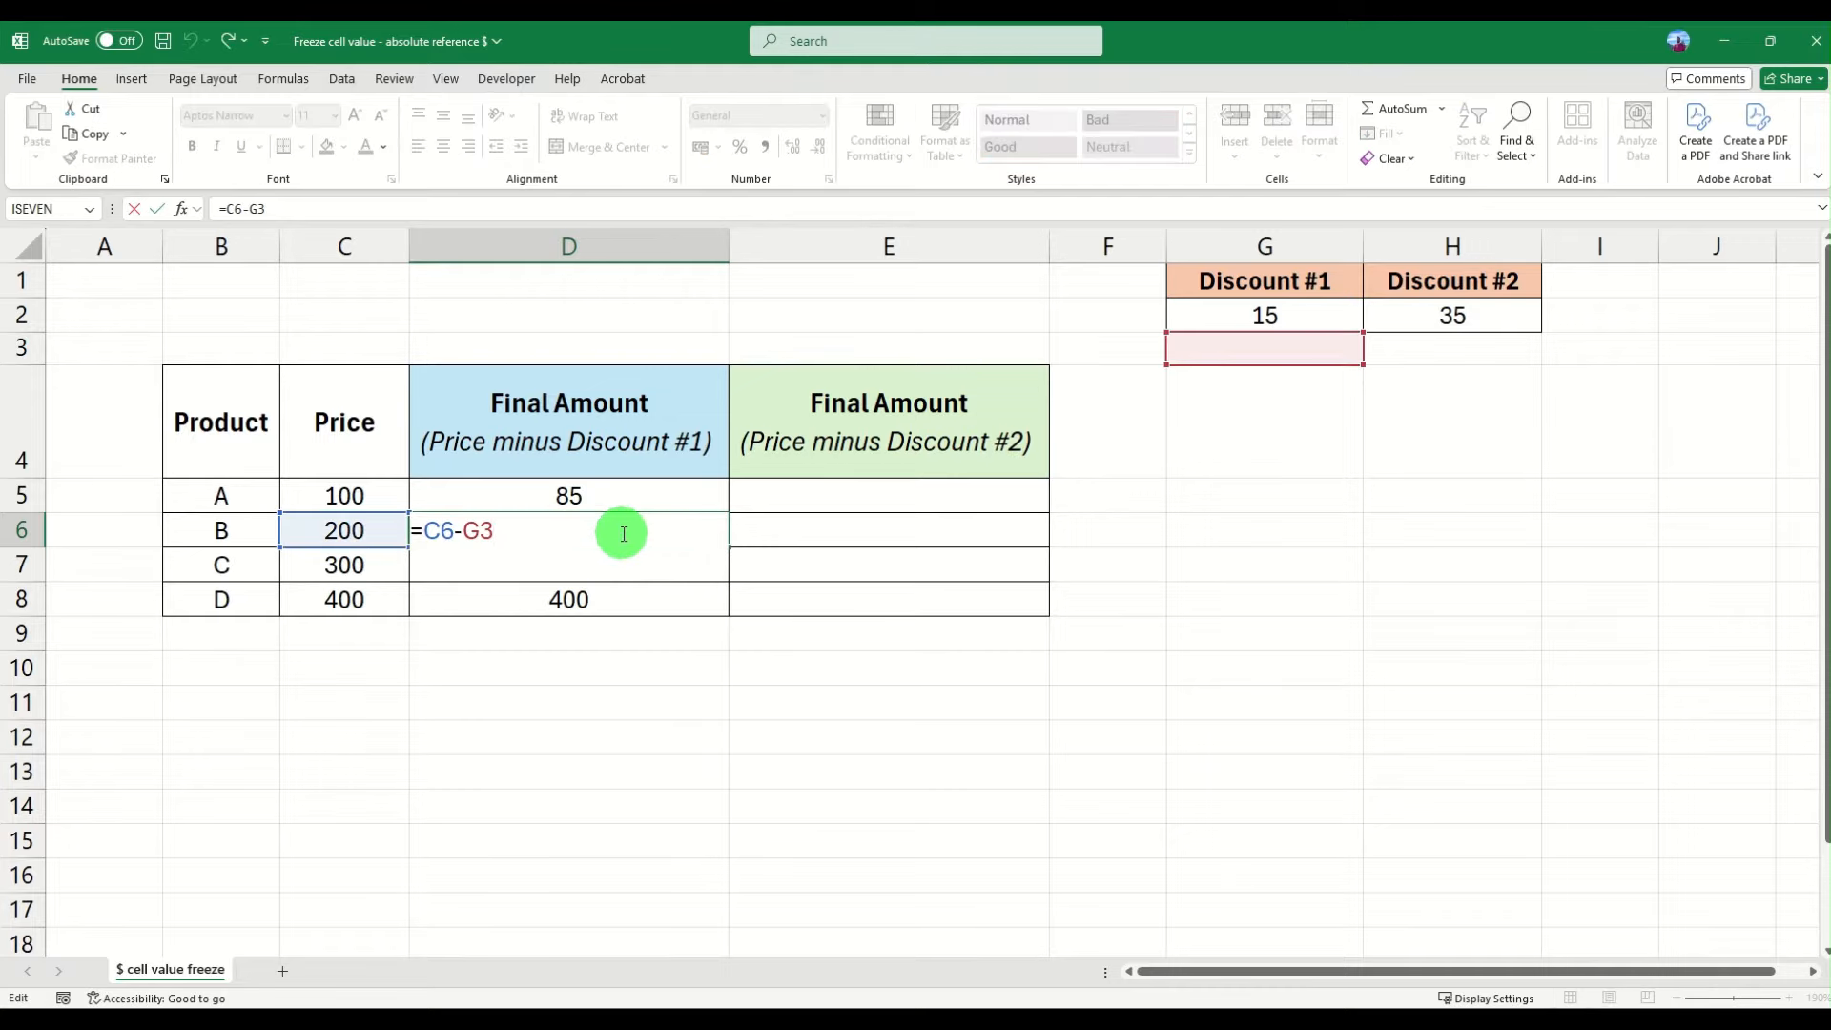
left_click(429, 529)
left_click_drag(429, 529, 463, 527)
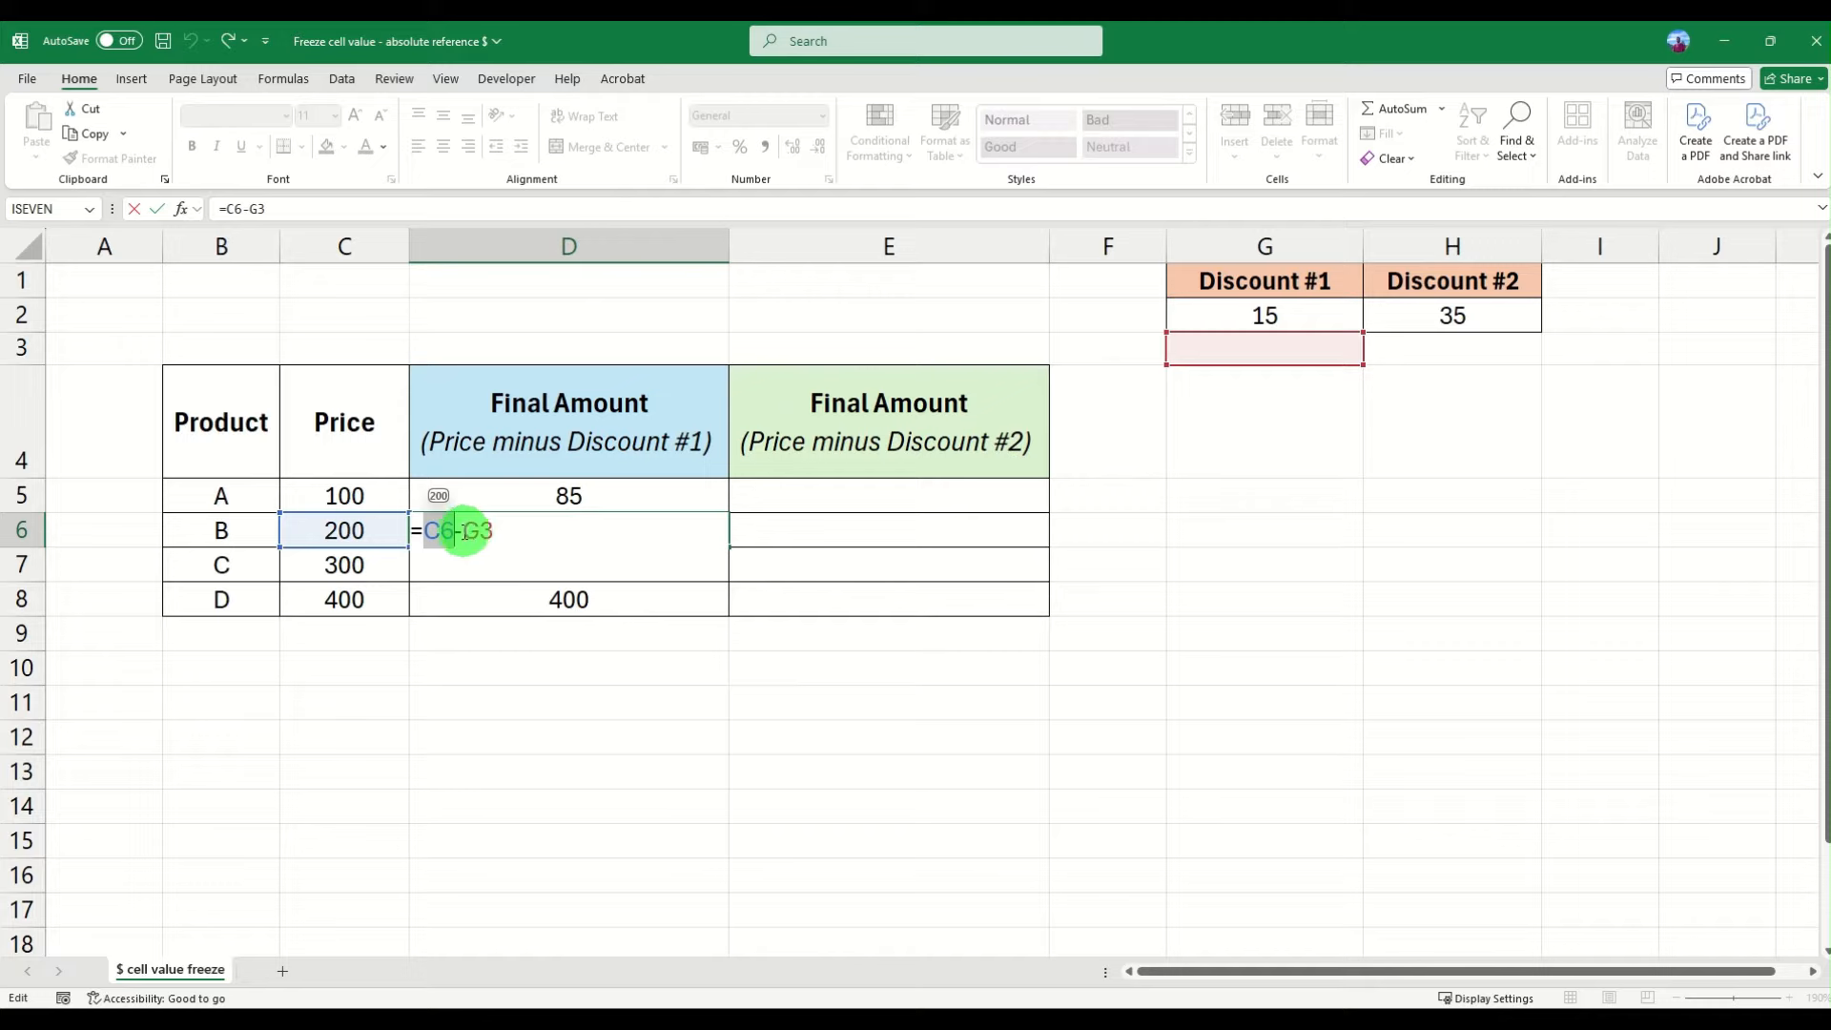
left_click_drag(465, 530, 543, 527)
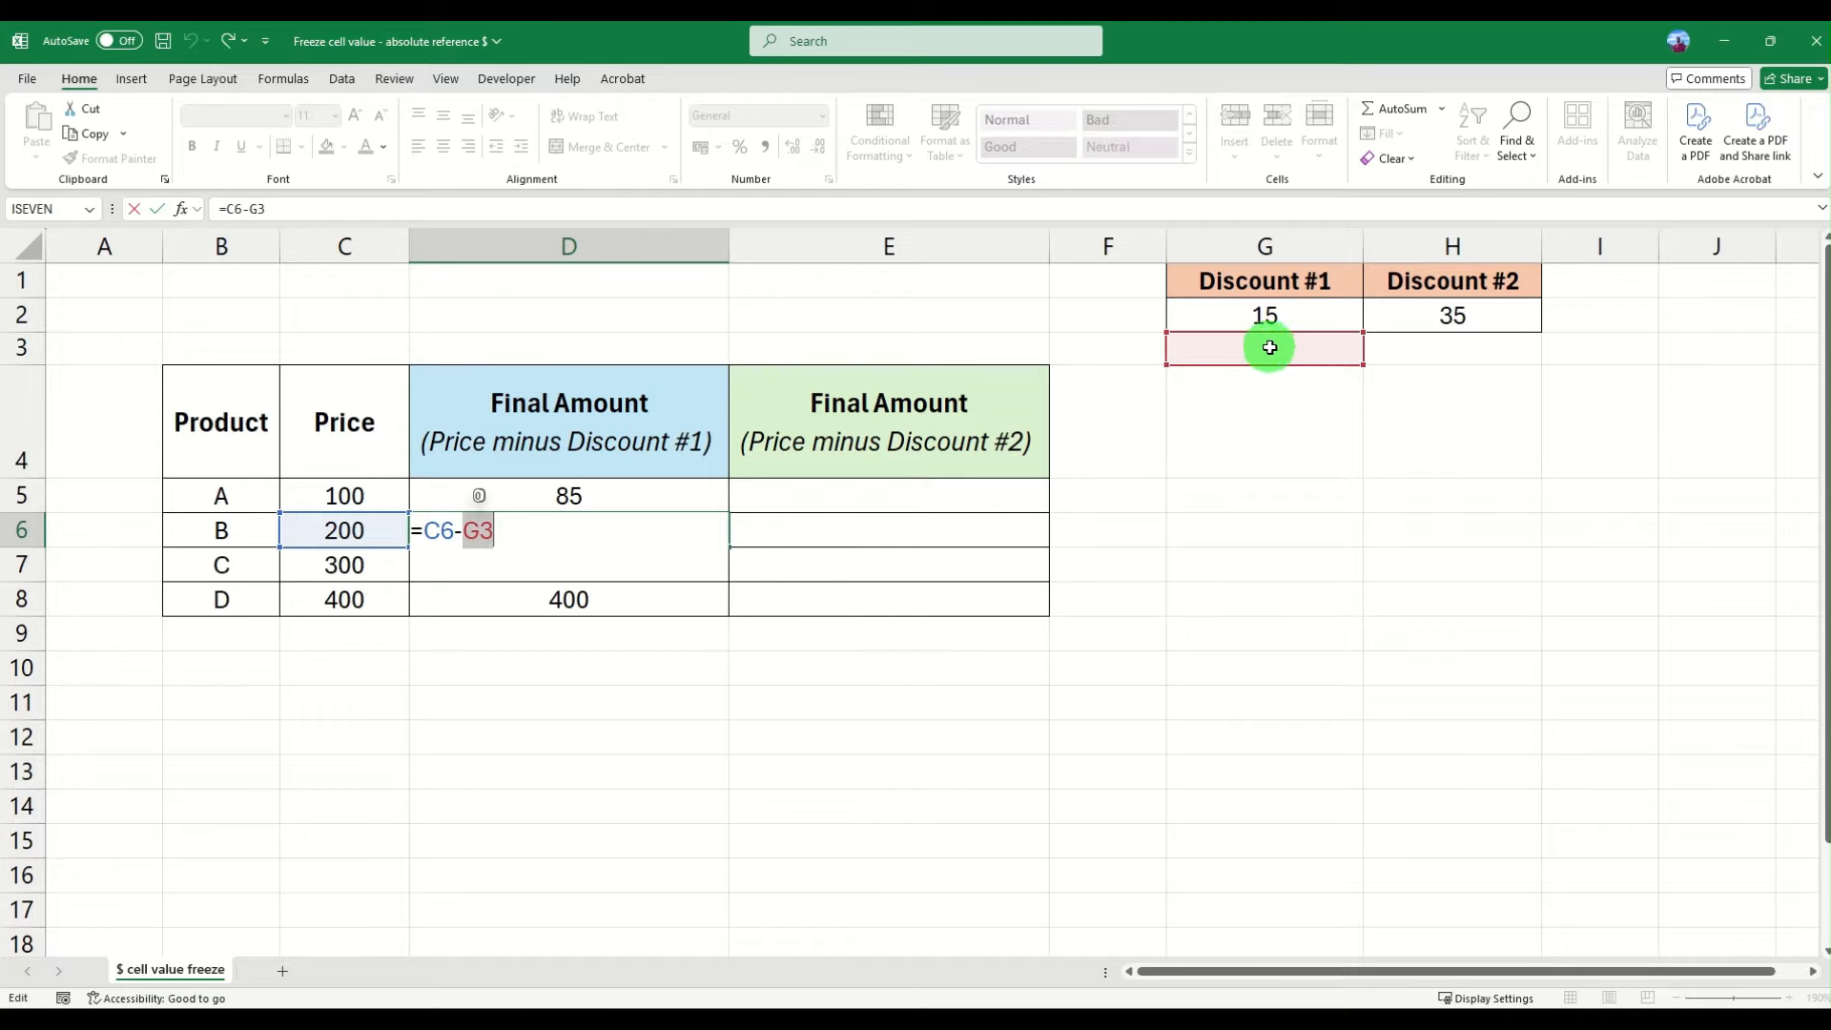
key("Return")
left_click(638, 532)
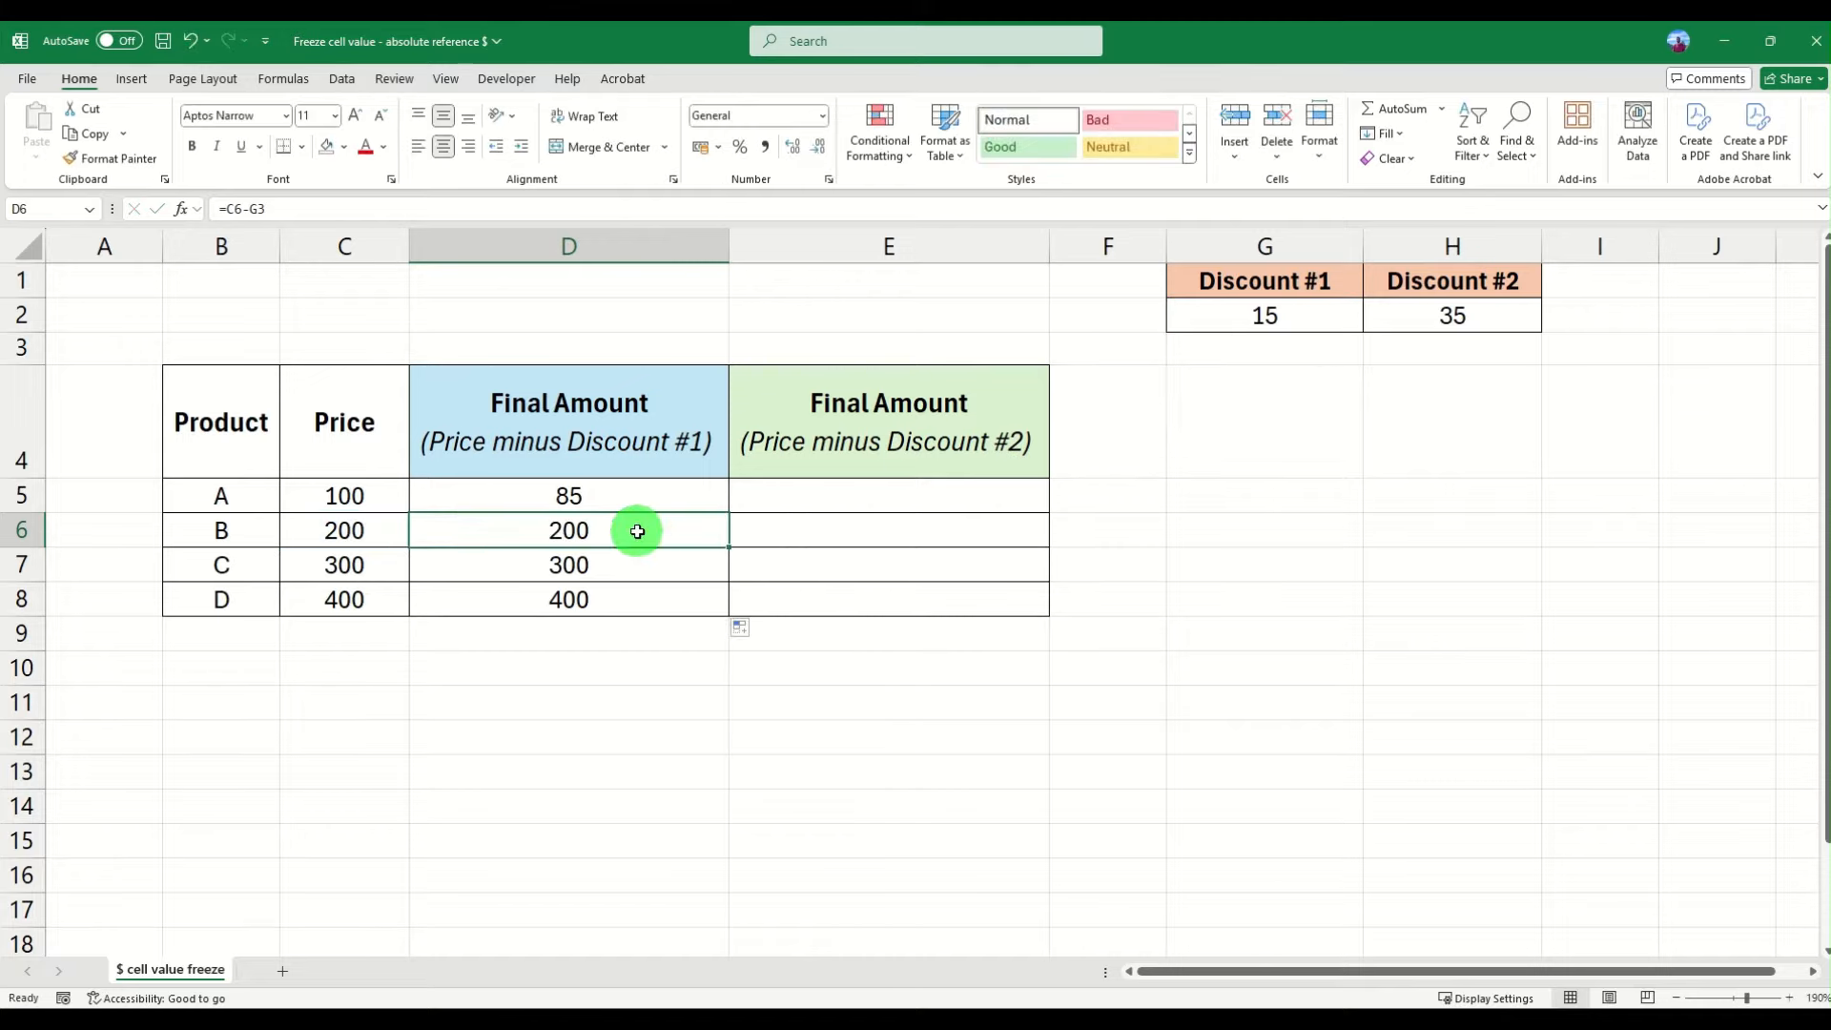
left_click(643, 497)
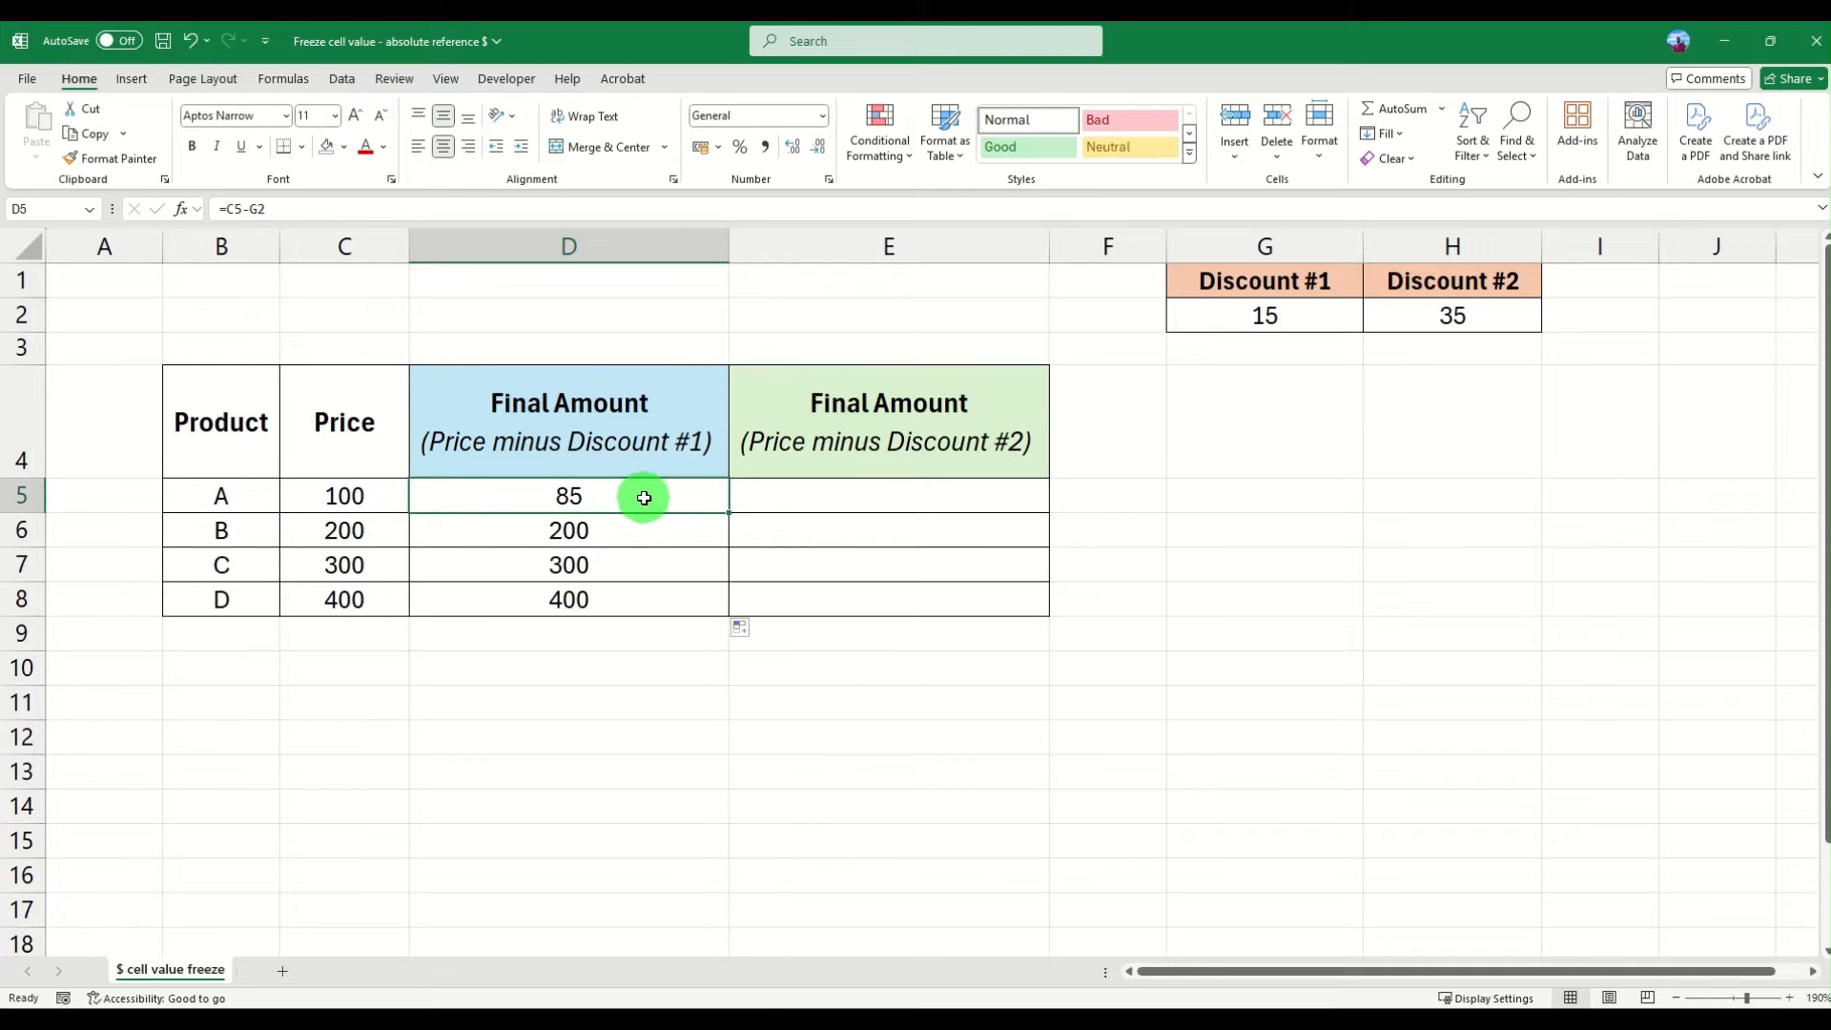
left_click(23, 210)
left_click(601, 482)
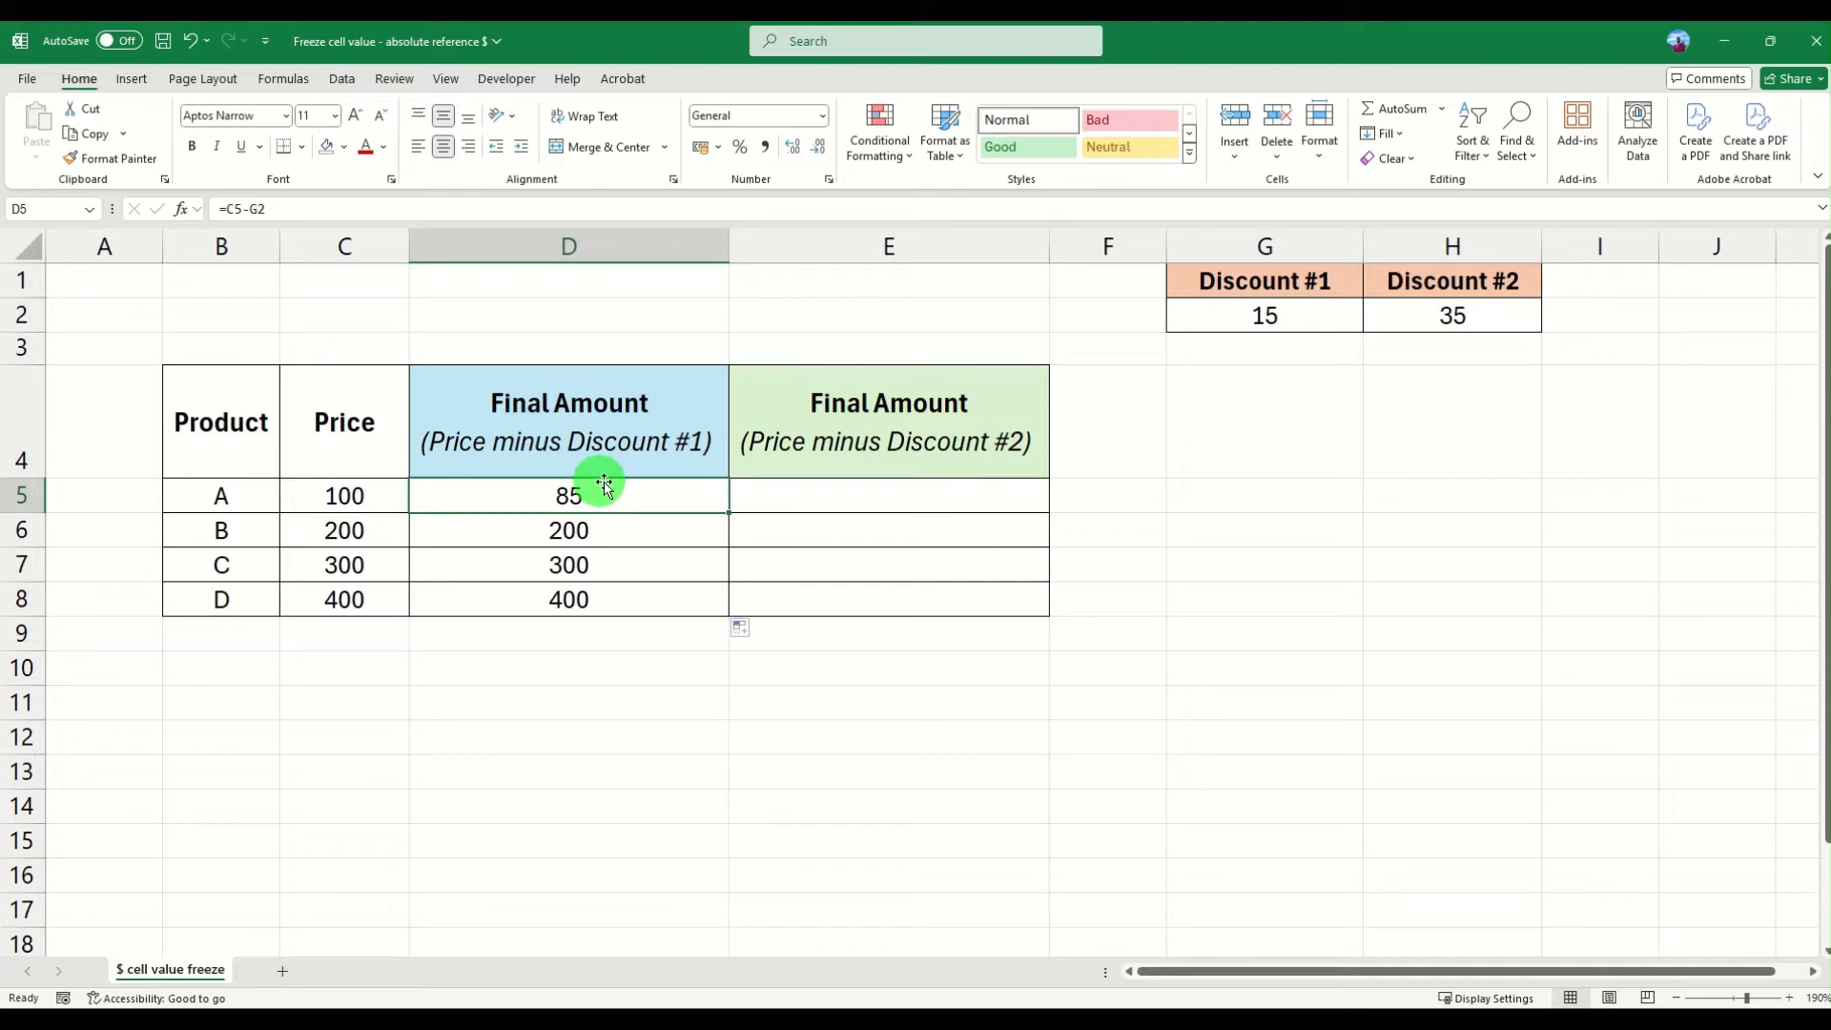
left_click(618, 535)
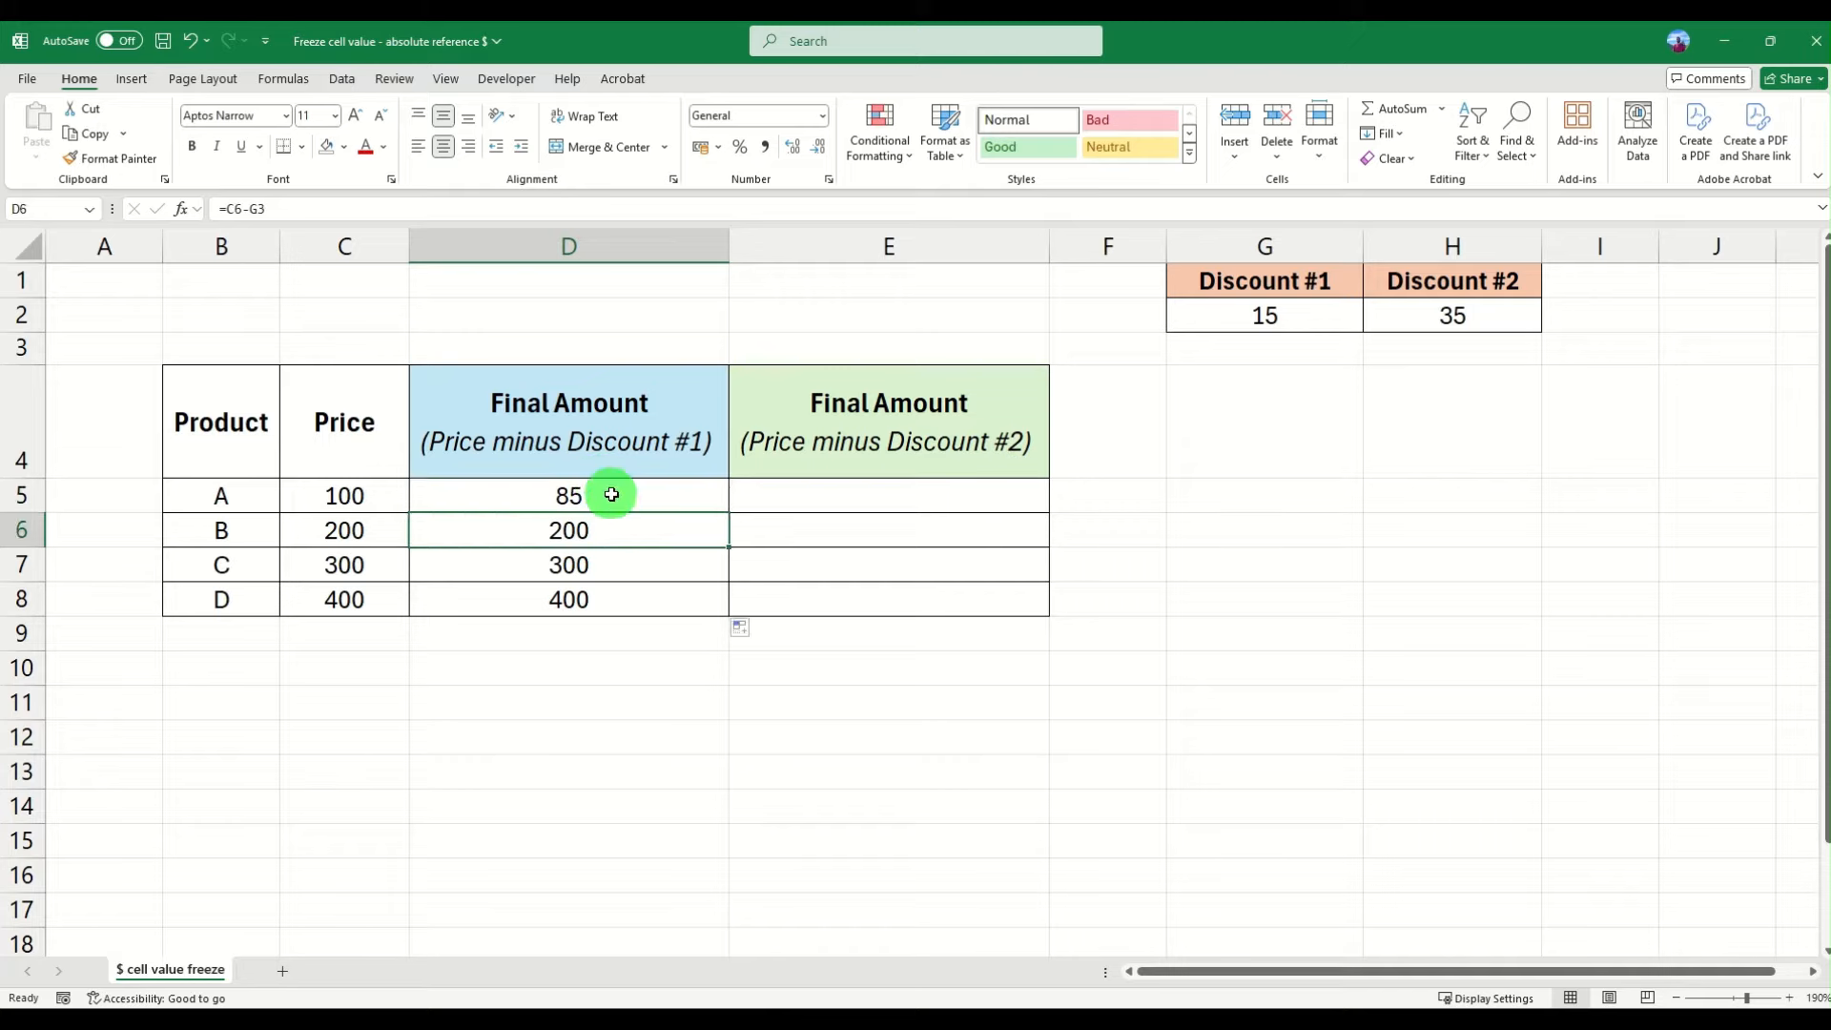
left_click(609, 491)
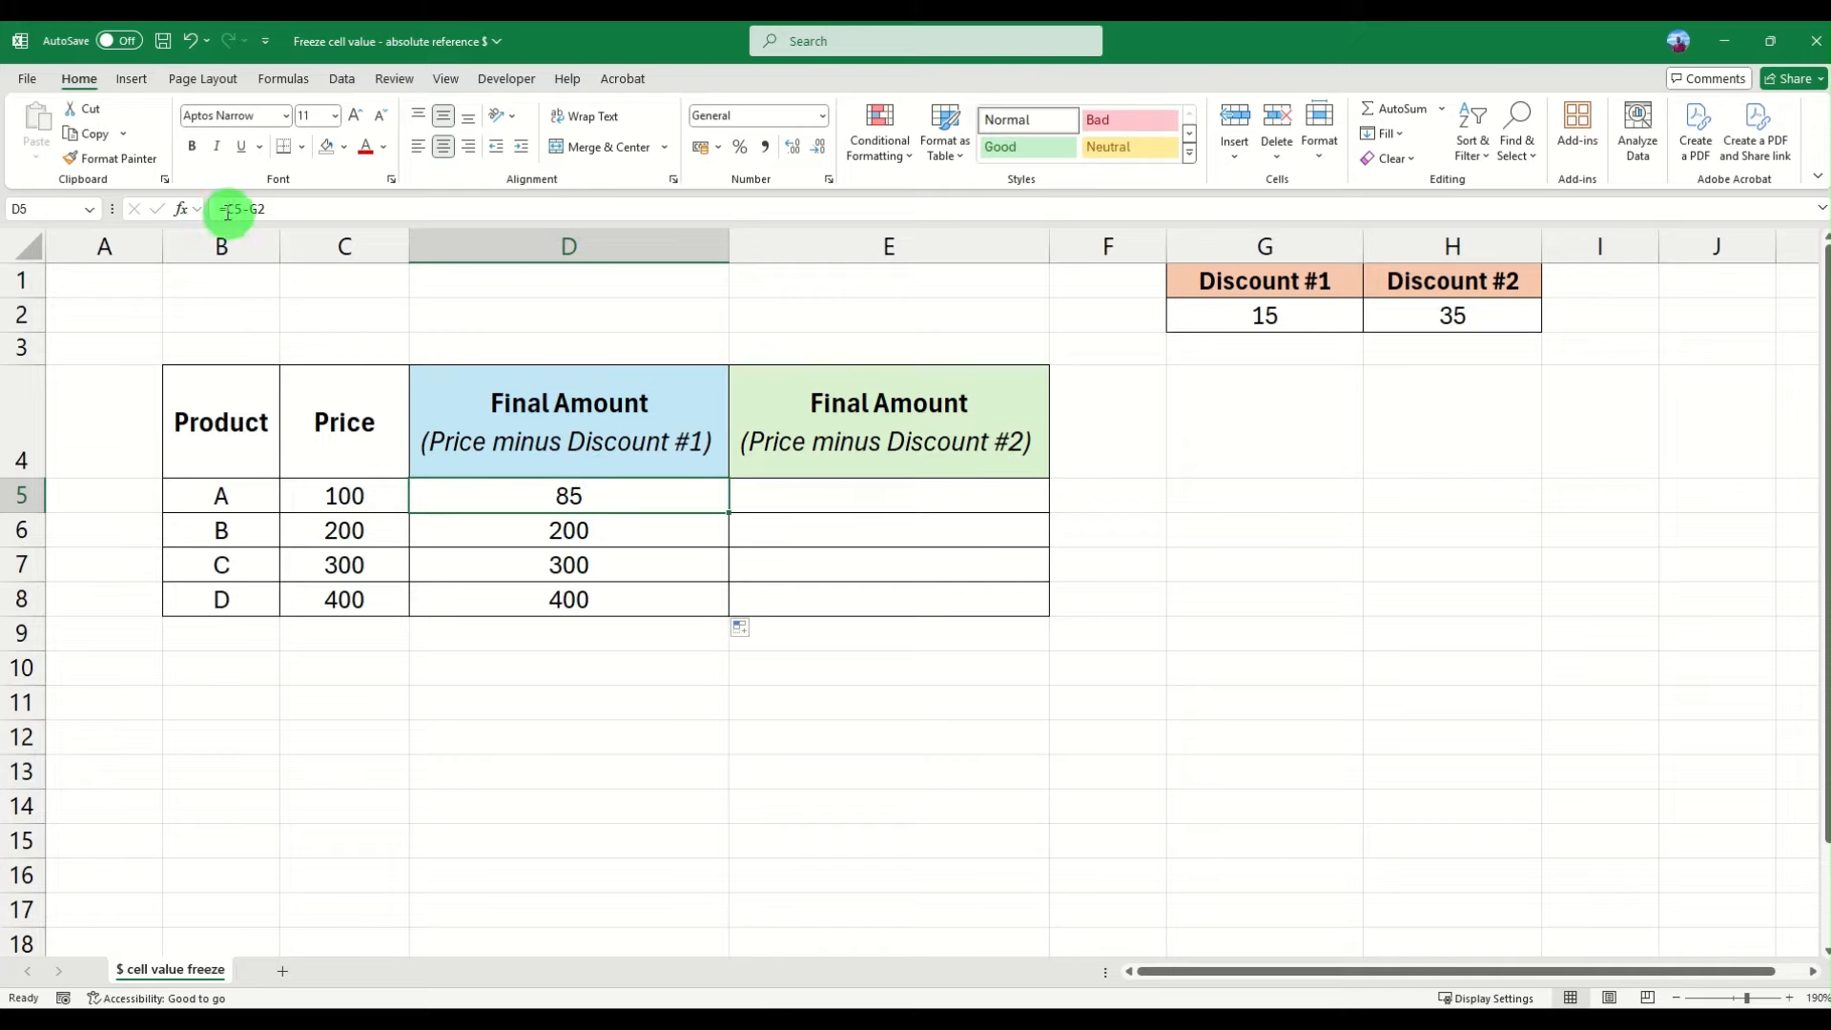
- Inspect the formulas in D5 and D6 to compare how the discount reference shifts when copied
left_click(618, 531)
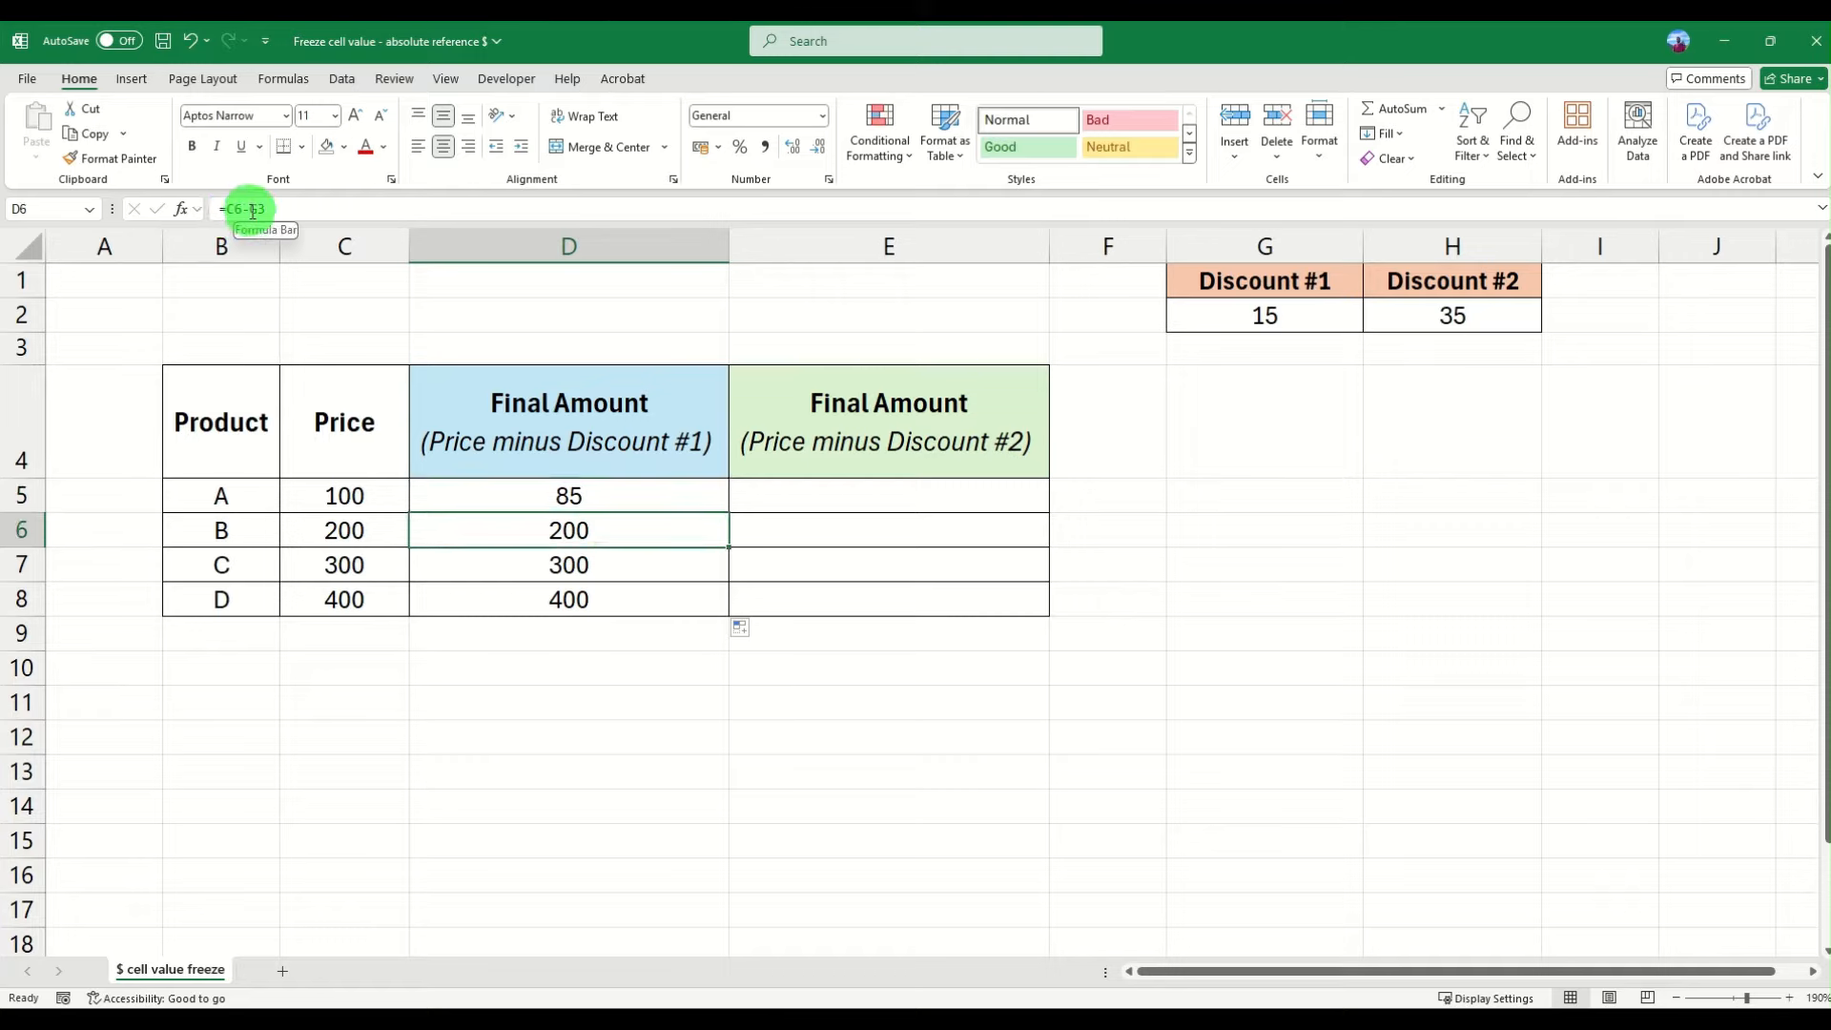
left_click(599, 495)
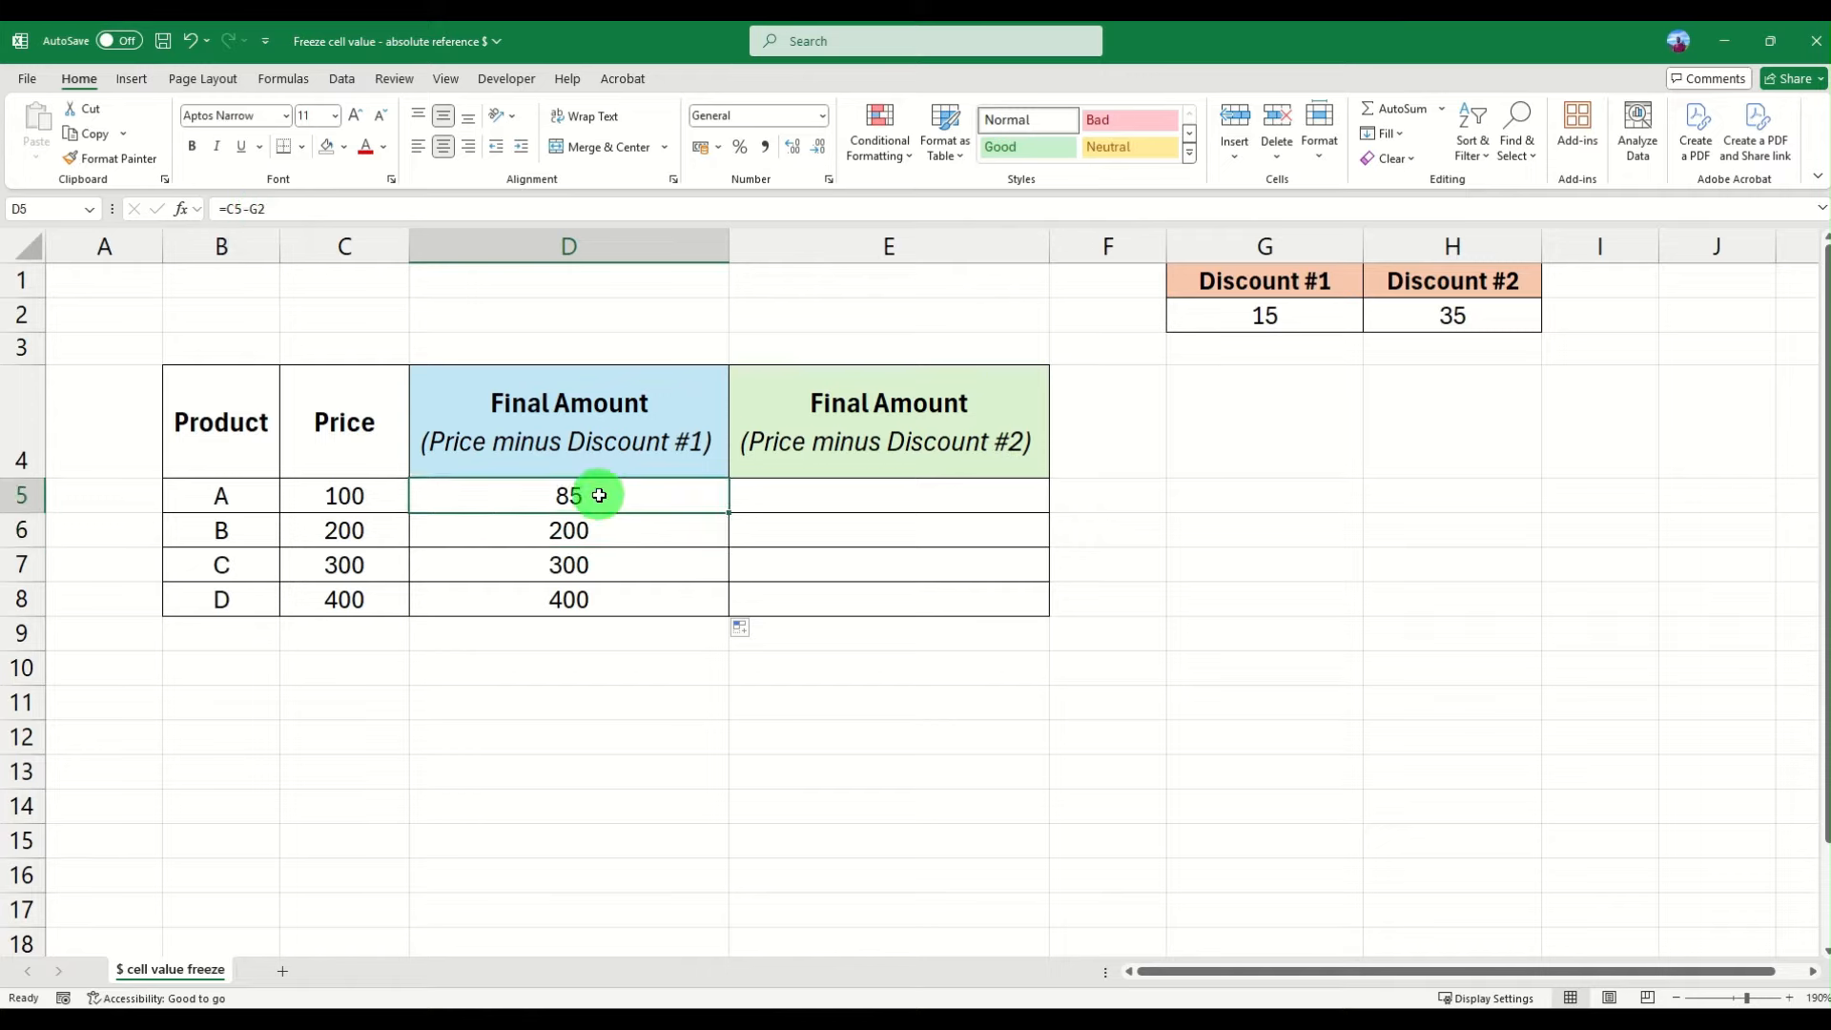
left_click(233, 209)
double_click(255, 208)
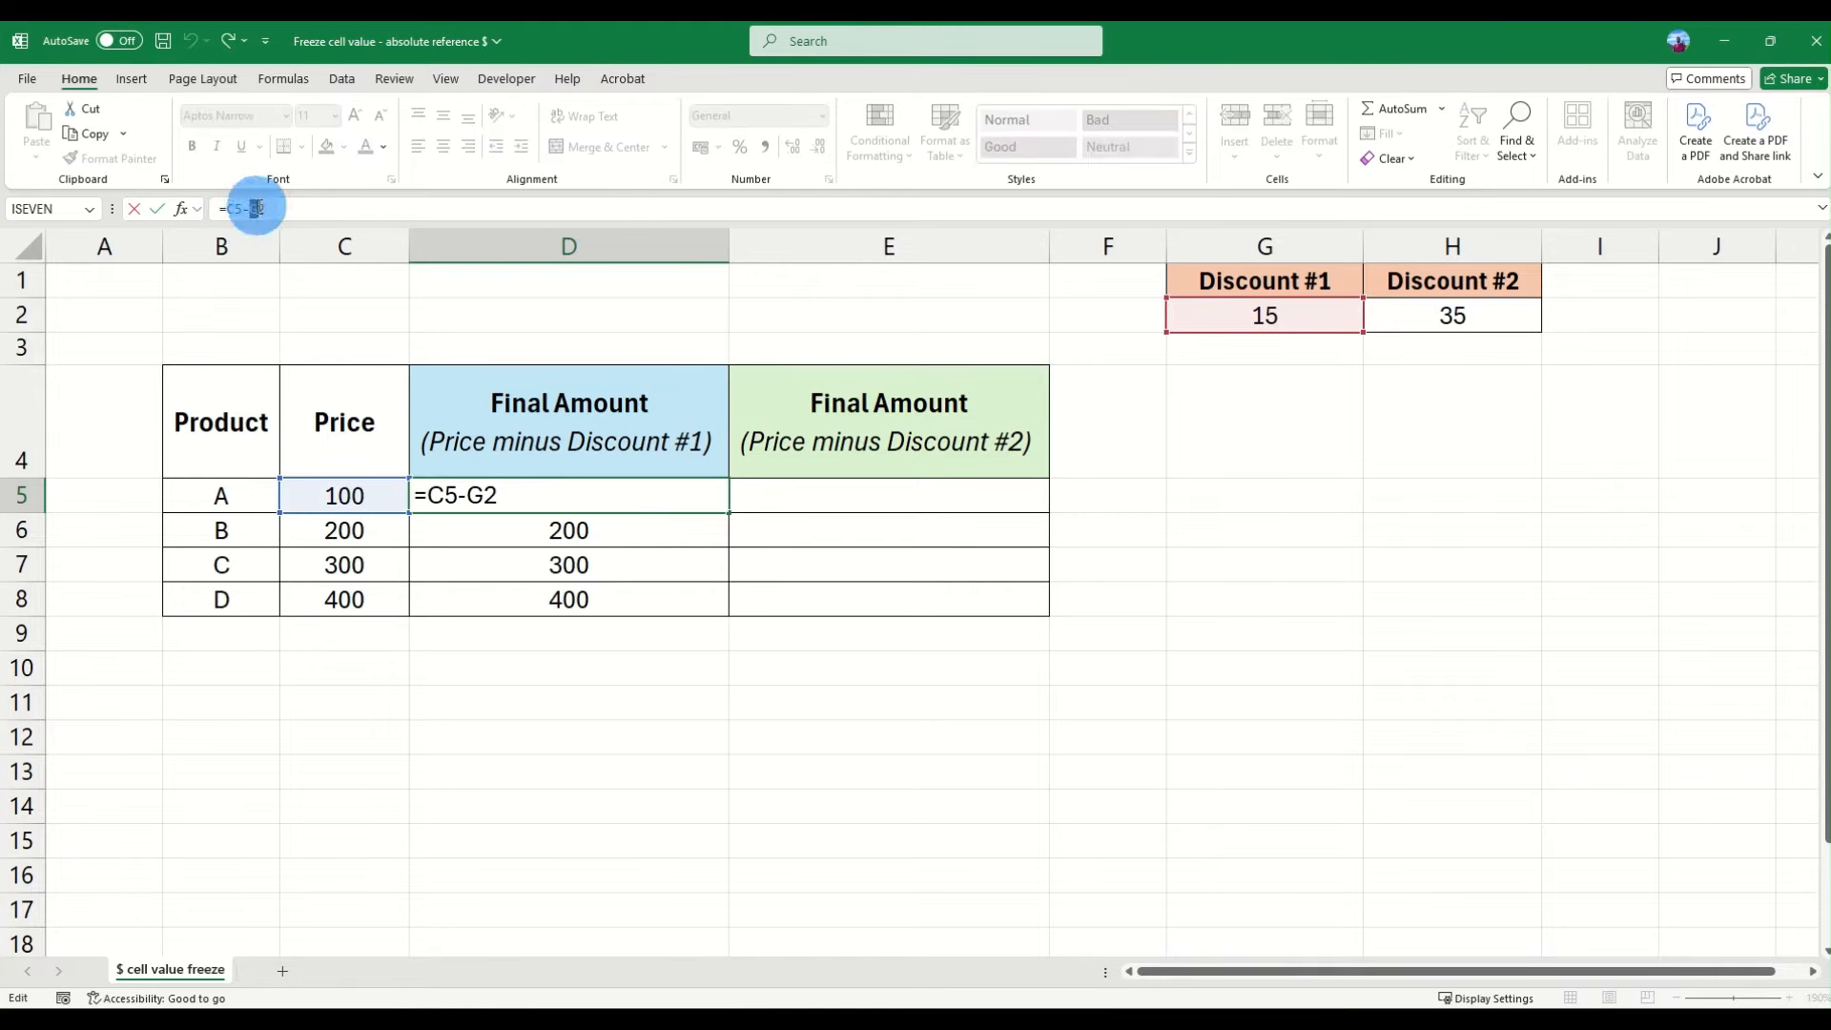
mouse_move(259, 207)
left_mouse_down()
mouse_move(236, 209)
mouse_move(266, 209)
left_mouse_up()
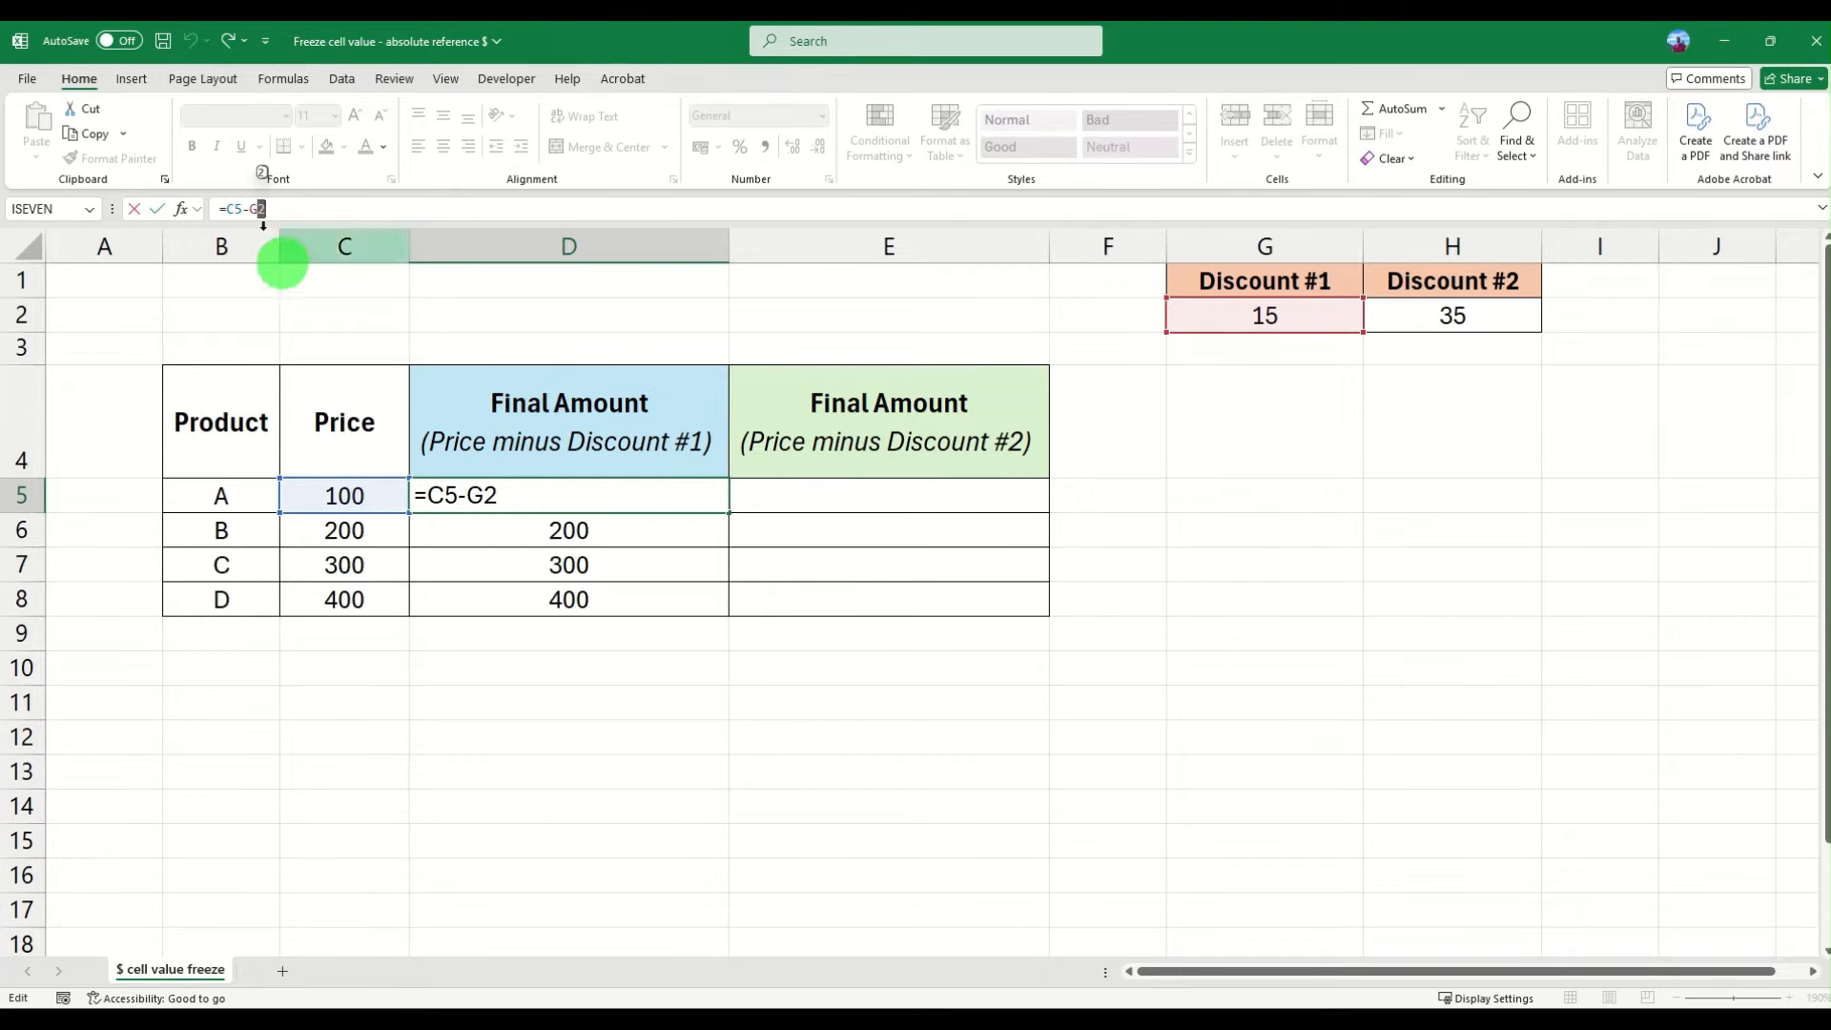
left_click(157, 208)
left_click(534, 530)
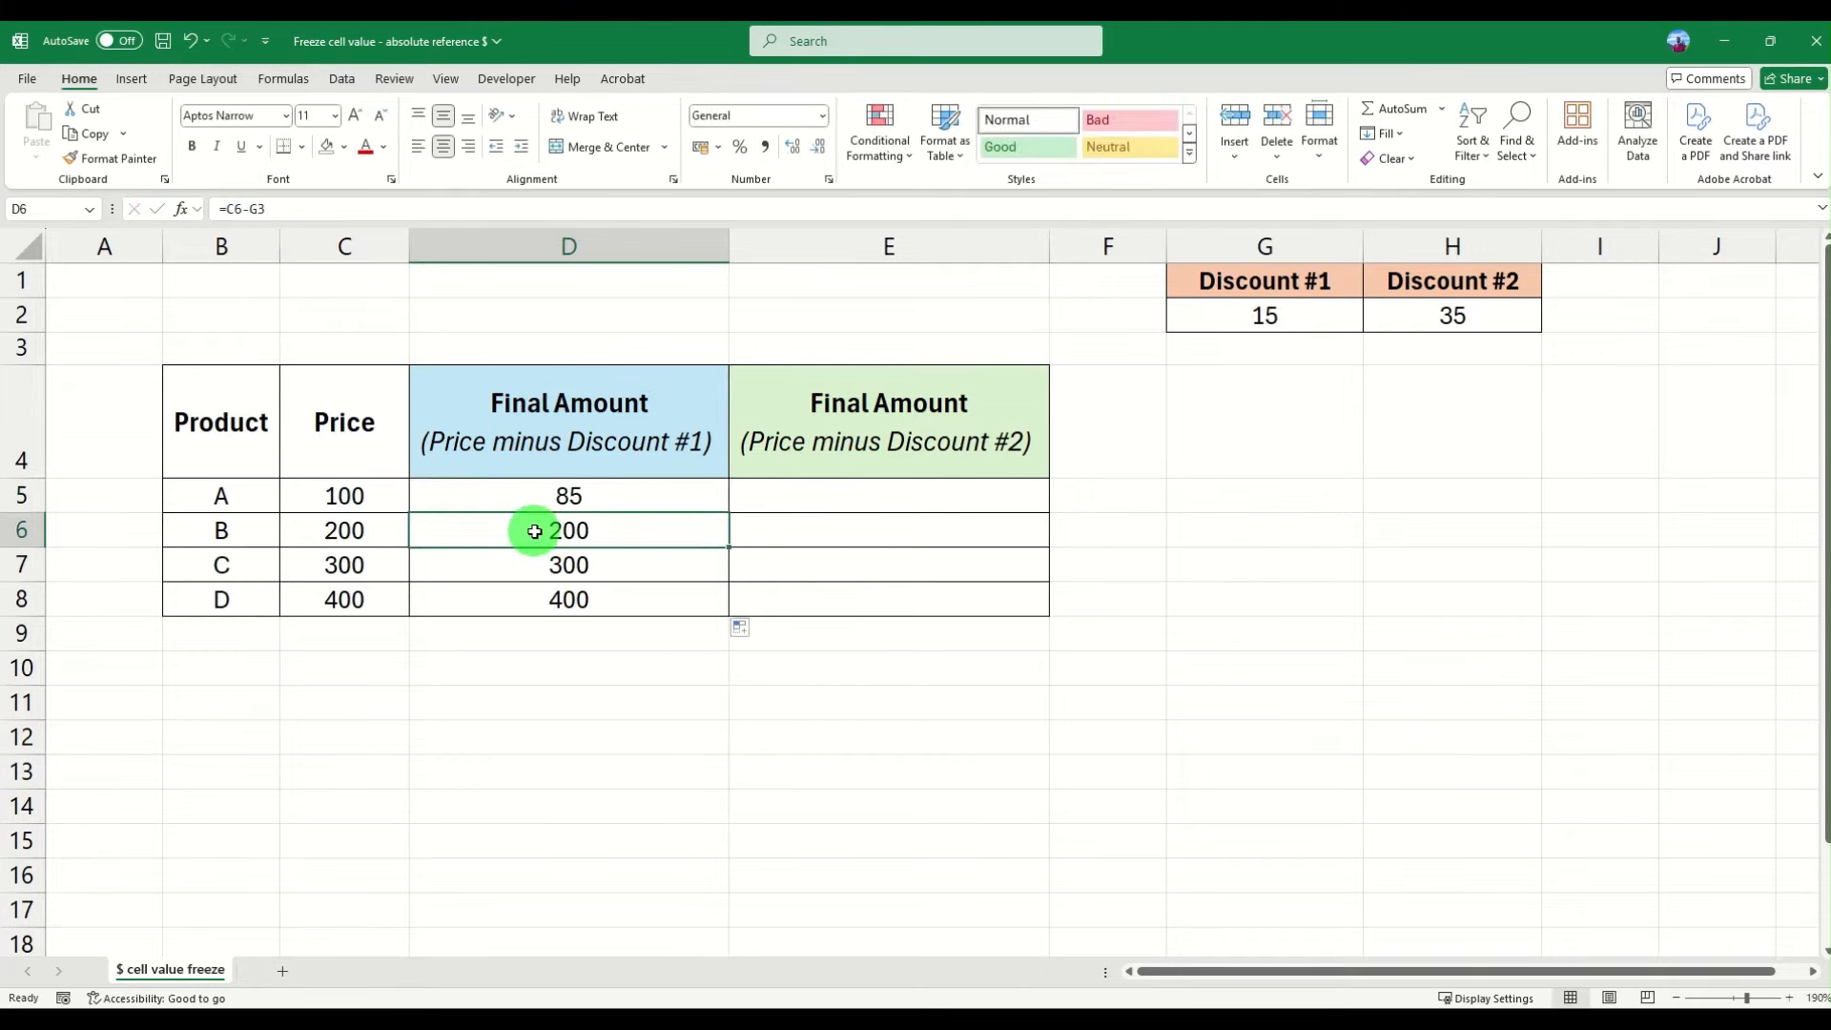
left_click(261, 208)
key("Escape")
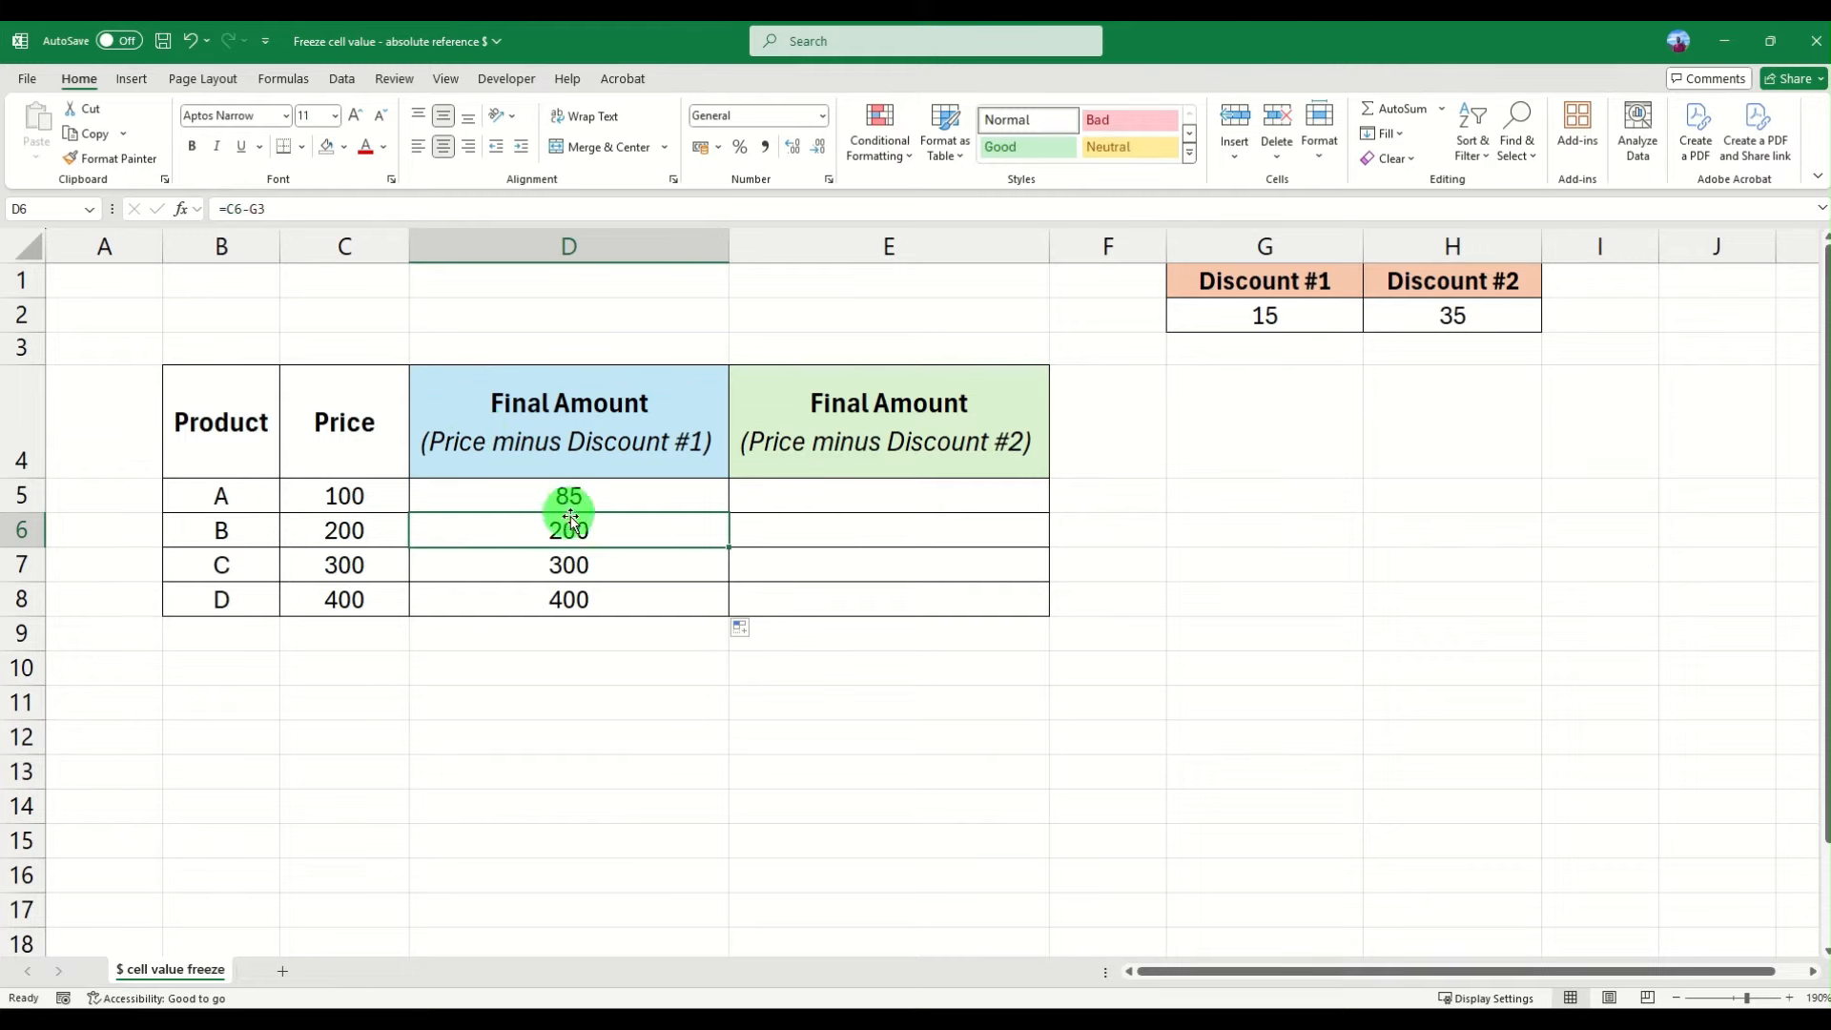
left_click_drag(577, 516, 573, 597)
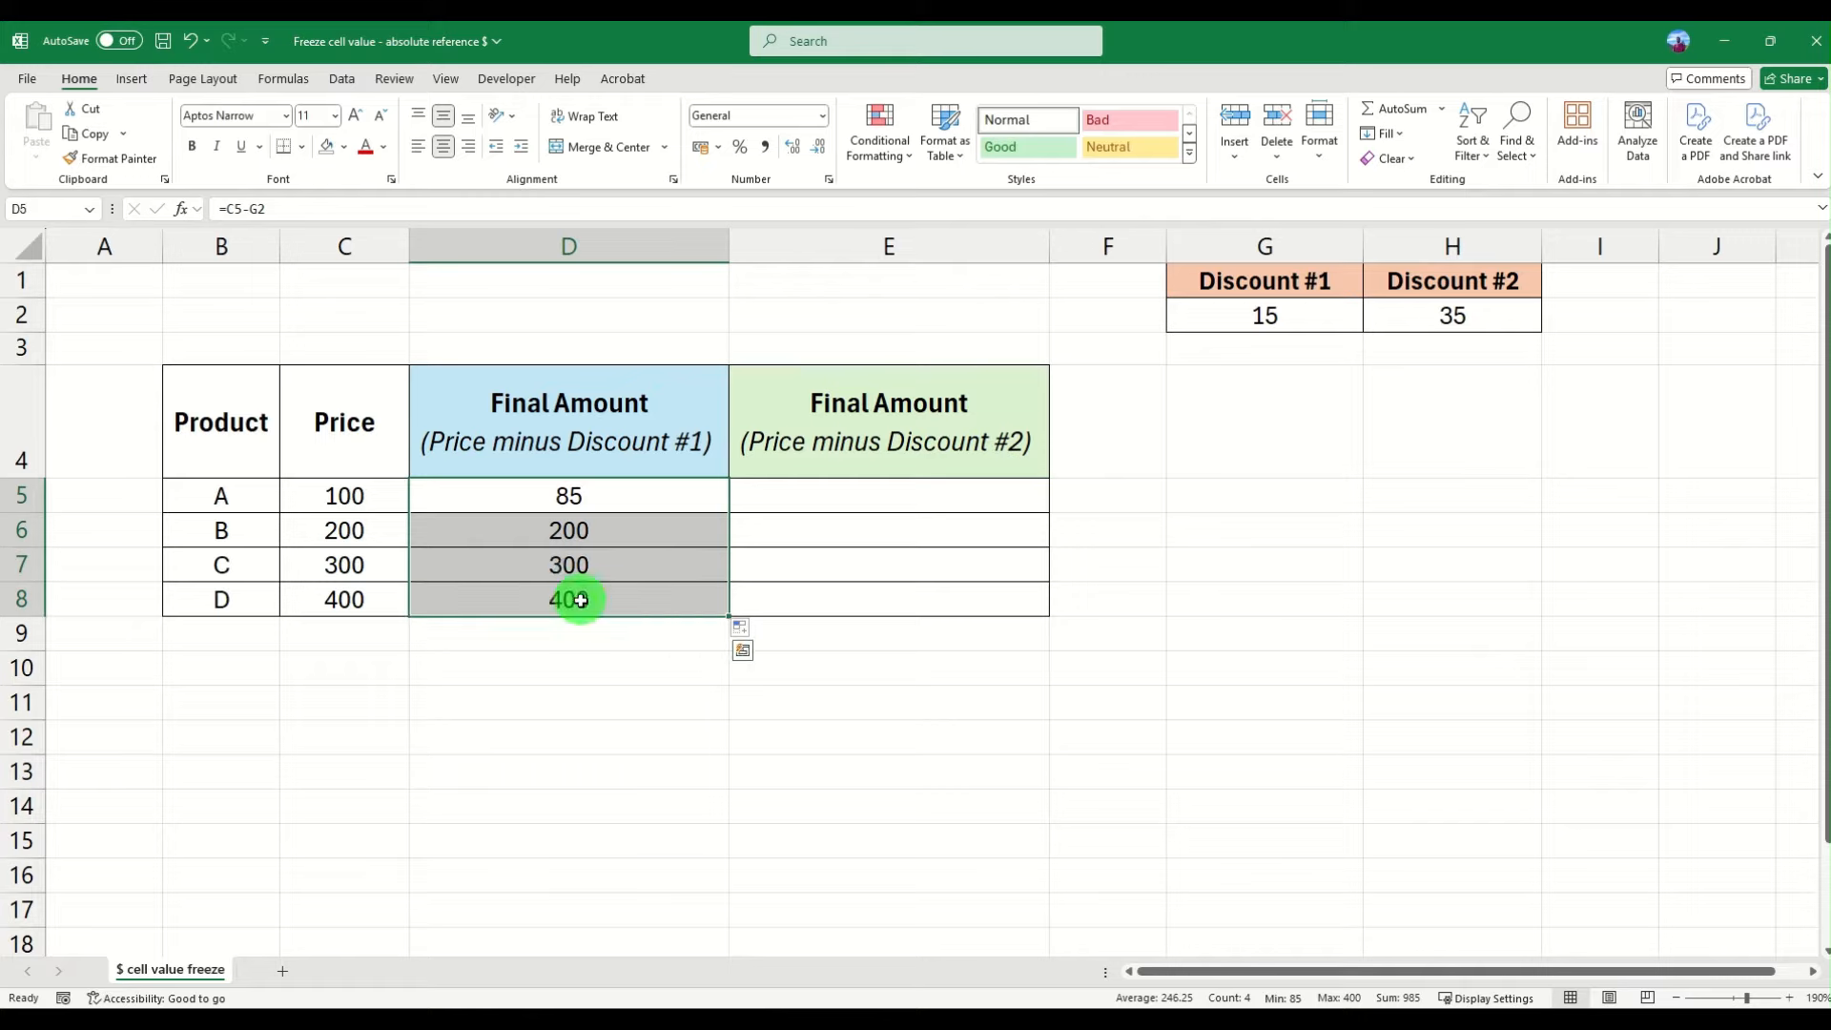
left_click(581, 538)
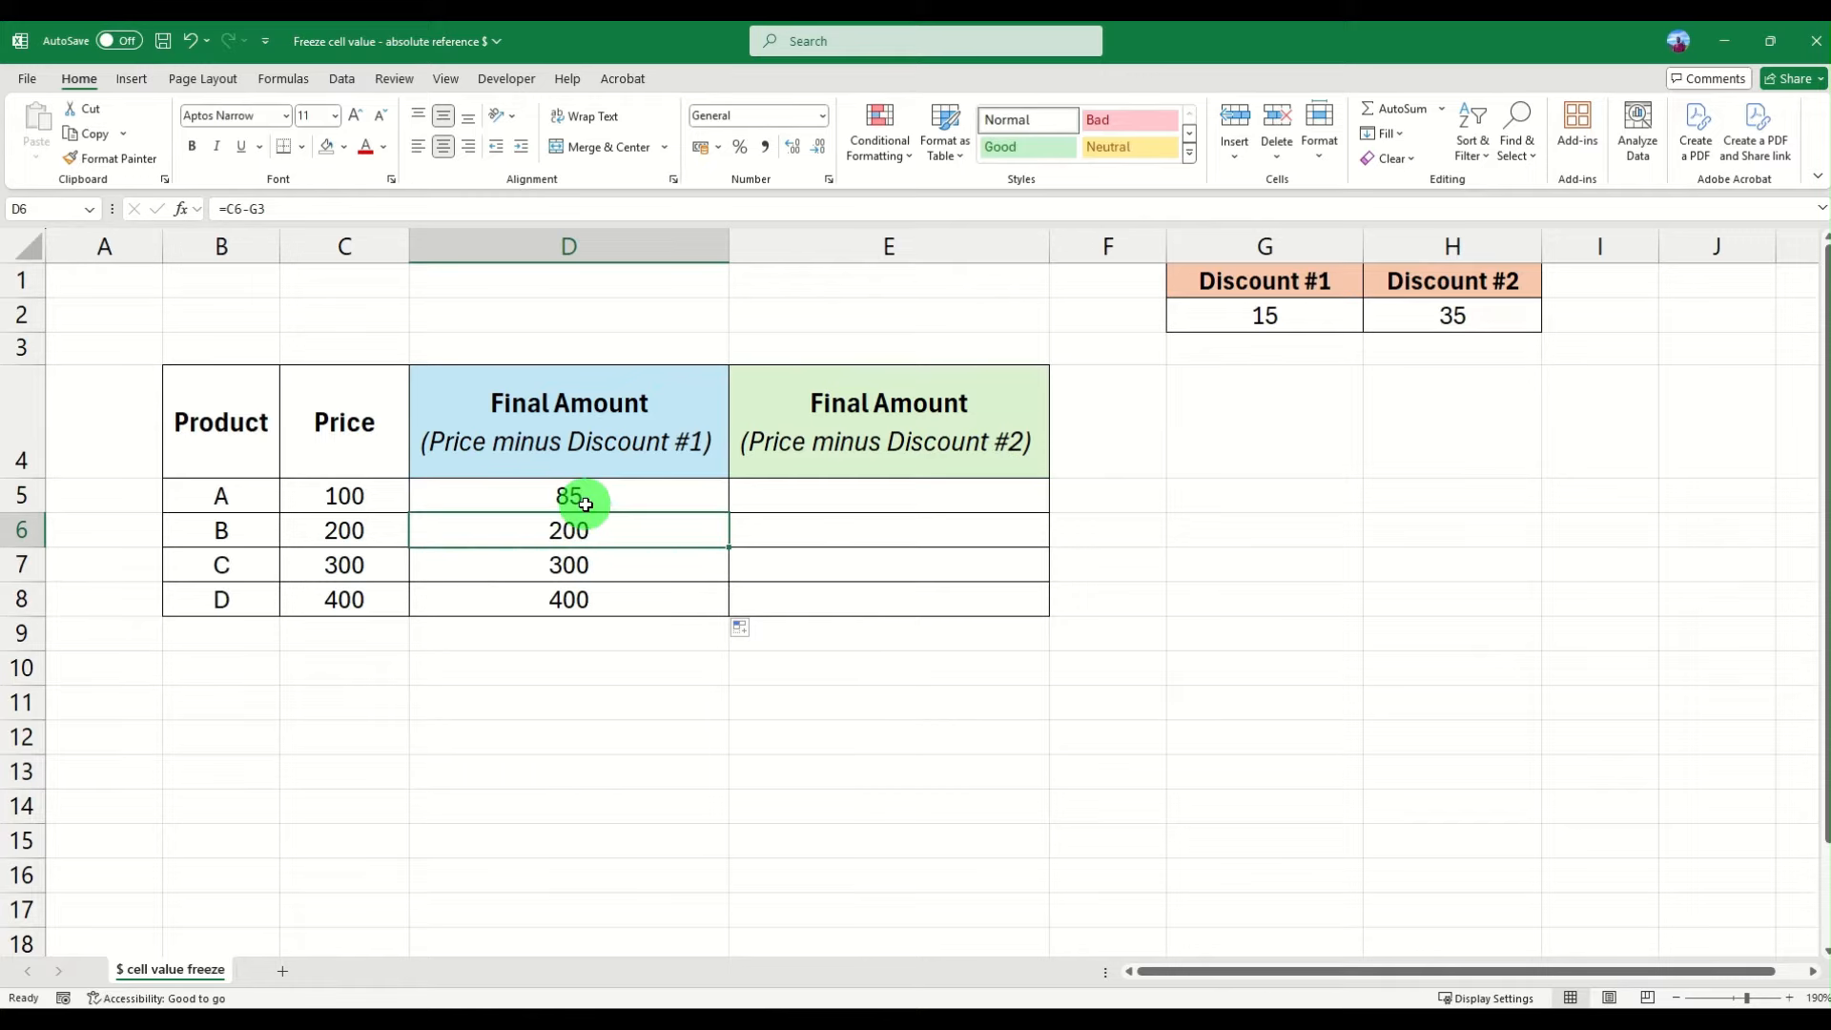
left_click_drag(586, 503, 582, 589)
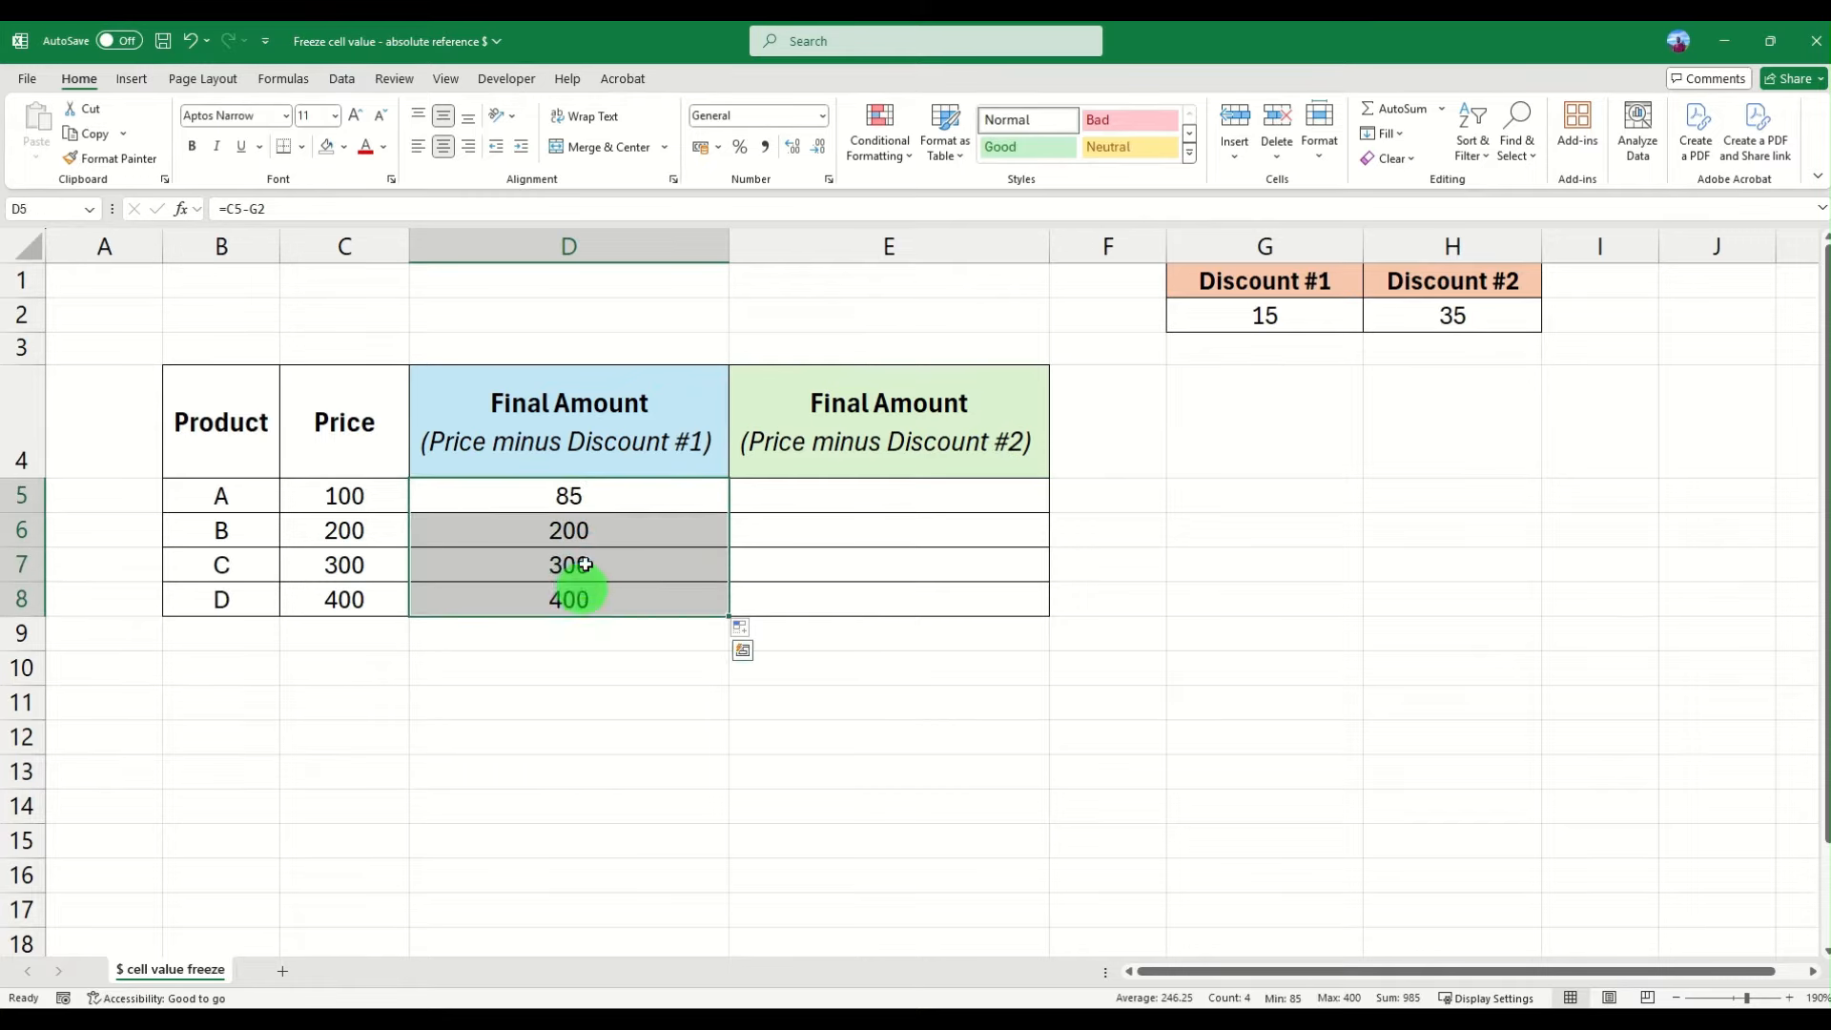
left_click(594, 494)
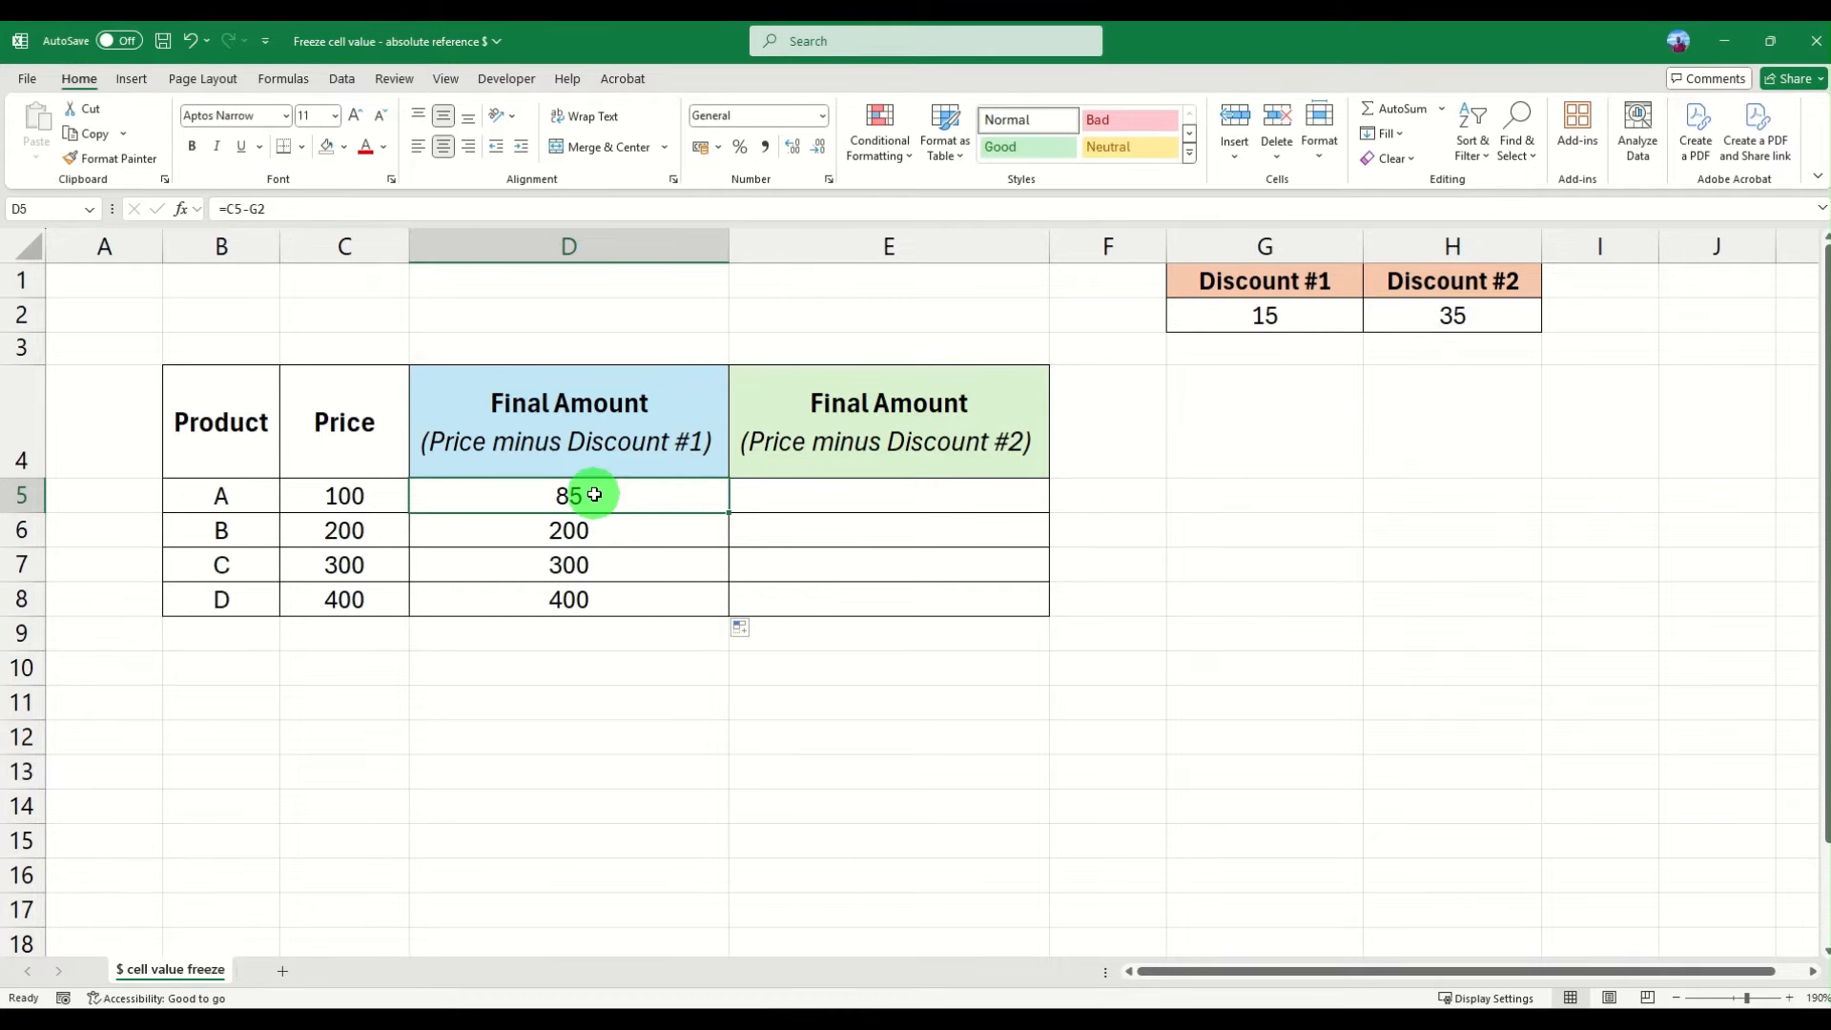
- Try adding $ signs to the G2 reference in the D5 formula by hand, then revert it to =C5-G2
left_click(255, 208)
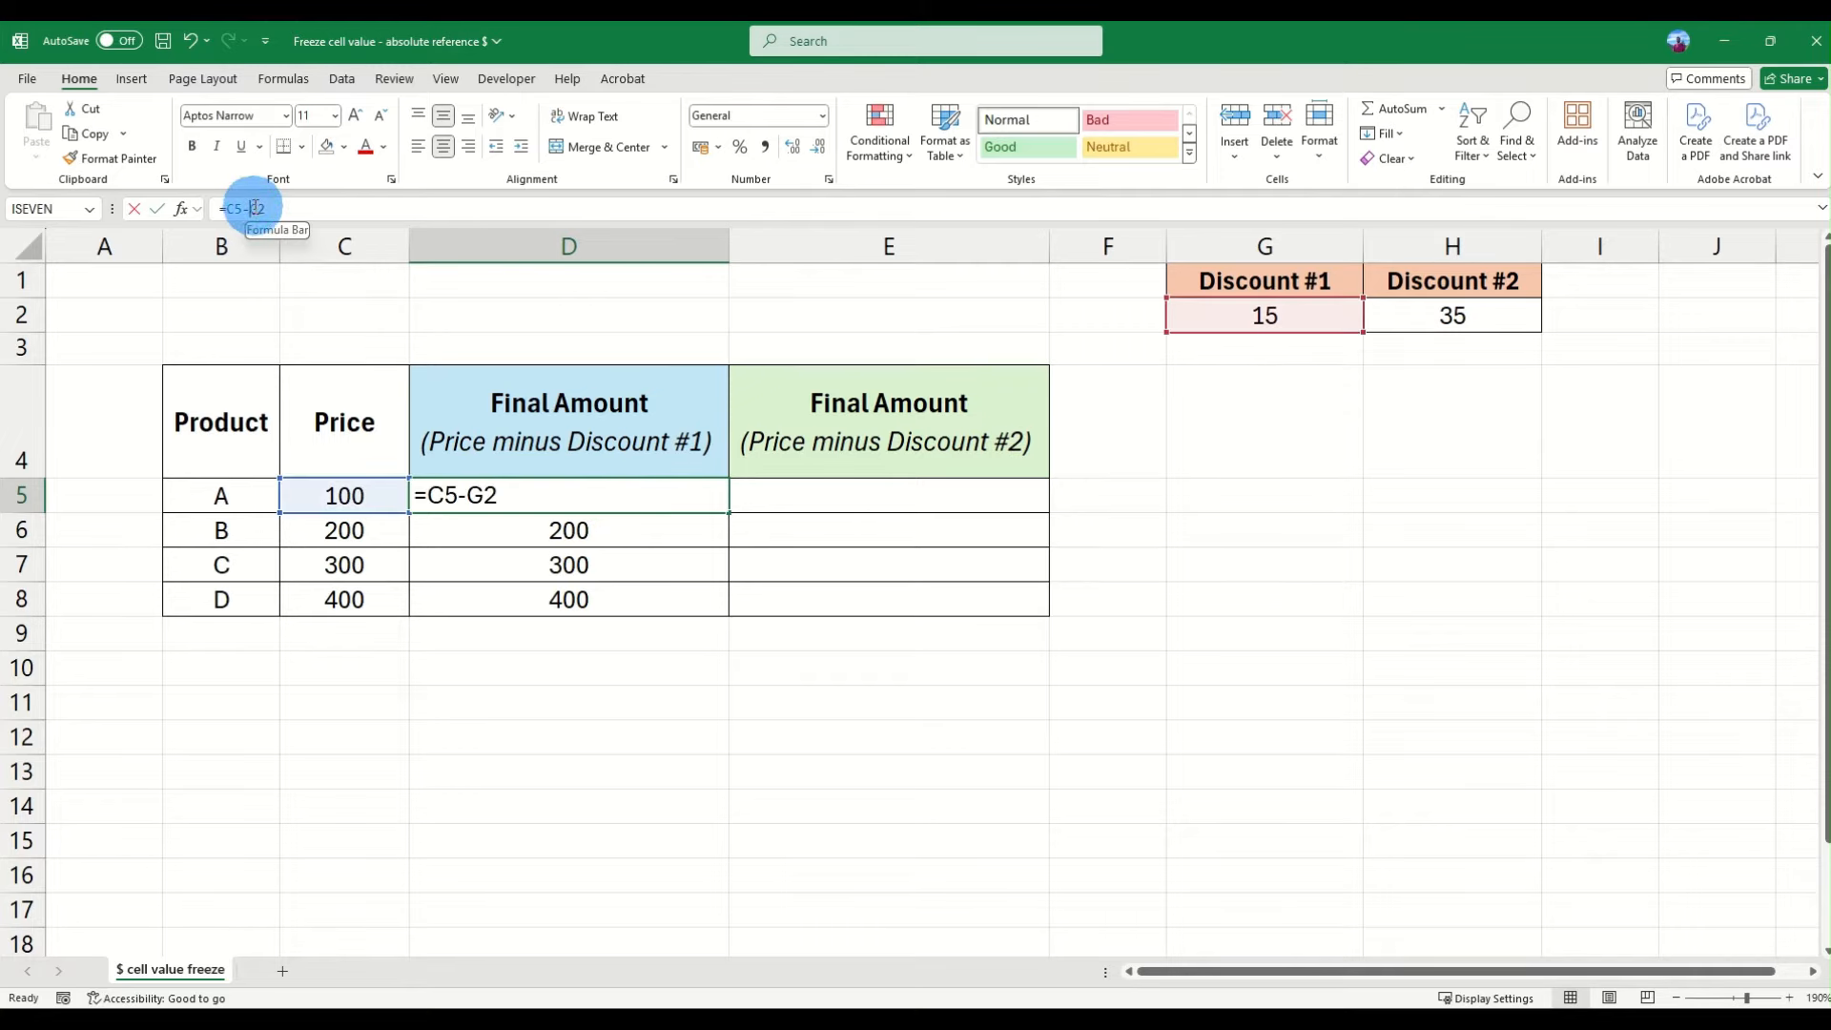
double_click(255, 208)
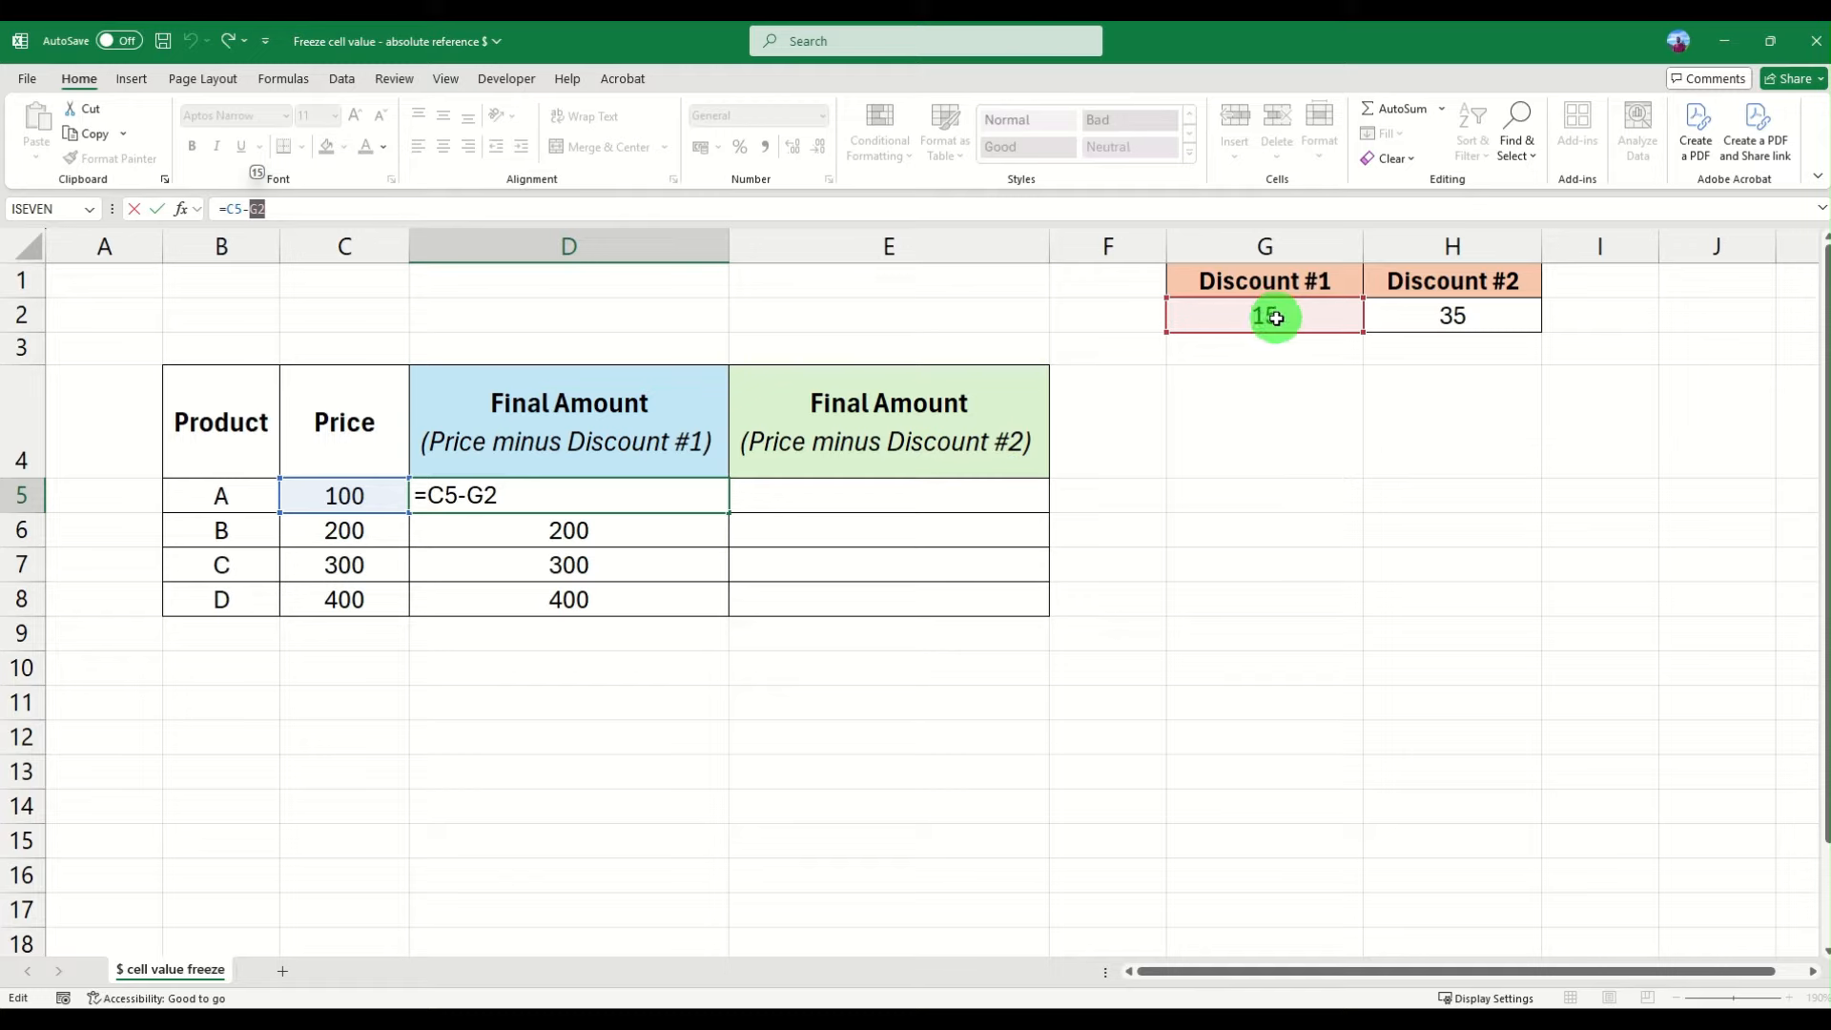
left_click(267, 212)
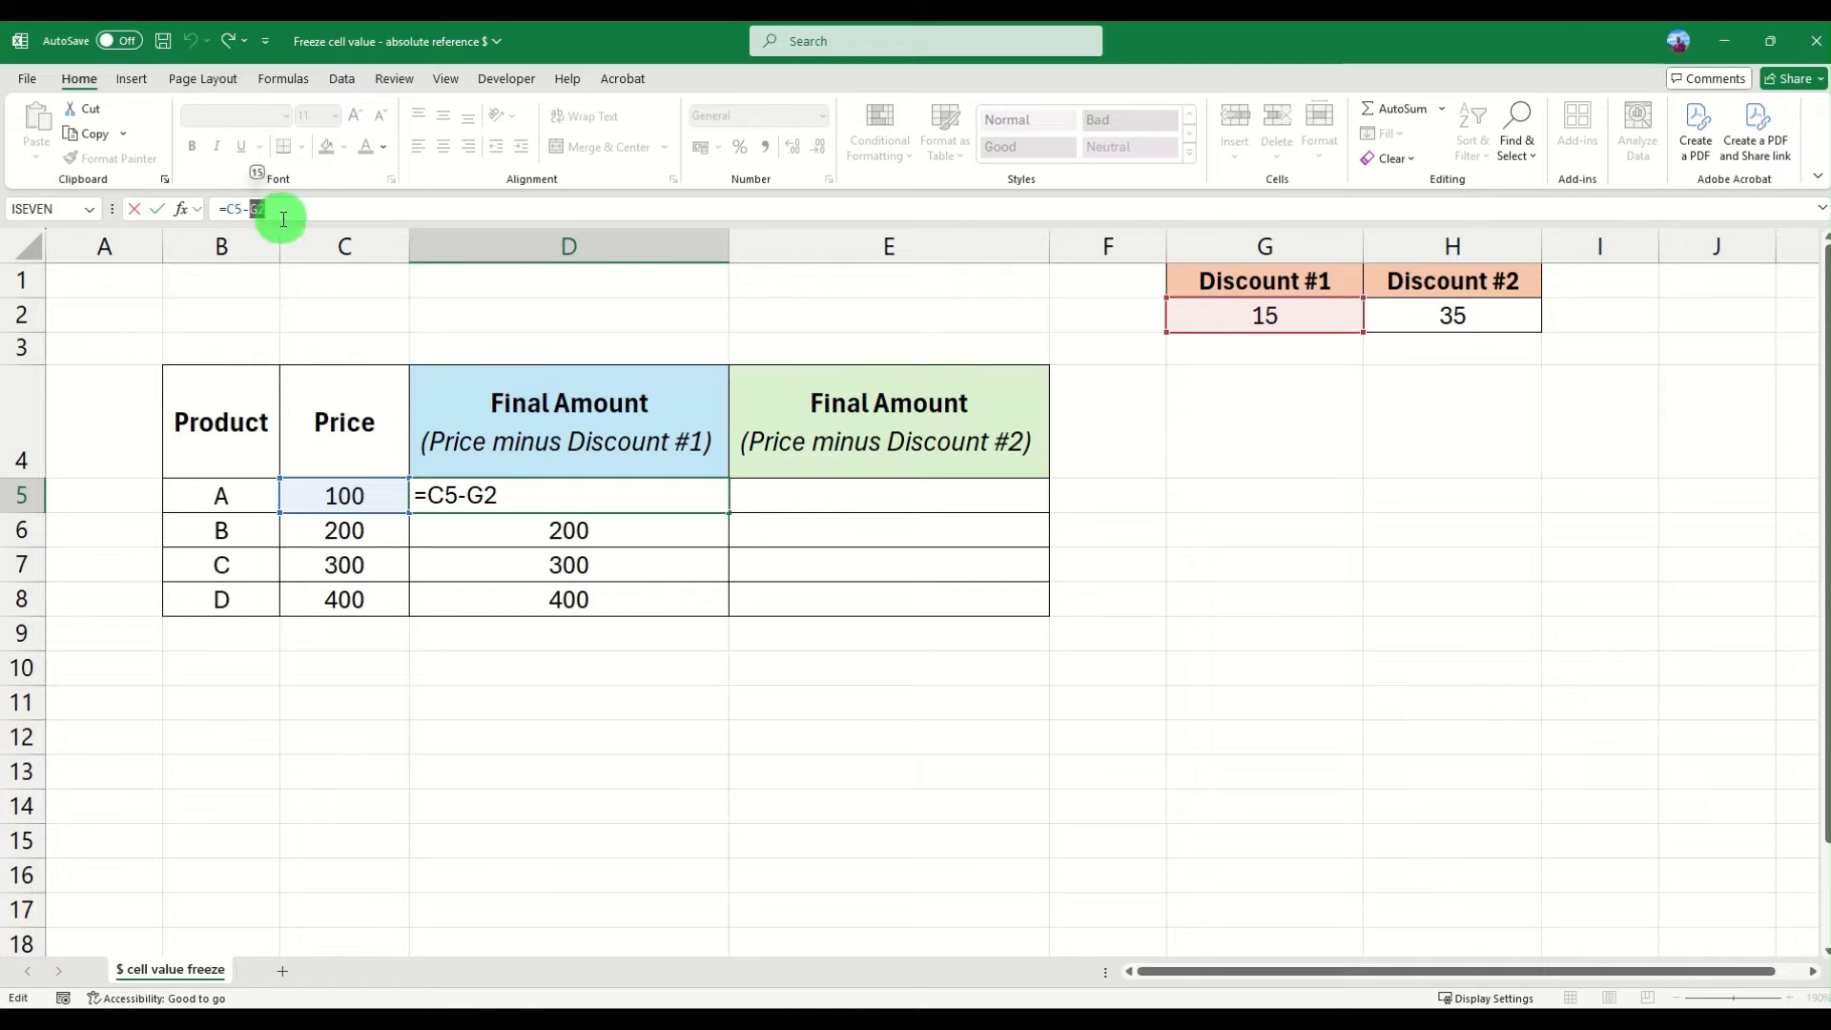
left_click(248, 208)
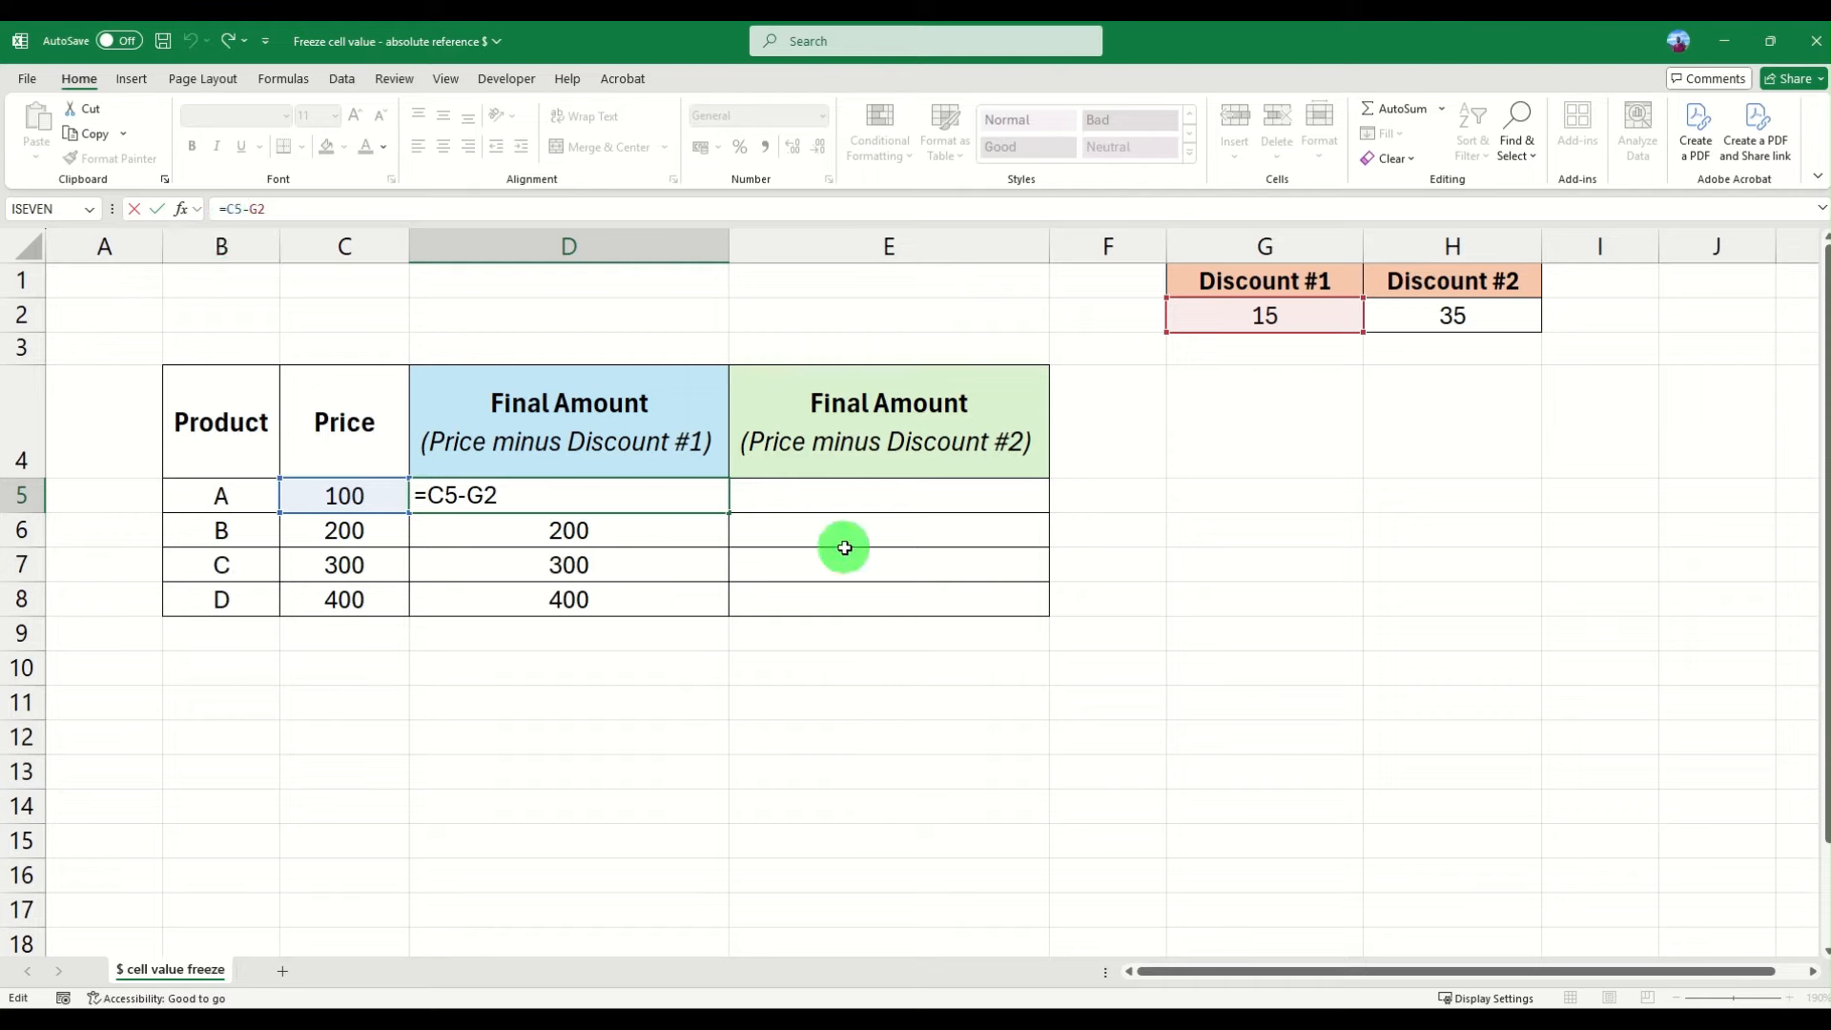
type("#")
key("BackSpace")
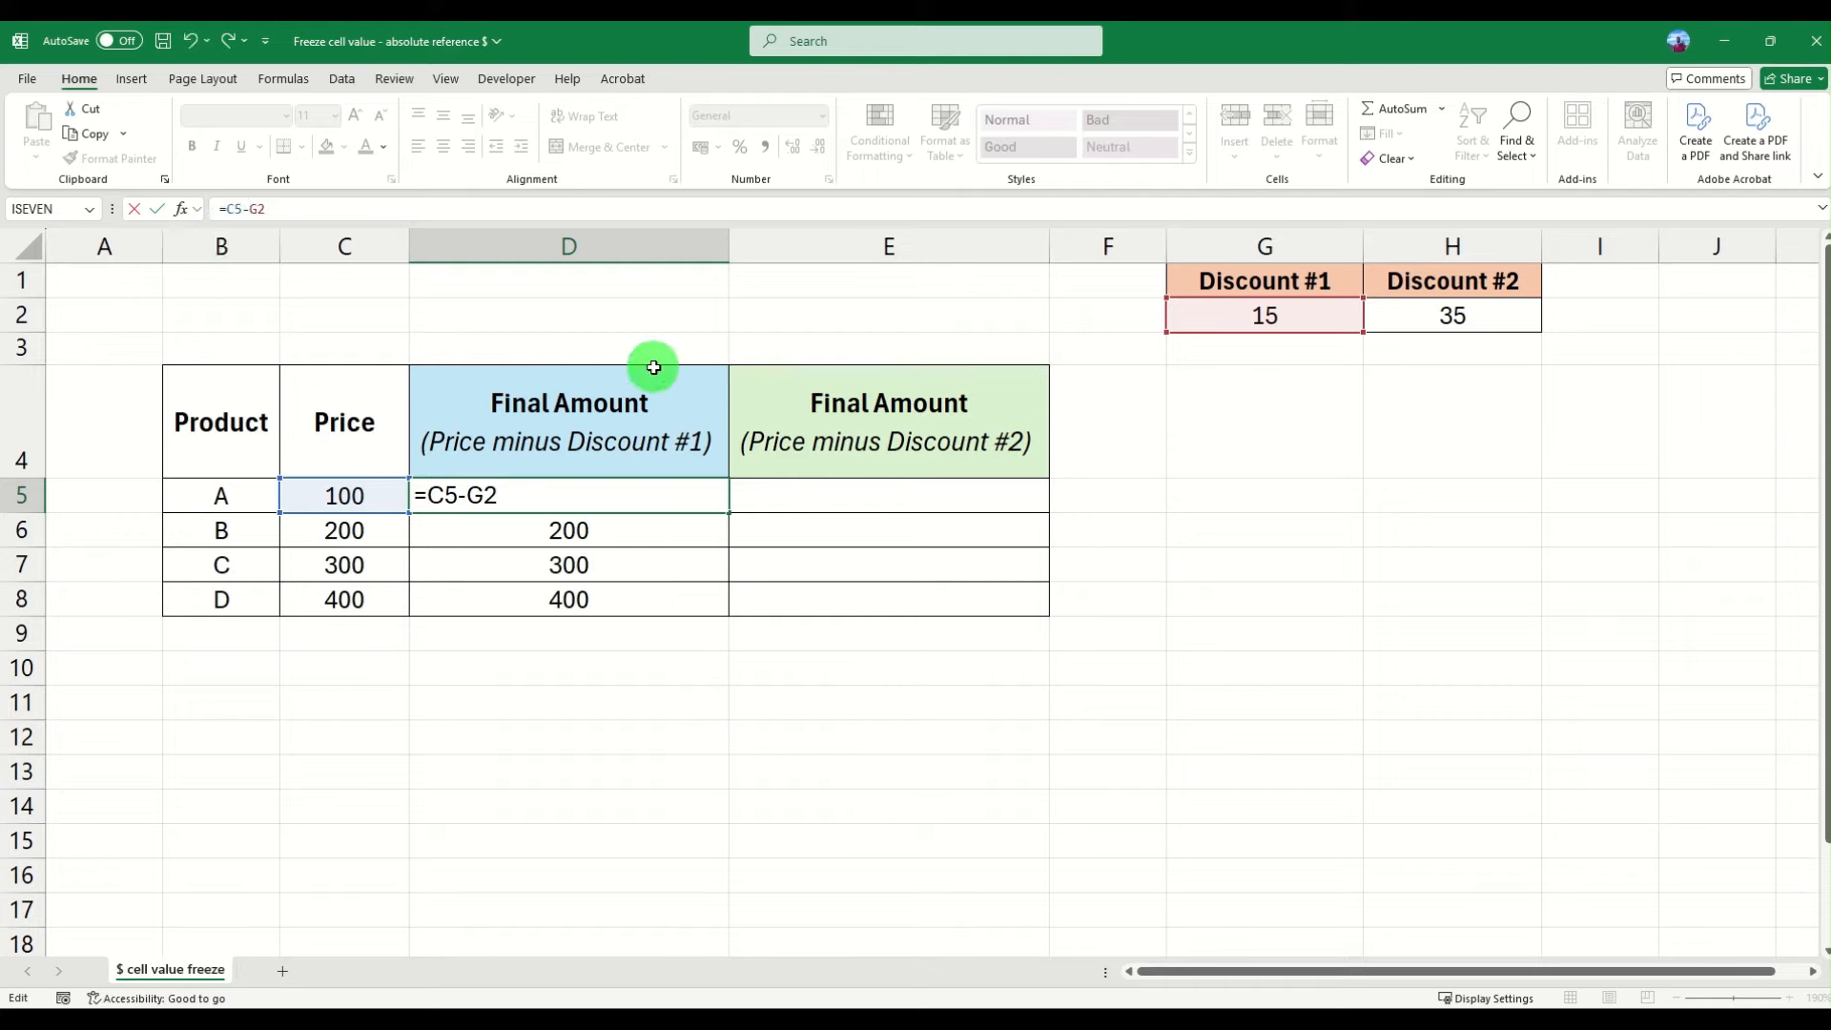
type("$")
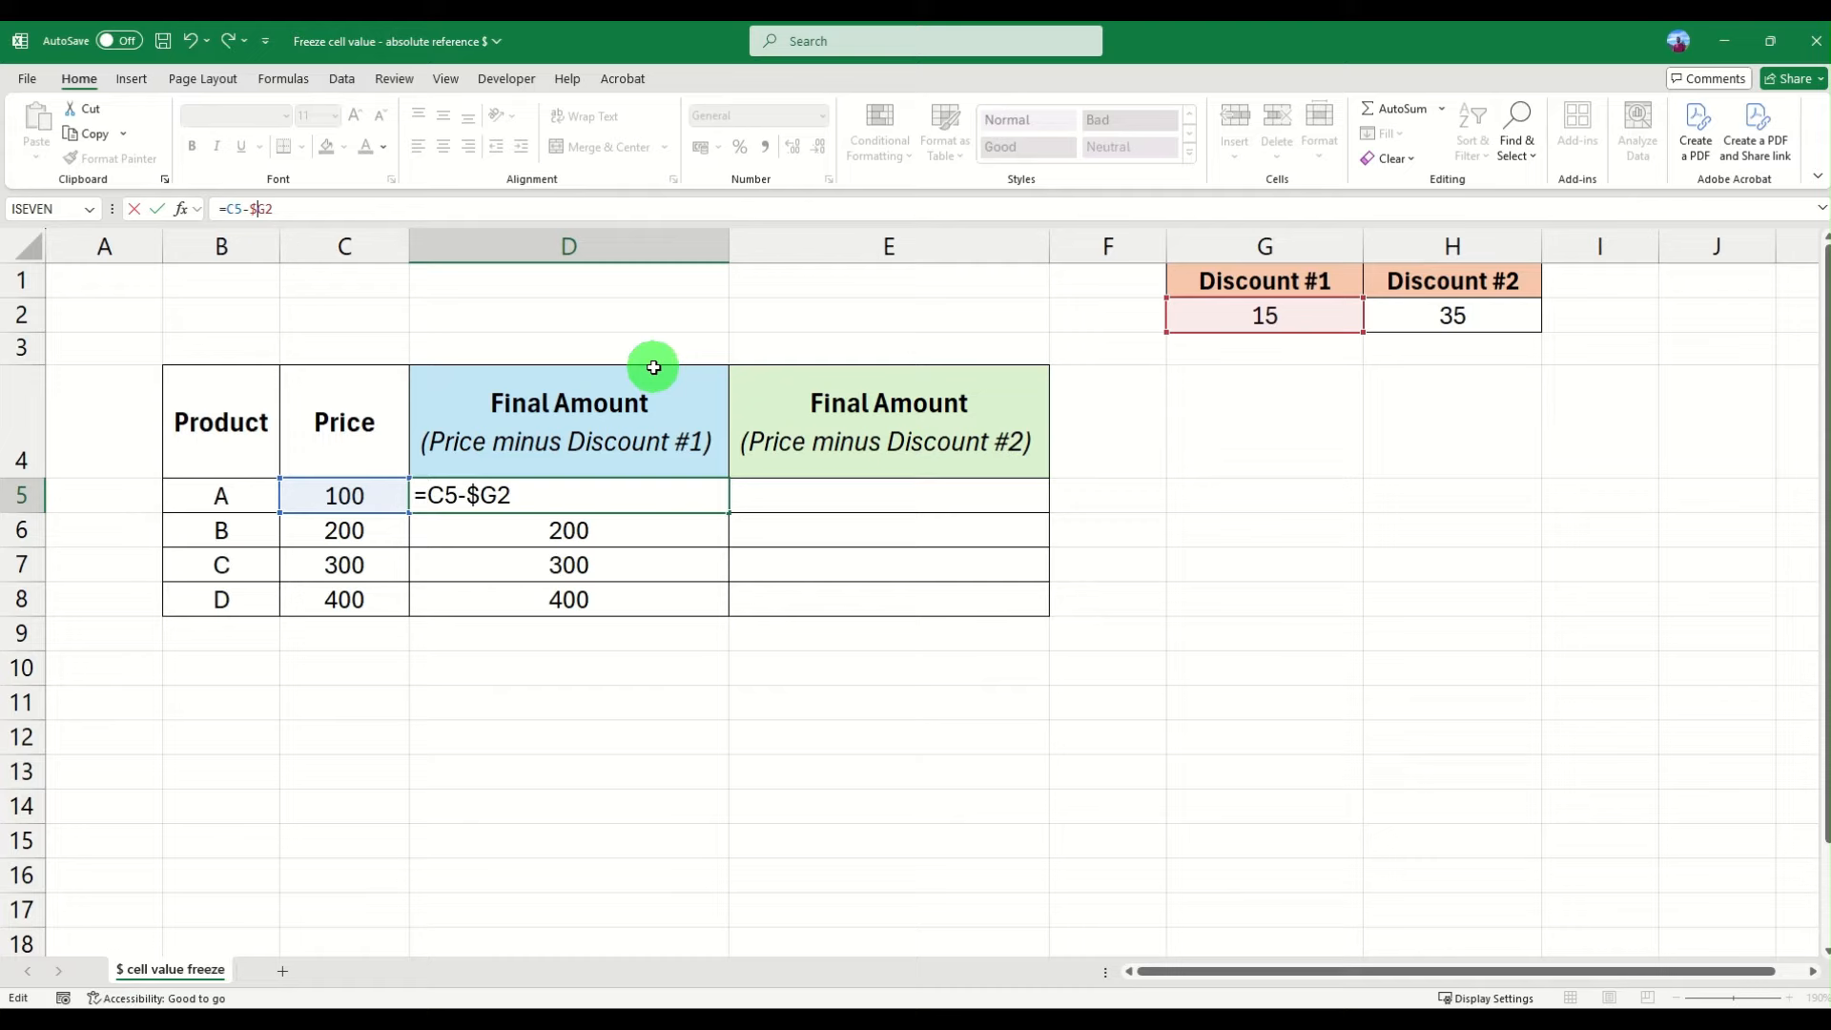
left_click(498, 494)
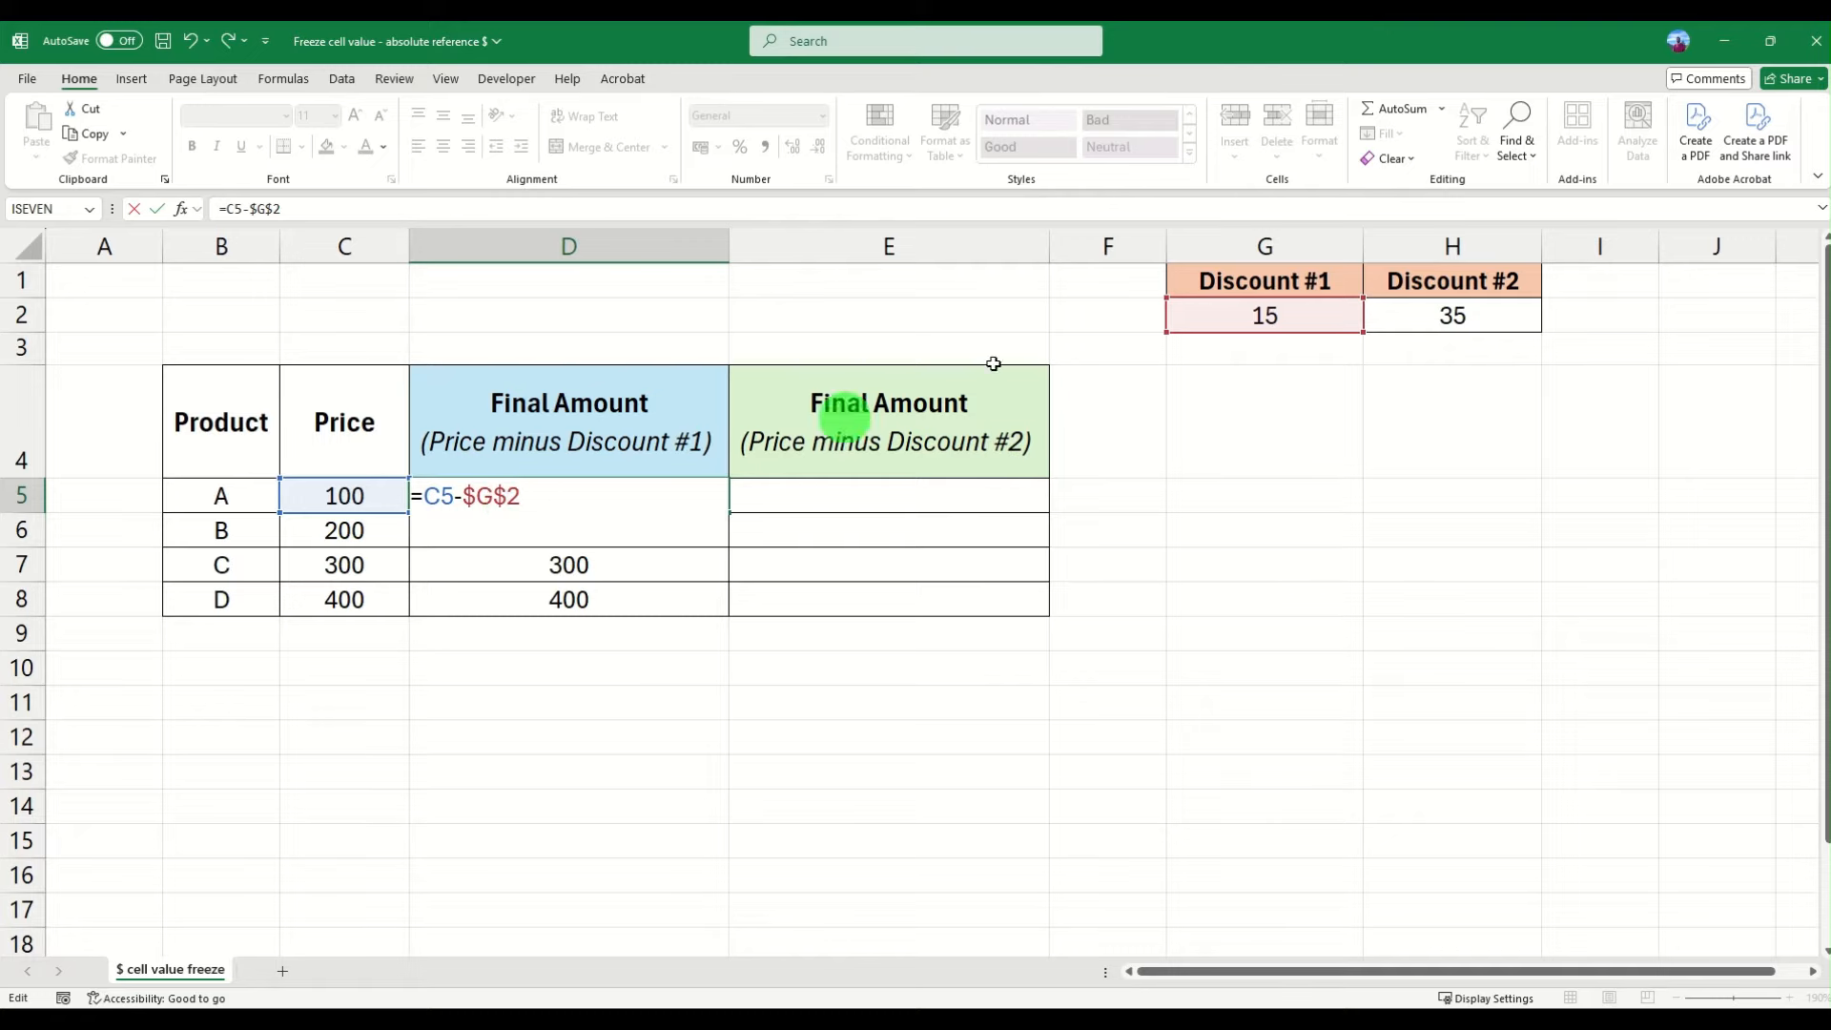
left_click_drag(530, 497, 468, 499)
left_click(516, 497)
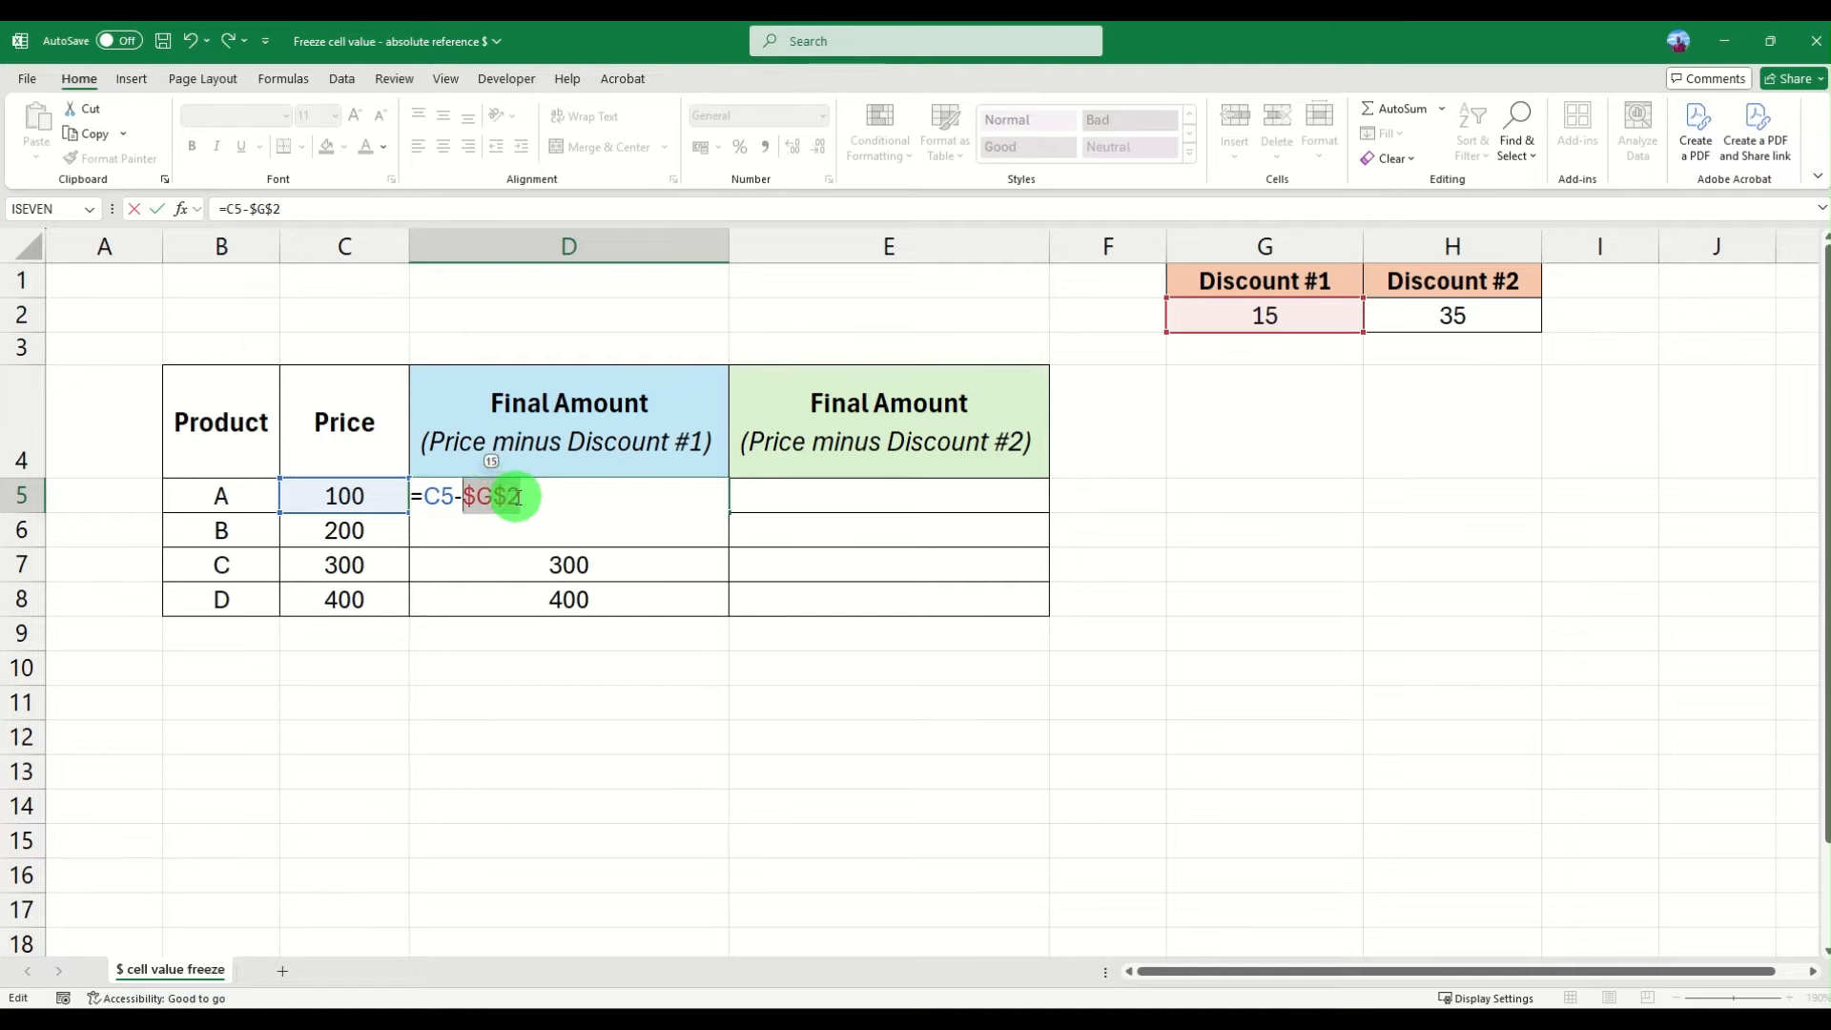
left_click(502, 497)
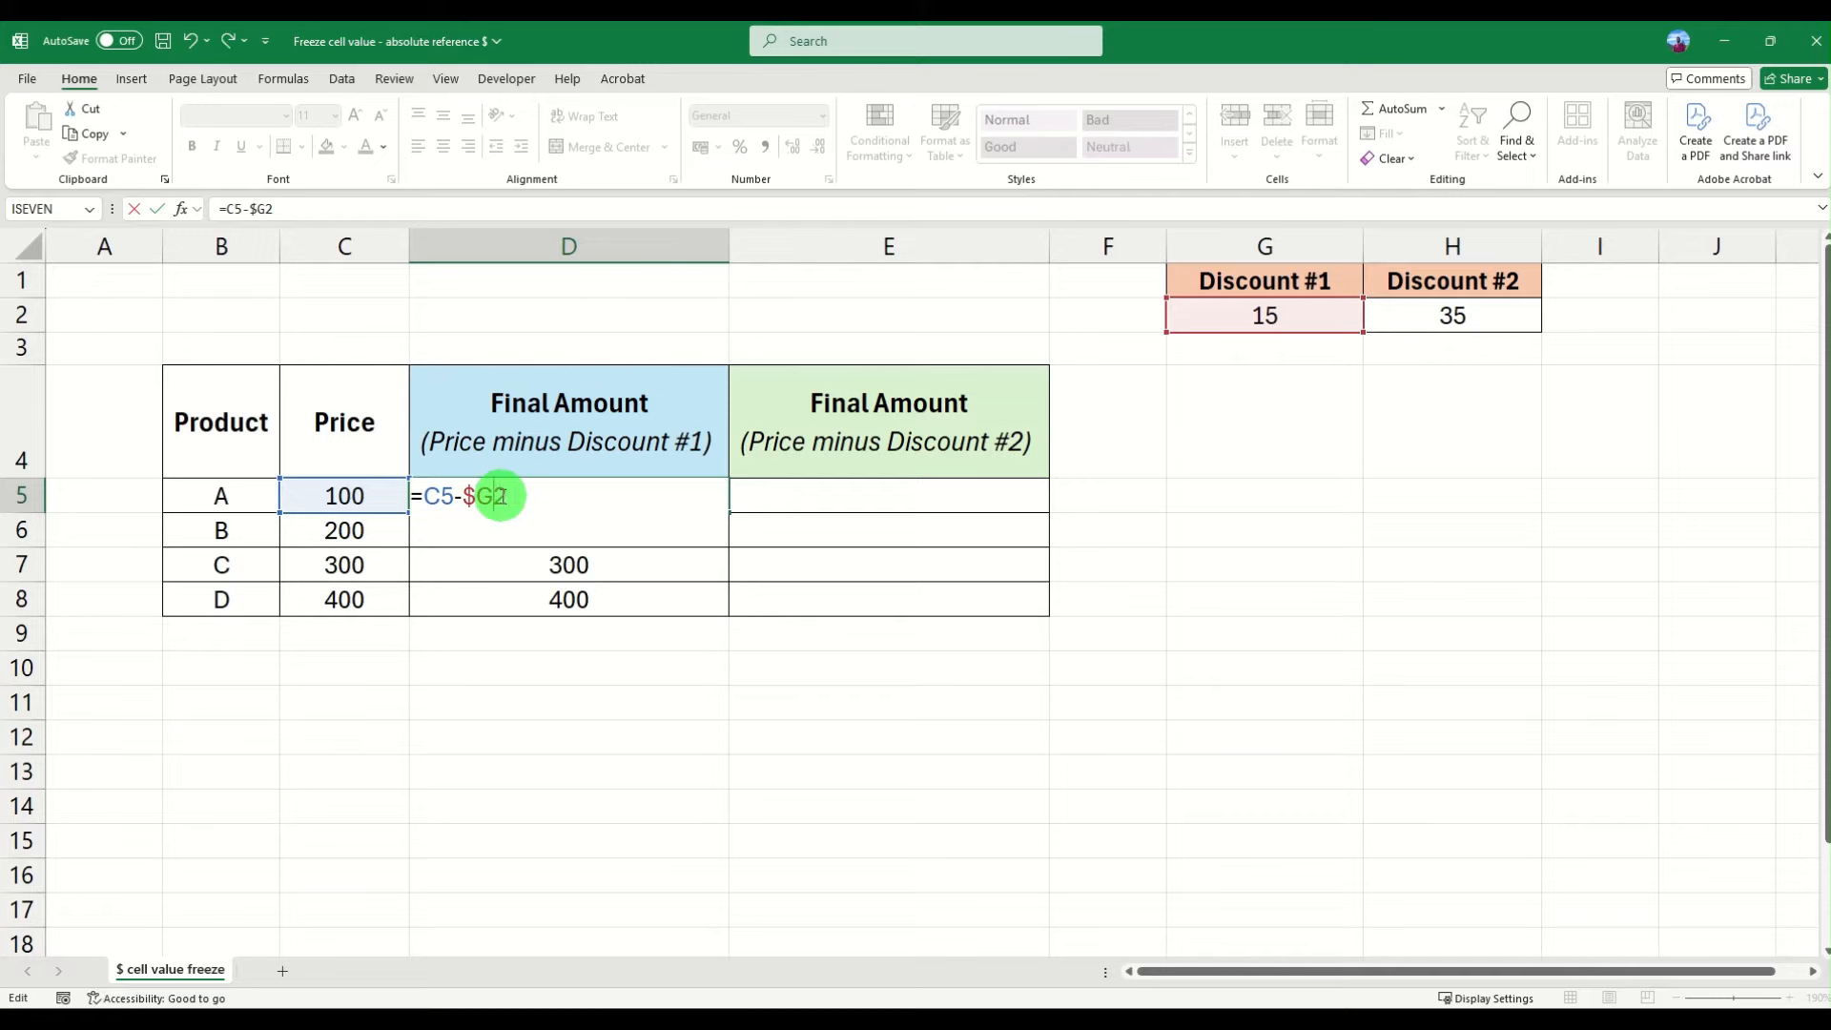
left_click(477, 497)
key("BackSpace")
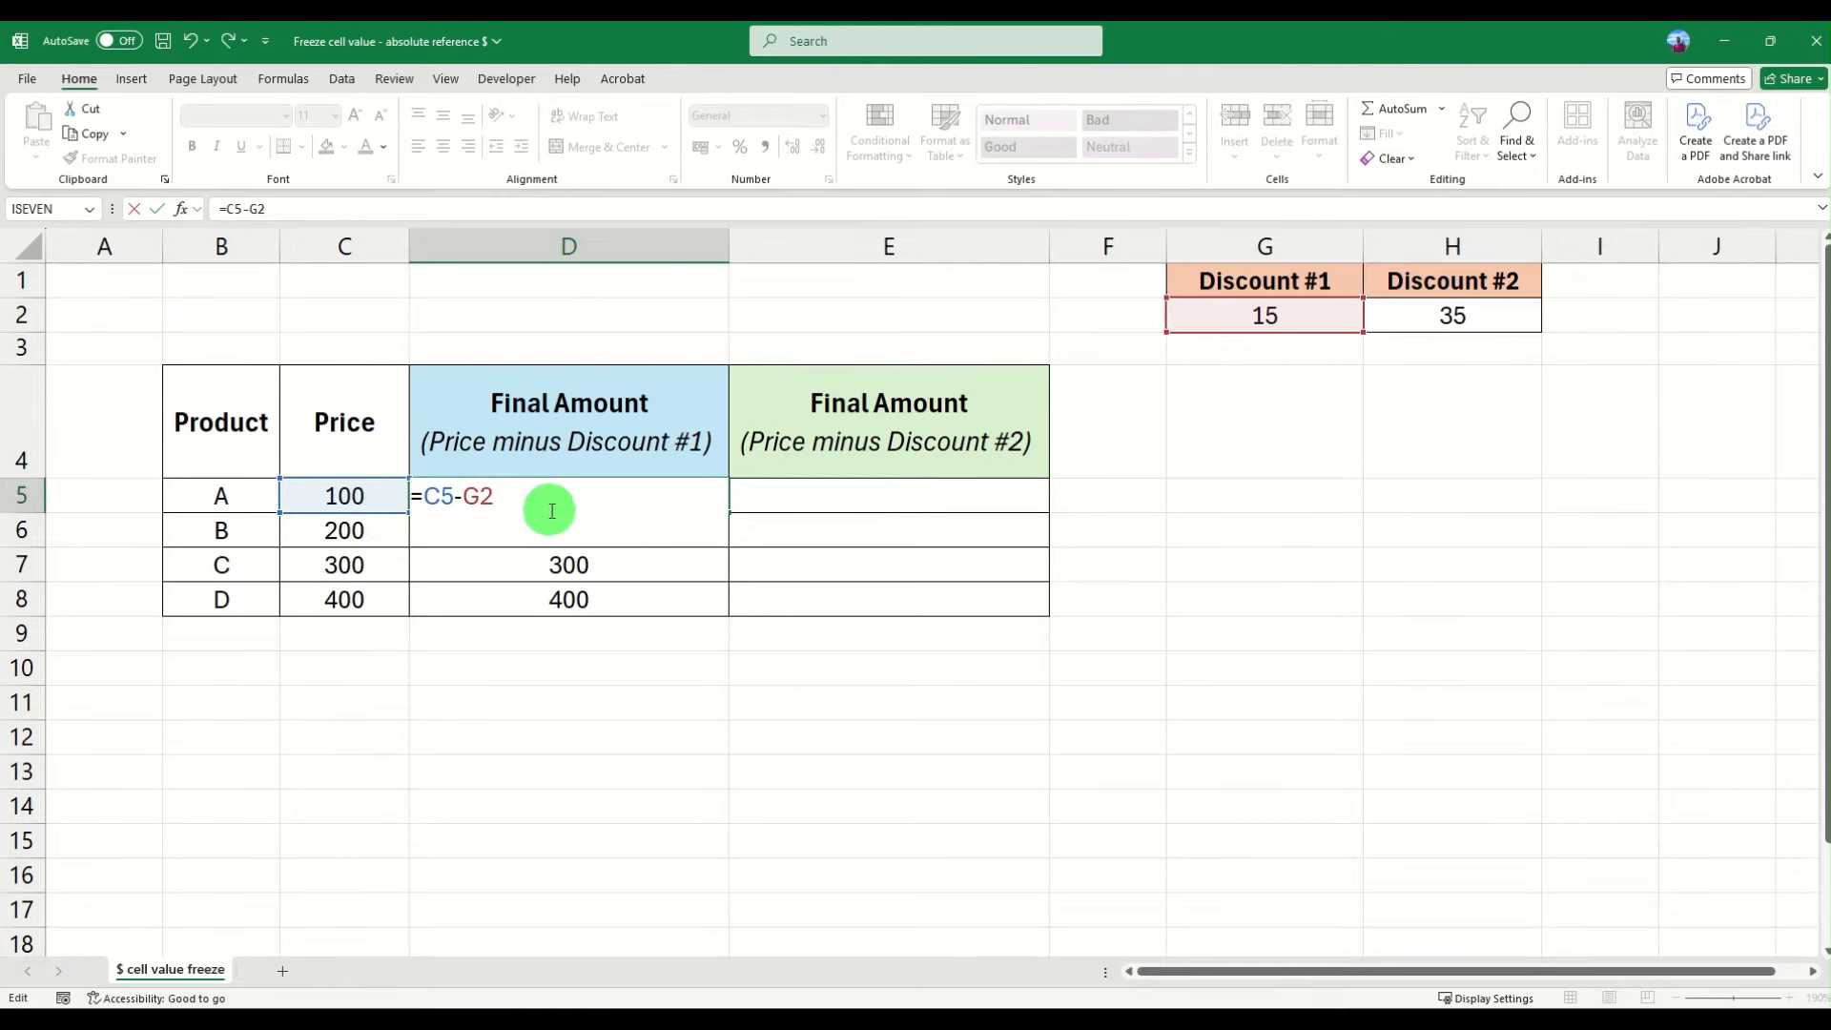
key("ctrl+Return")
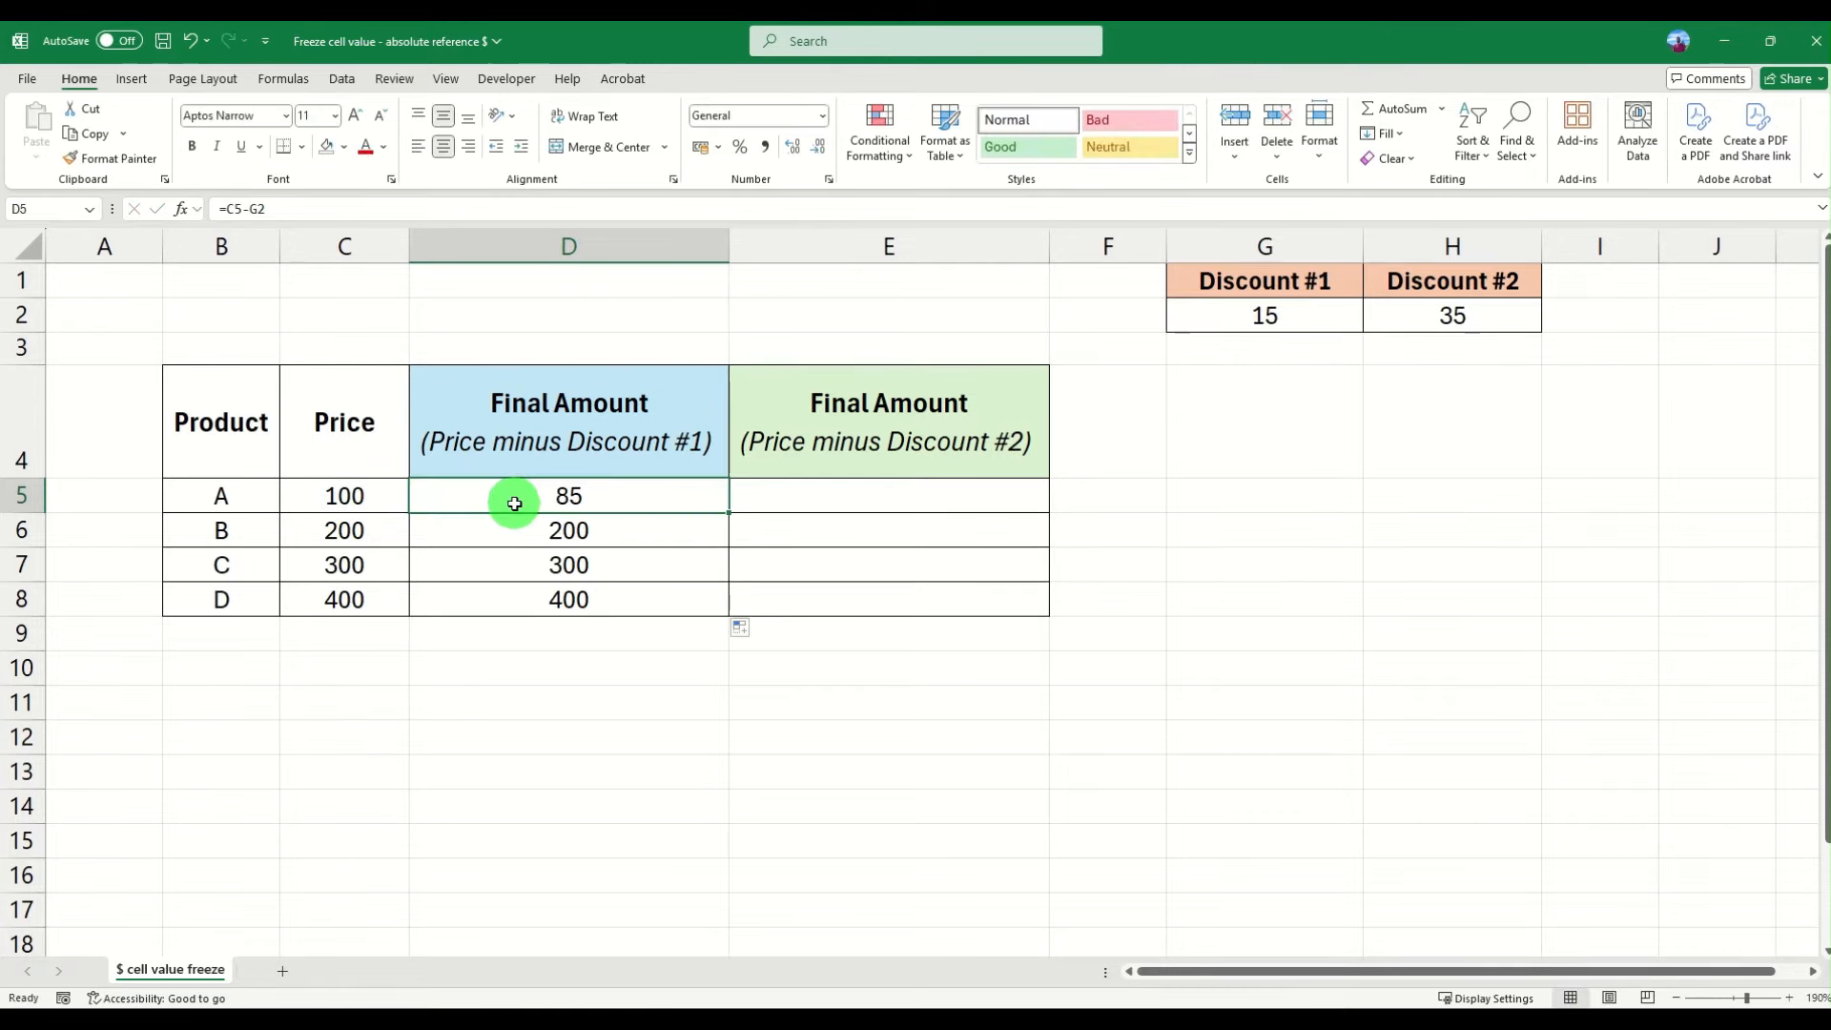
- Make the G2 reference in D5 absolute so the formula reads =C5-$G$2
left_click(253, 208)
double_click(258, 208)
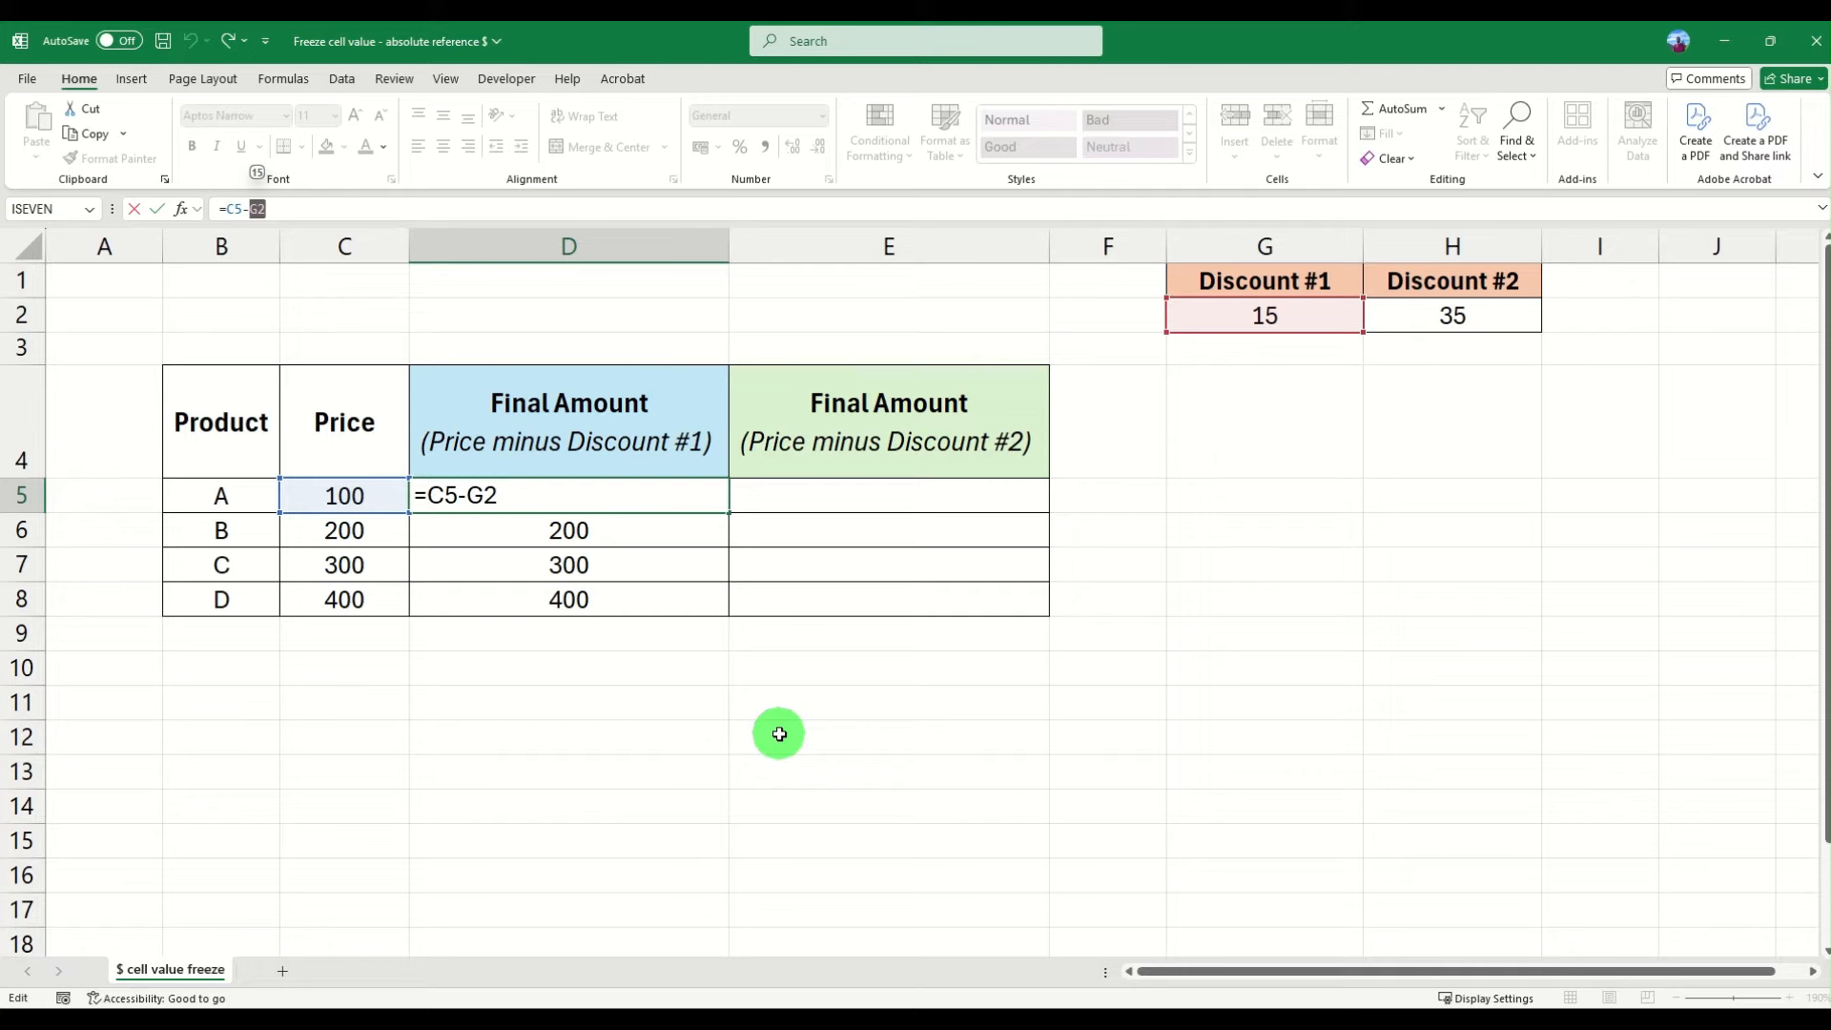
key("F4")
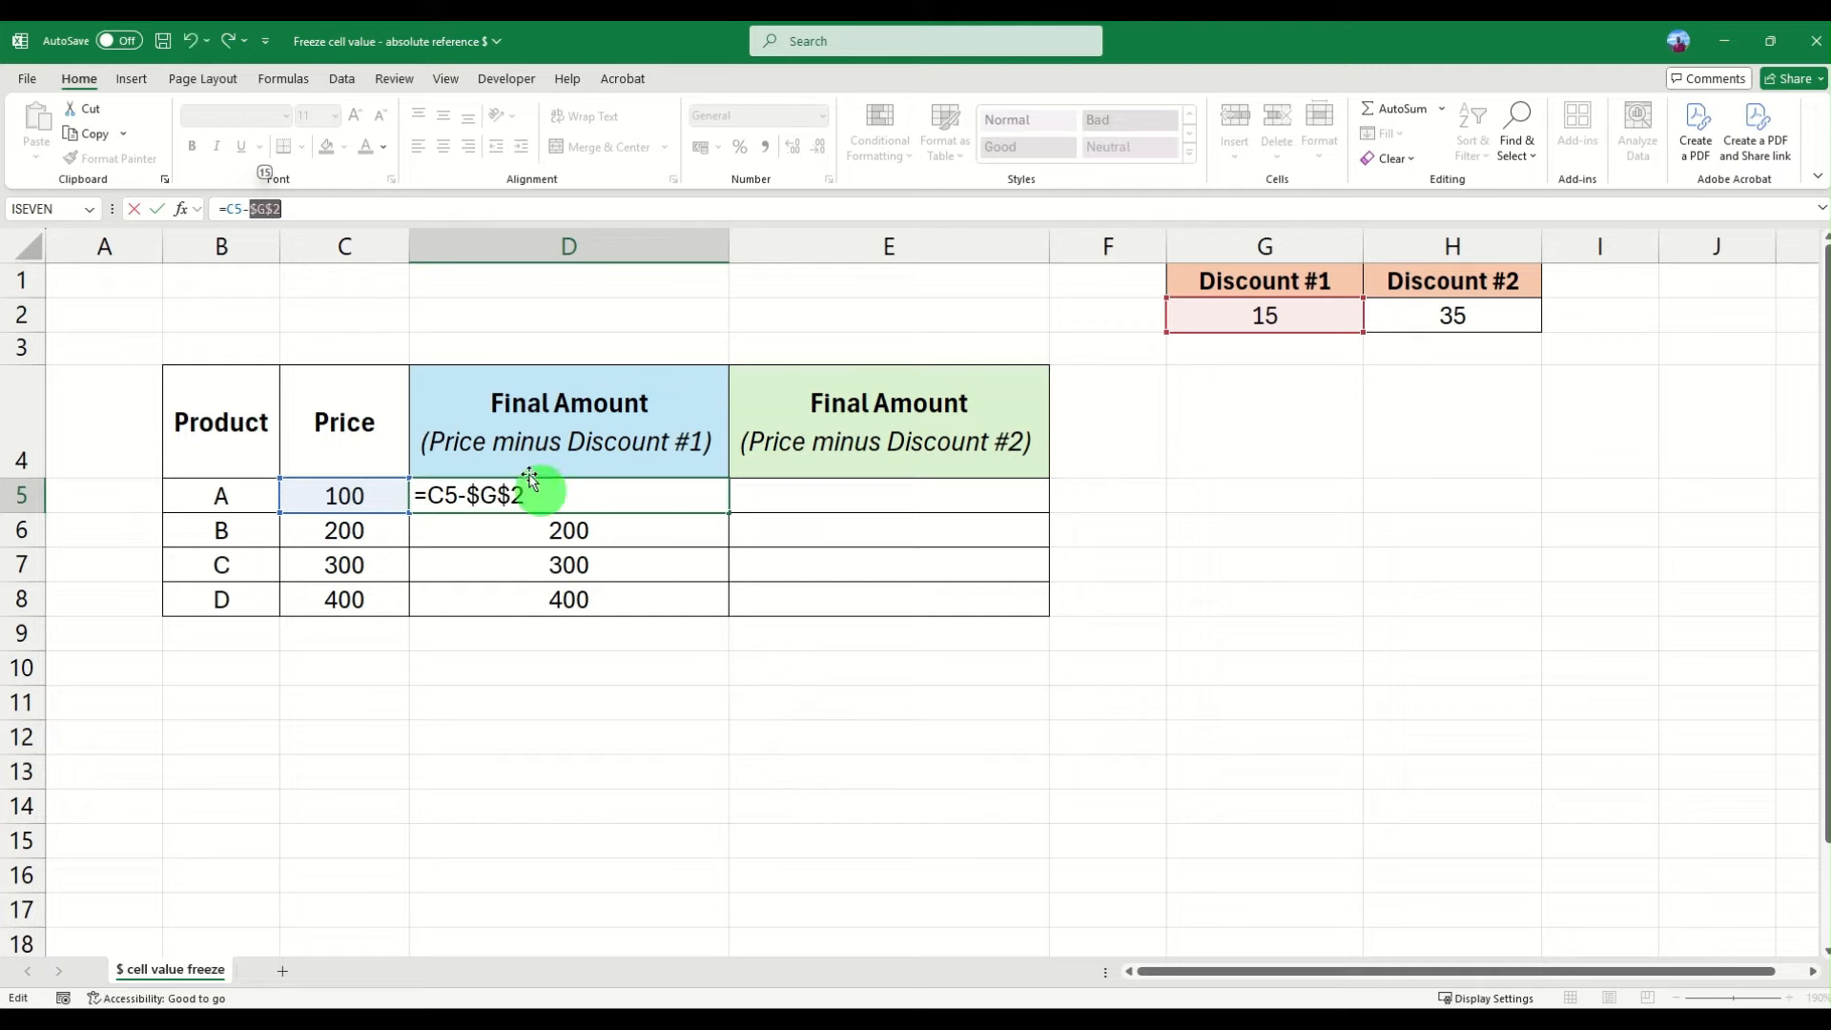
left_click(319, 211)
key("Return")
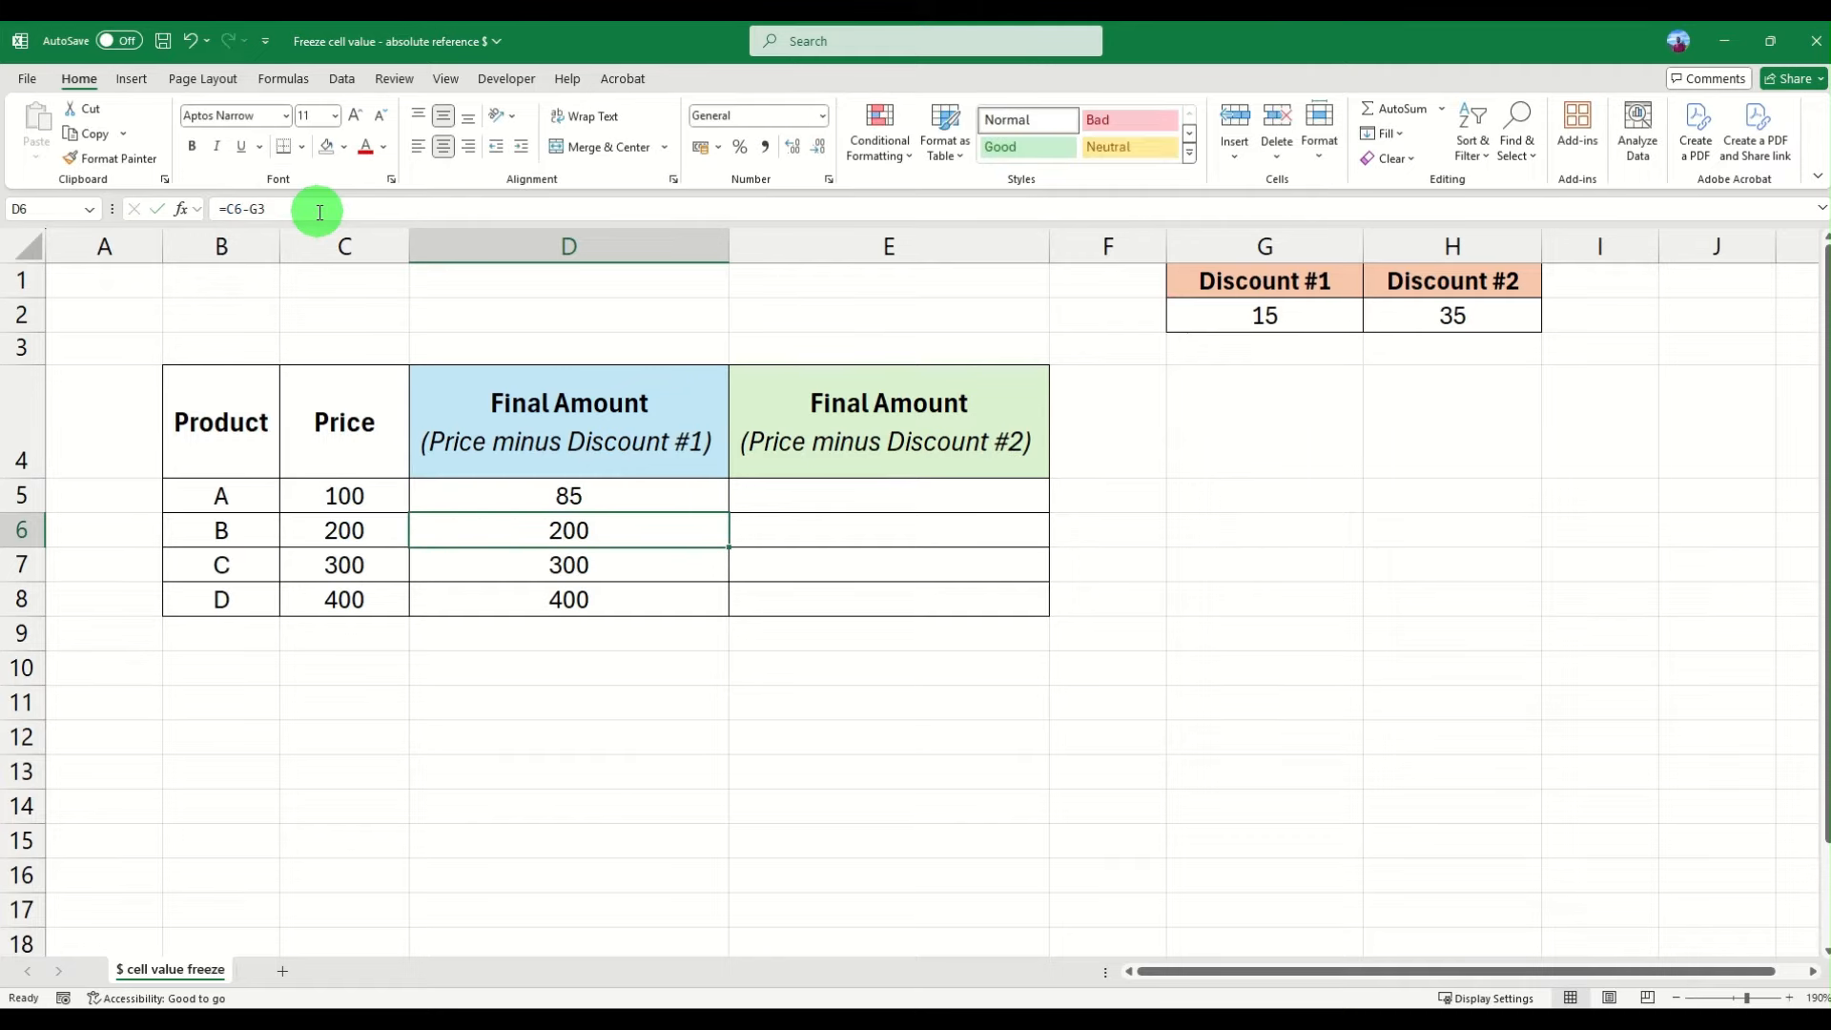
- Fill the D5 formula down the Final Amount column through D8
left_click(537, 498)
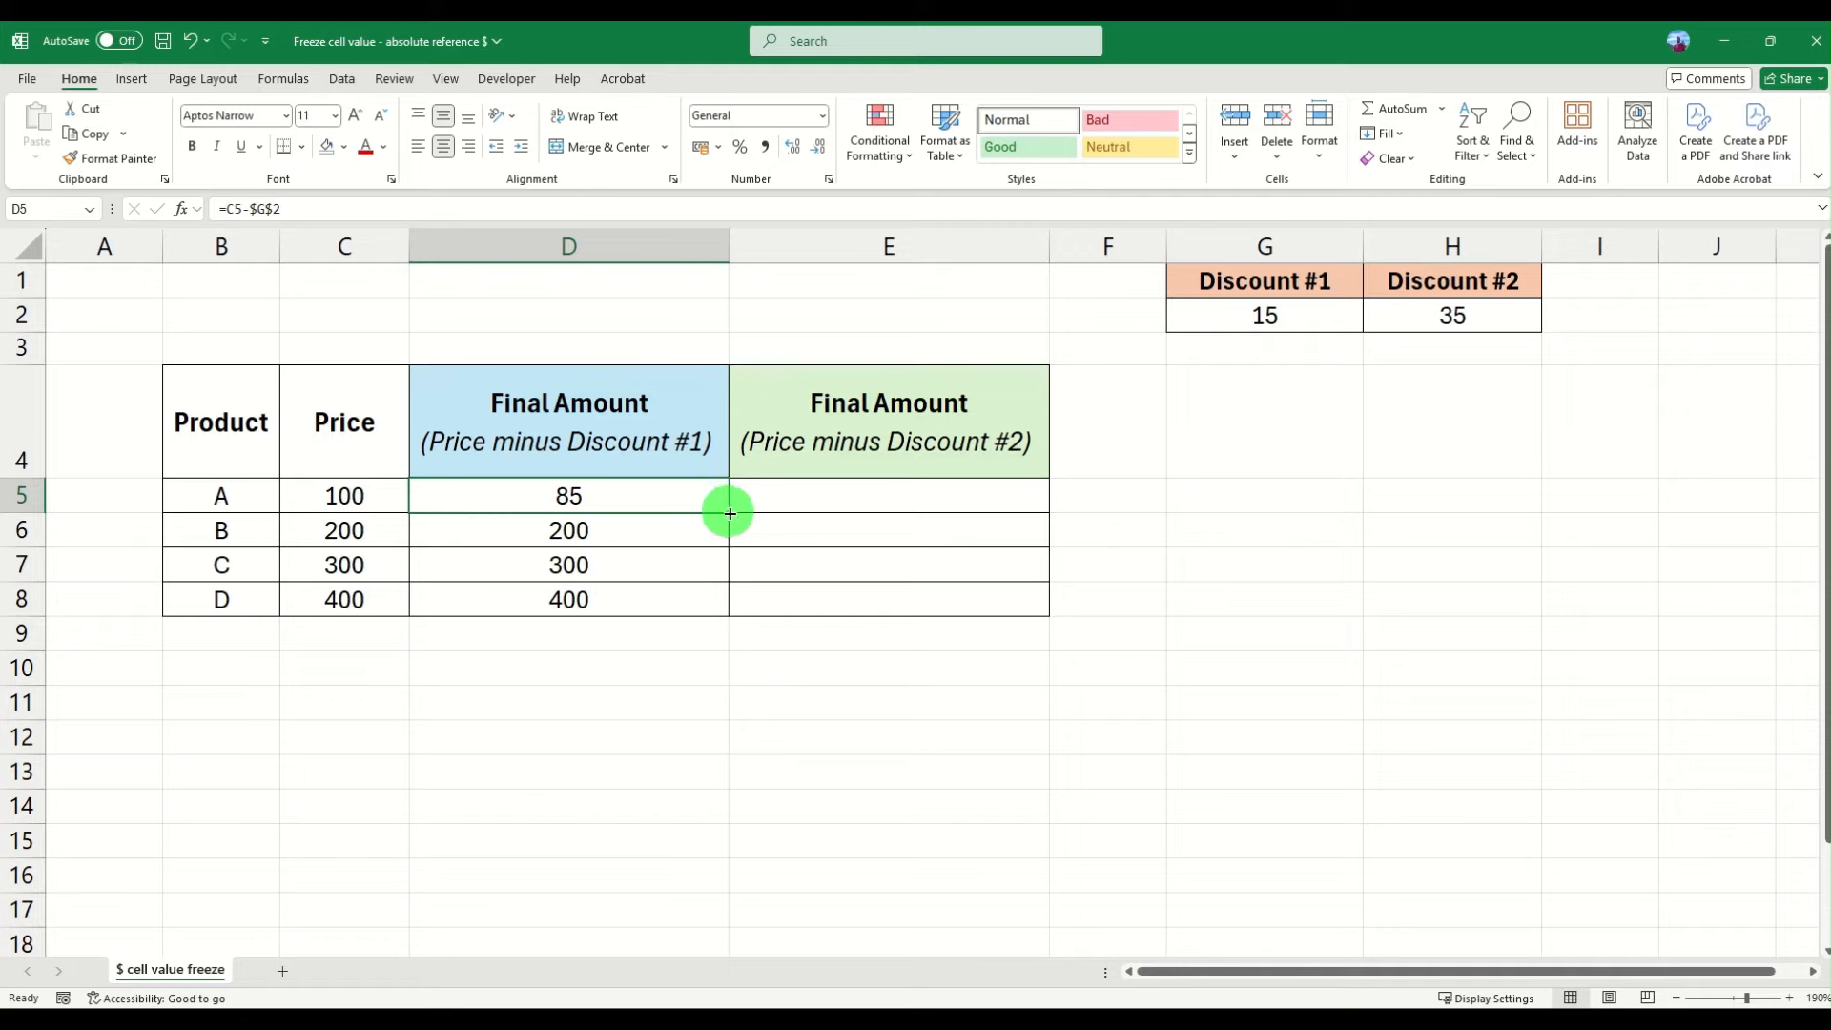
left_click_drag(730, 513, 726, 606)
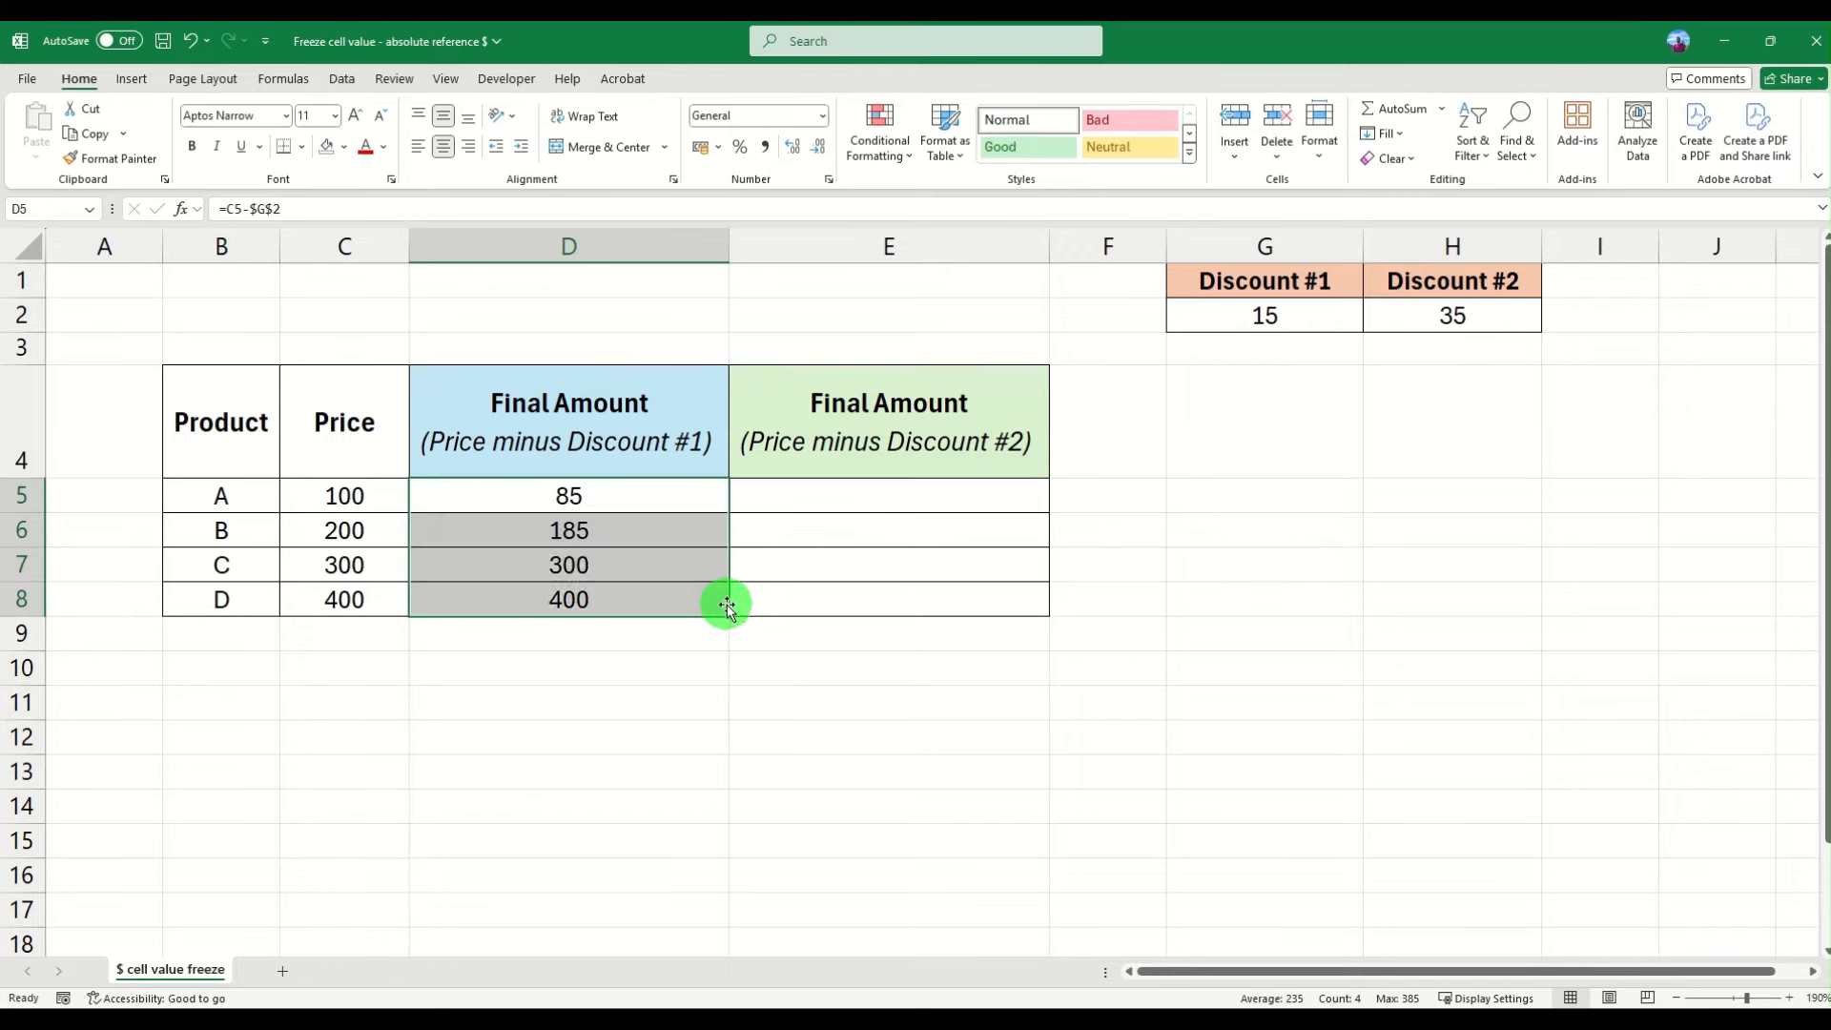
left_click(671, 523)
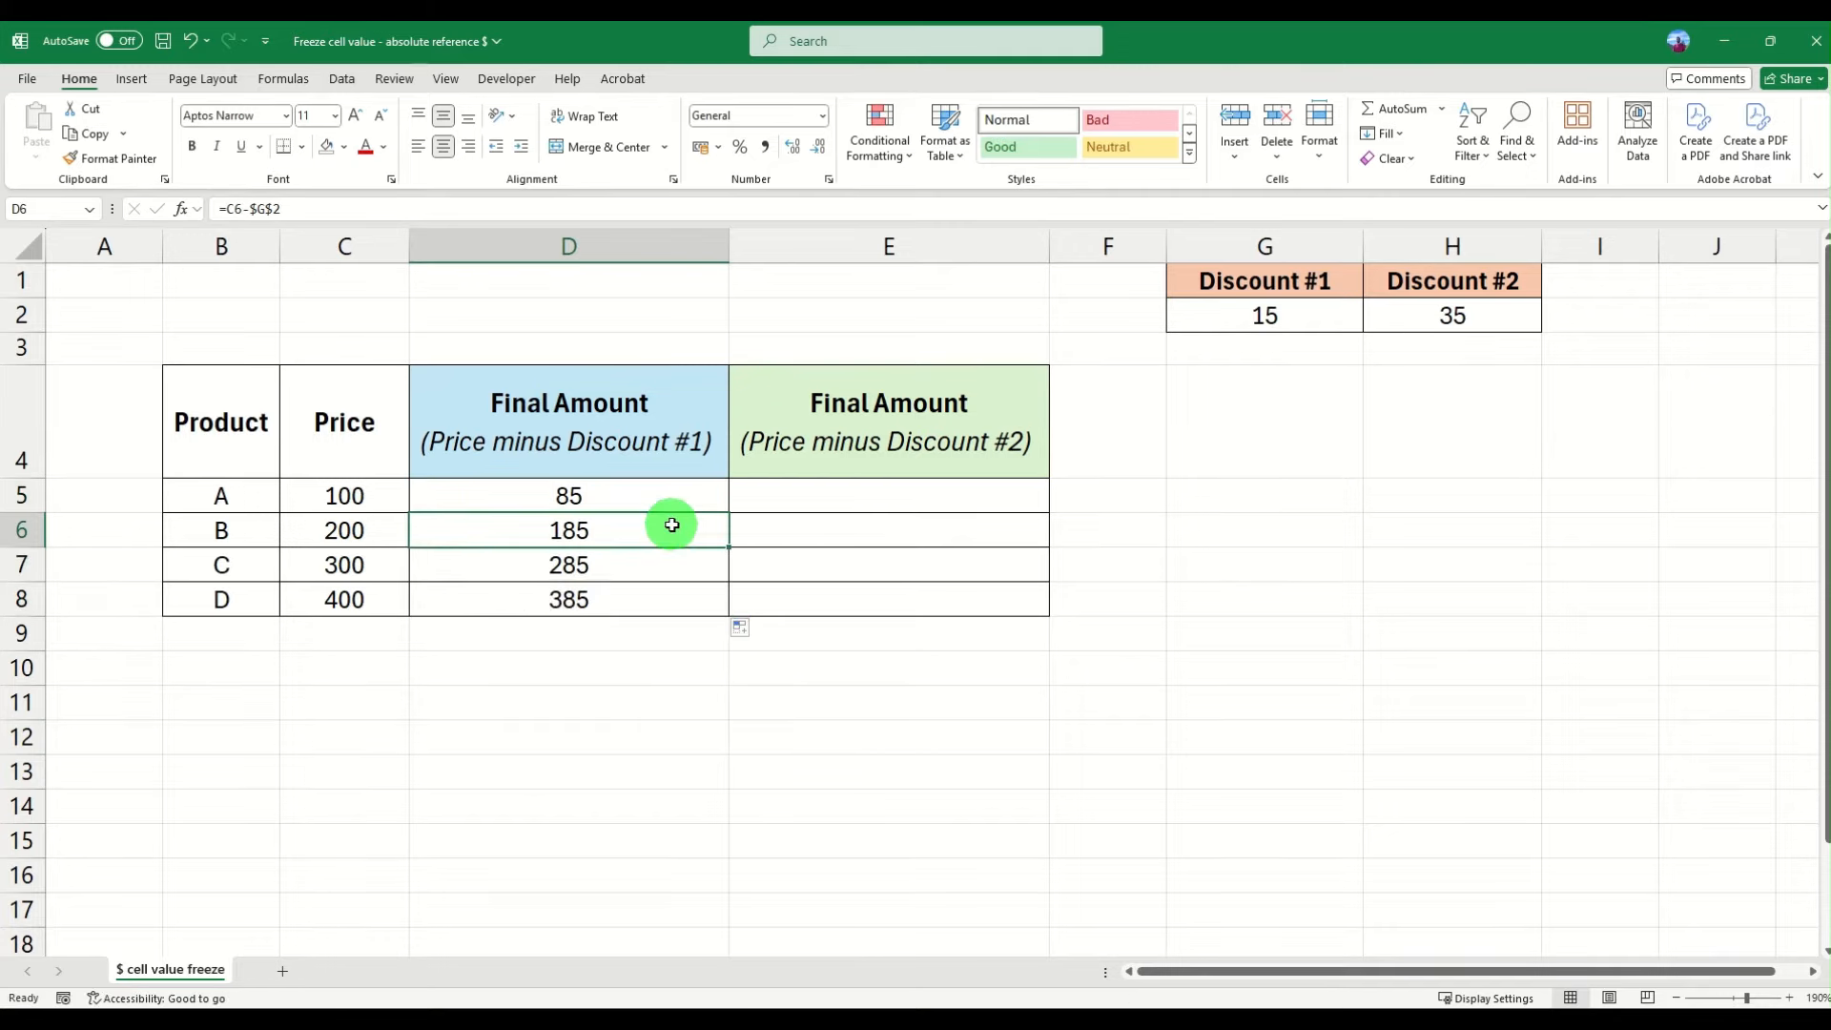
- Check the filled formulas in D5 through D8 for the fixed $G$2 discount reference
left_click(616, 572)
left_click(613, 522)
left_click(605, 490)
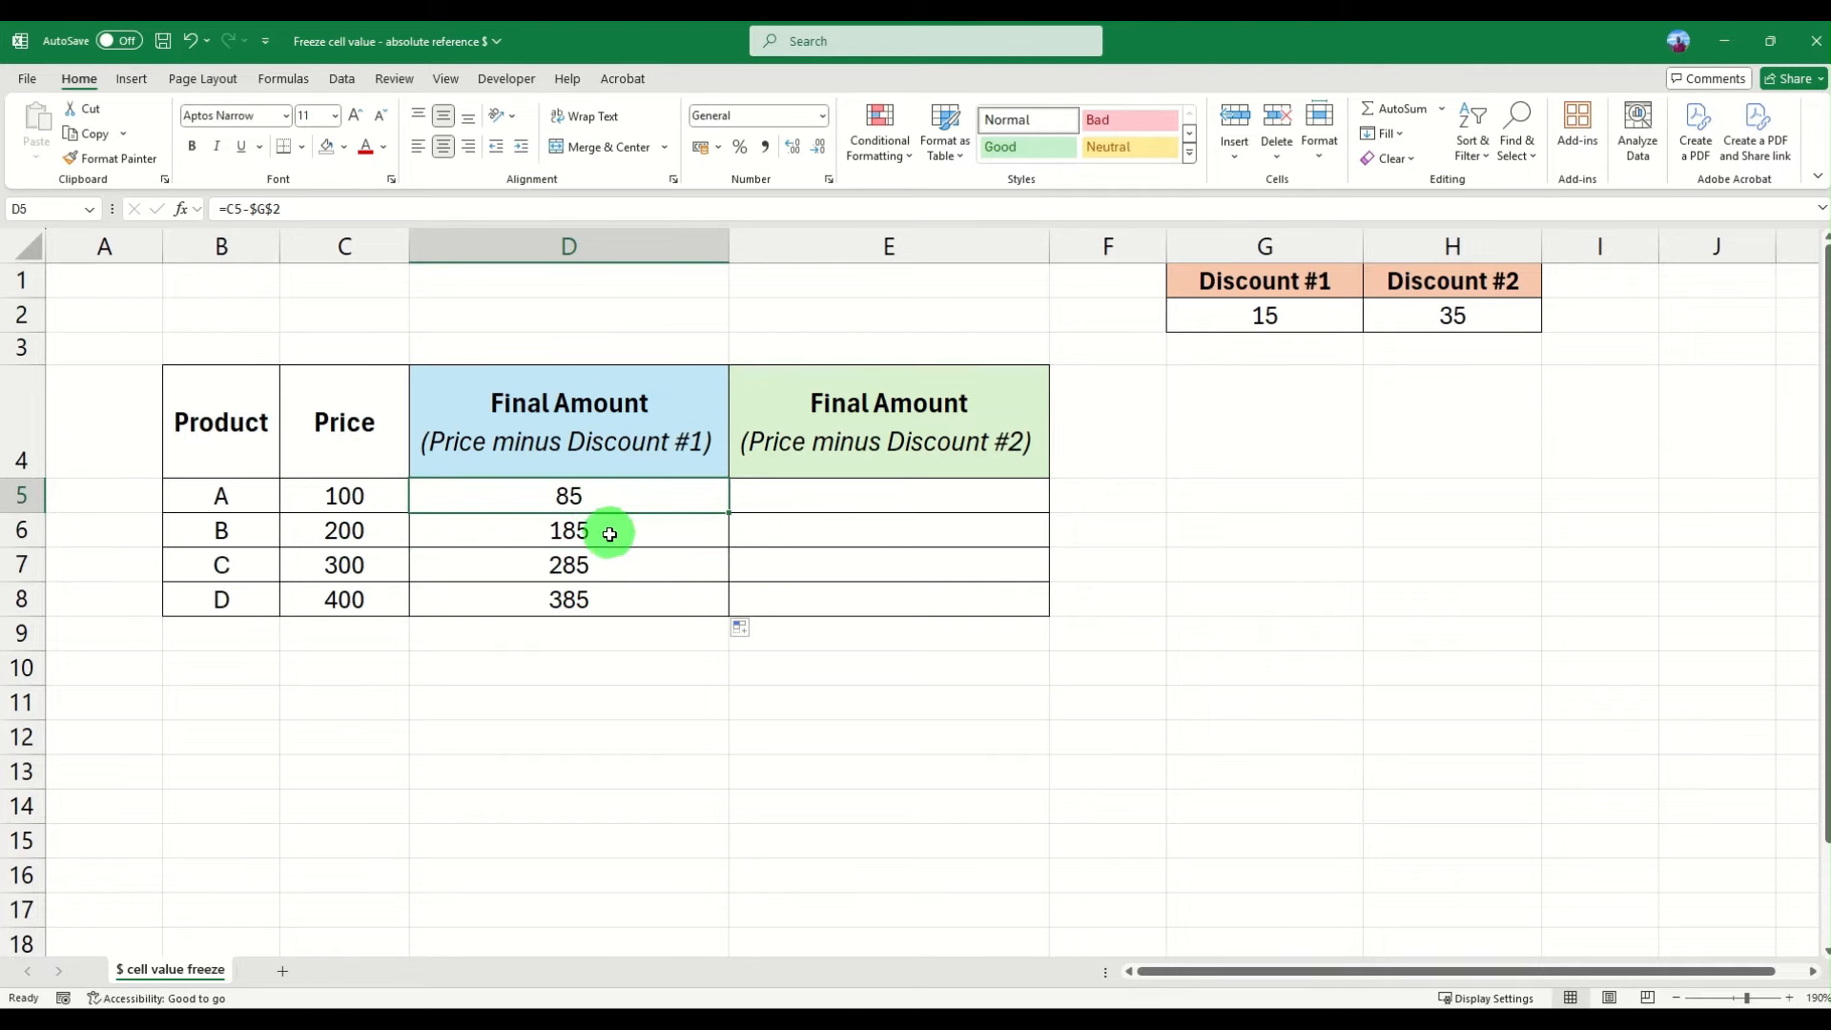
left_click_drag(284, 209, 252, 209)
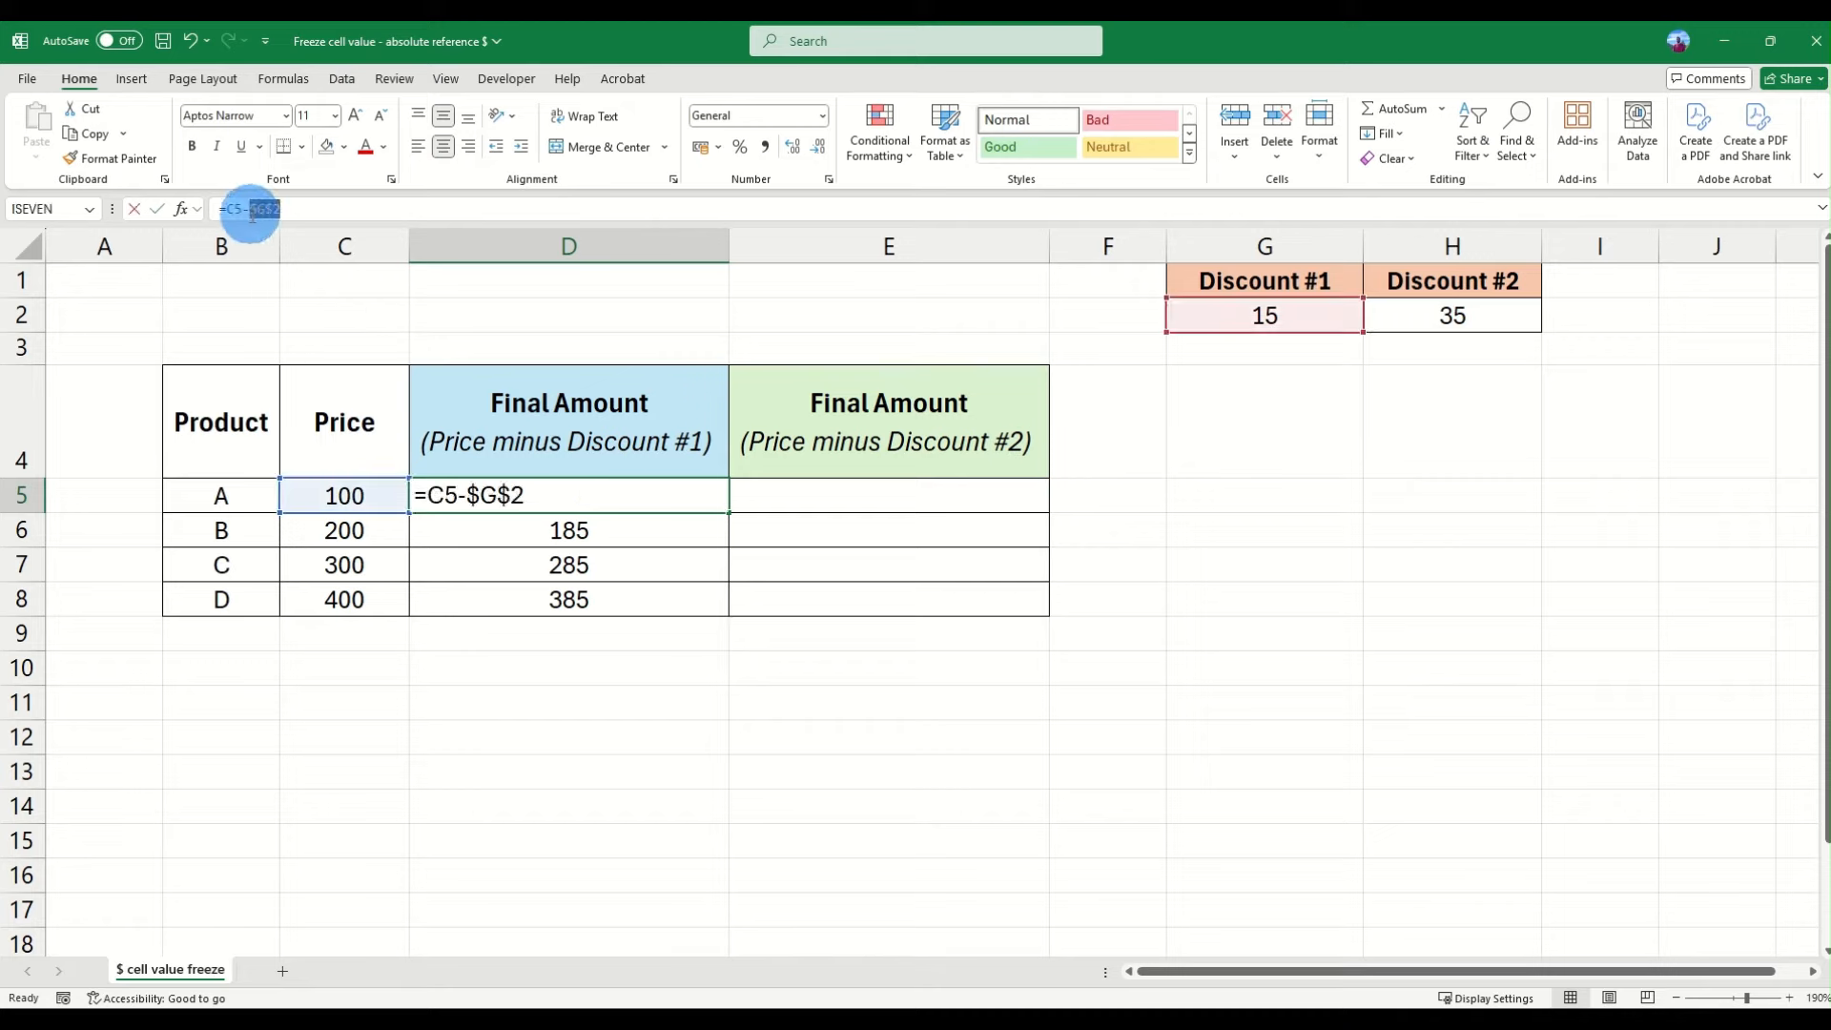
key("Escape")
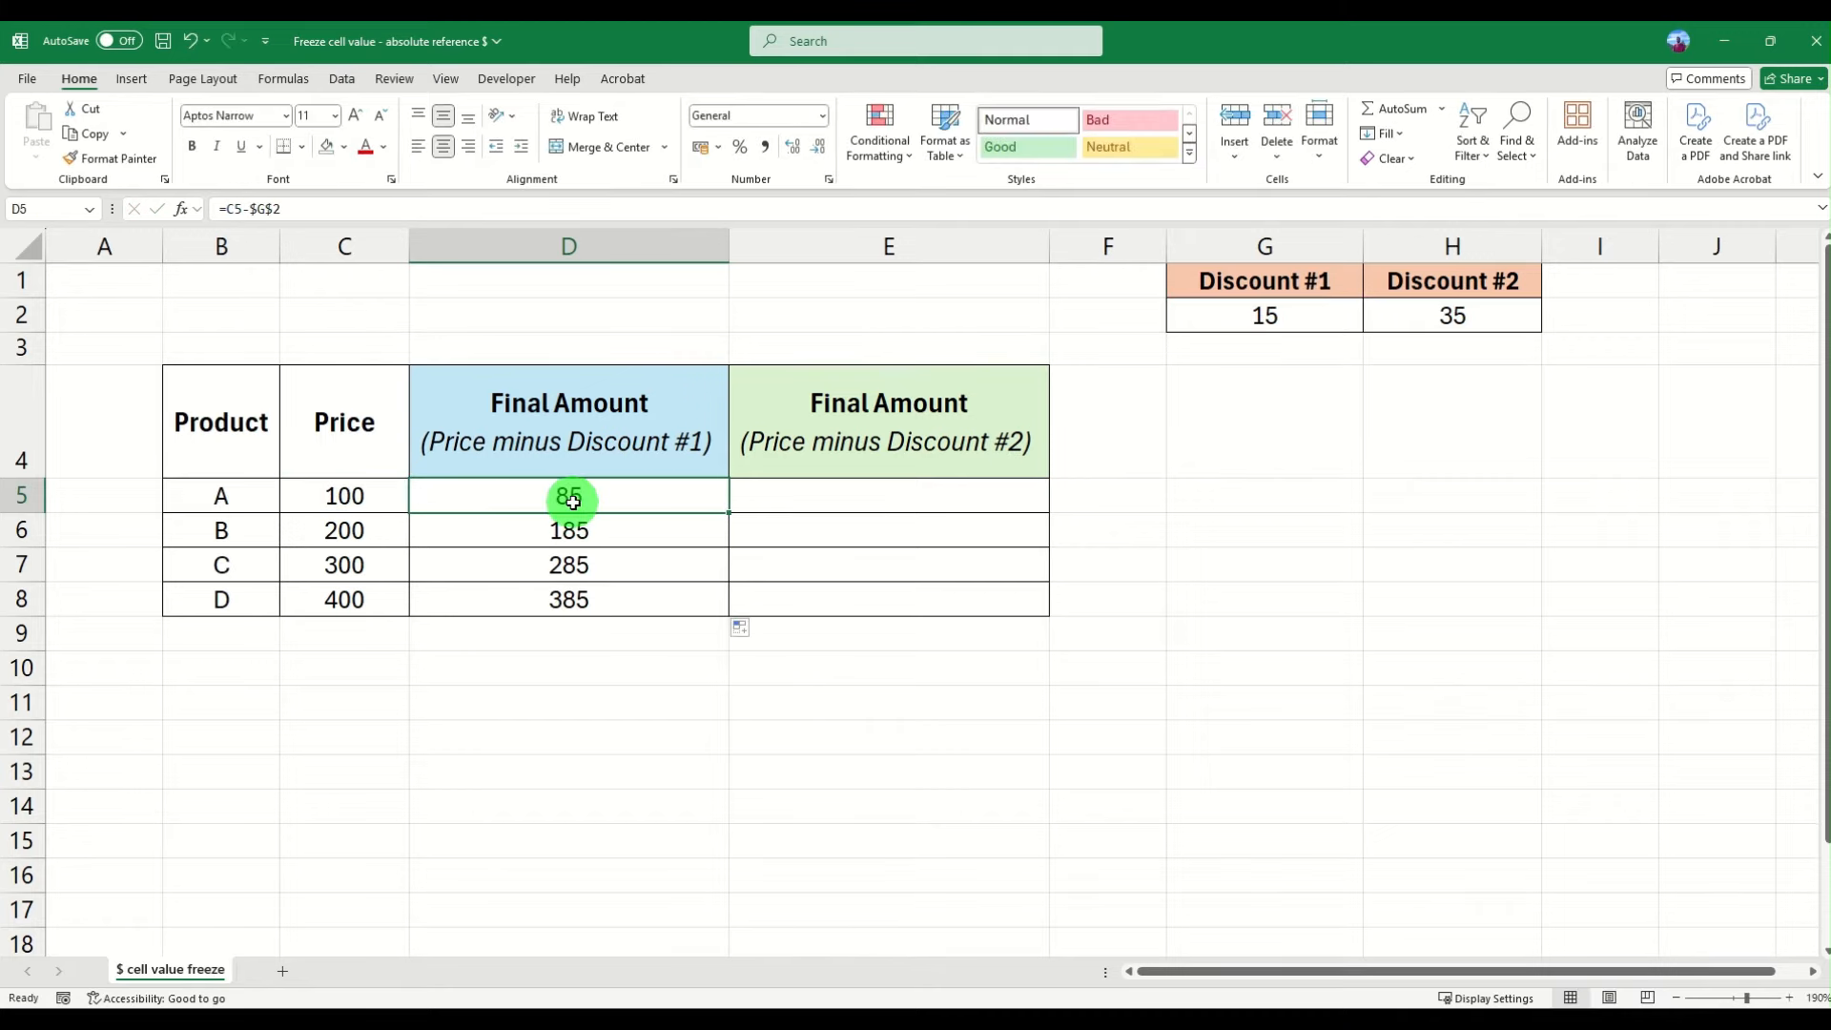
left_click_drag(624, 527, 622, 584)
left_click(622, 596)
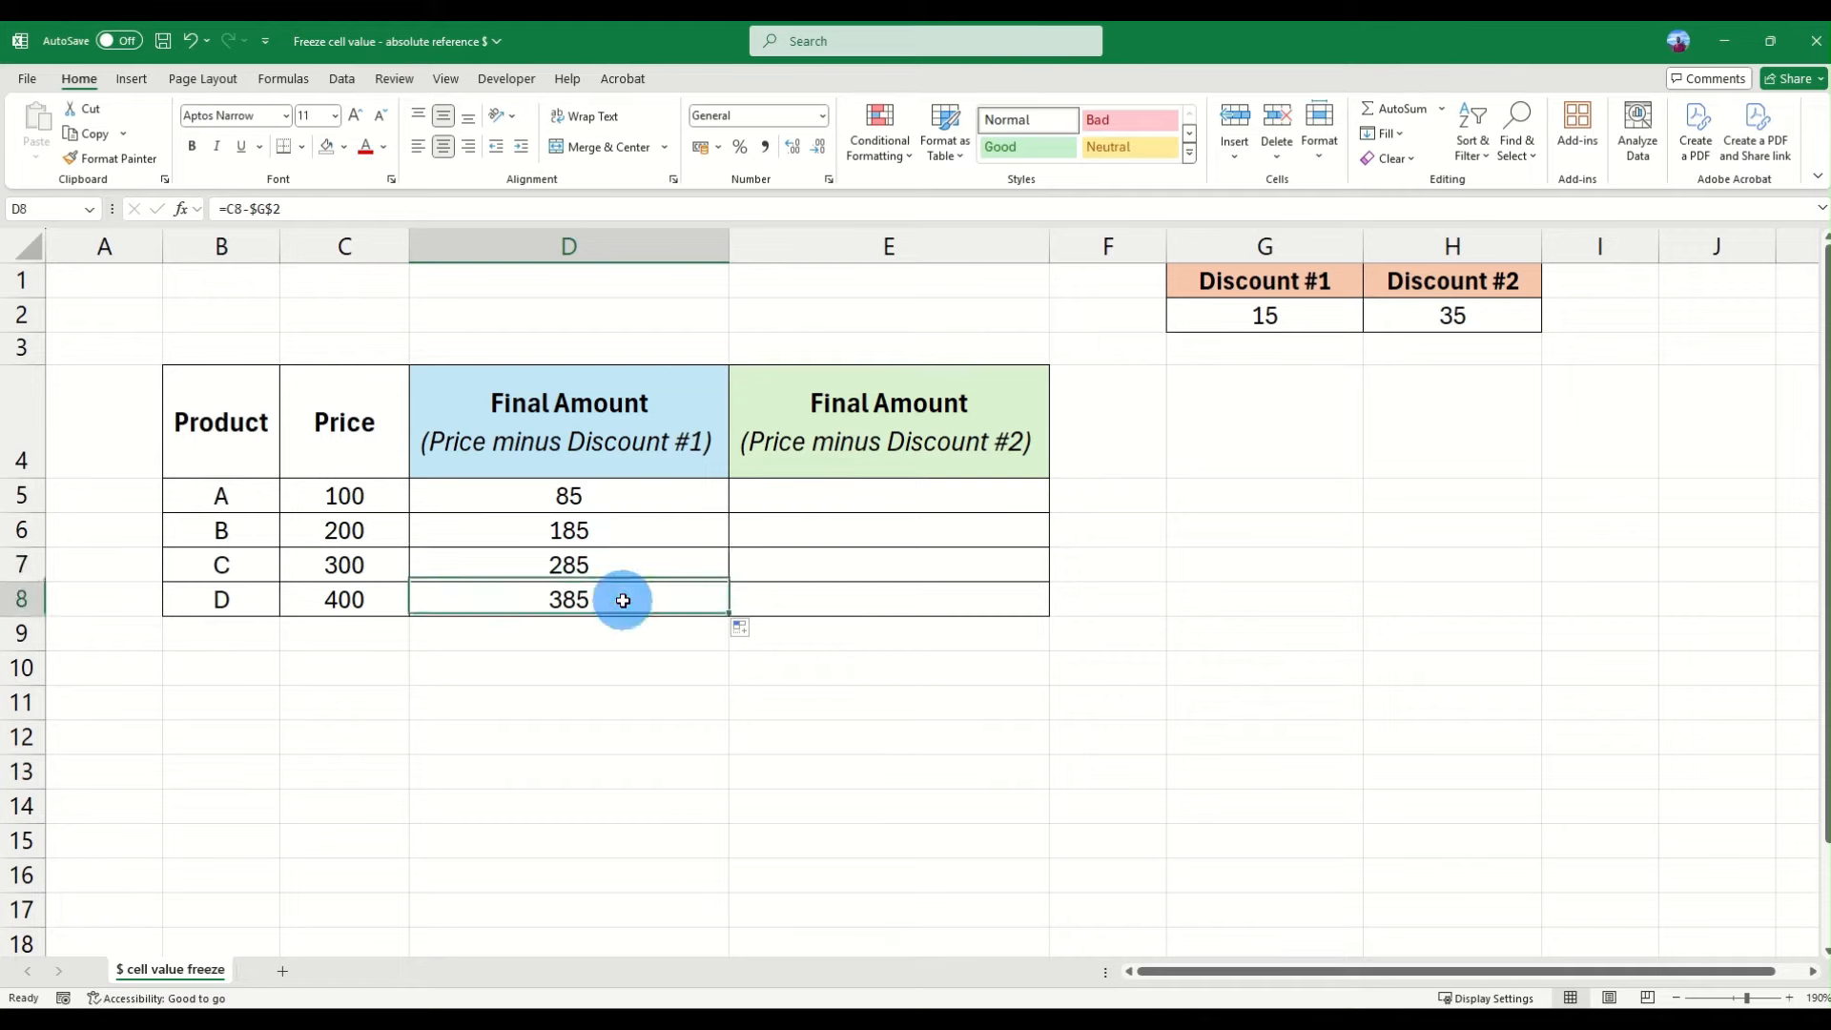
left_click(622, 572)
left_click(617, 531)
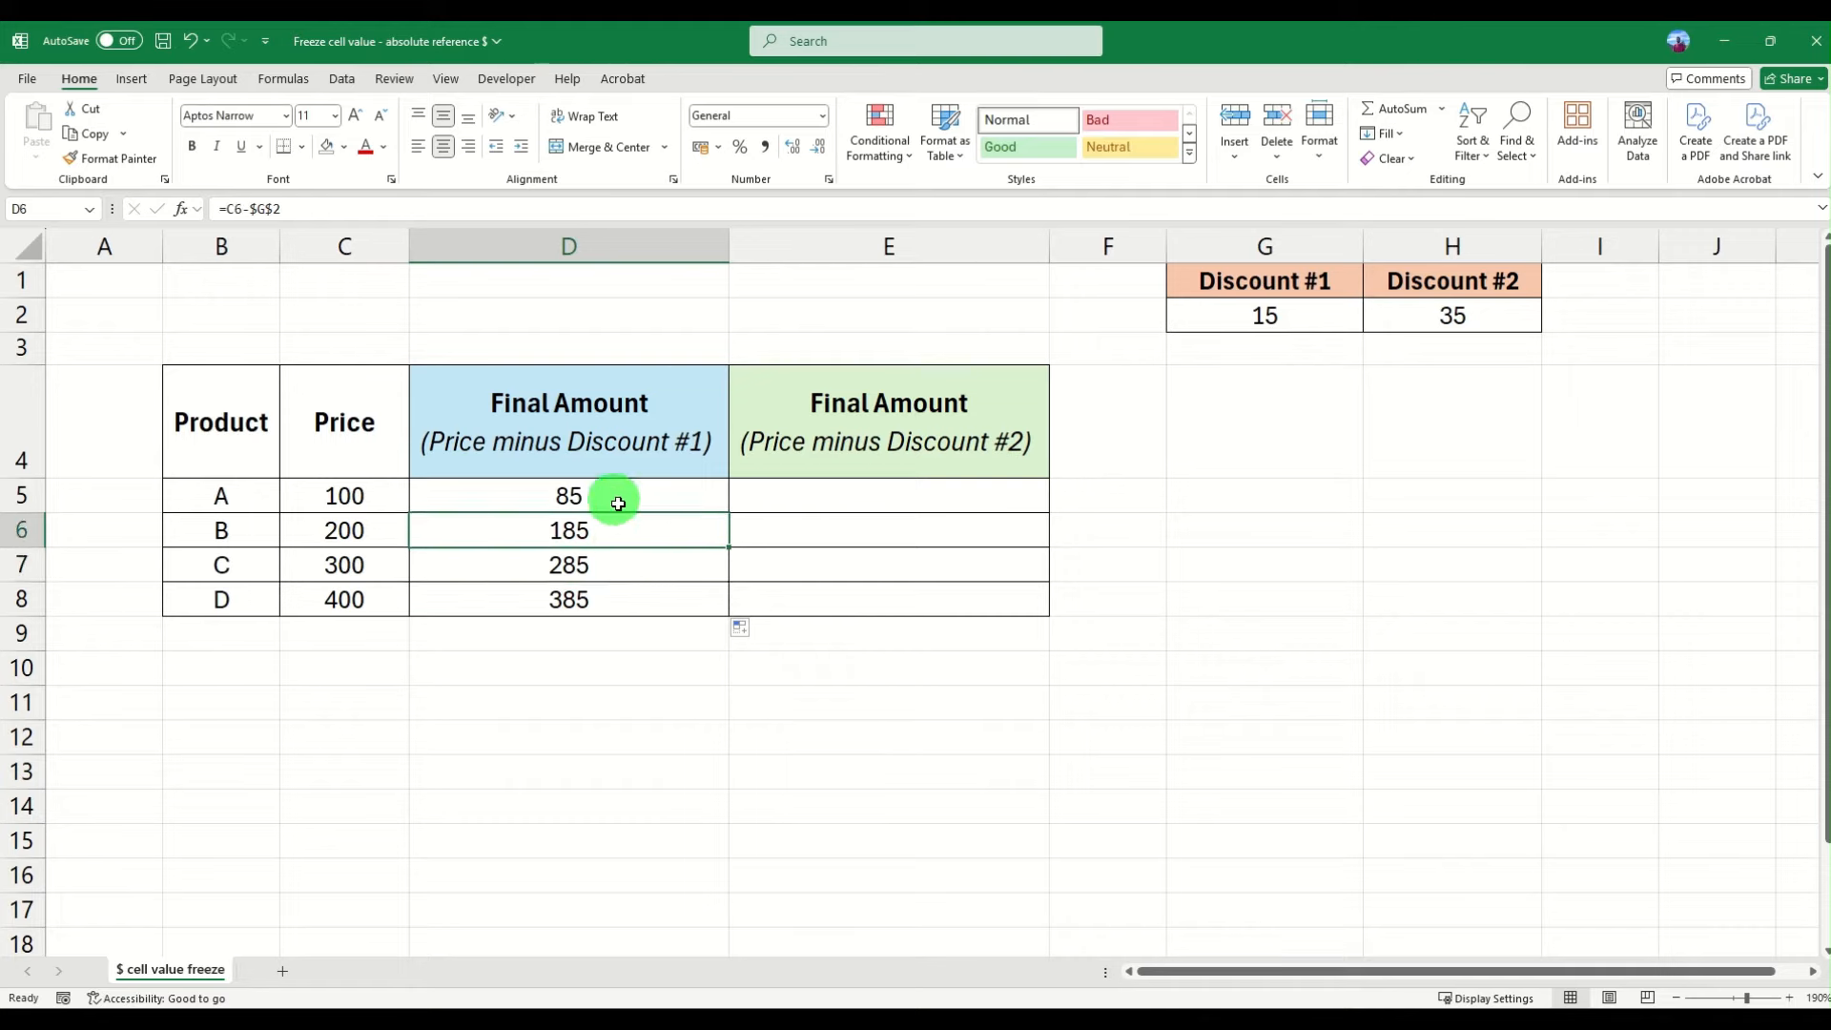
left_click(610, 495)
left_click(618, 534)
left_click(624, 570)
left_click(627, 601)
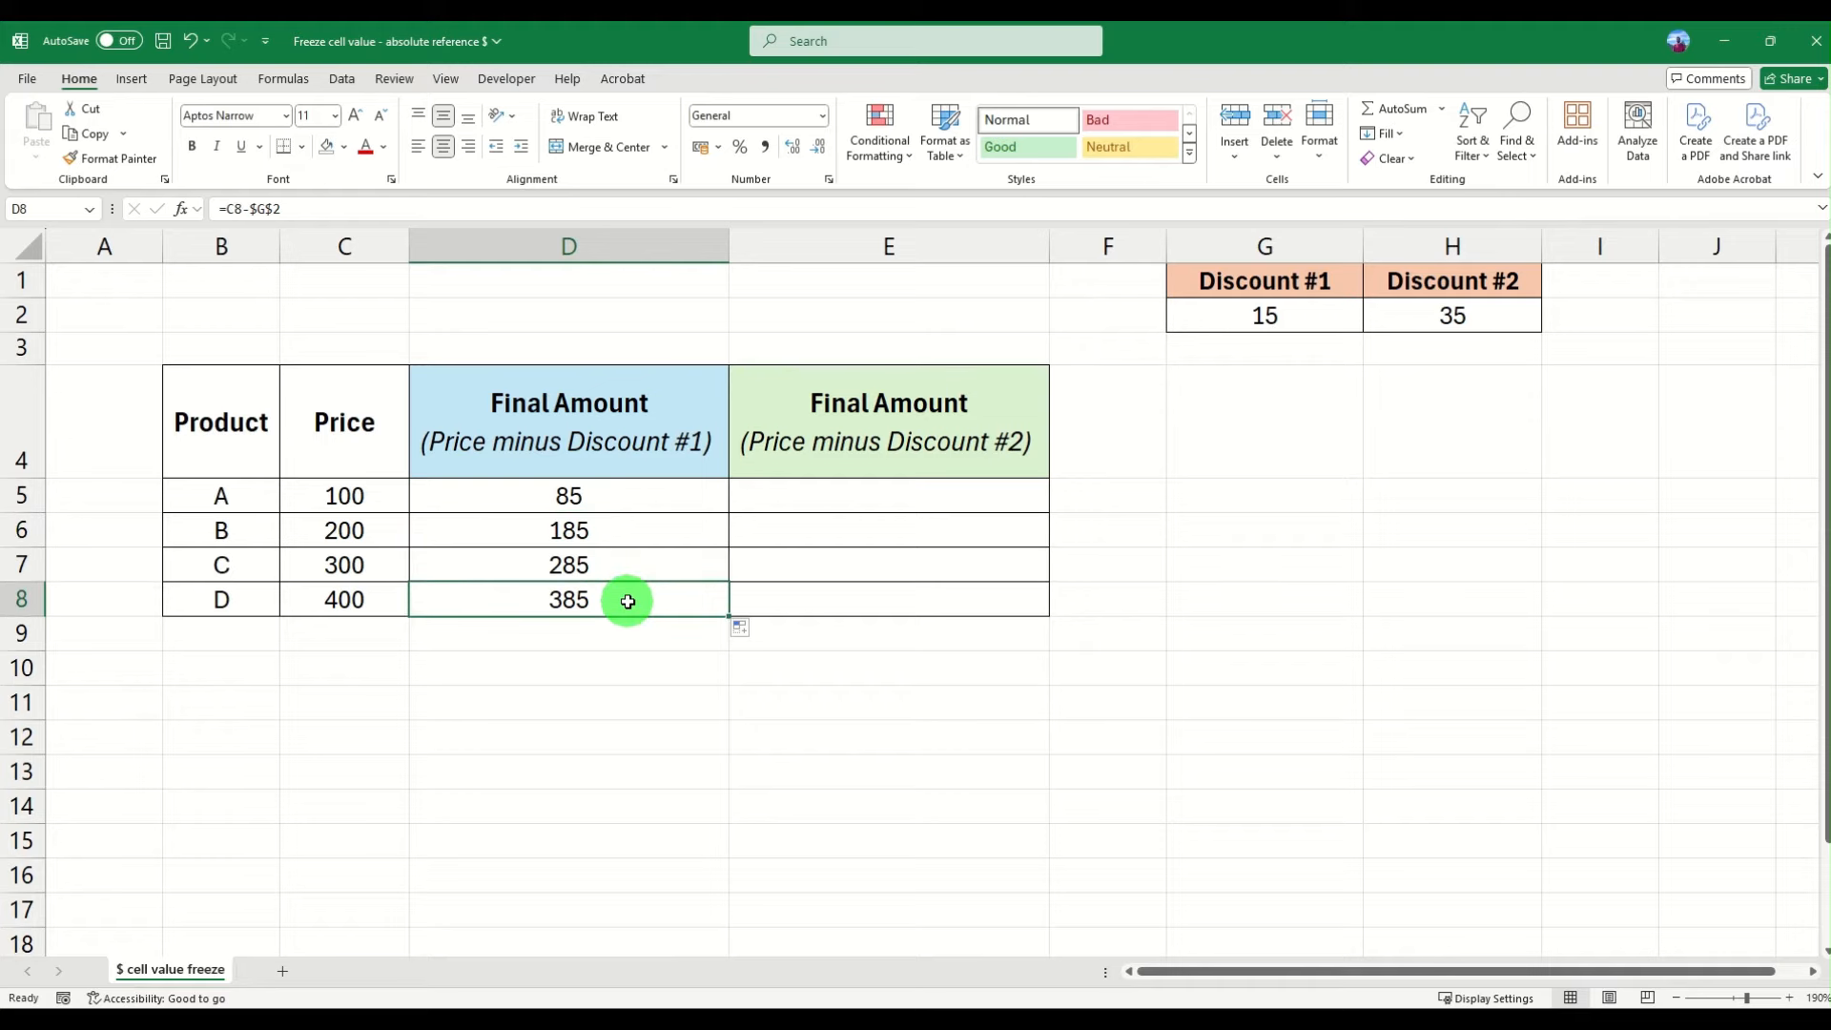
left_click(608, 499)
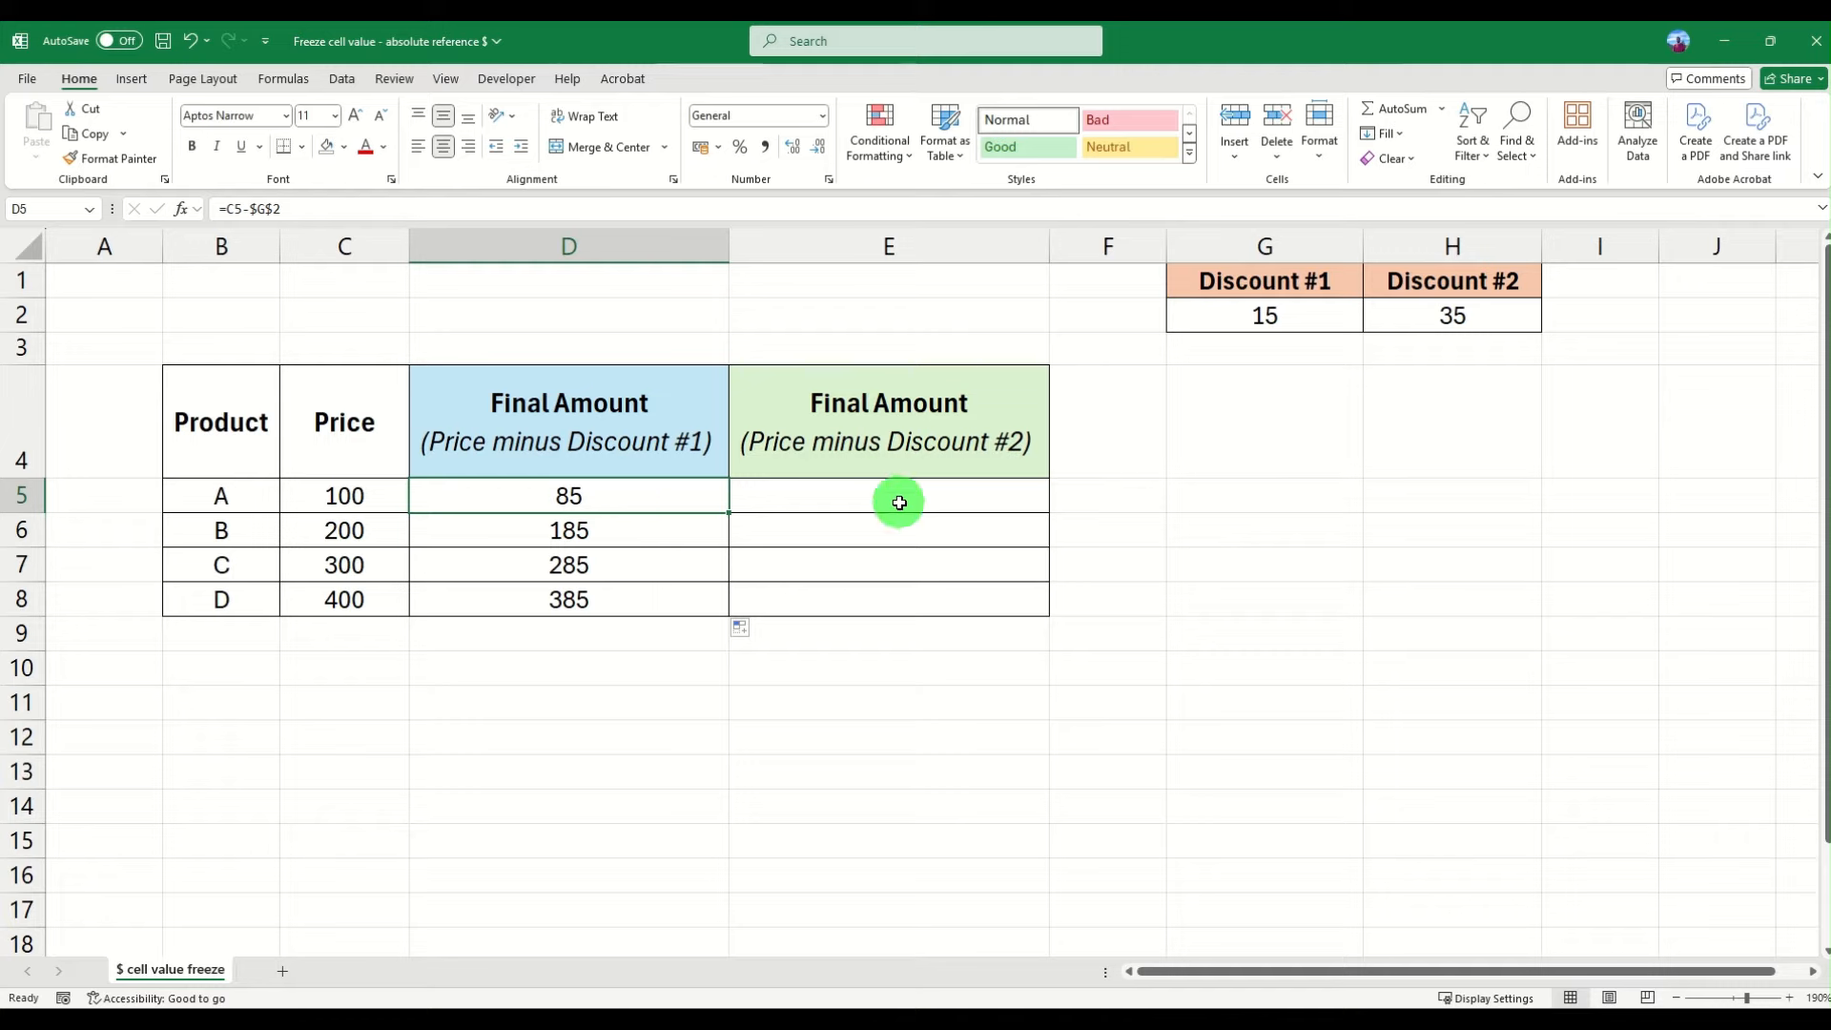
left_click_drag(576, 494, 585, 596)
left_click(597, 496)
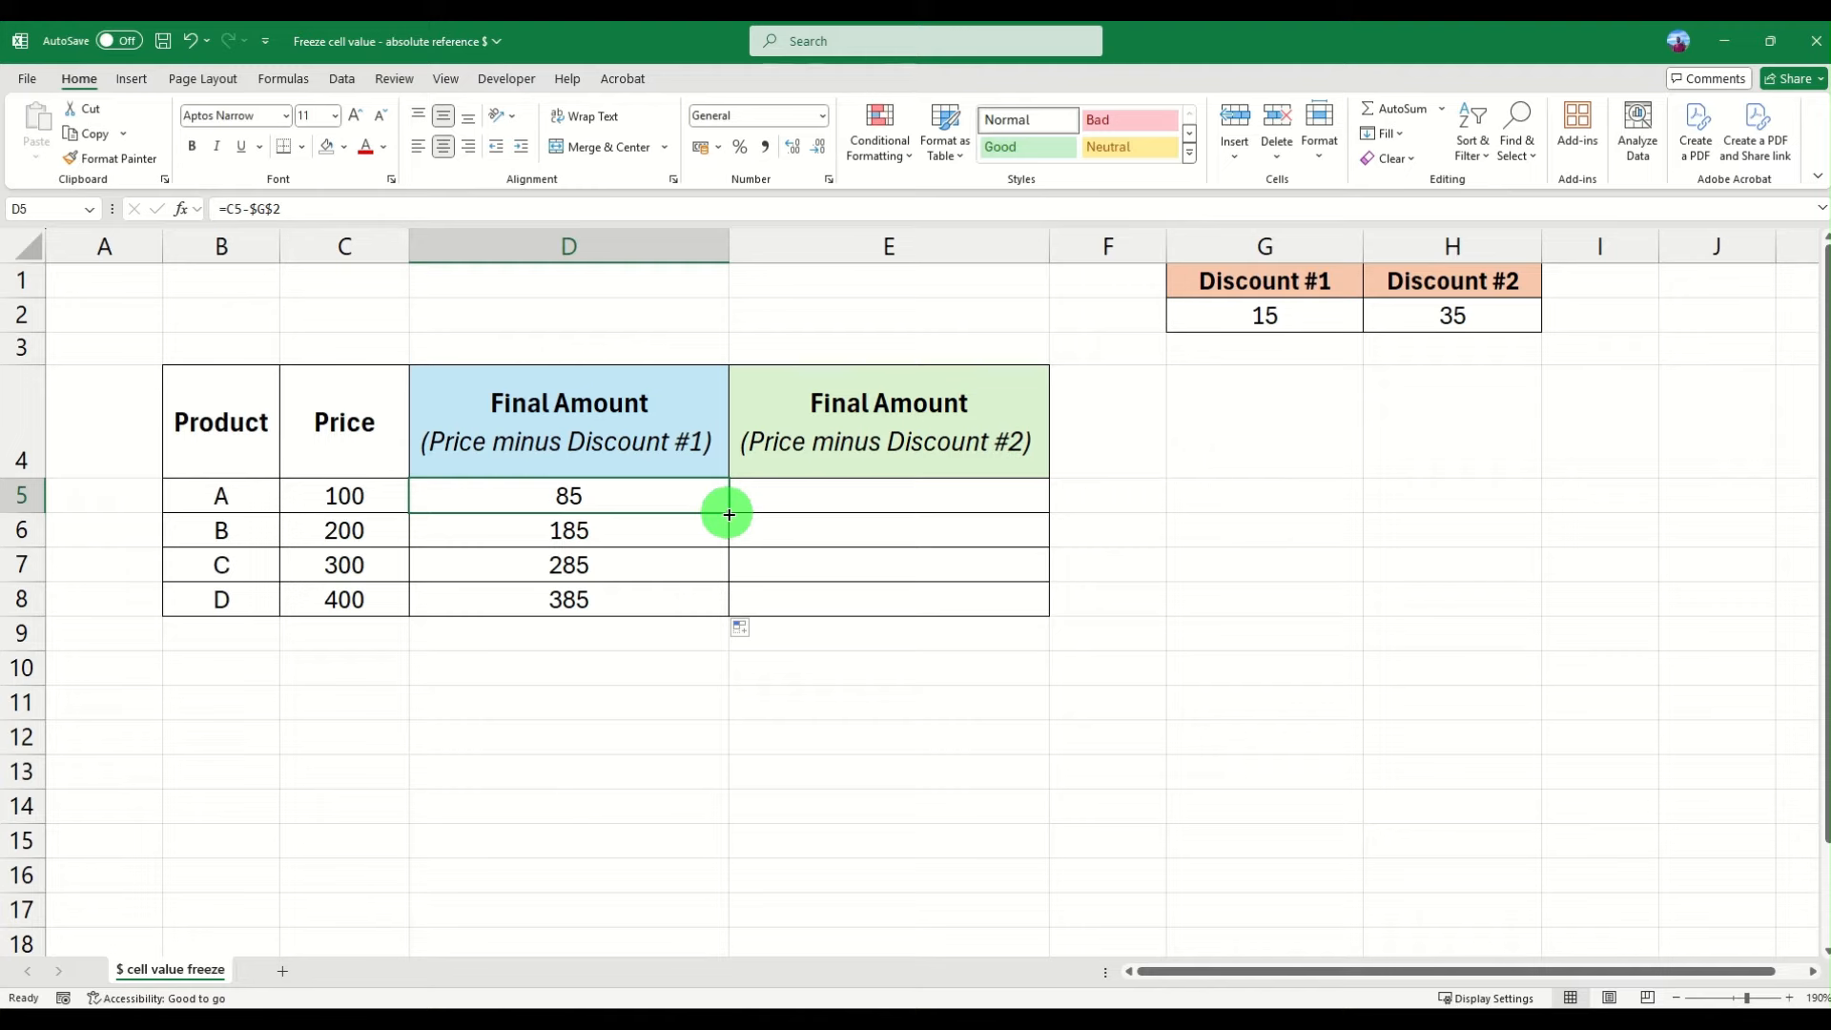
- Fill the D5 formula =C5-$G$2 right into E5 of the second Final Amount column
left_click_drag(729, 514, 1005, 502)
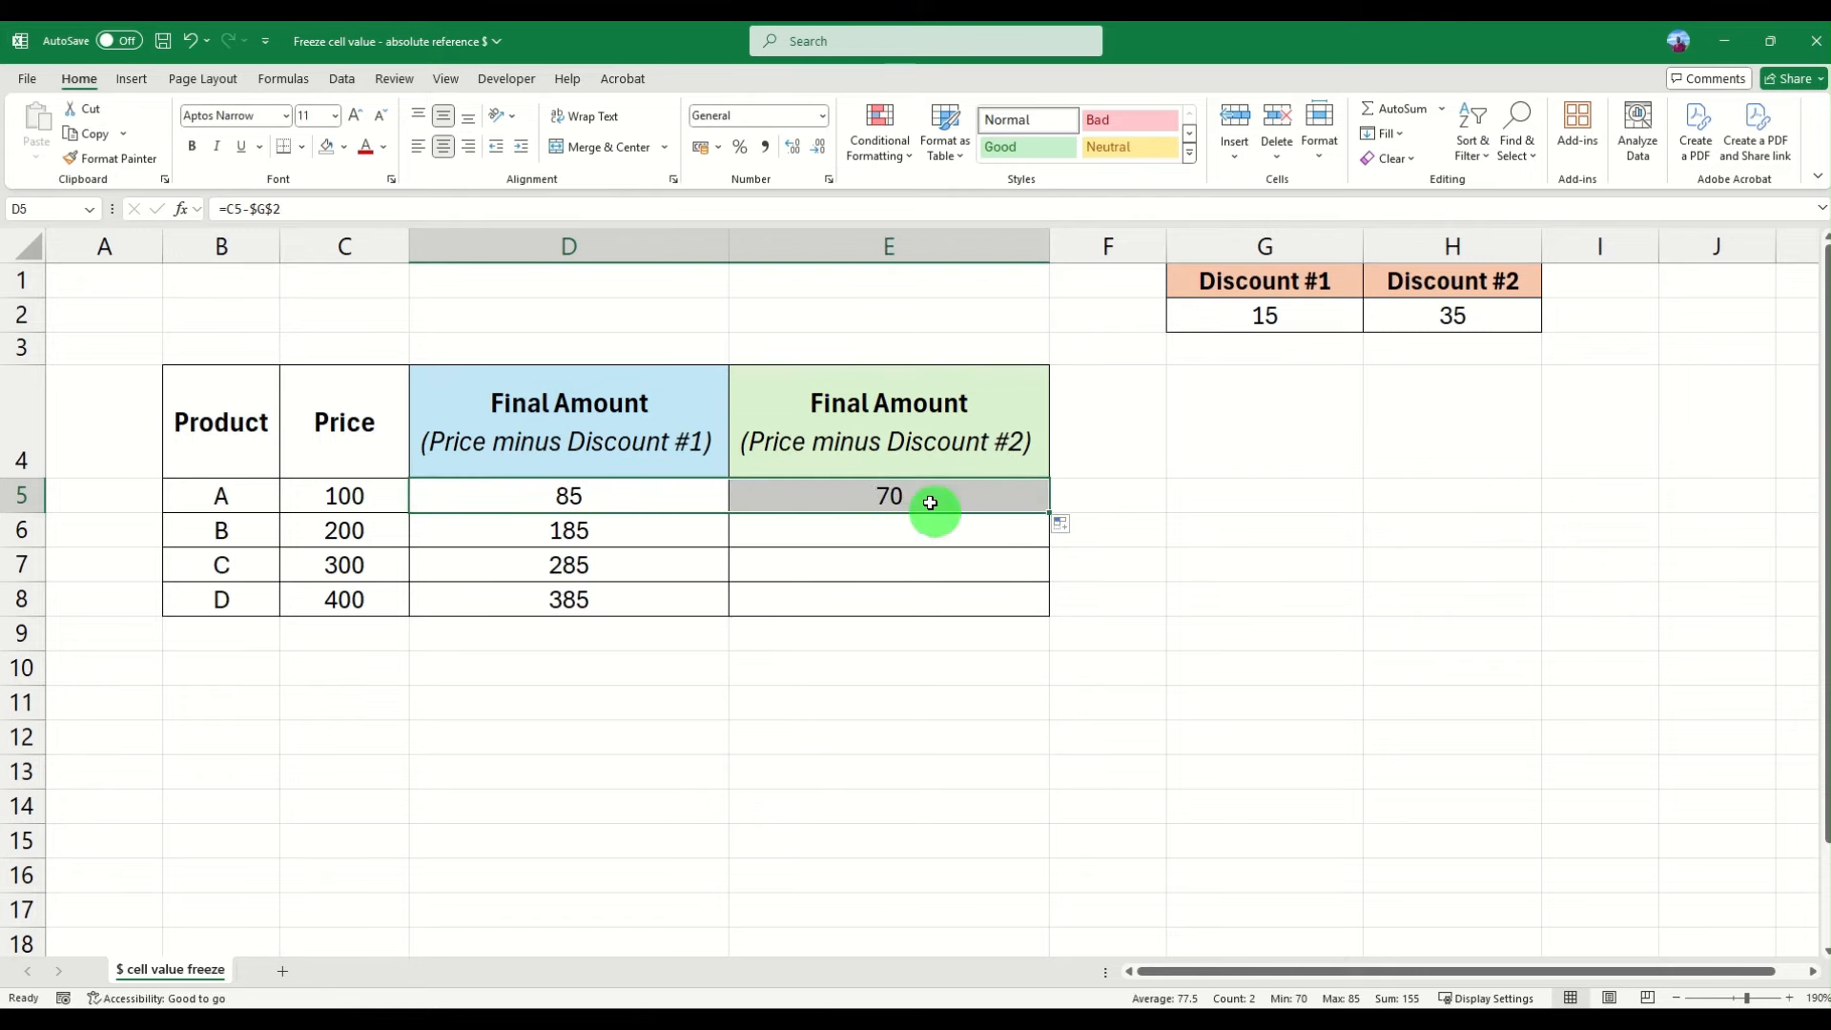
left_click(930, 503)
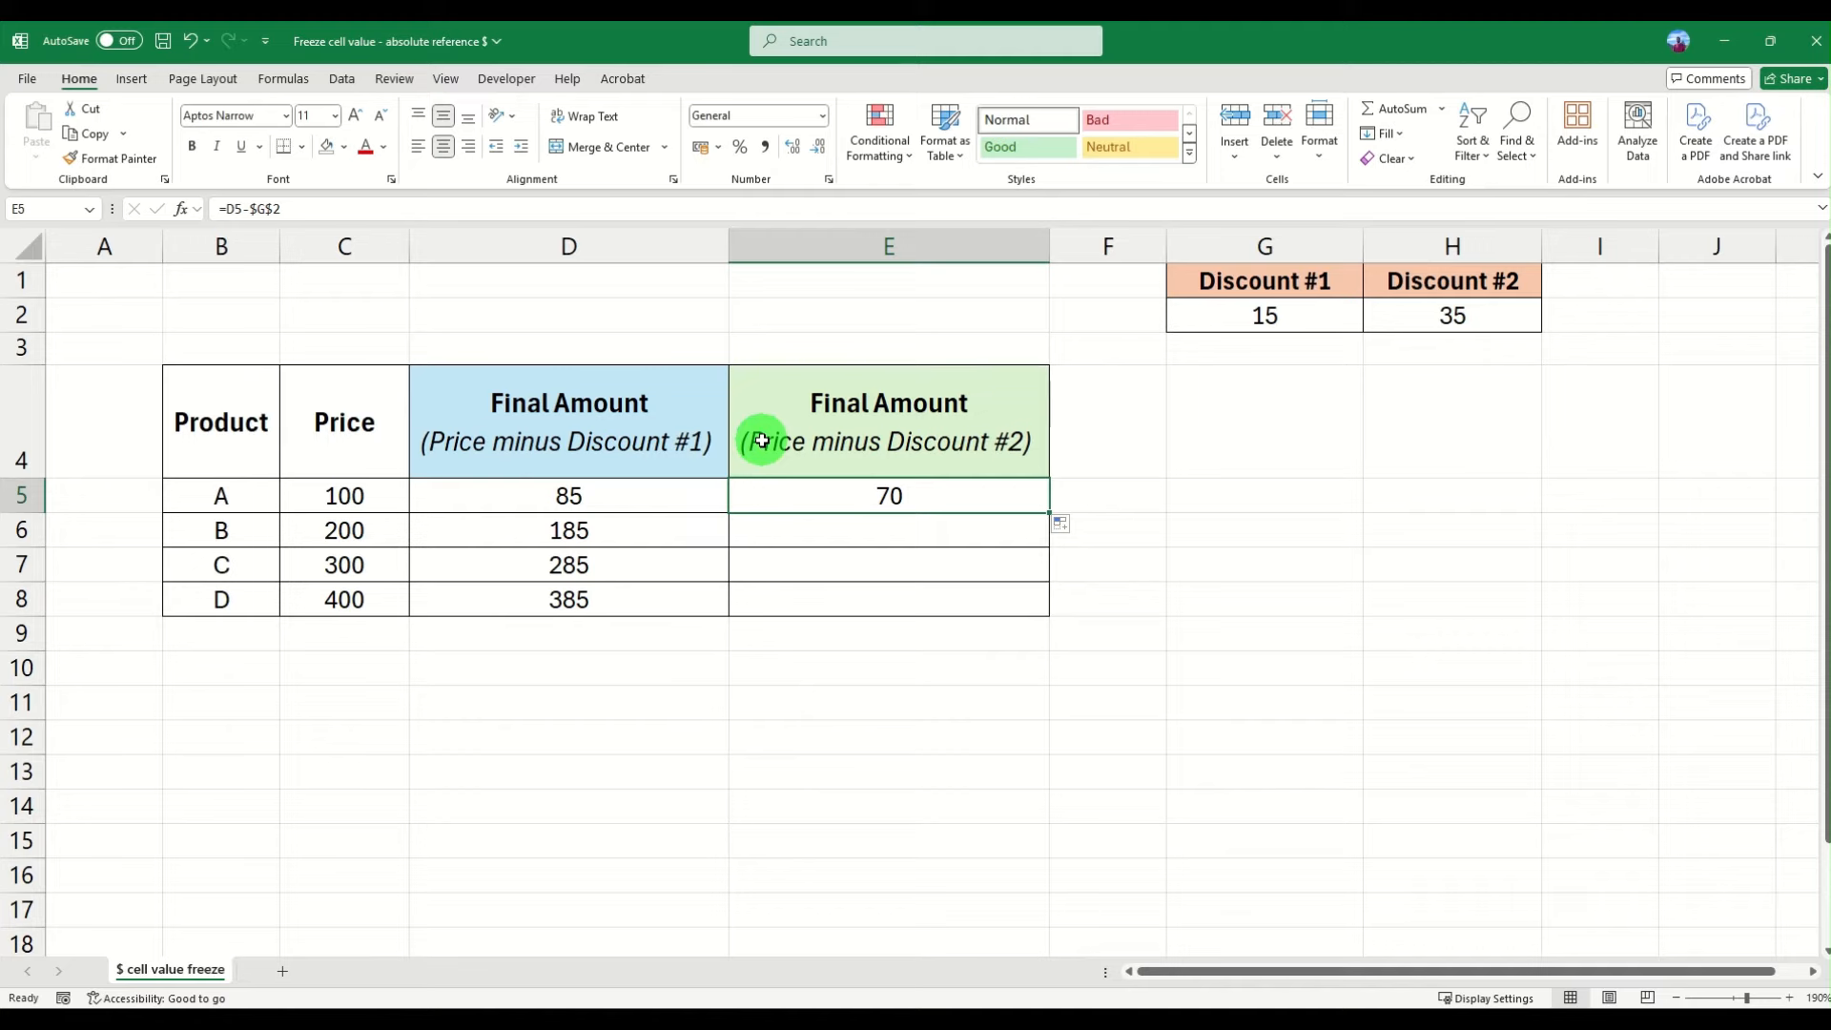
- Compare the formulas in D5 and E5 with the price and discount cells they reference
left_click(360, 495)
left_click(1458, 317)
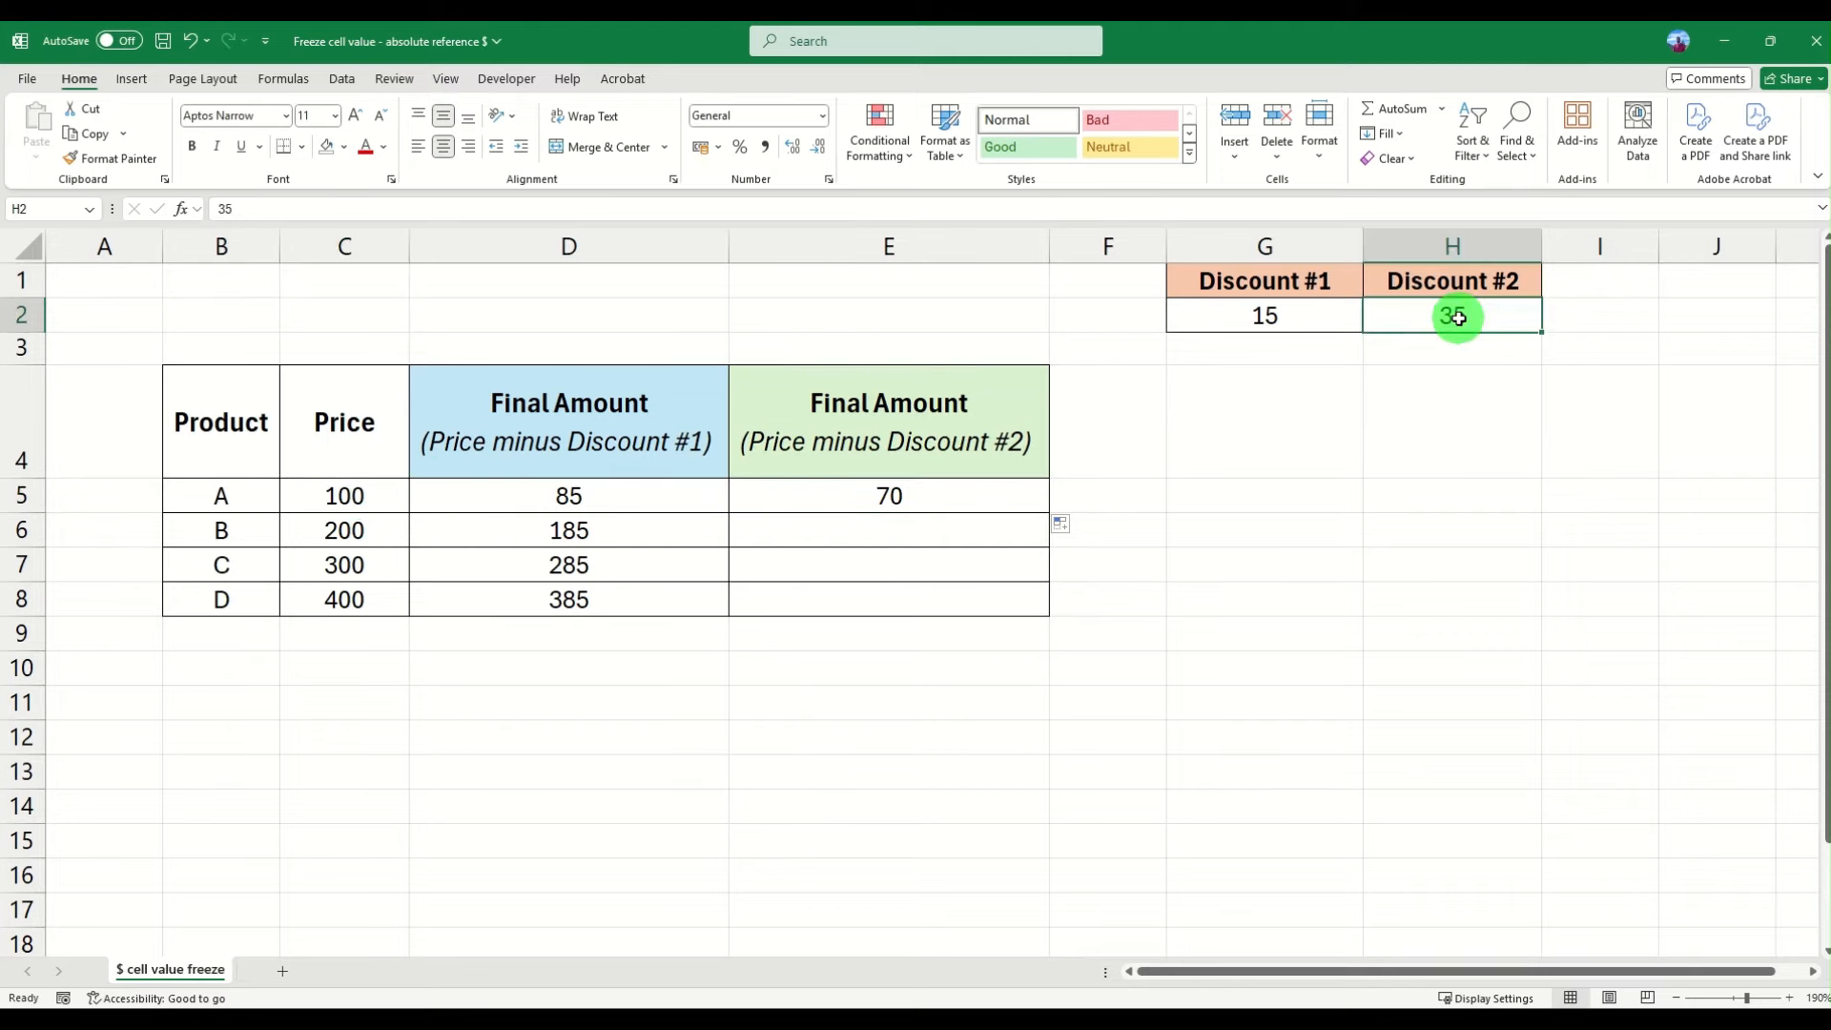
left_click(943, 497)
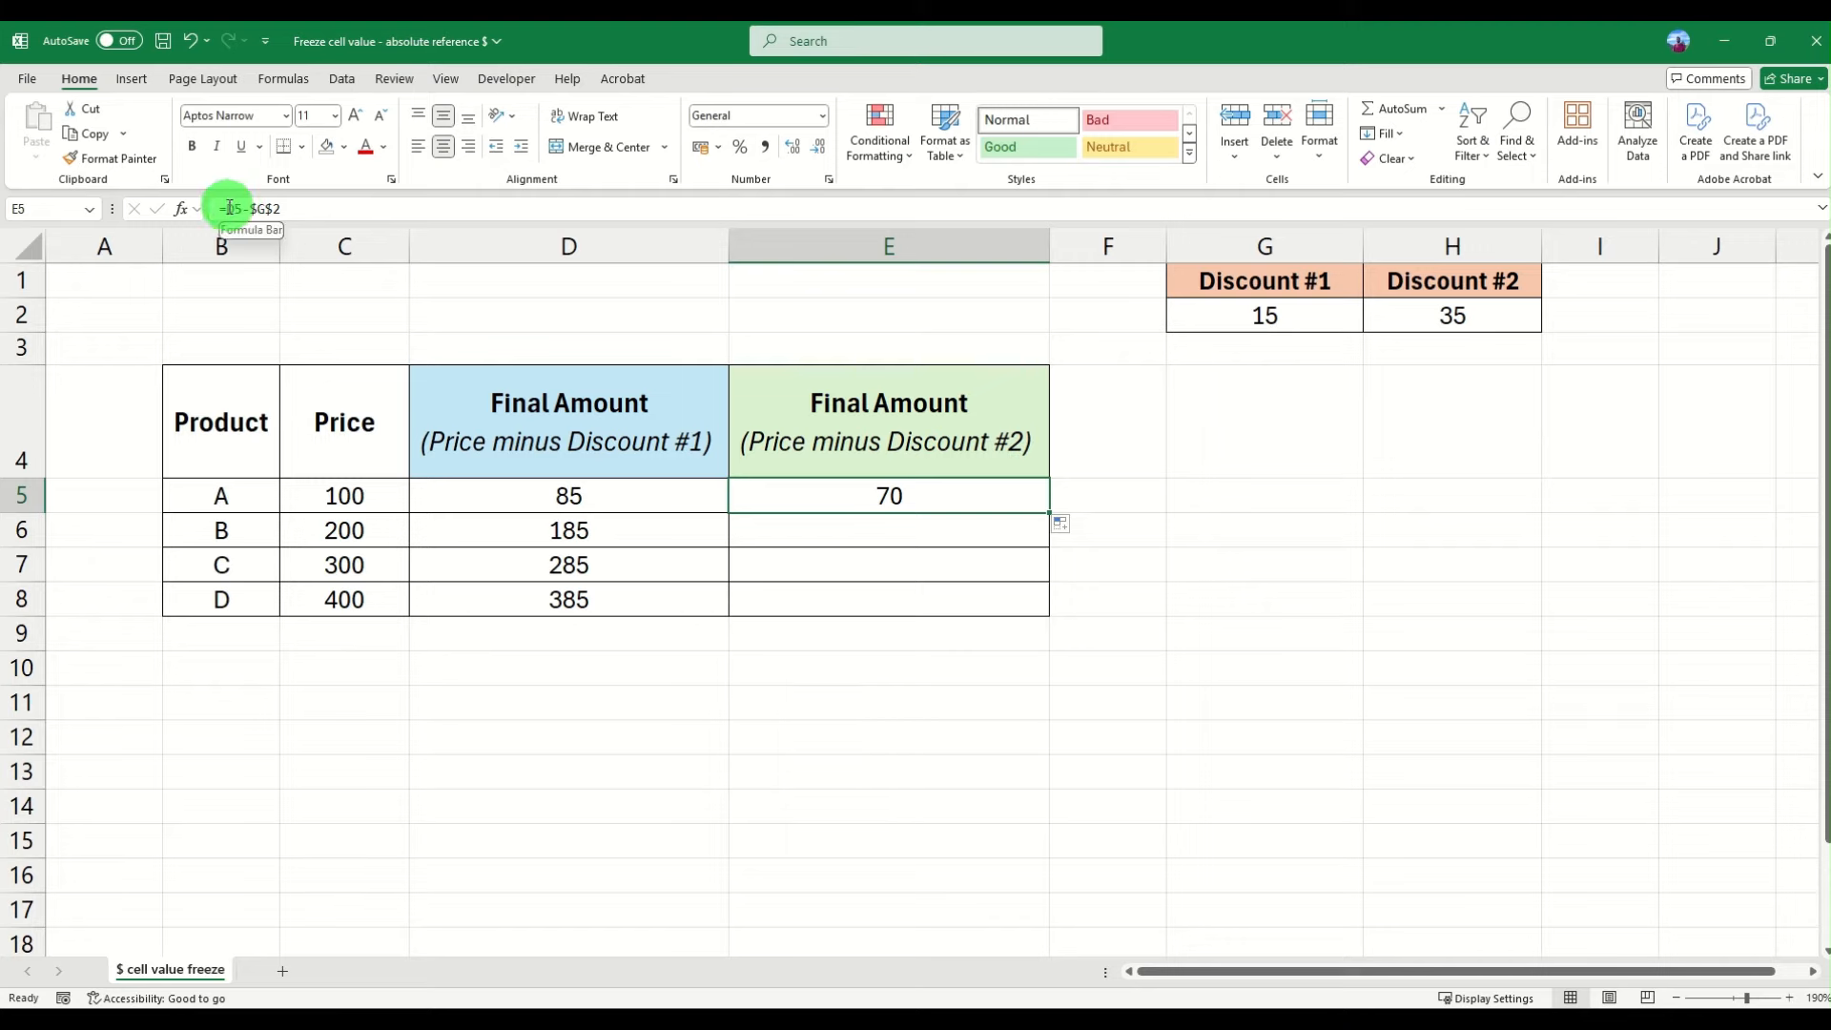
left_click(534, 494)
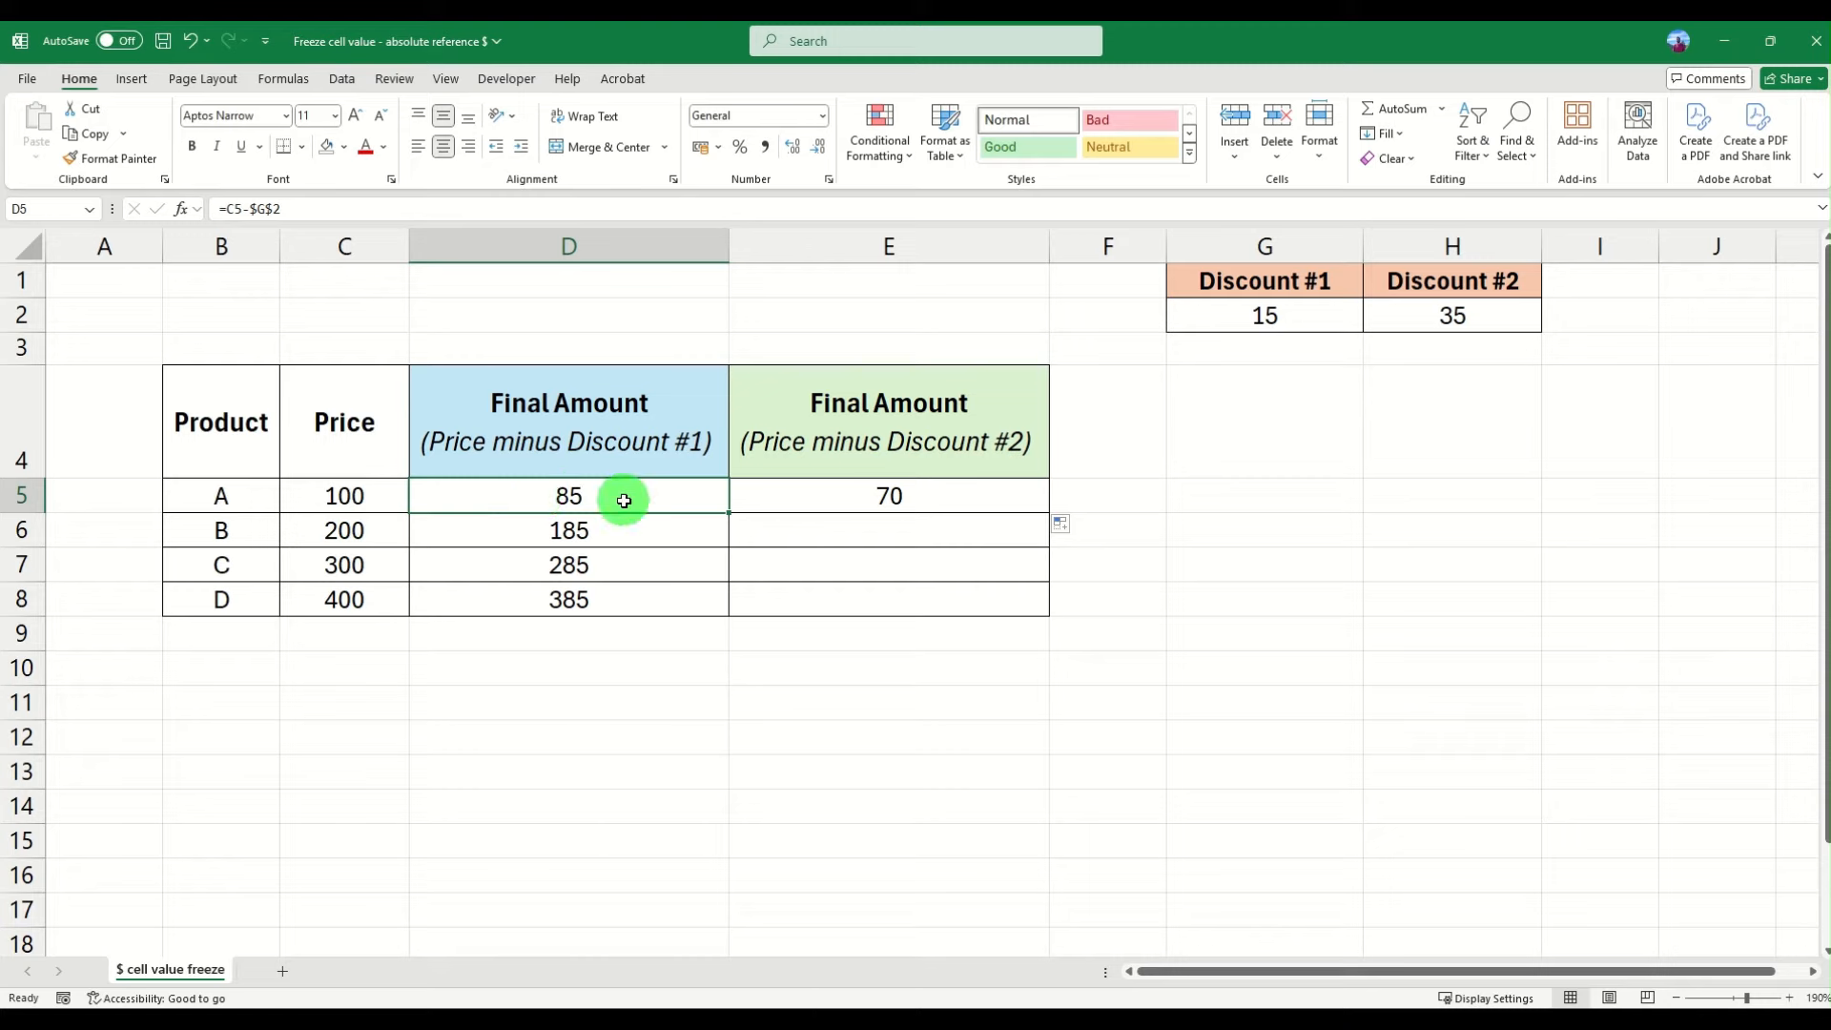
left_click(232, 208)
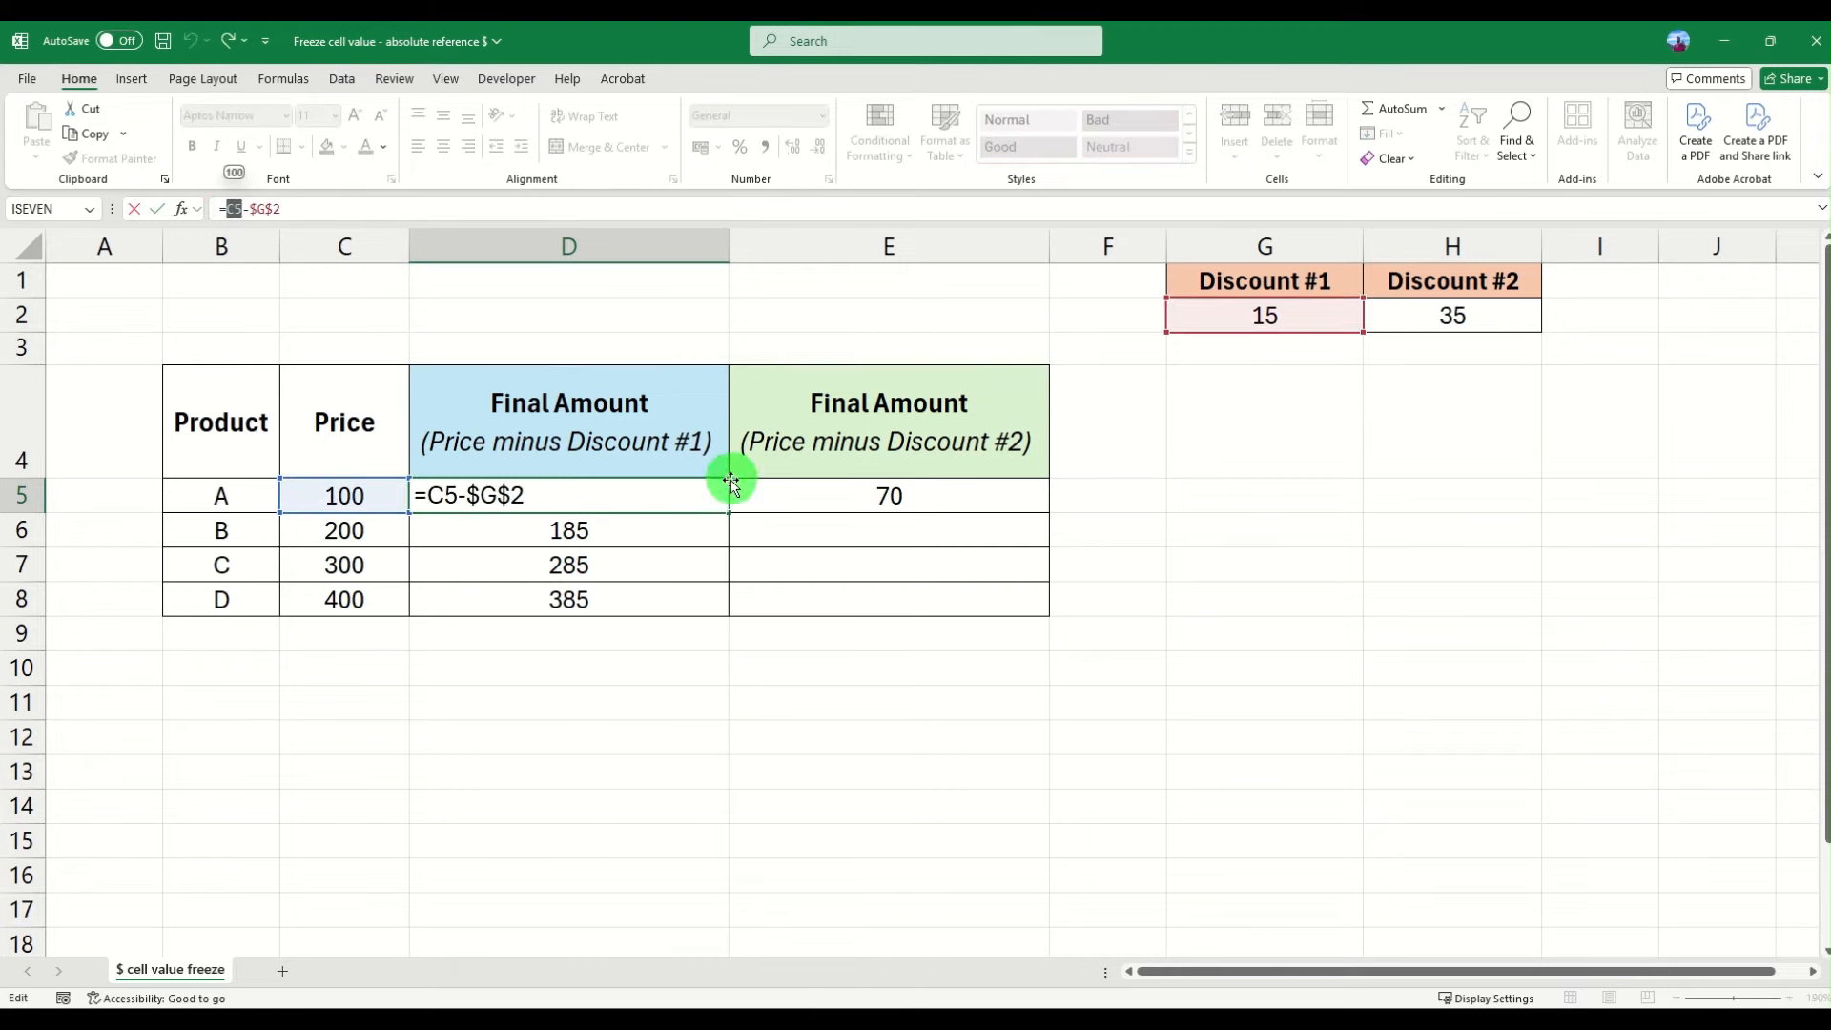
type("`")
key("Escape")
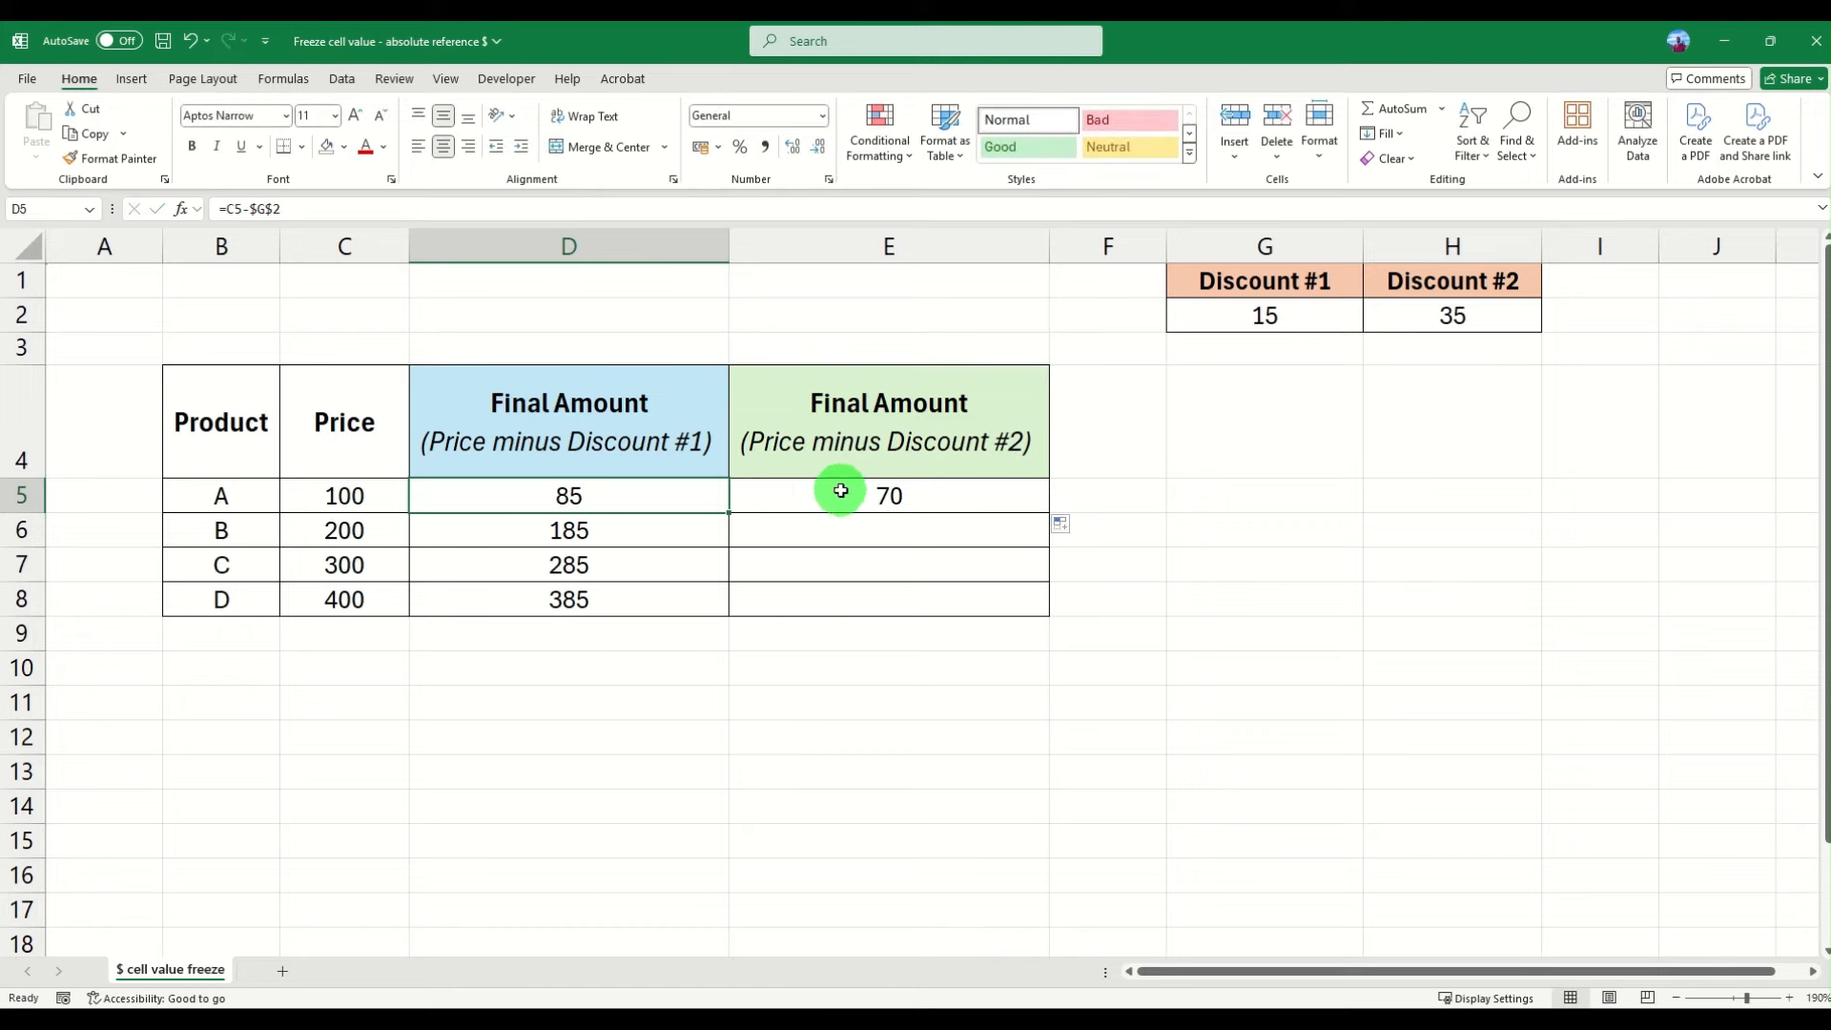
left_click(838, 490)
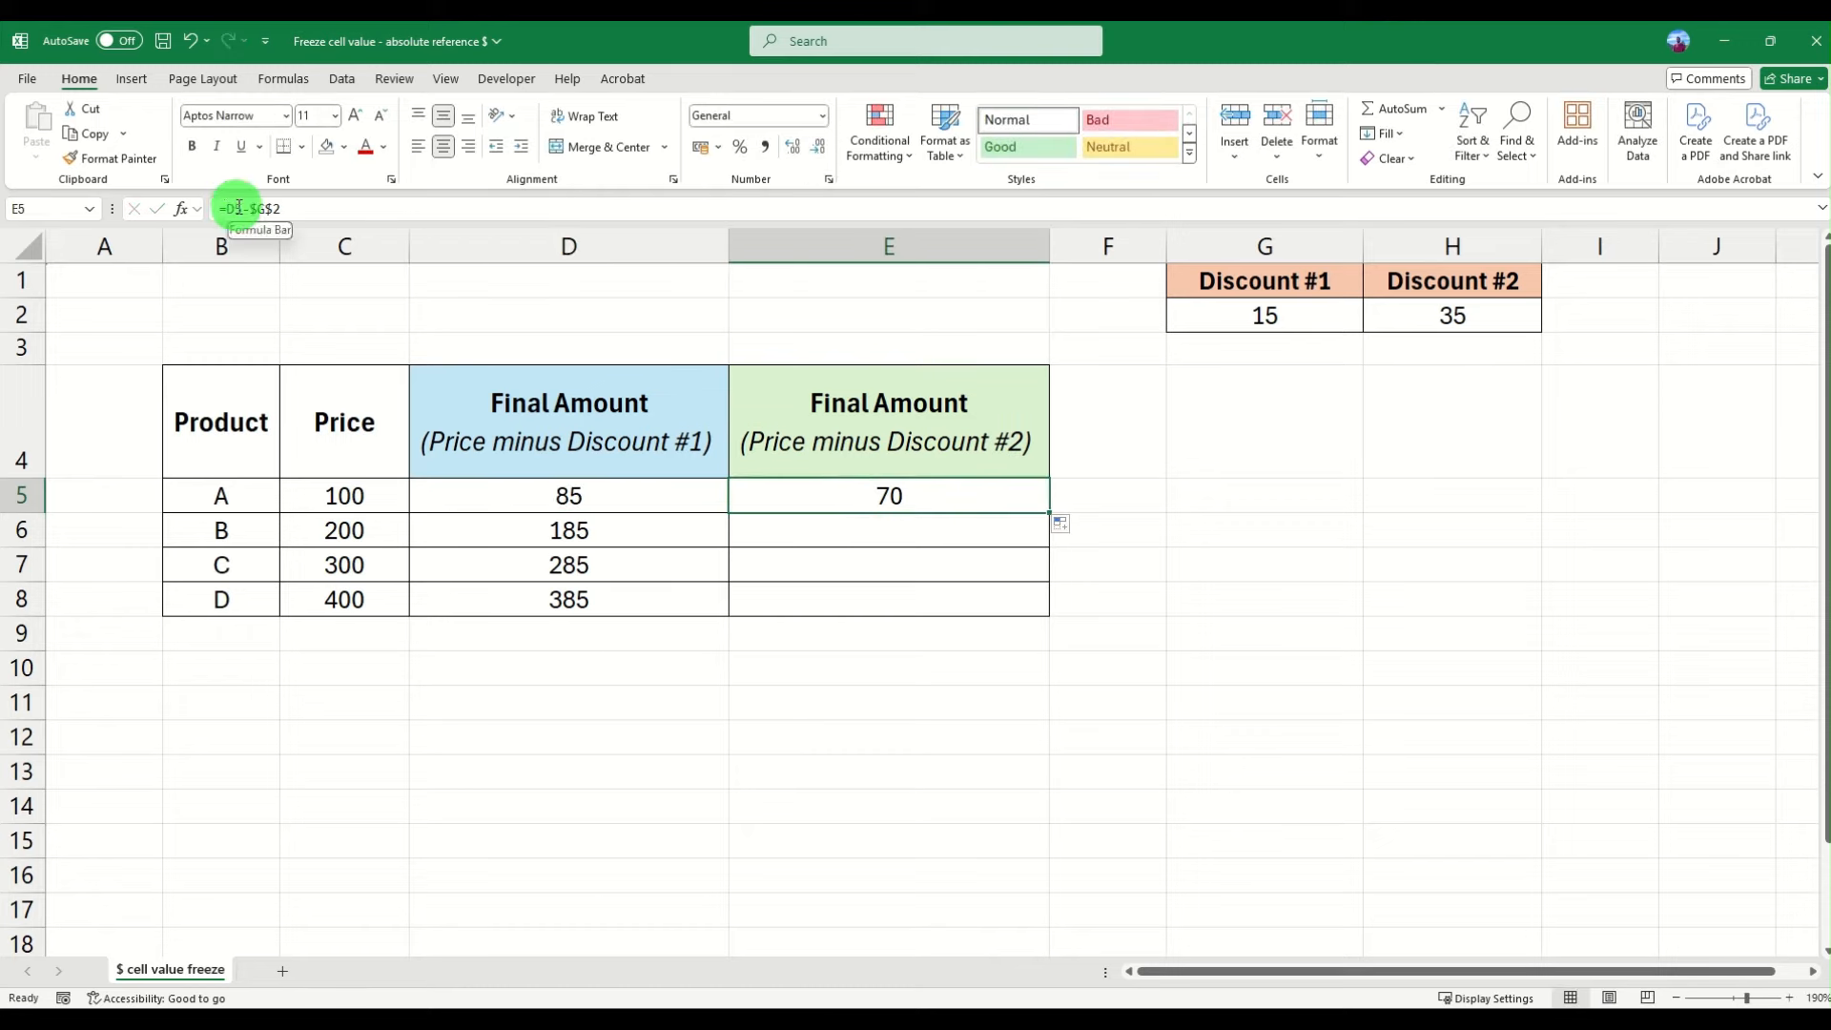
left_click(666, 491)
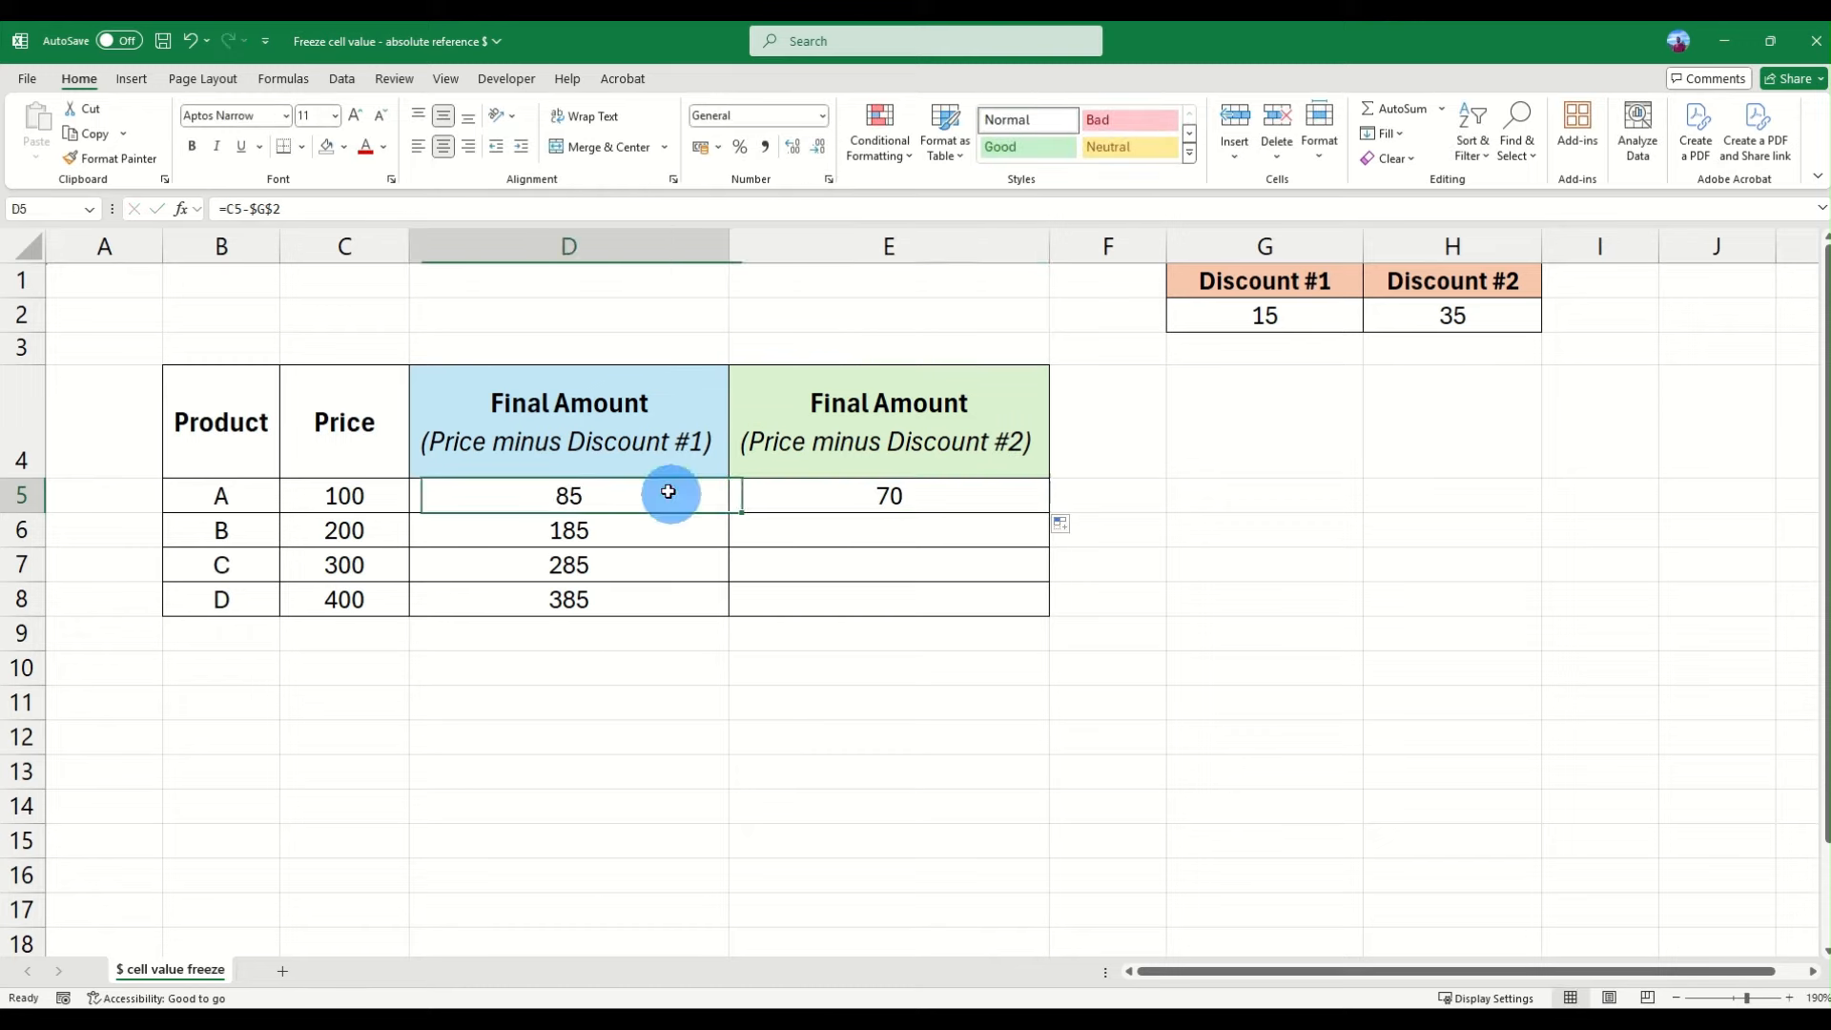
left_click(852, 504)
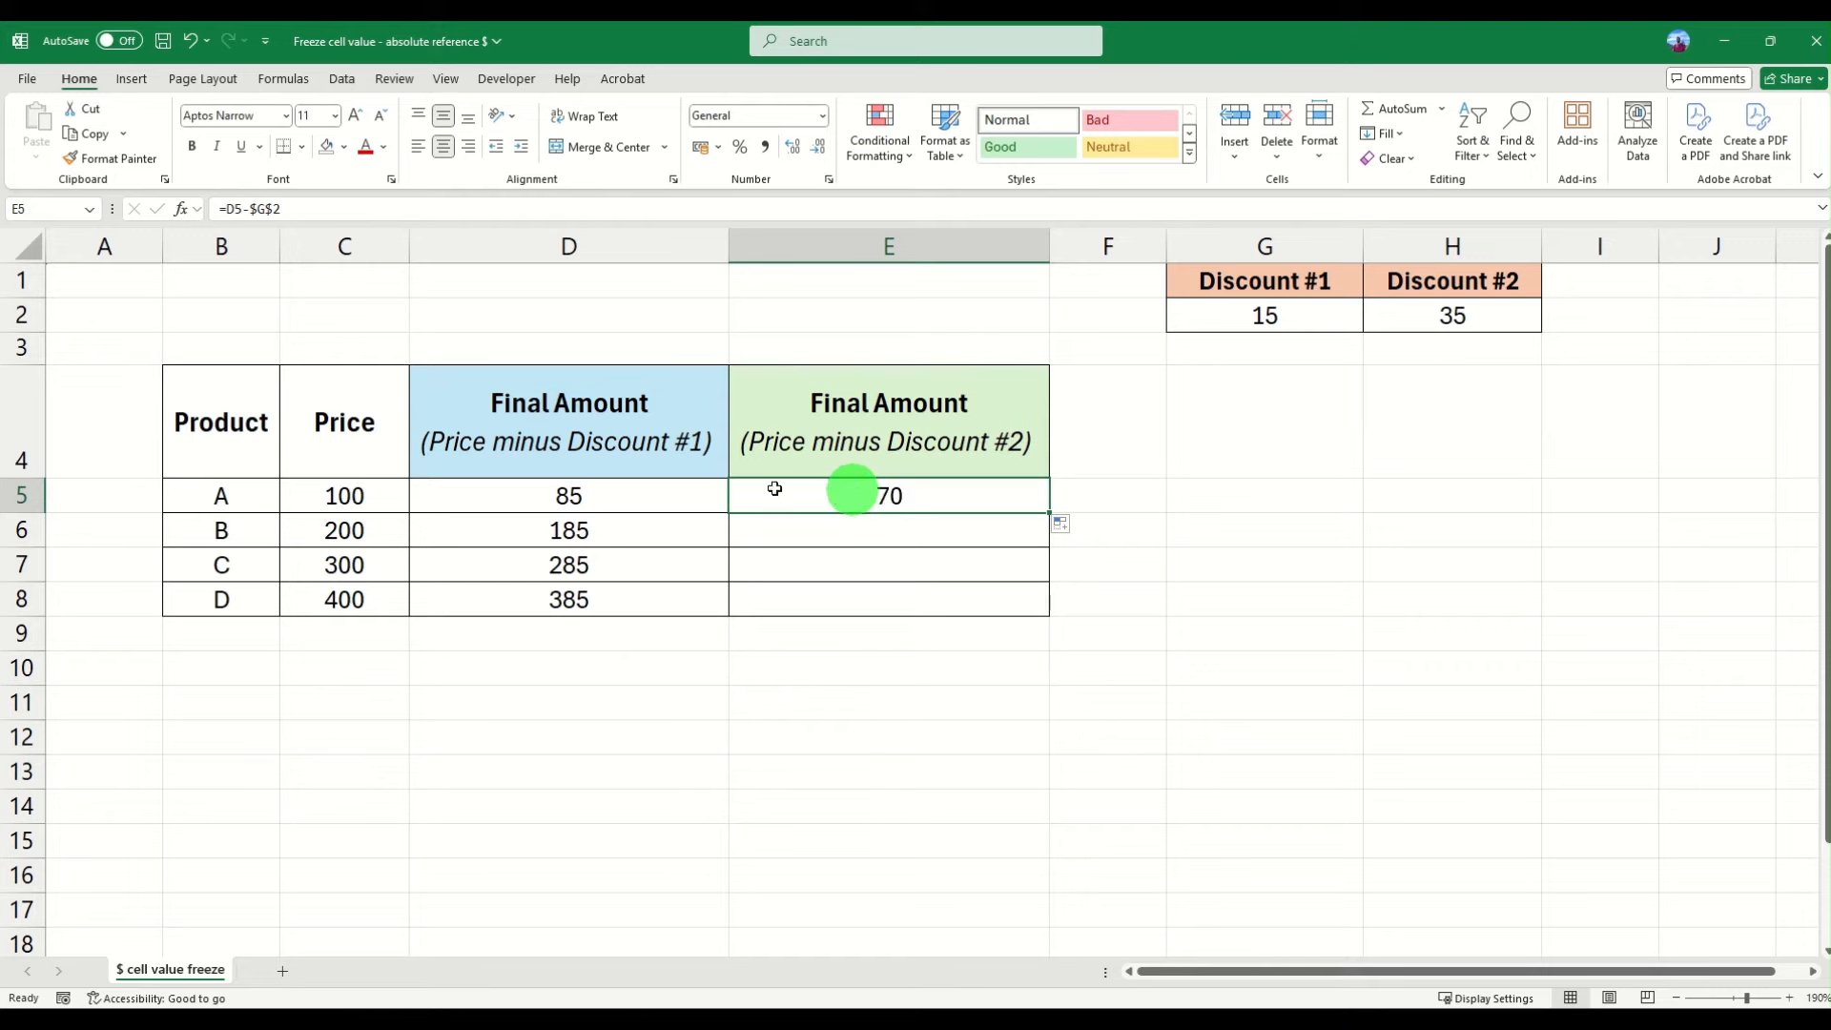
left_click(638, 490)
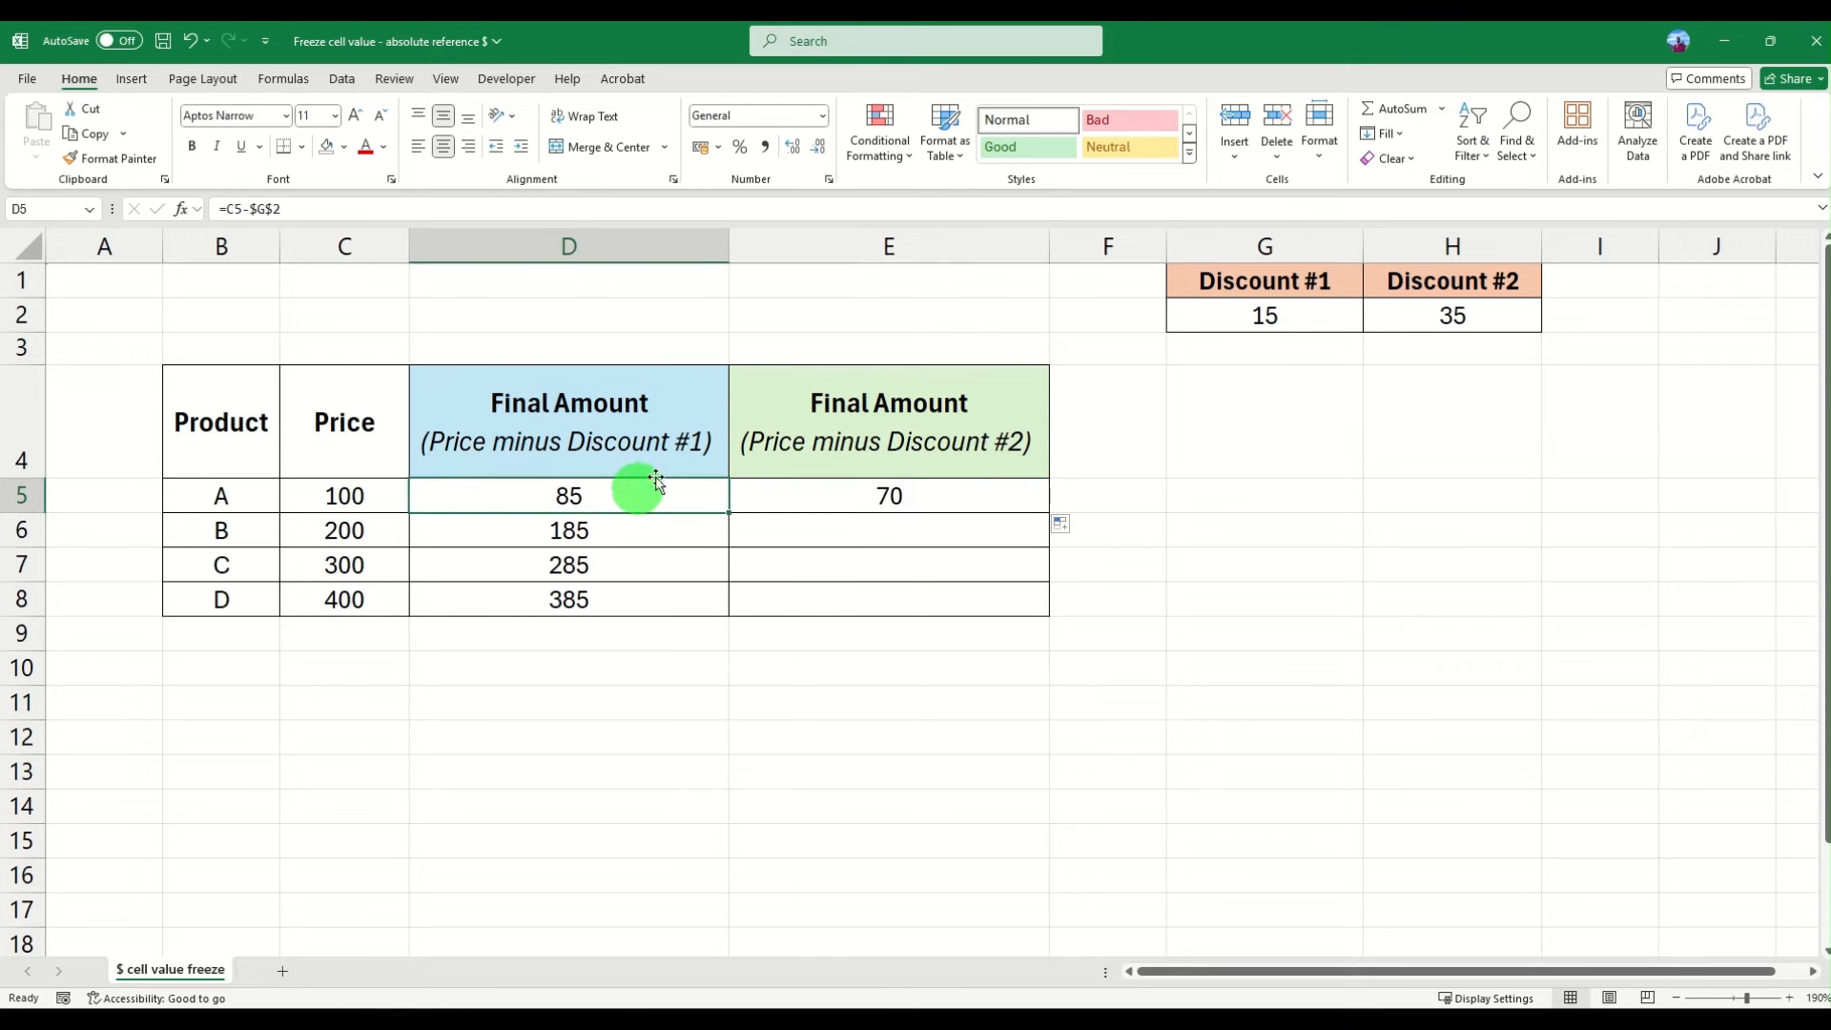
left_click(1244, 312)
left_click(949, 502)
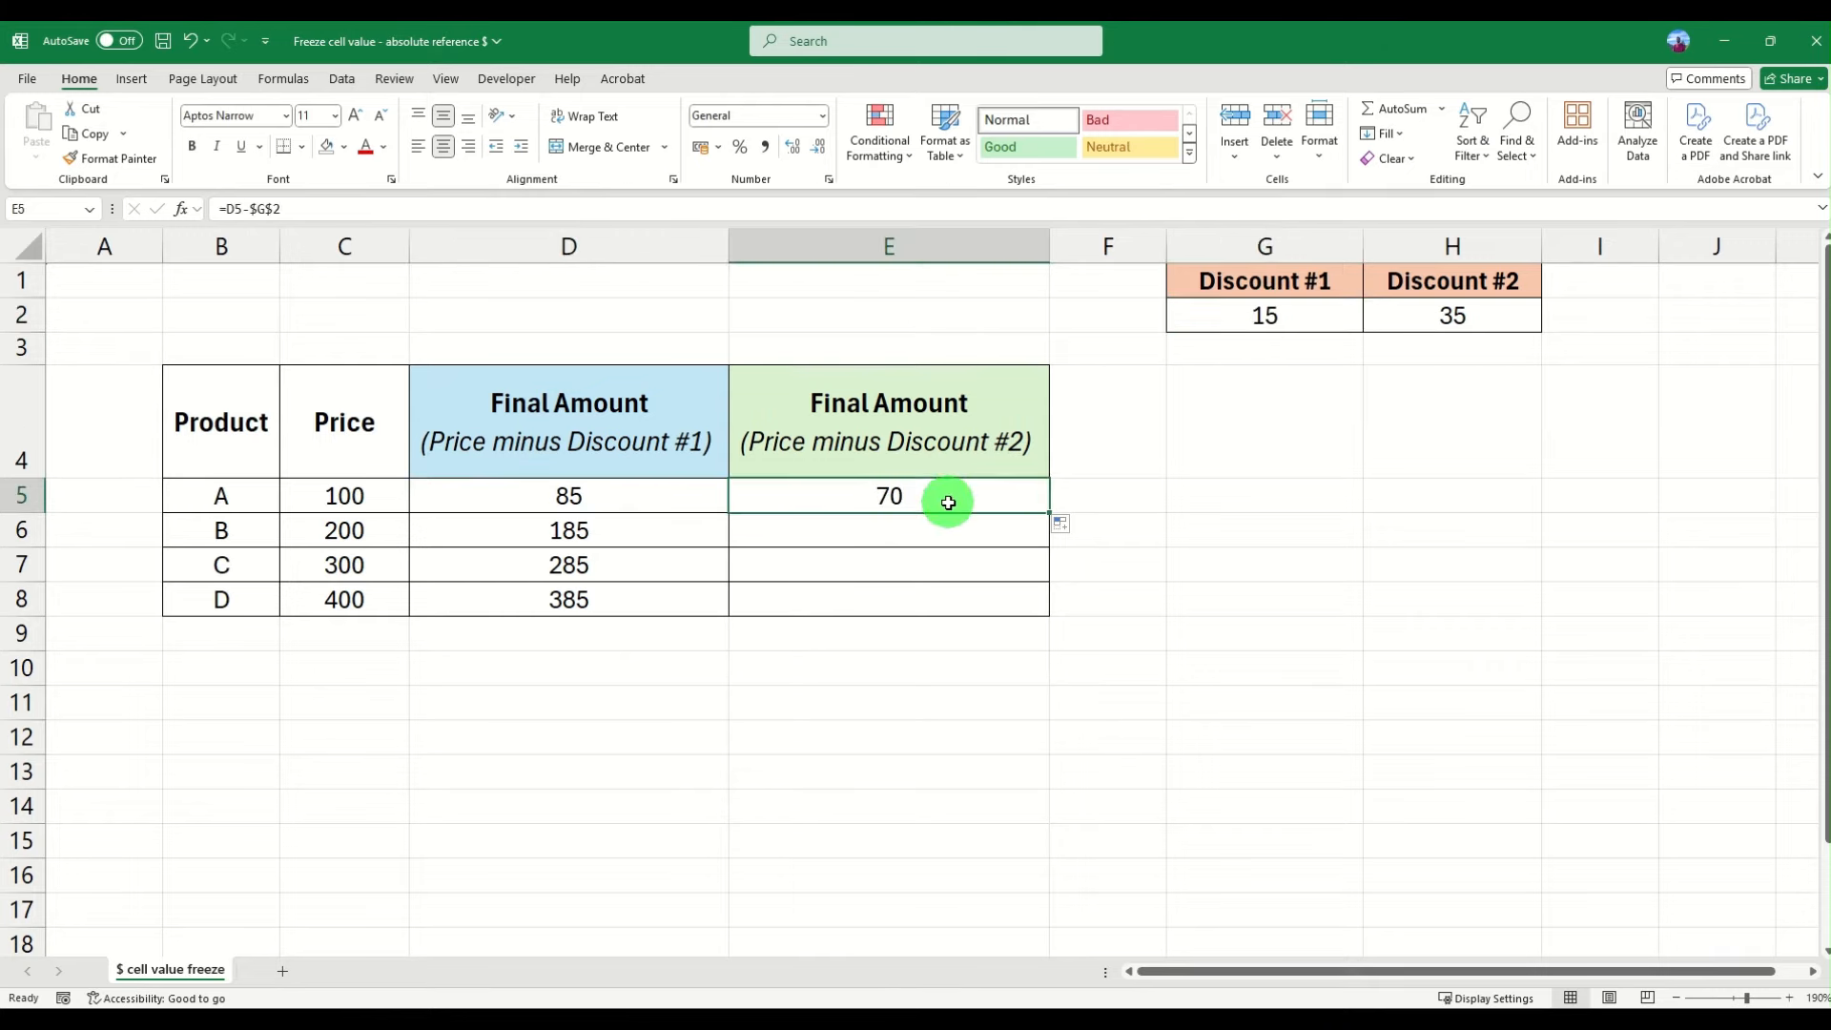
left_click(330, 494)
left_click(1447, 306)
left_click(906, 502)
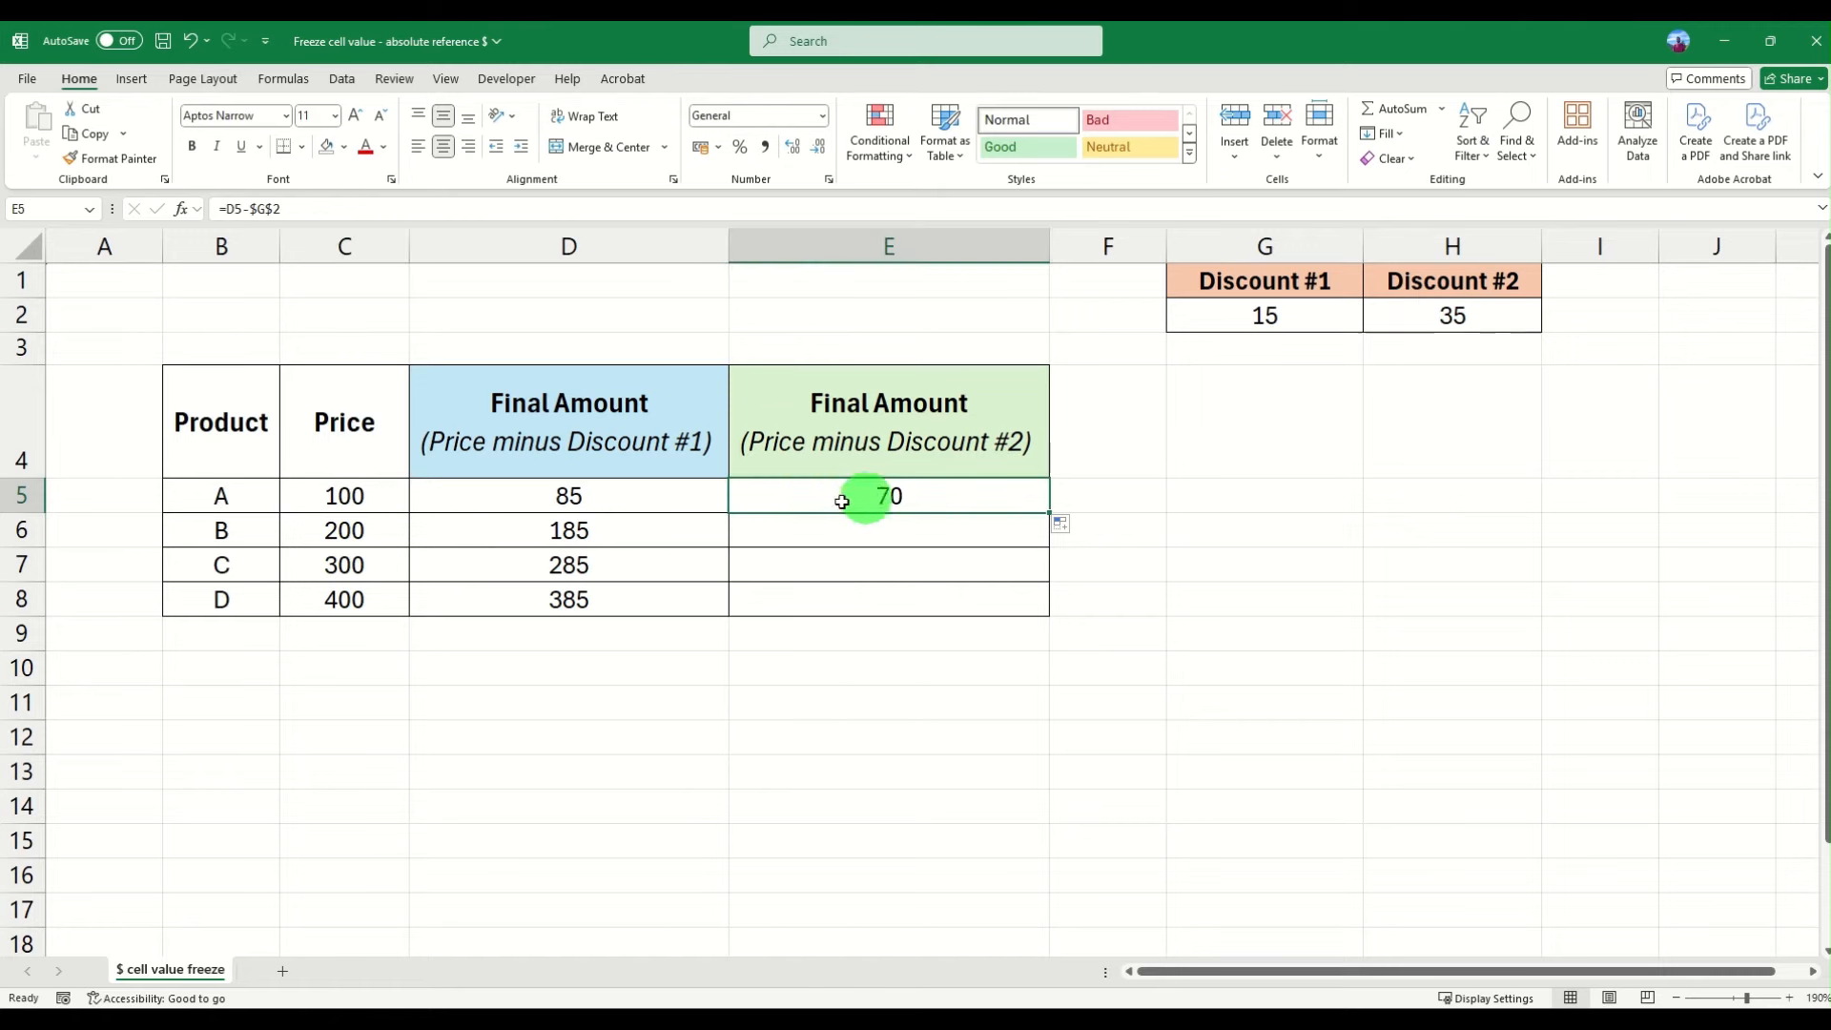
left_click(608, 494)
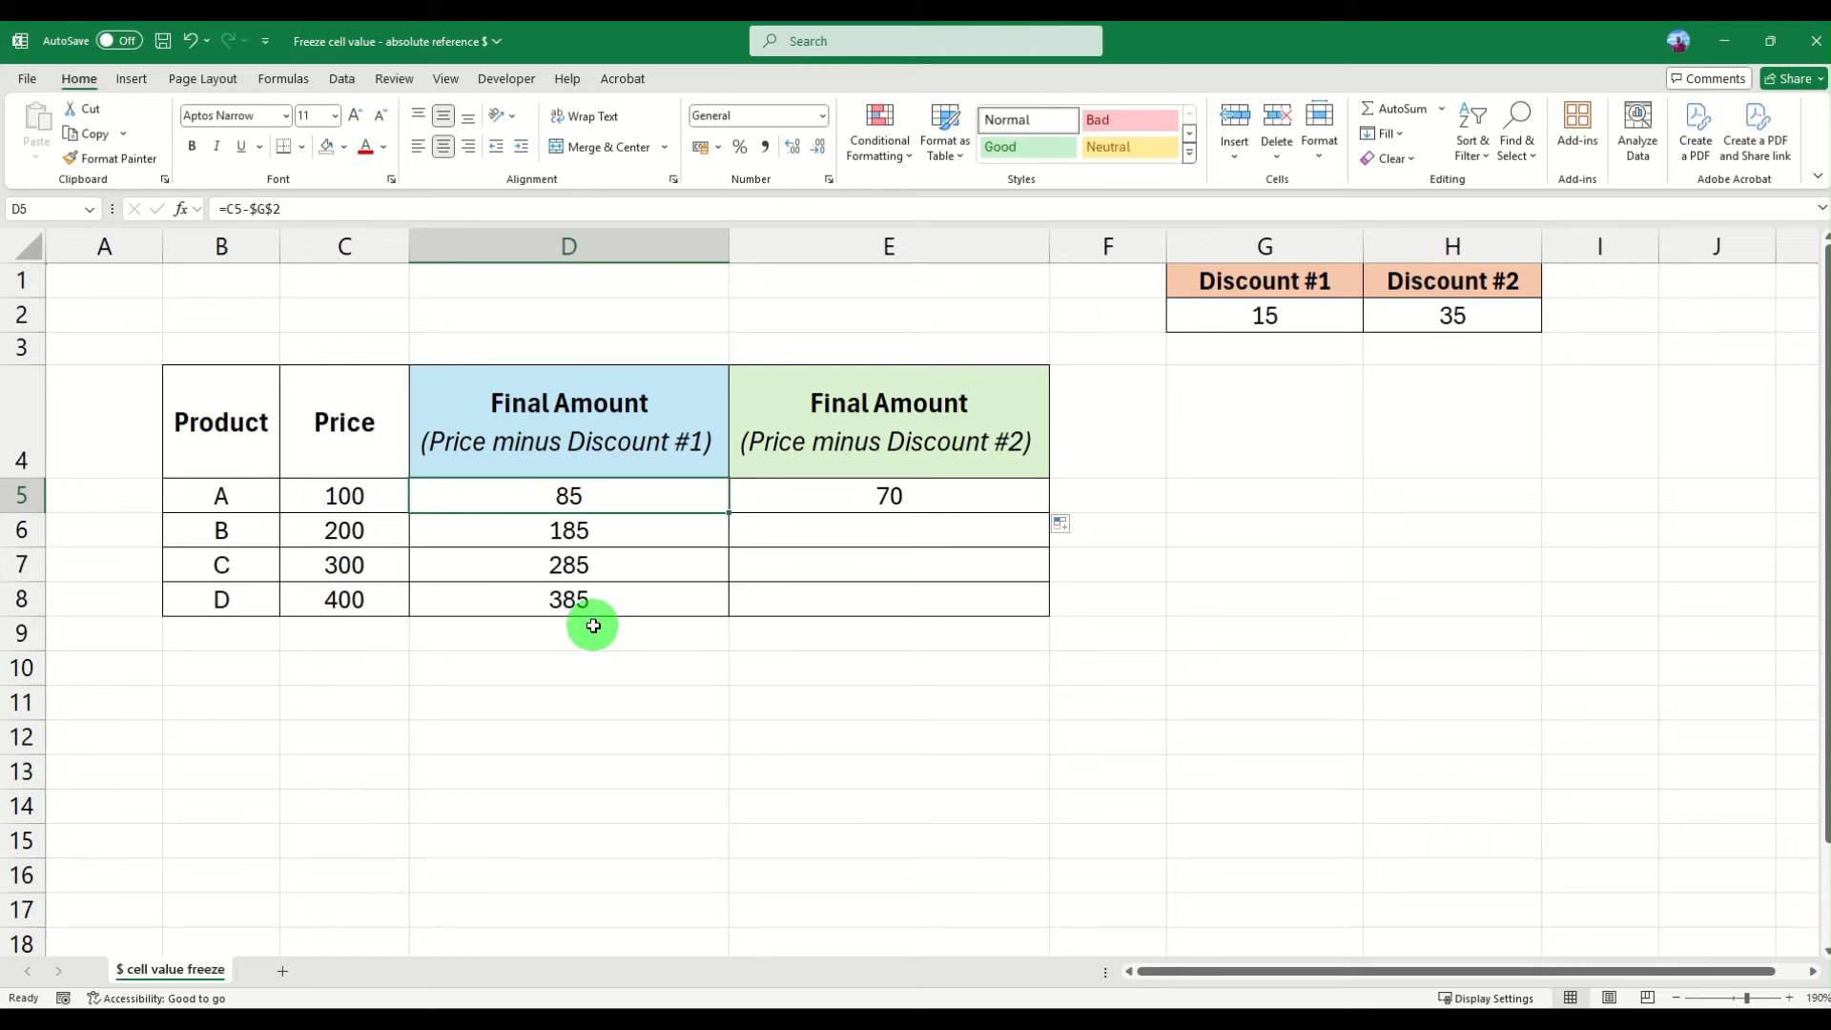
- Lock the column of the price reference in D5 so the formula reads =$C5-$G$2
left_click(229, 208)
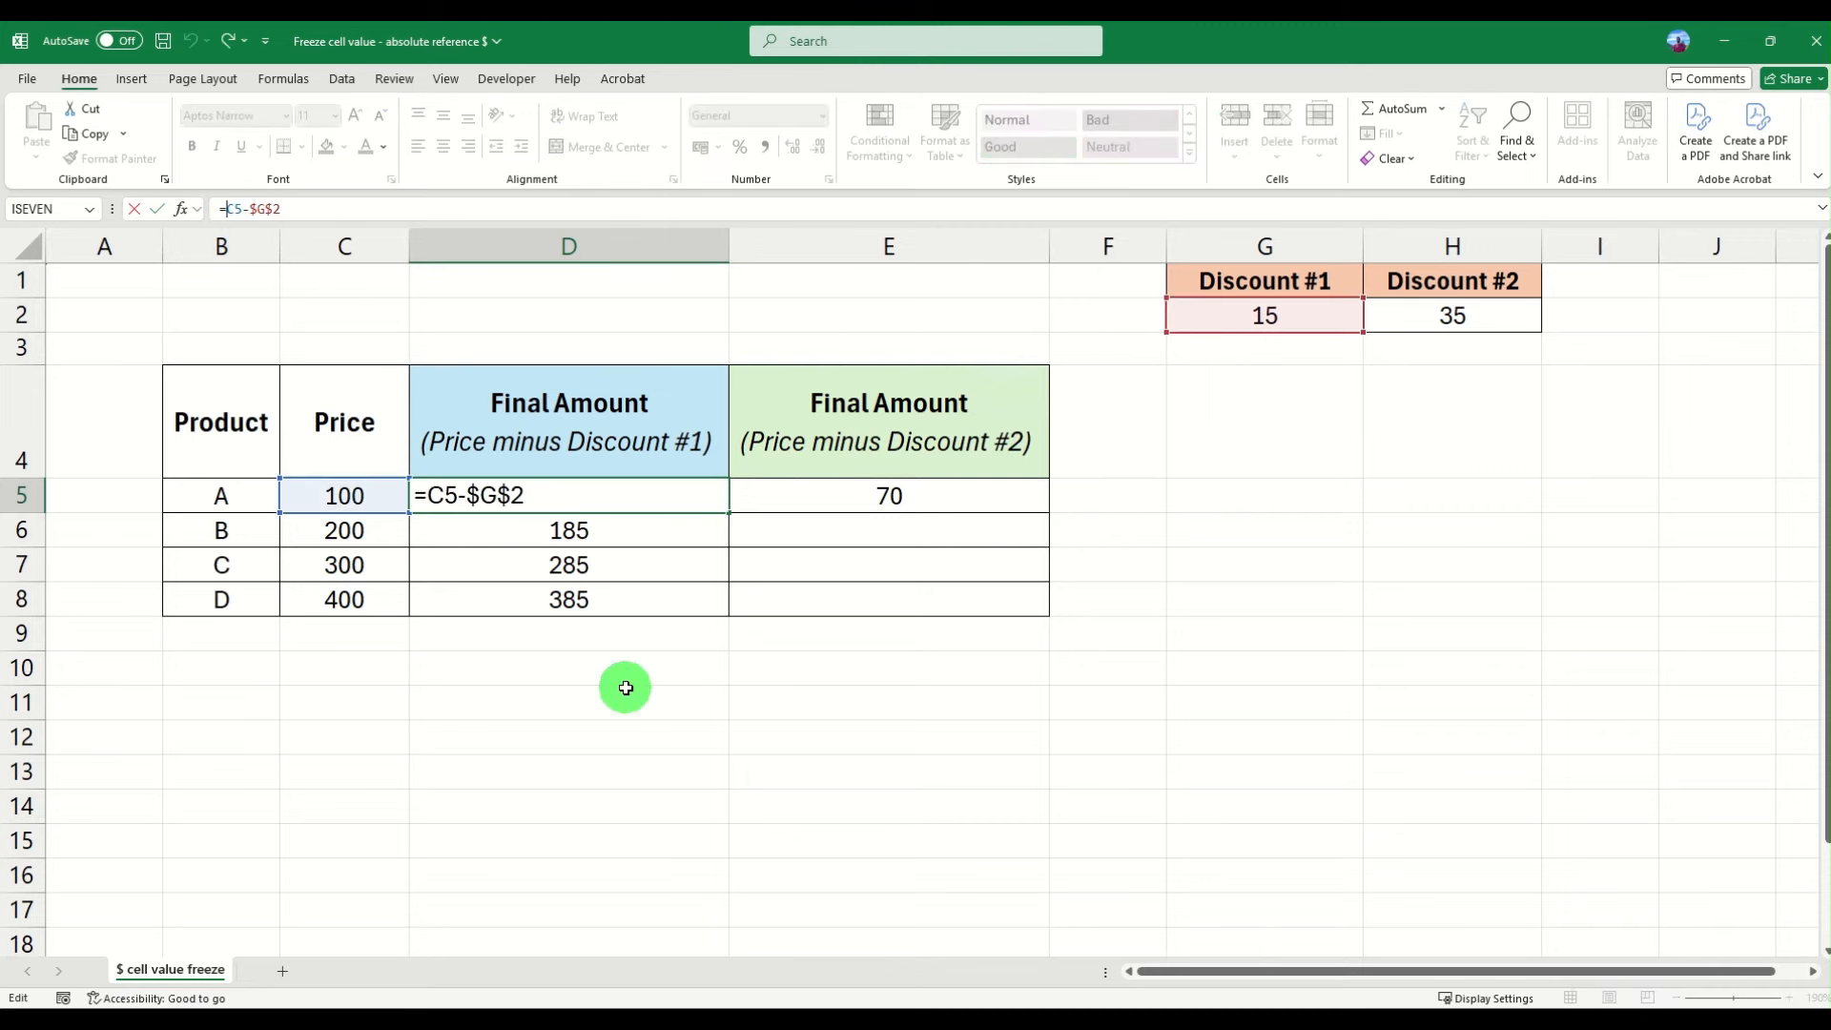
left_click(233, 209)
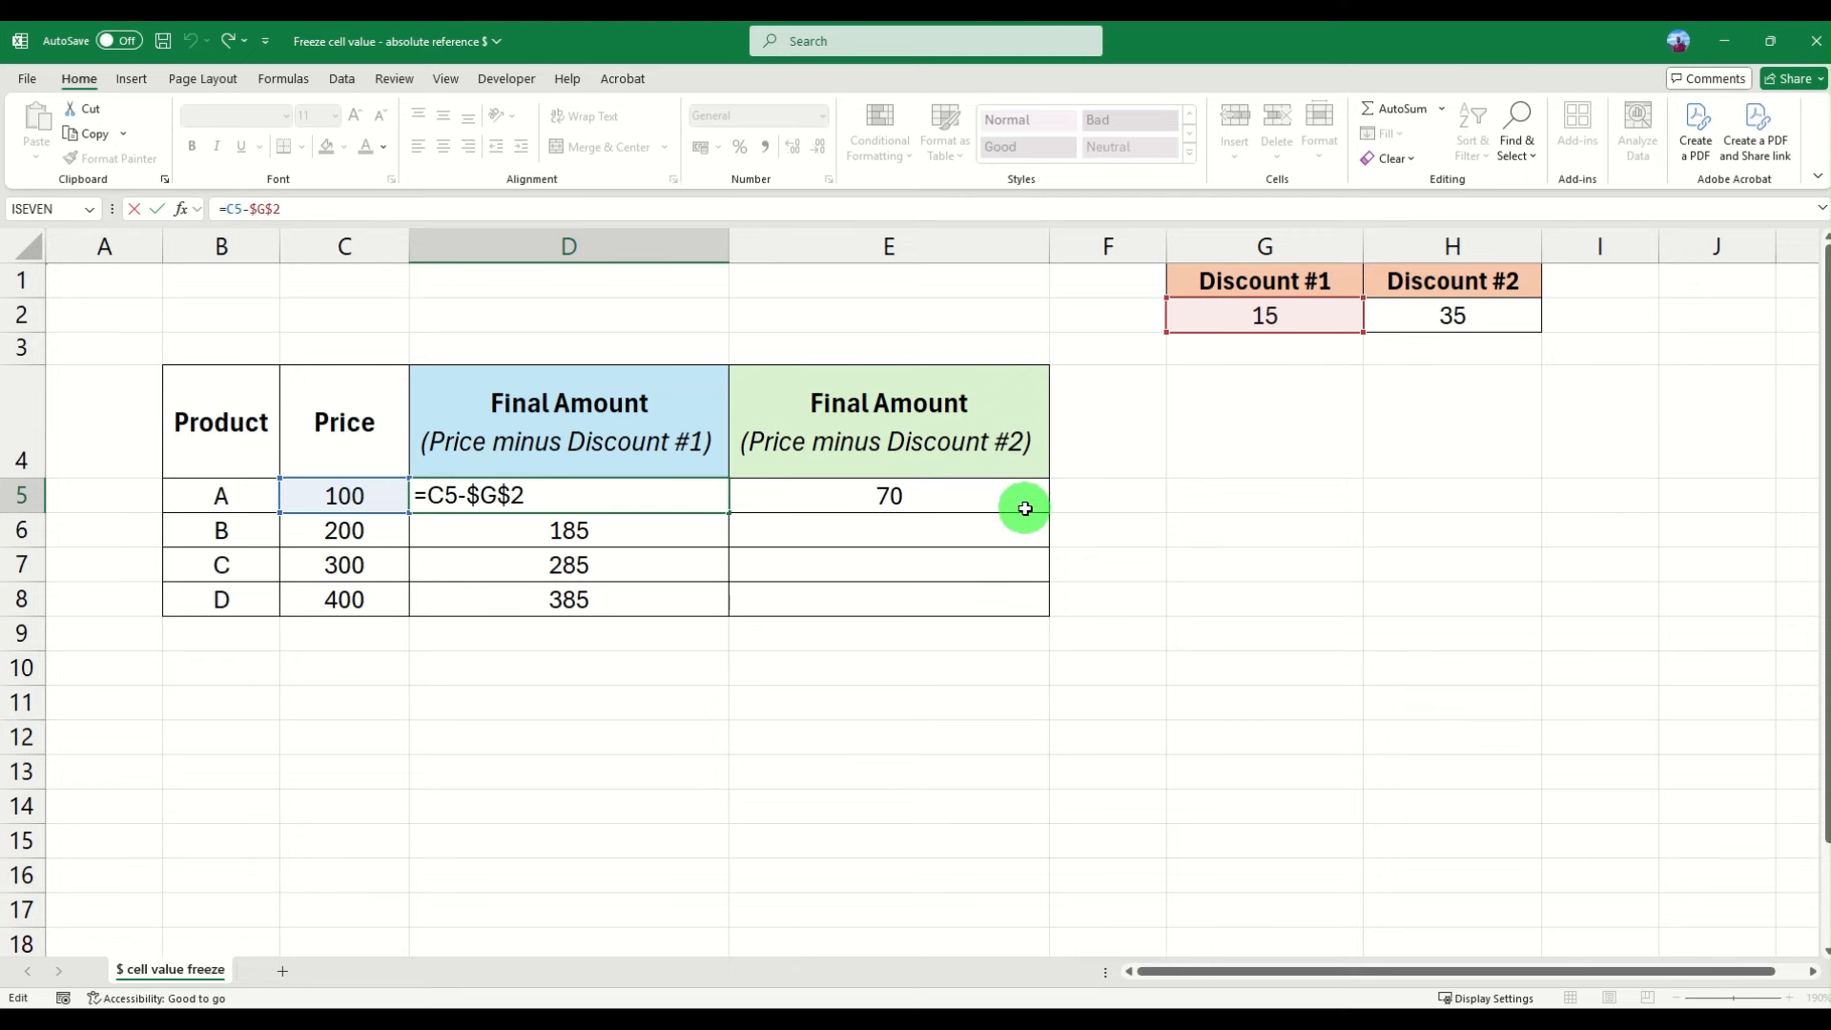
type("$")
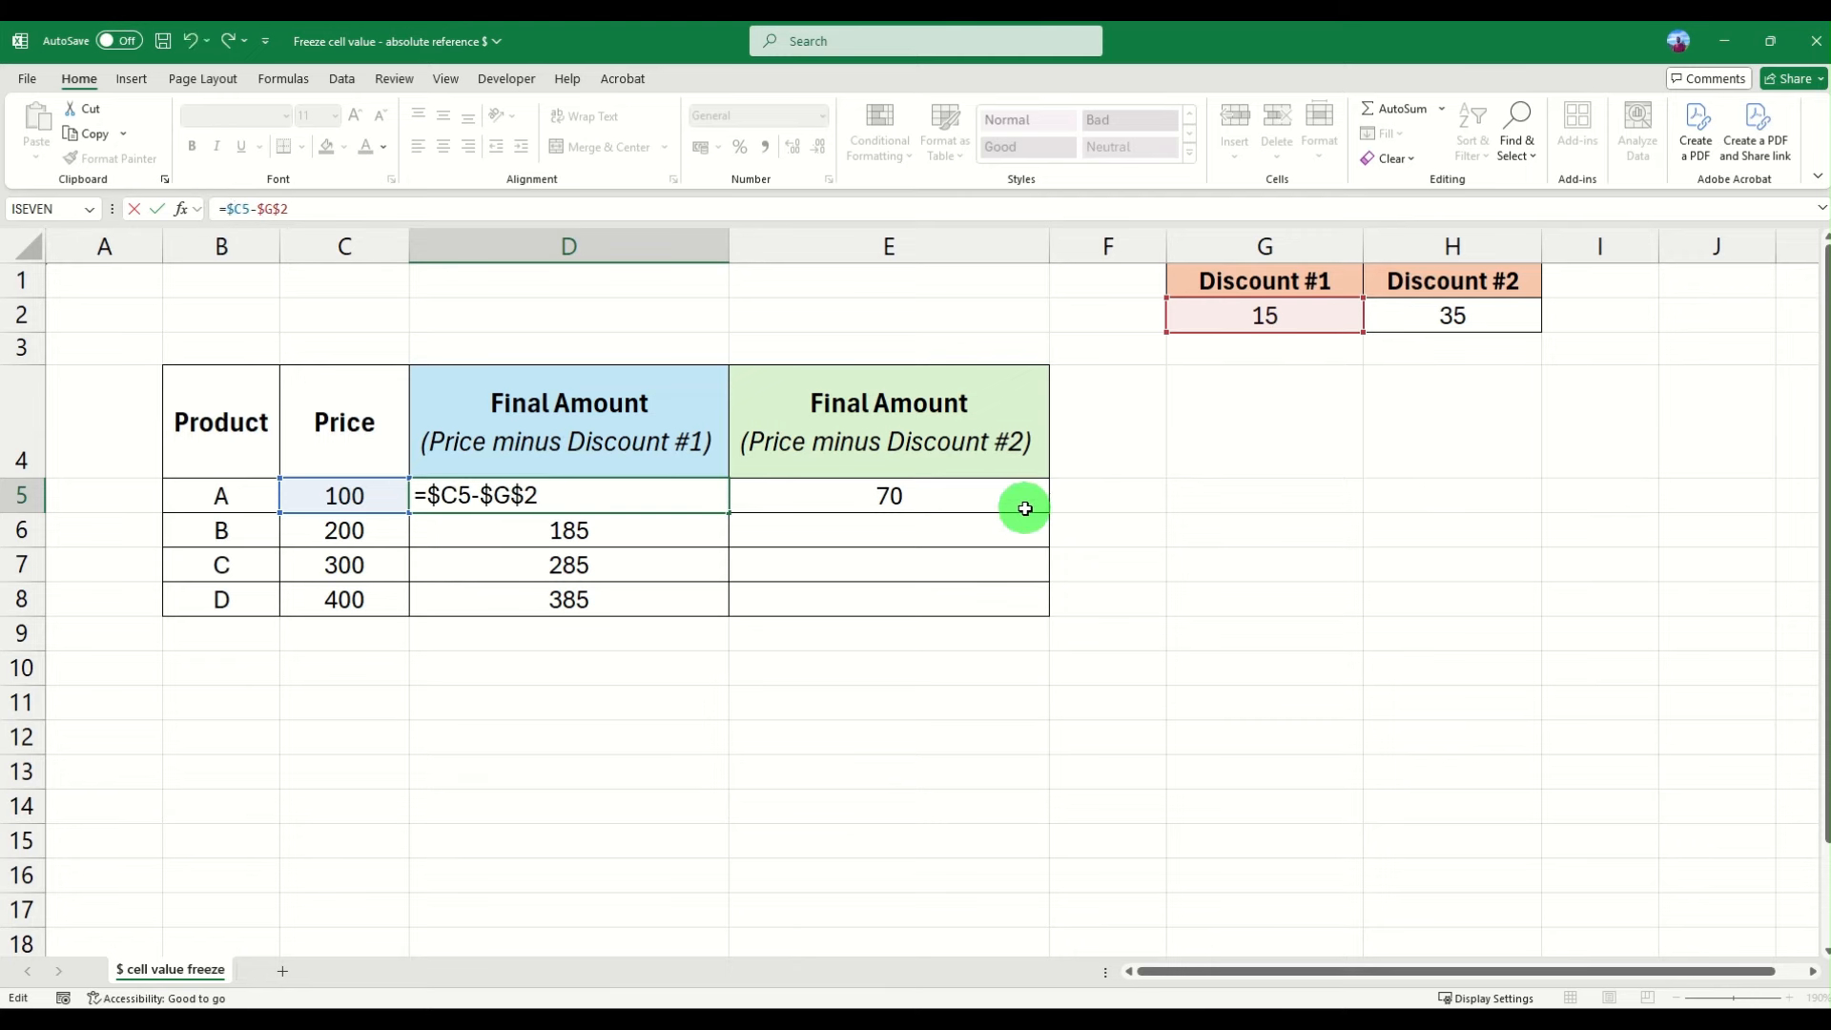
left_click(227, 209)
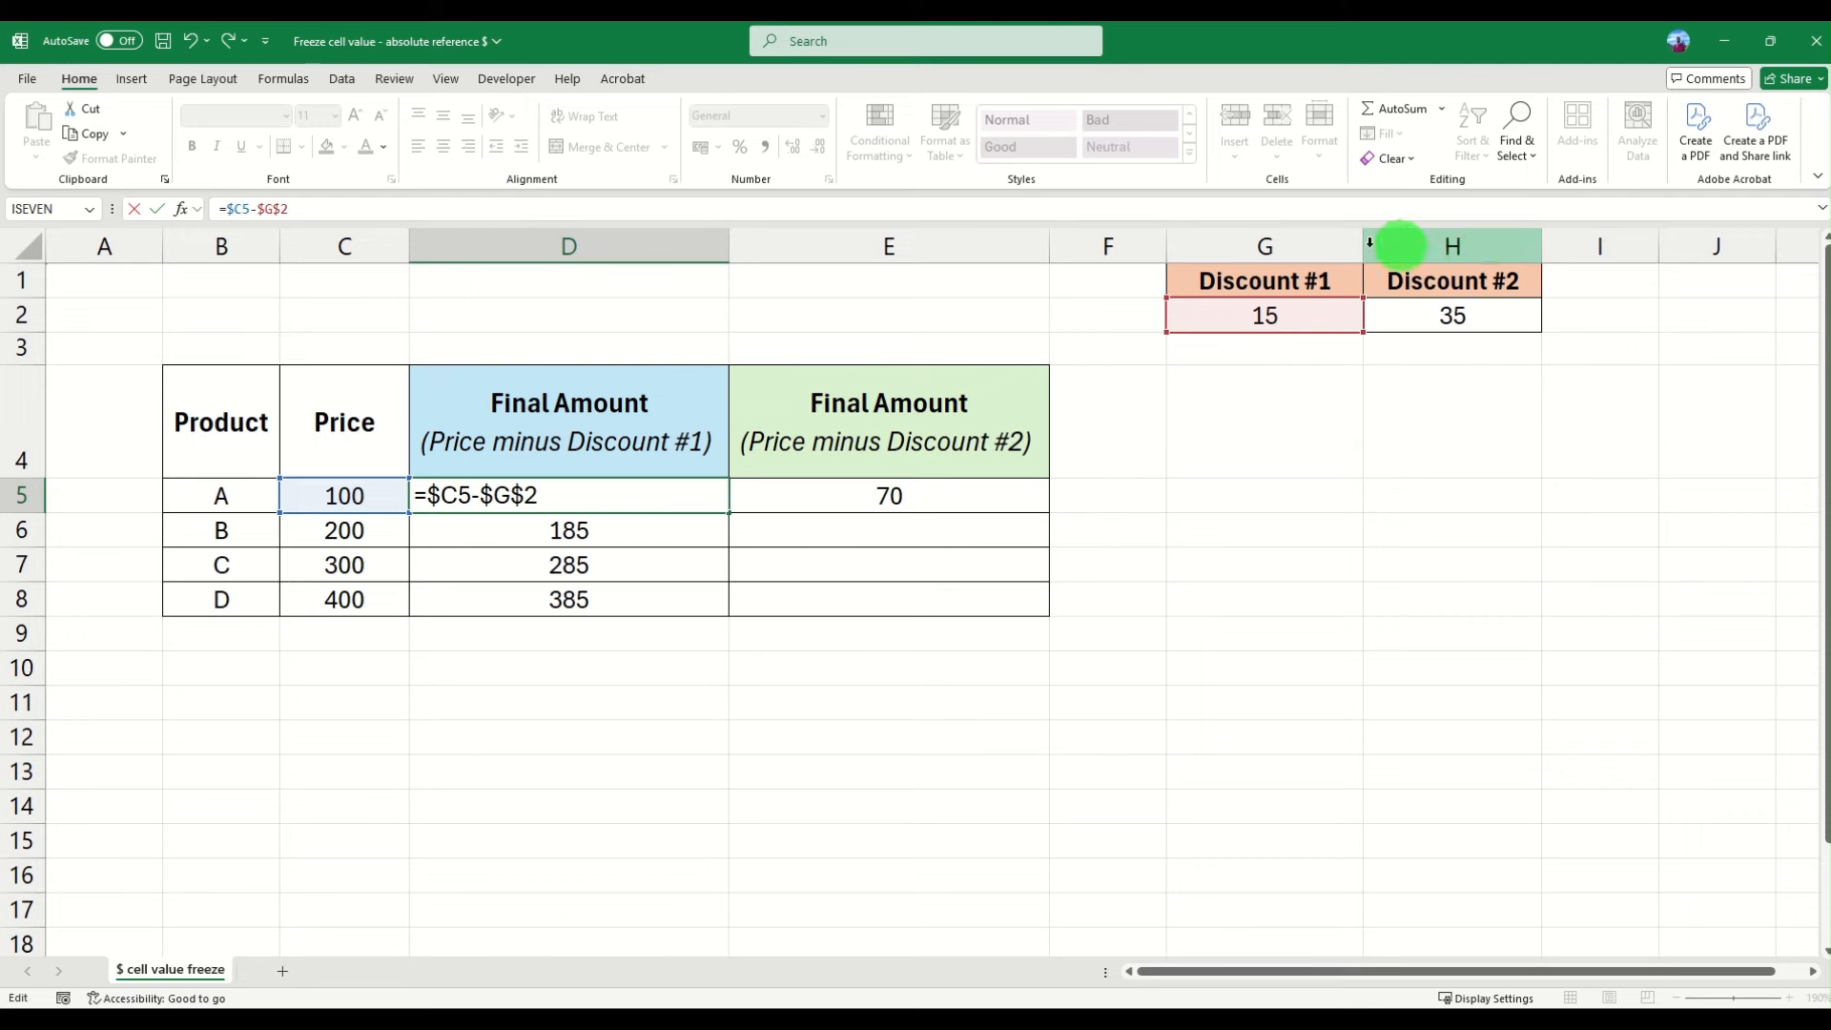
left_click(1432, 240)
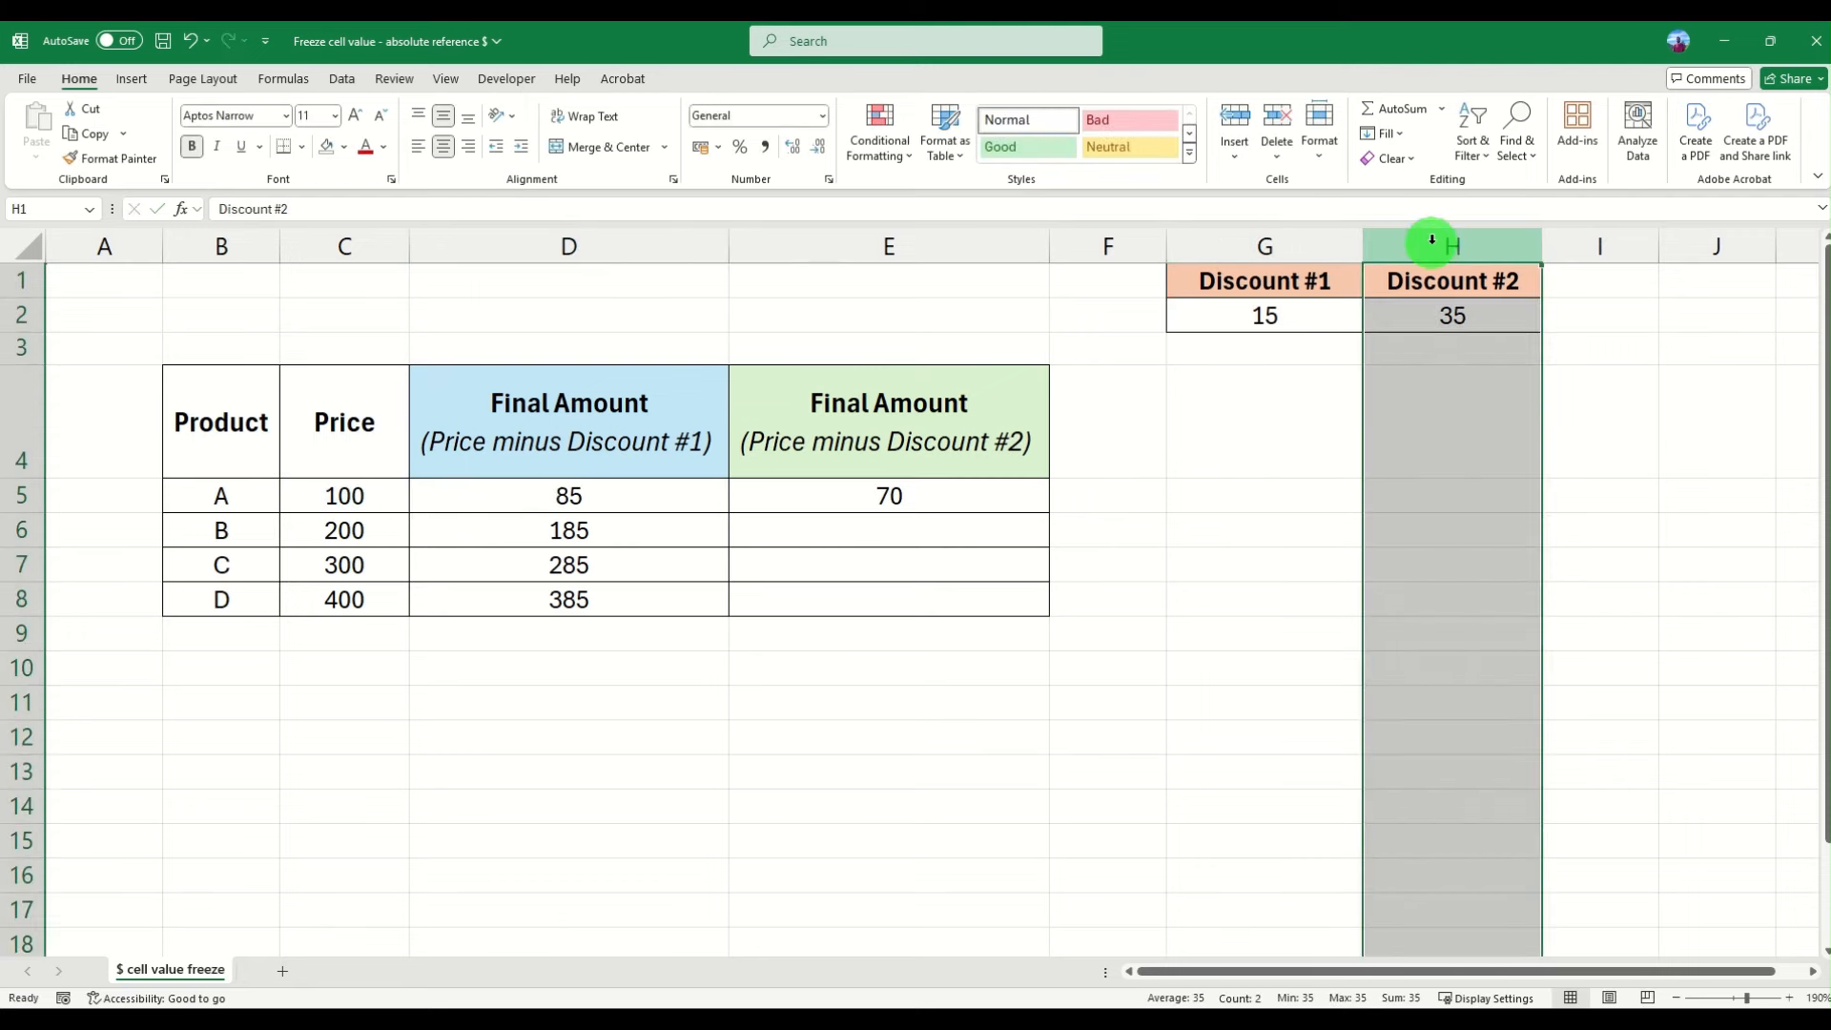
- Change the discount reference in D5 to lock only its row, making the formula =$C5-G$2
left_click(1264, 315)
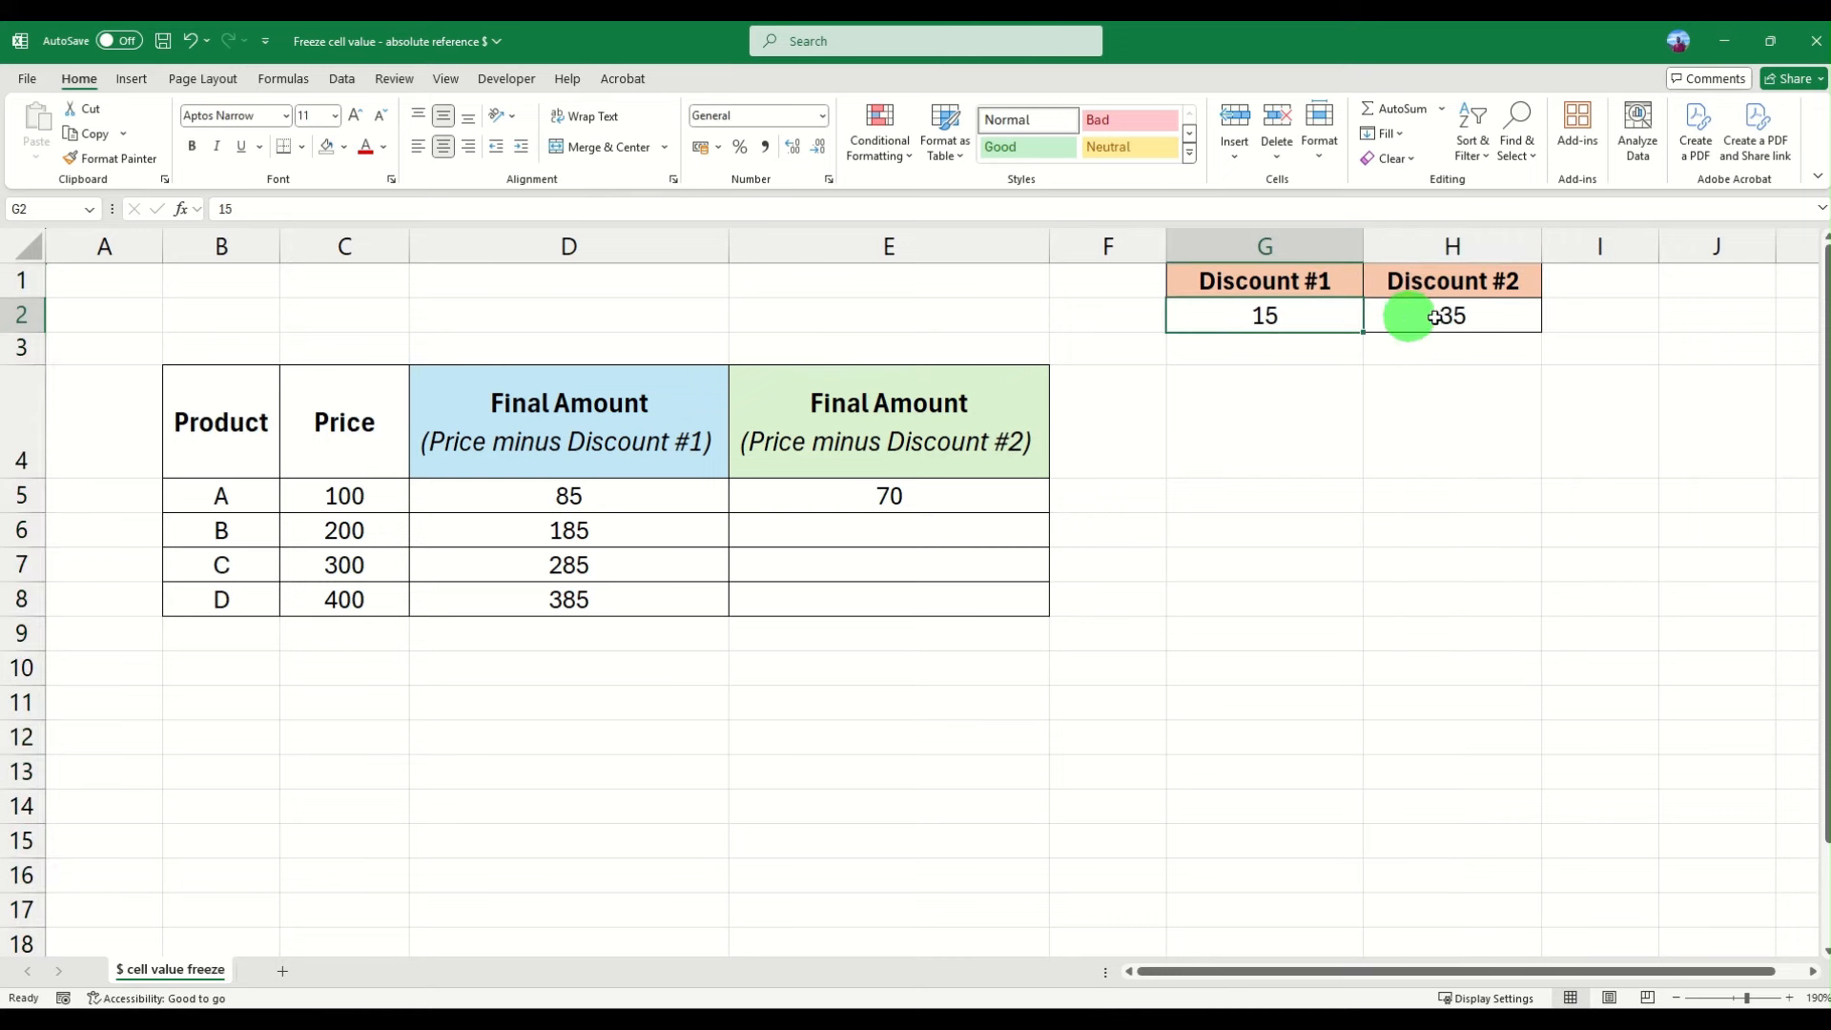
left_click(23, 313)
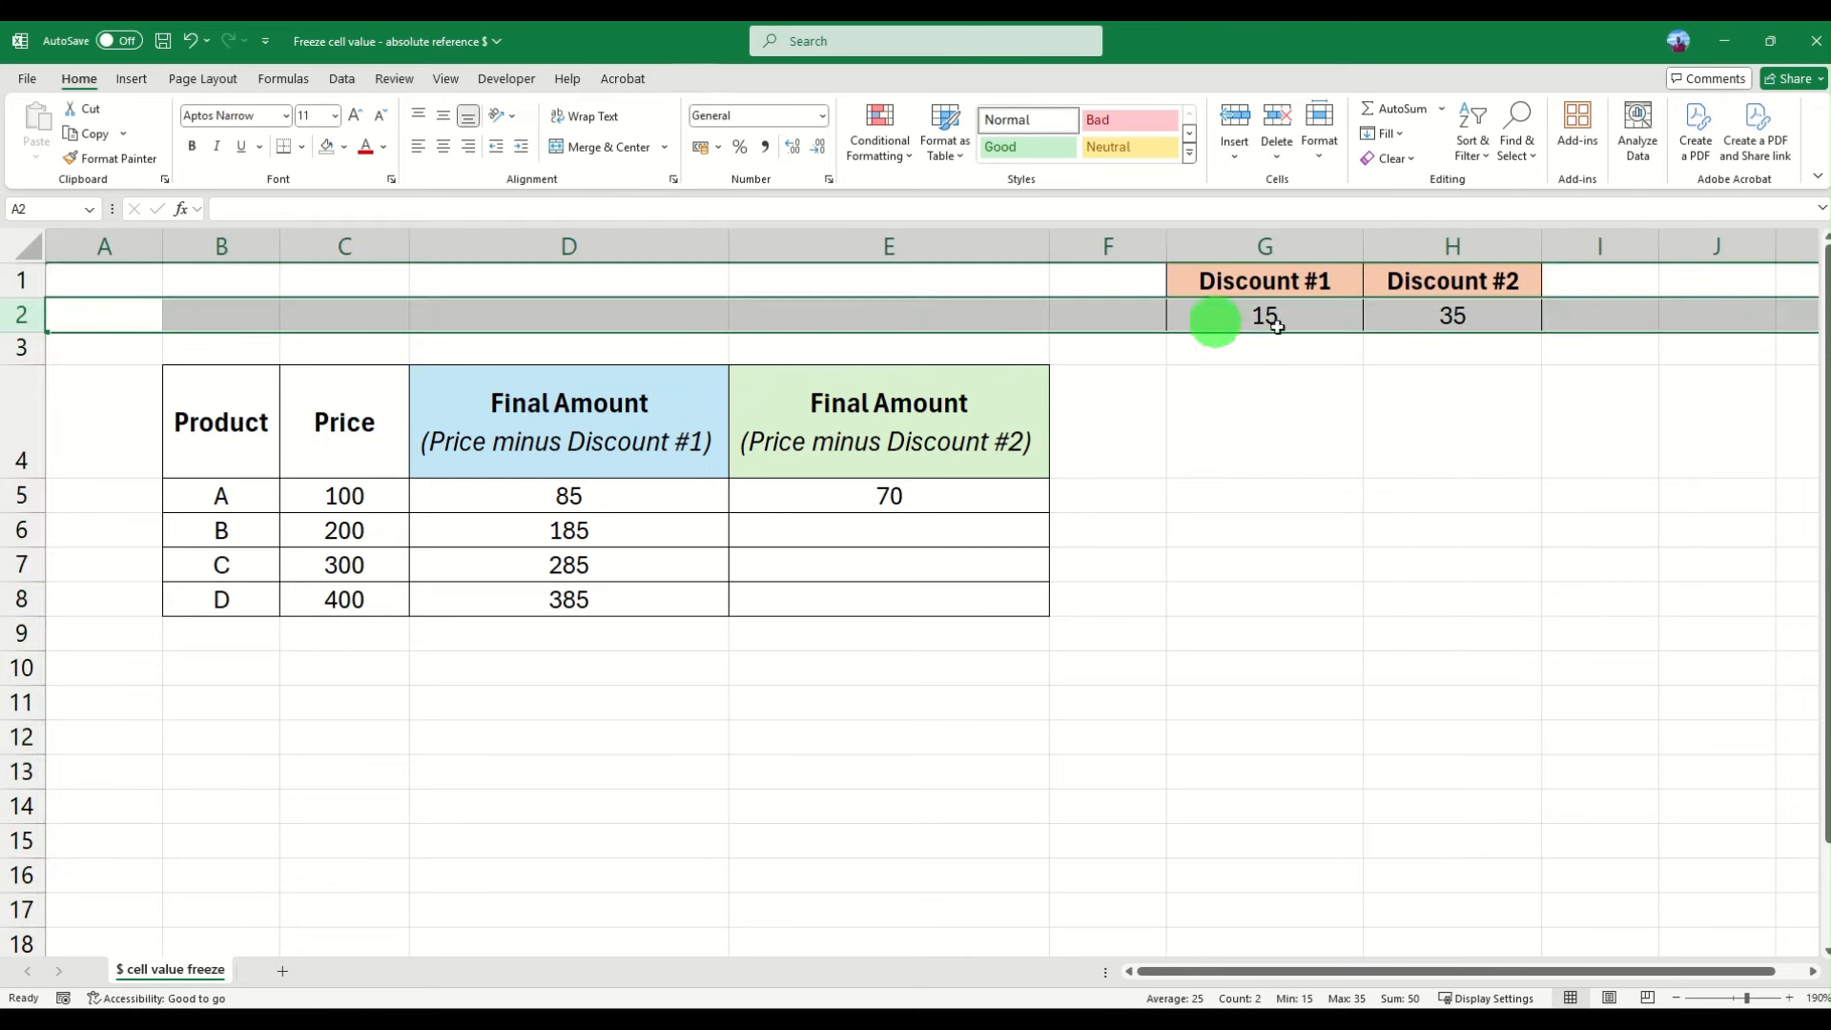
left_click(1342, 320)
left_click(1505, 313)
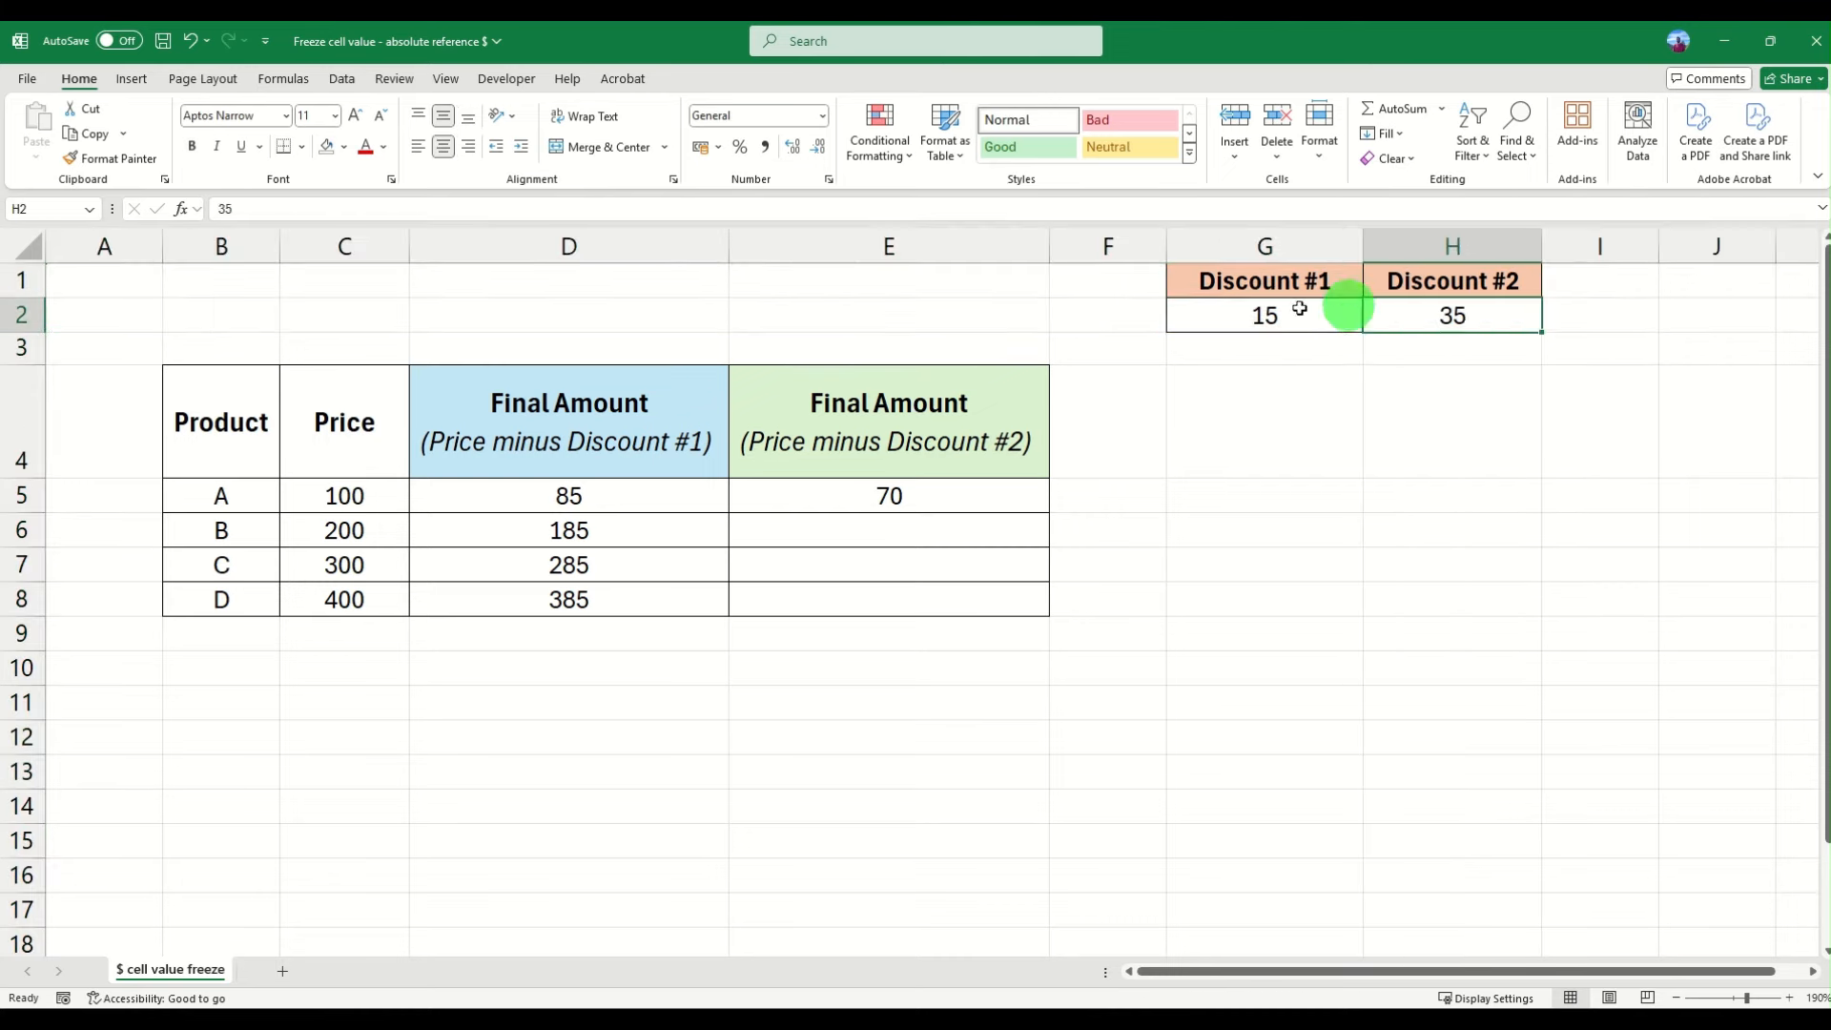
left_click(23, 313)
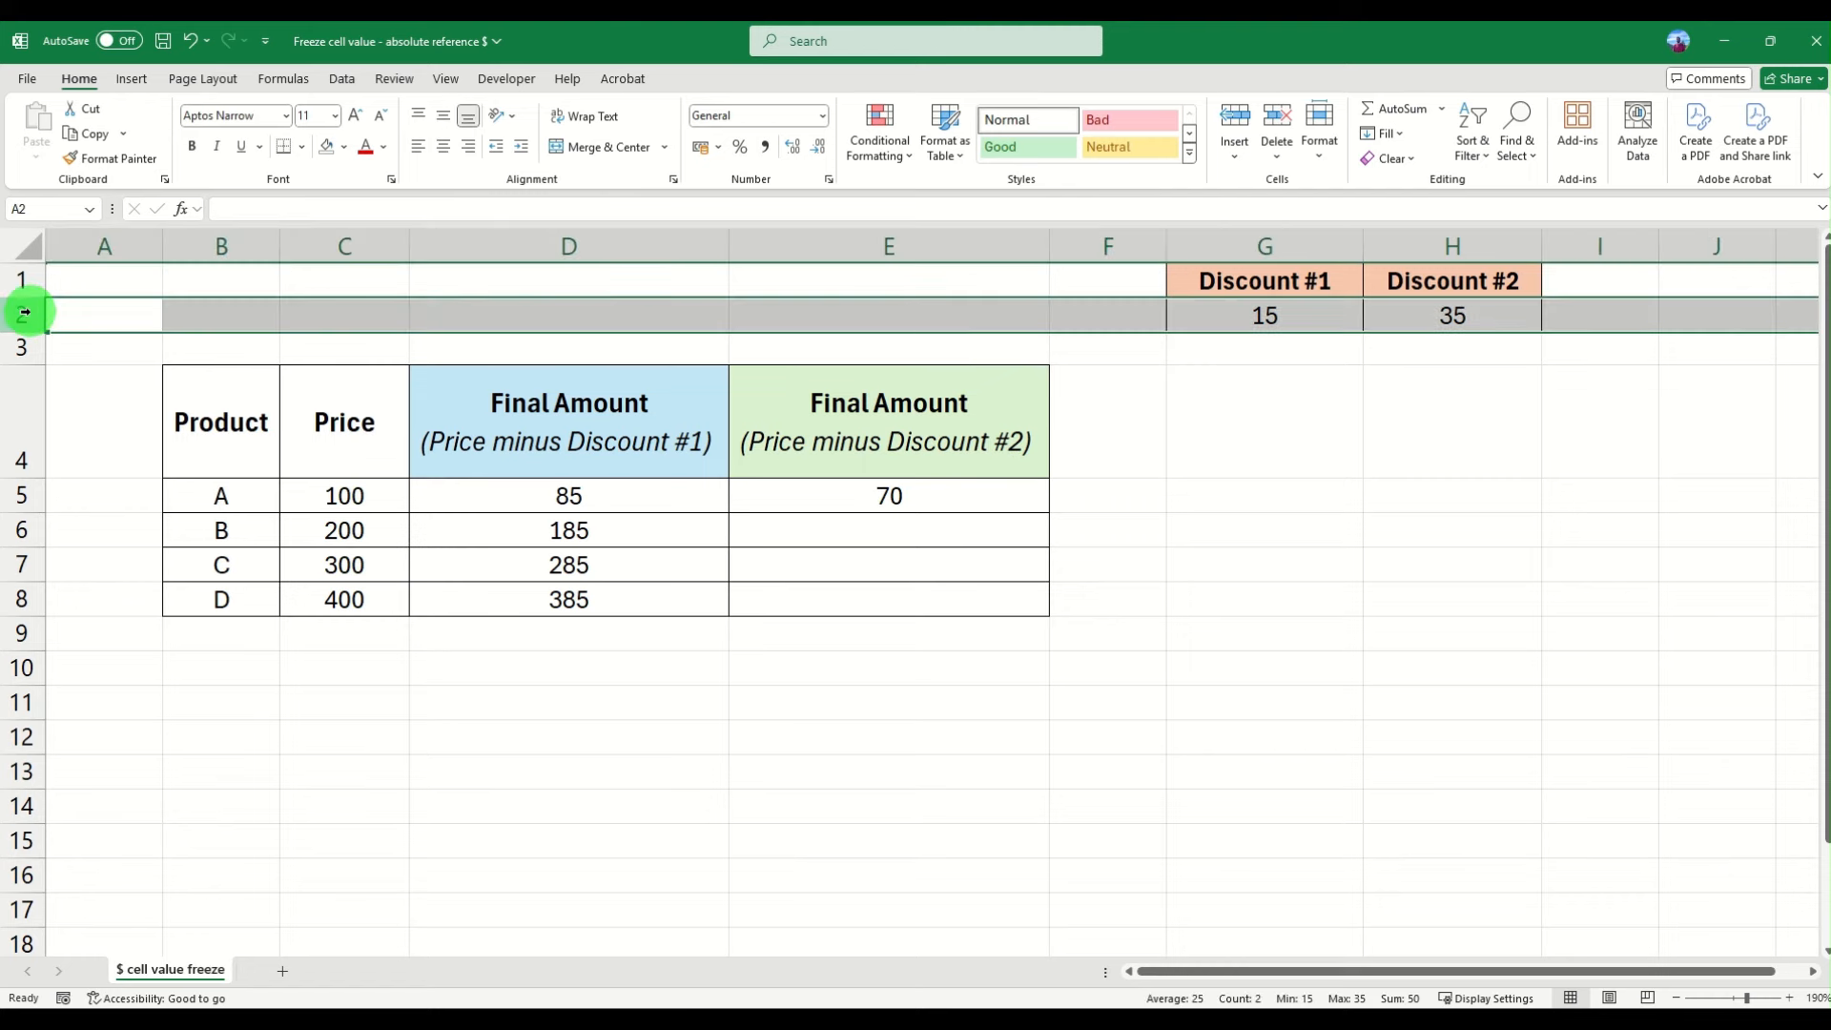
left_click(553, 496)
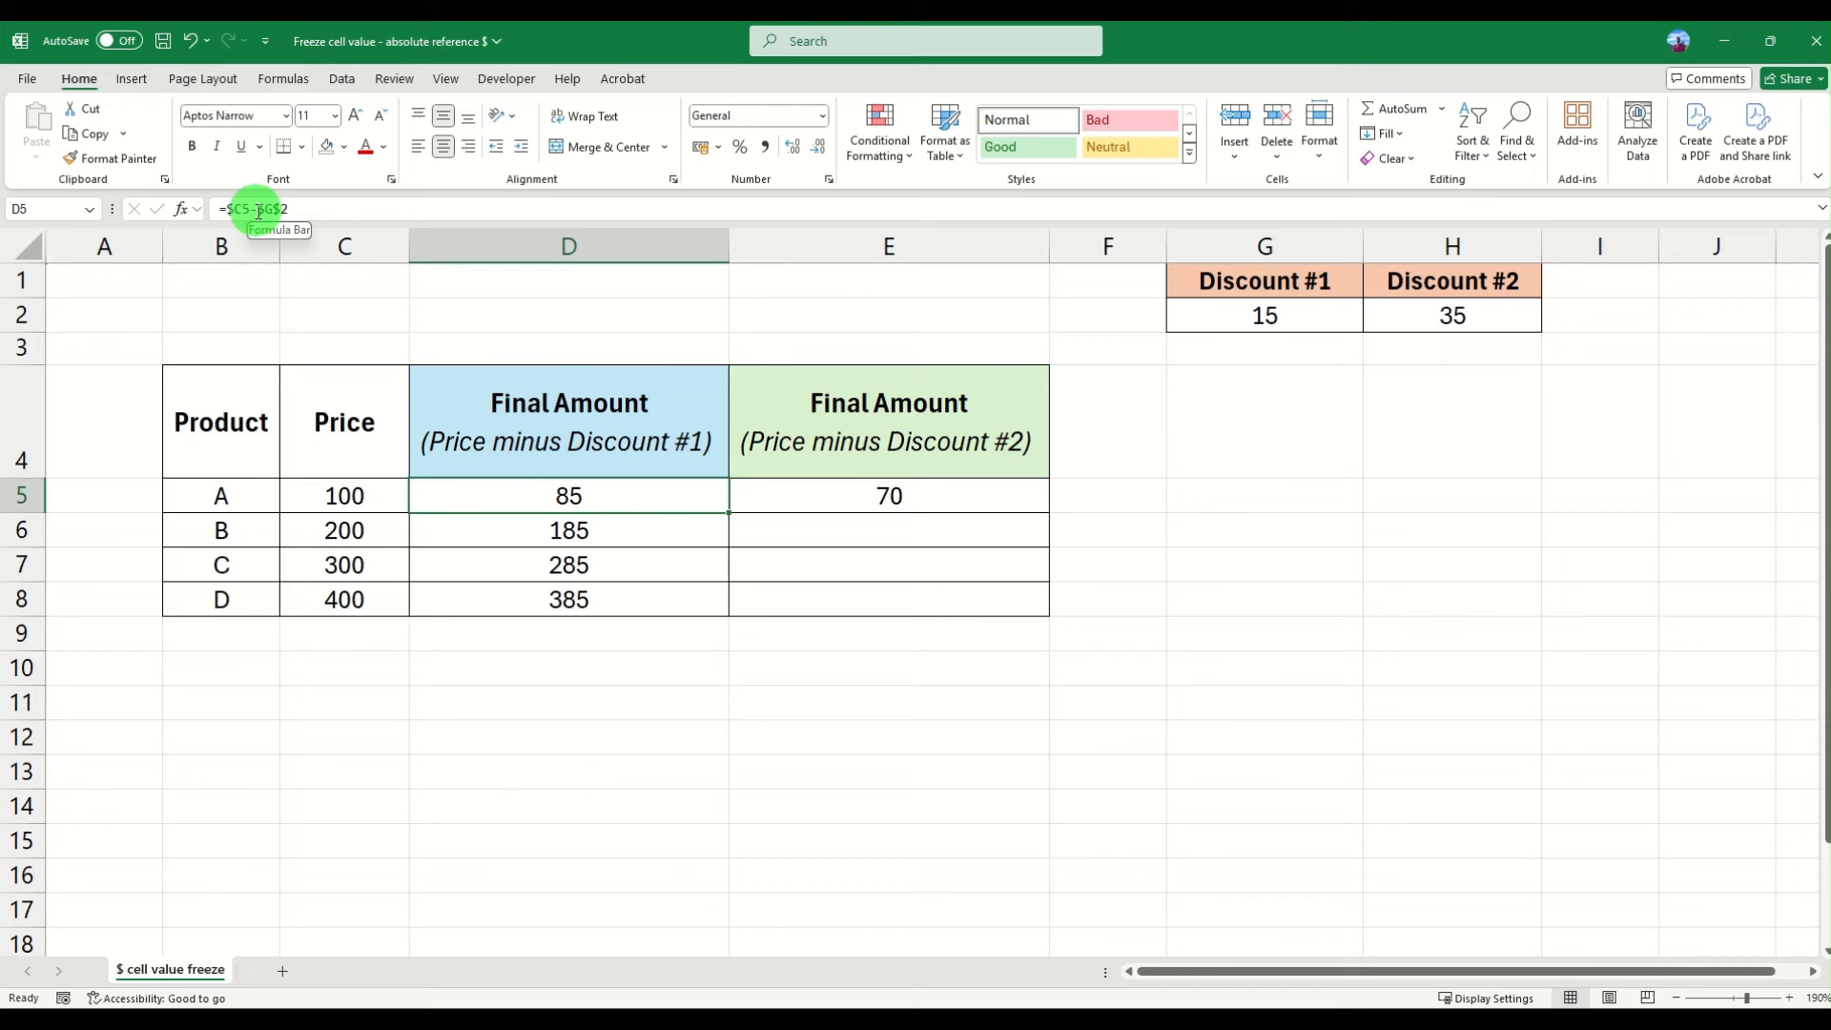
left_click(259, 212)
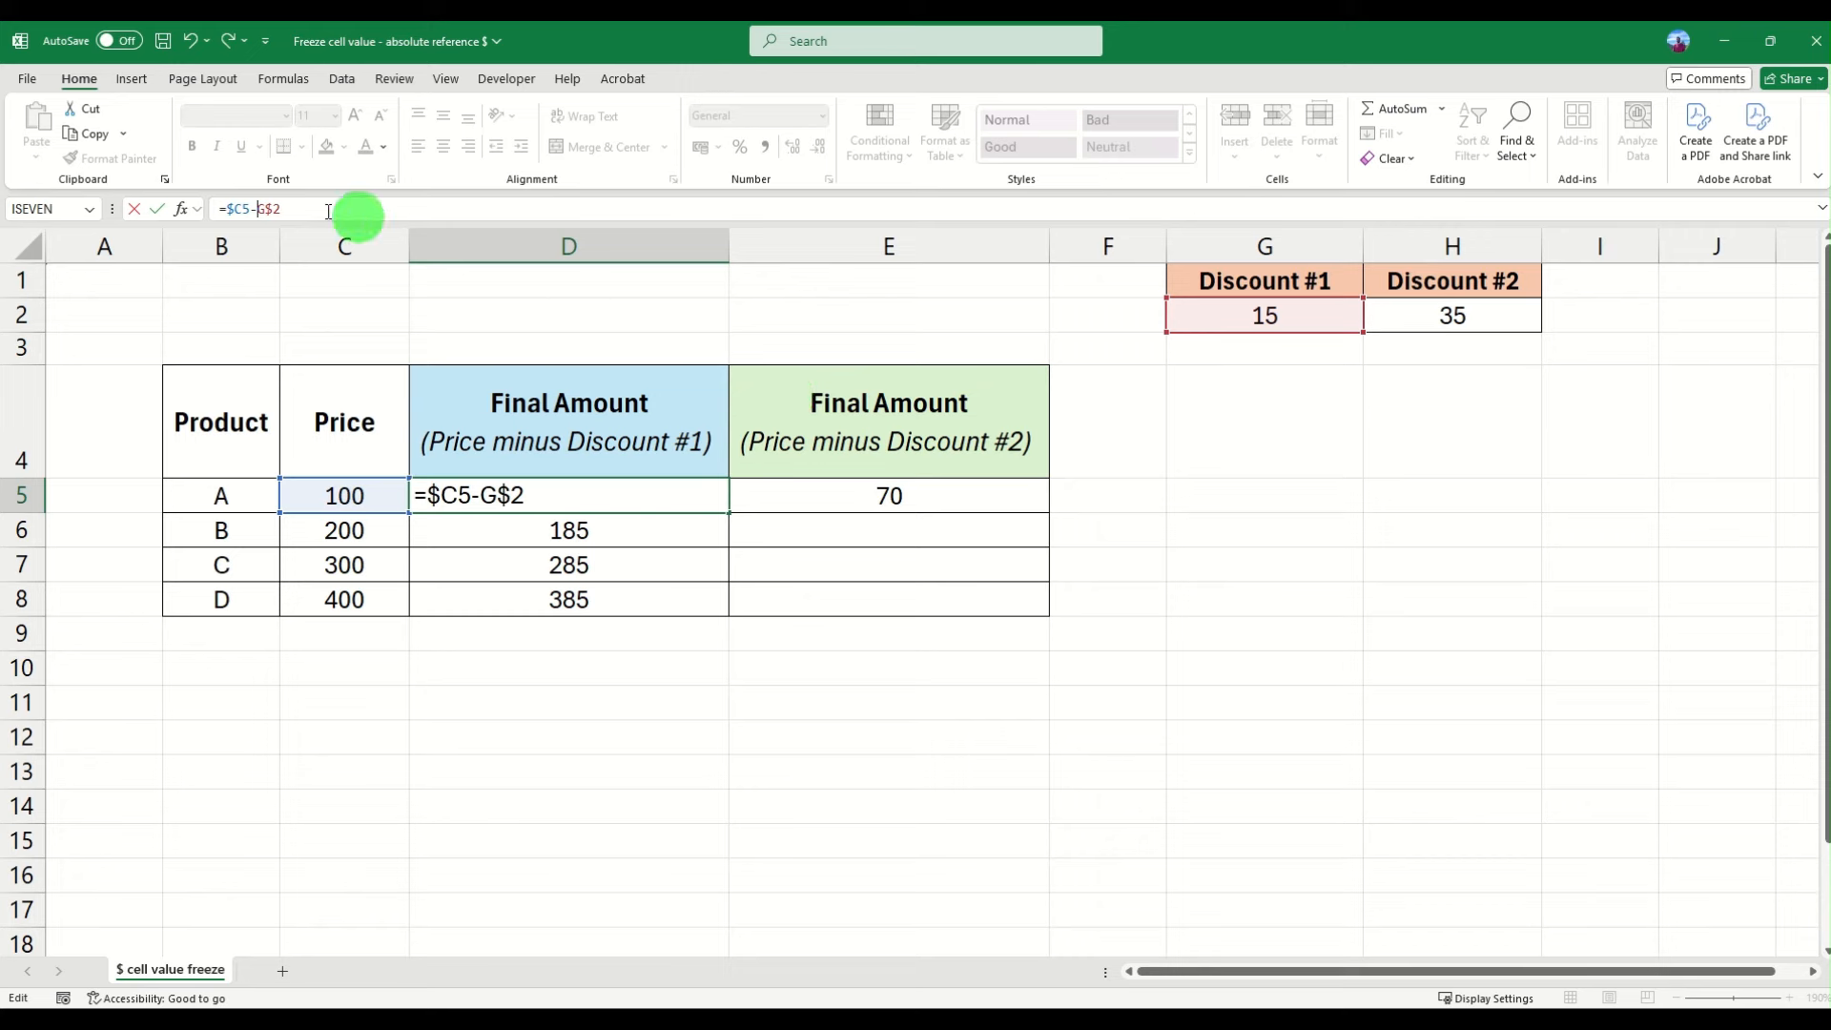
double_click(270, 209)
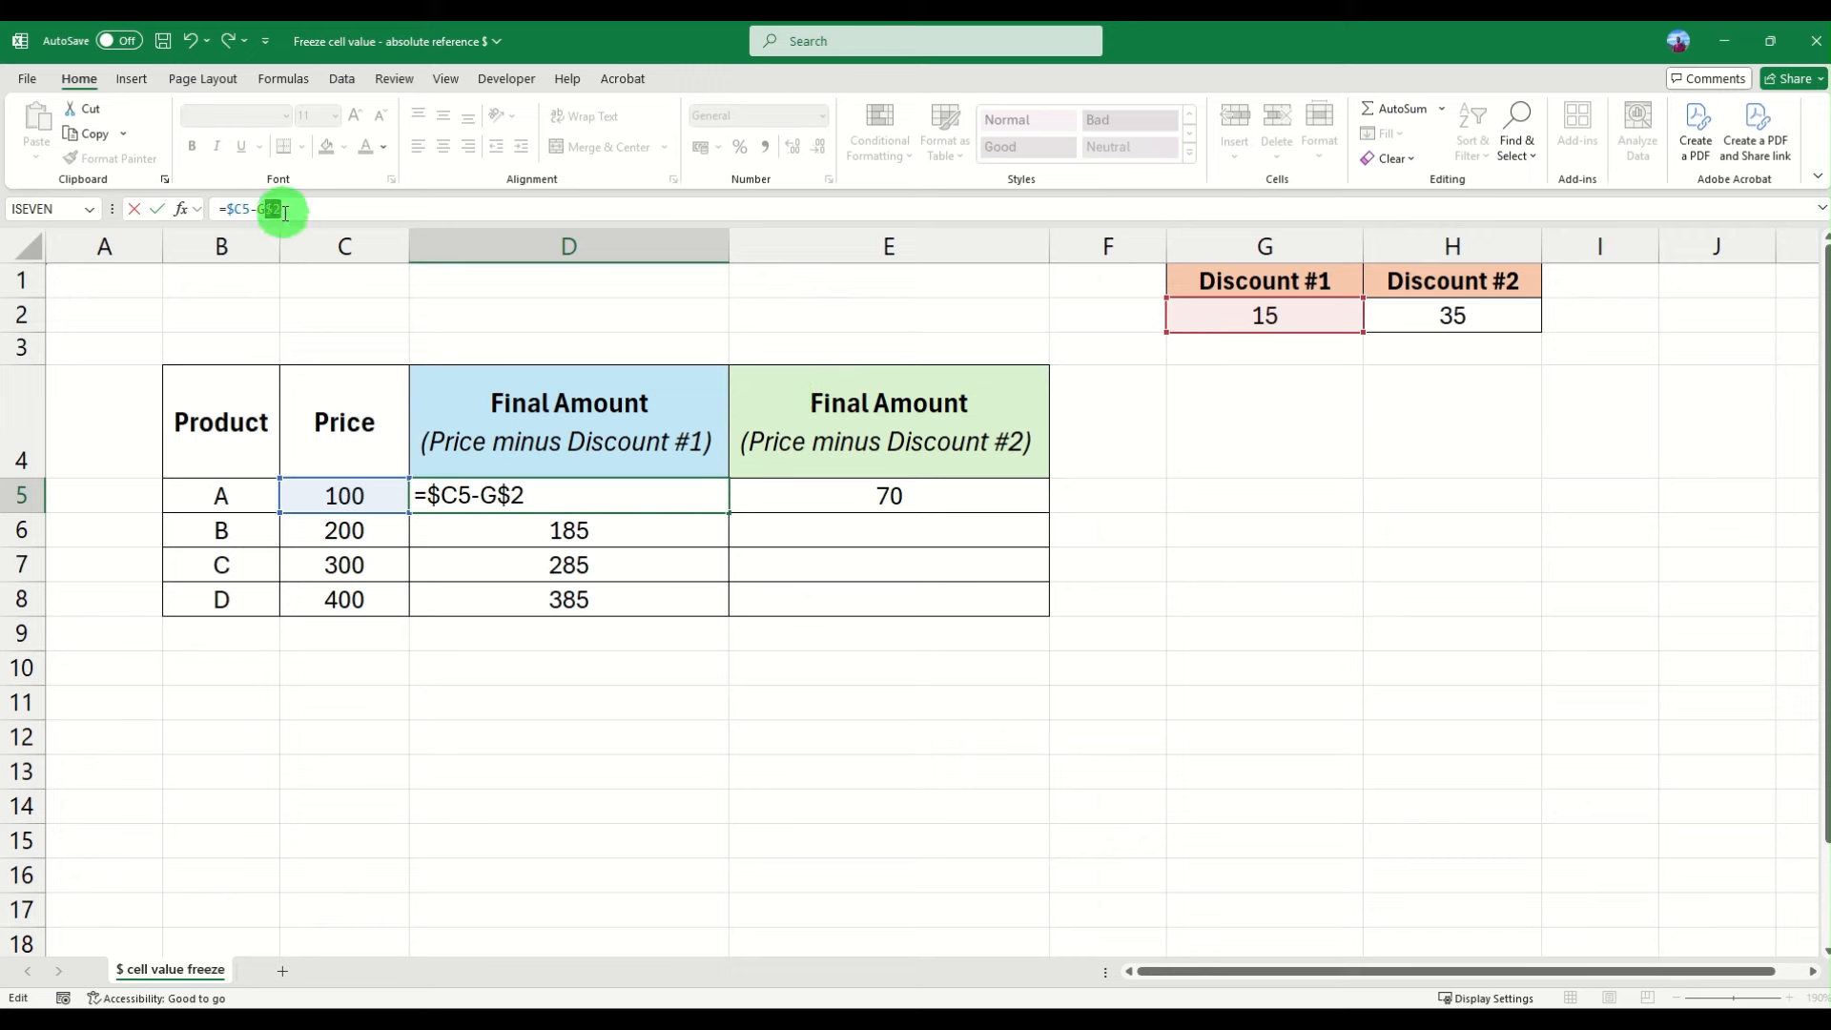
left_click(271, 208)
key("Return")
- Fill the D5 formula down the Final Amount column through D8
left_click(573, 494)
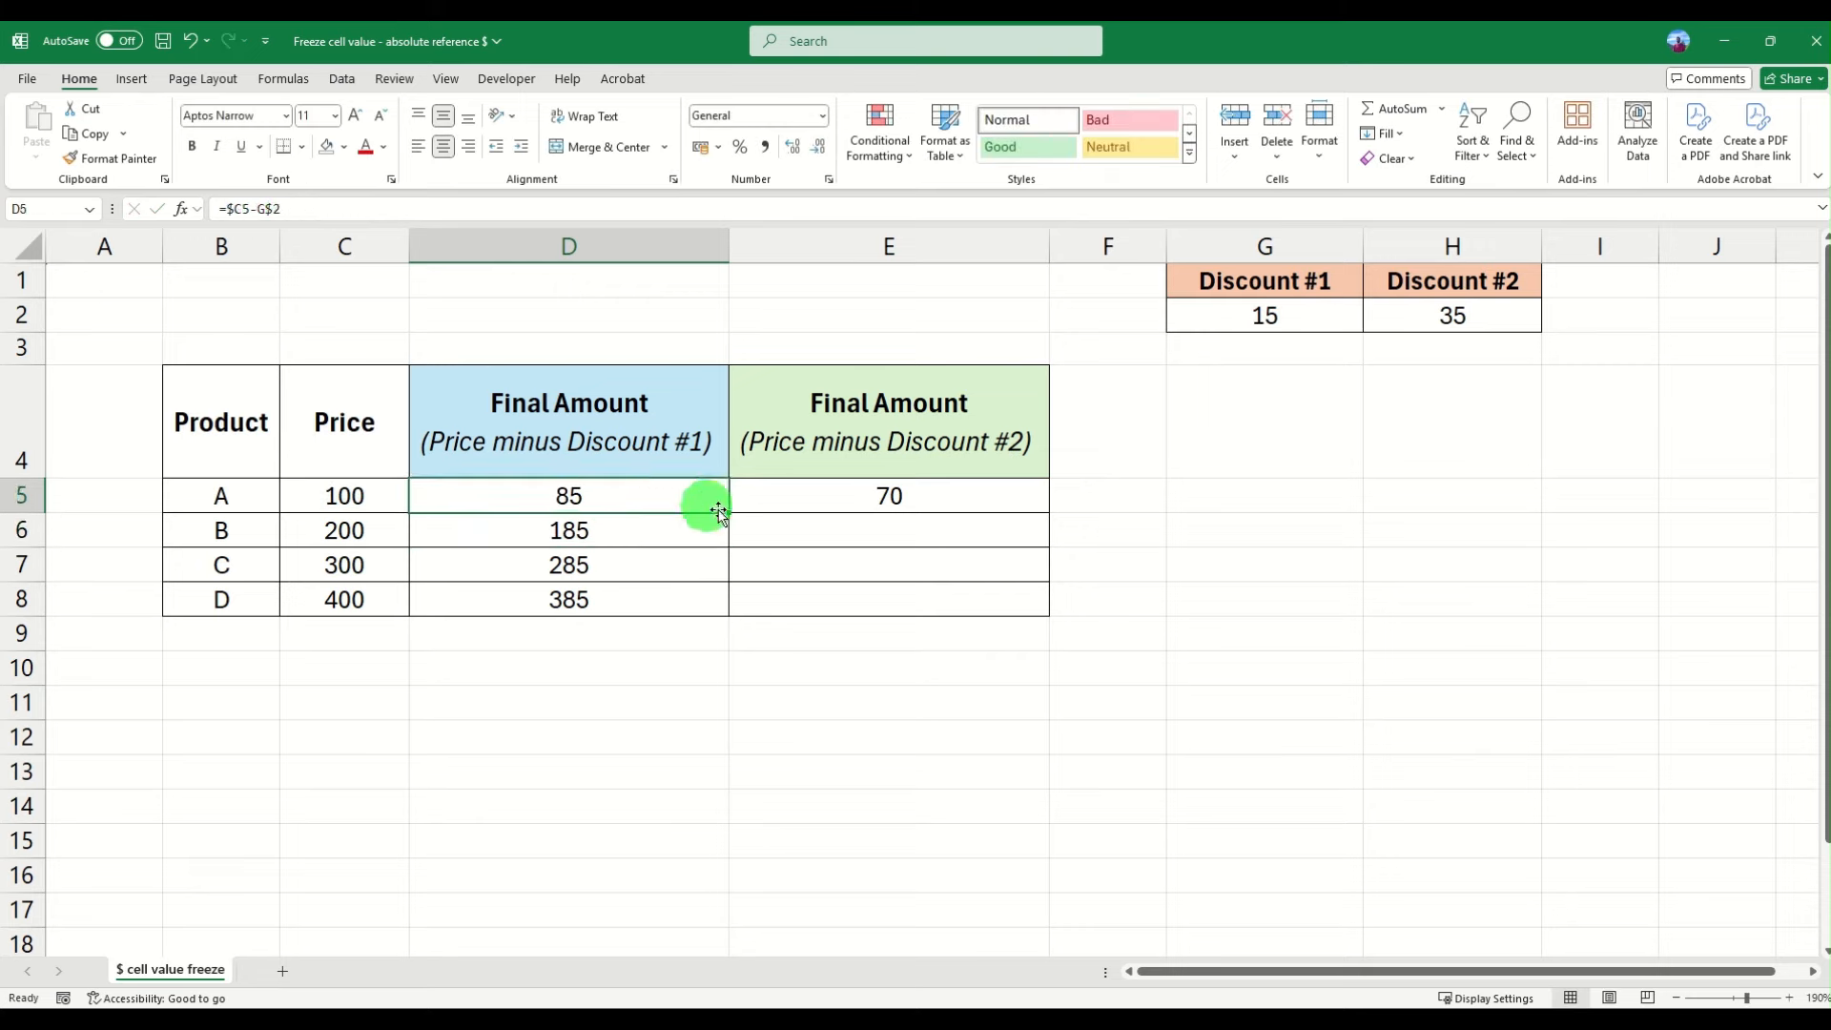
left_click_drag(730, 510, 724, 614)
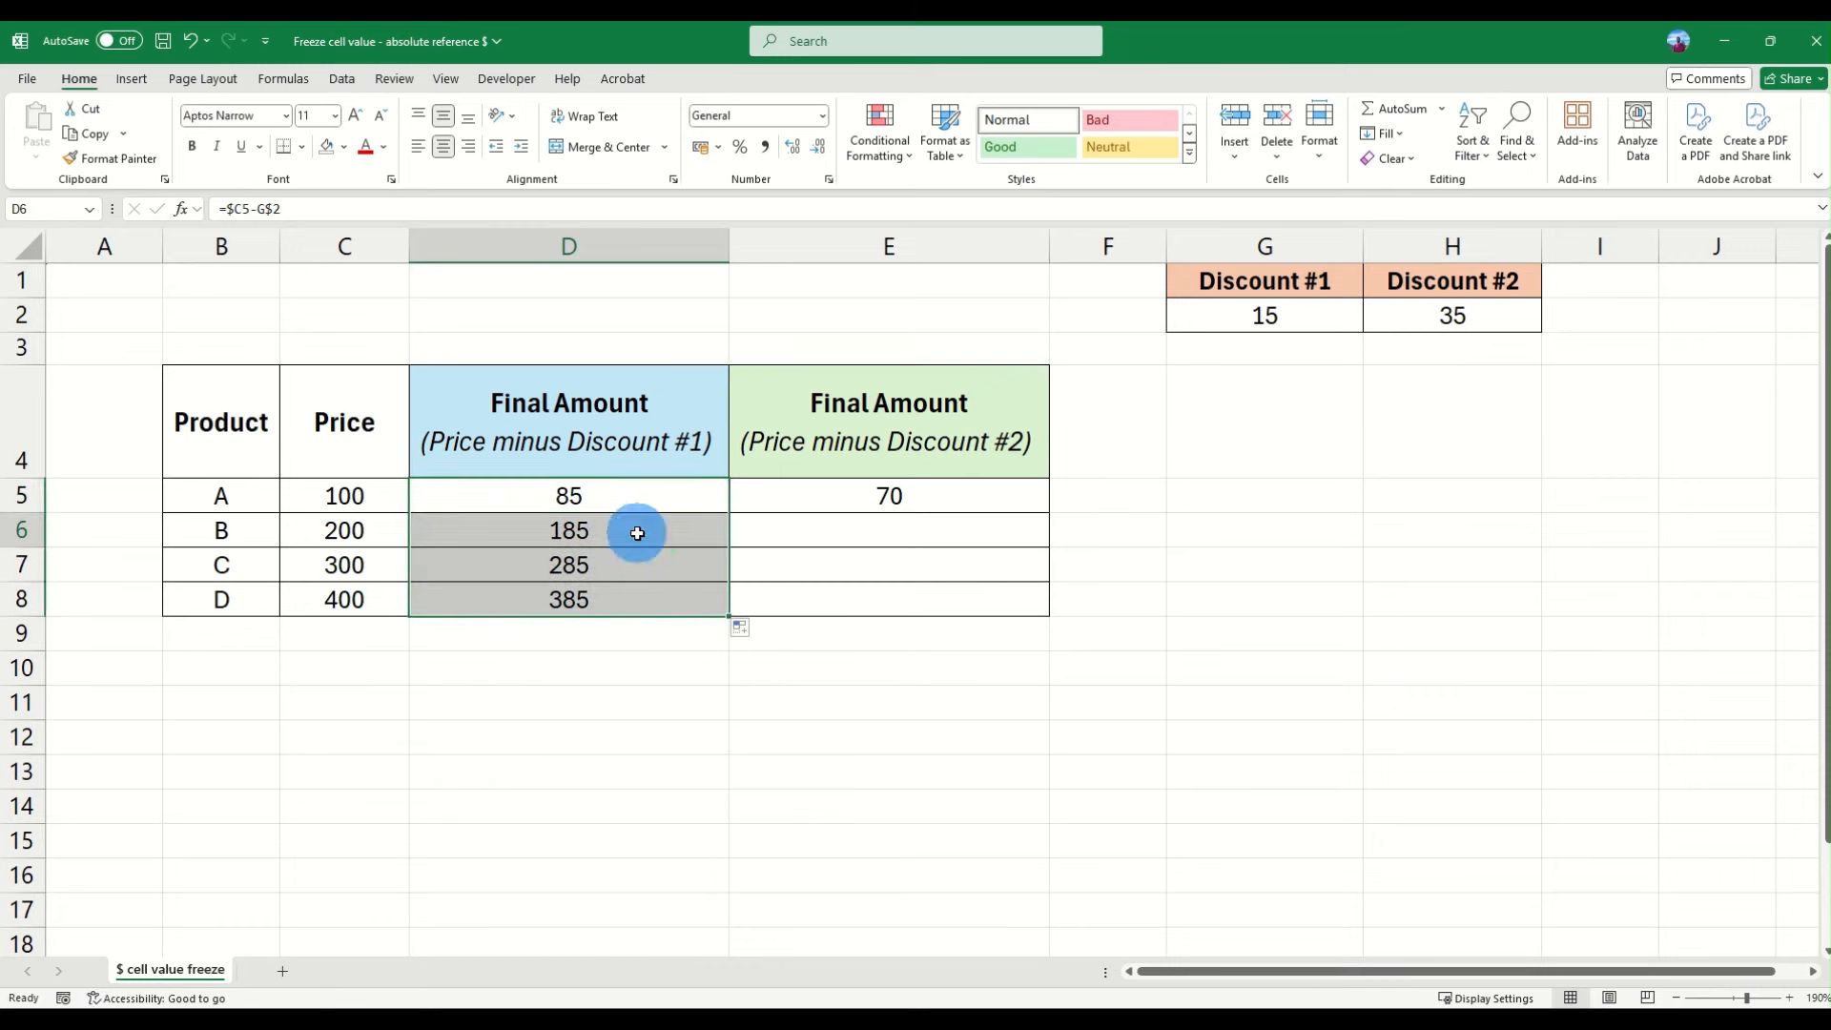
- Inspect the filled formulas in D5 through D8 for their price and discount references
left_click(626, 563)
left_click(614, 601)
left_click(586, 528)
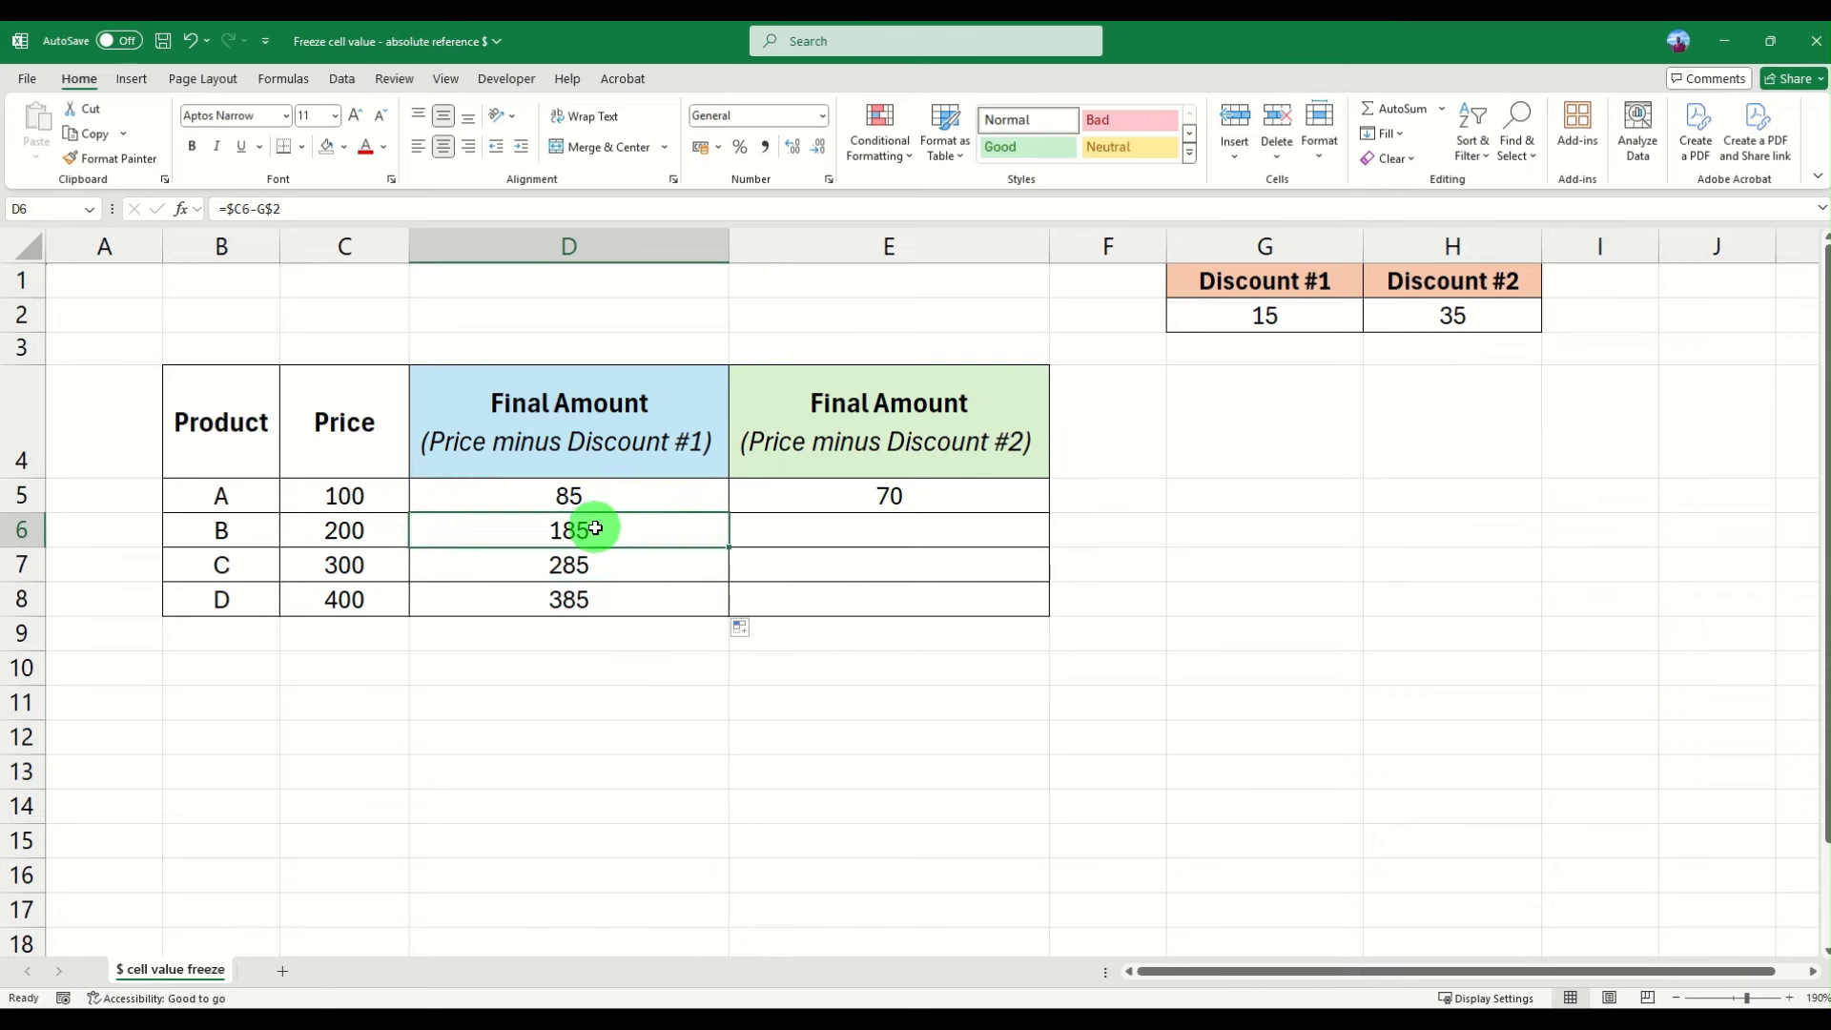
left_click(600, 491)
left_click(599, 527)
left_click(592, 562)
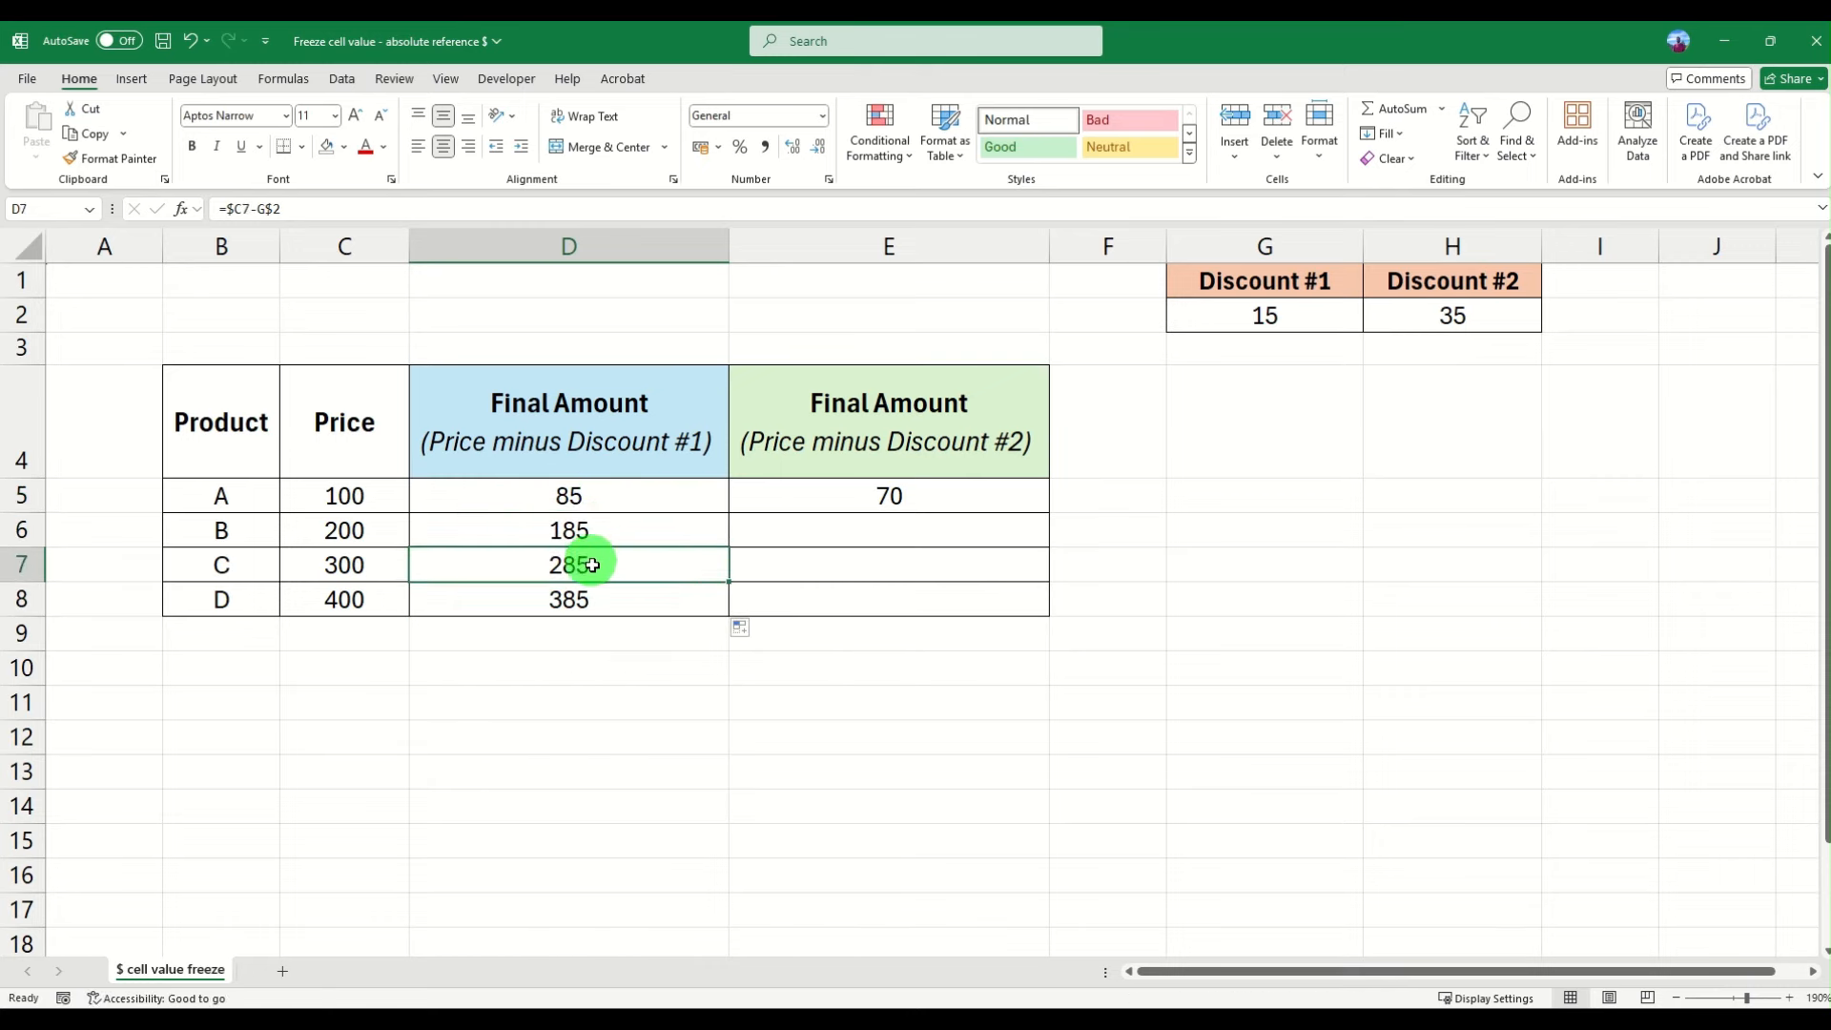
left_click(595, 599)
left_click(593, 532)
left_click(601, 491)
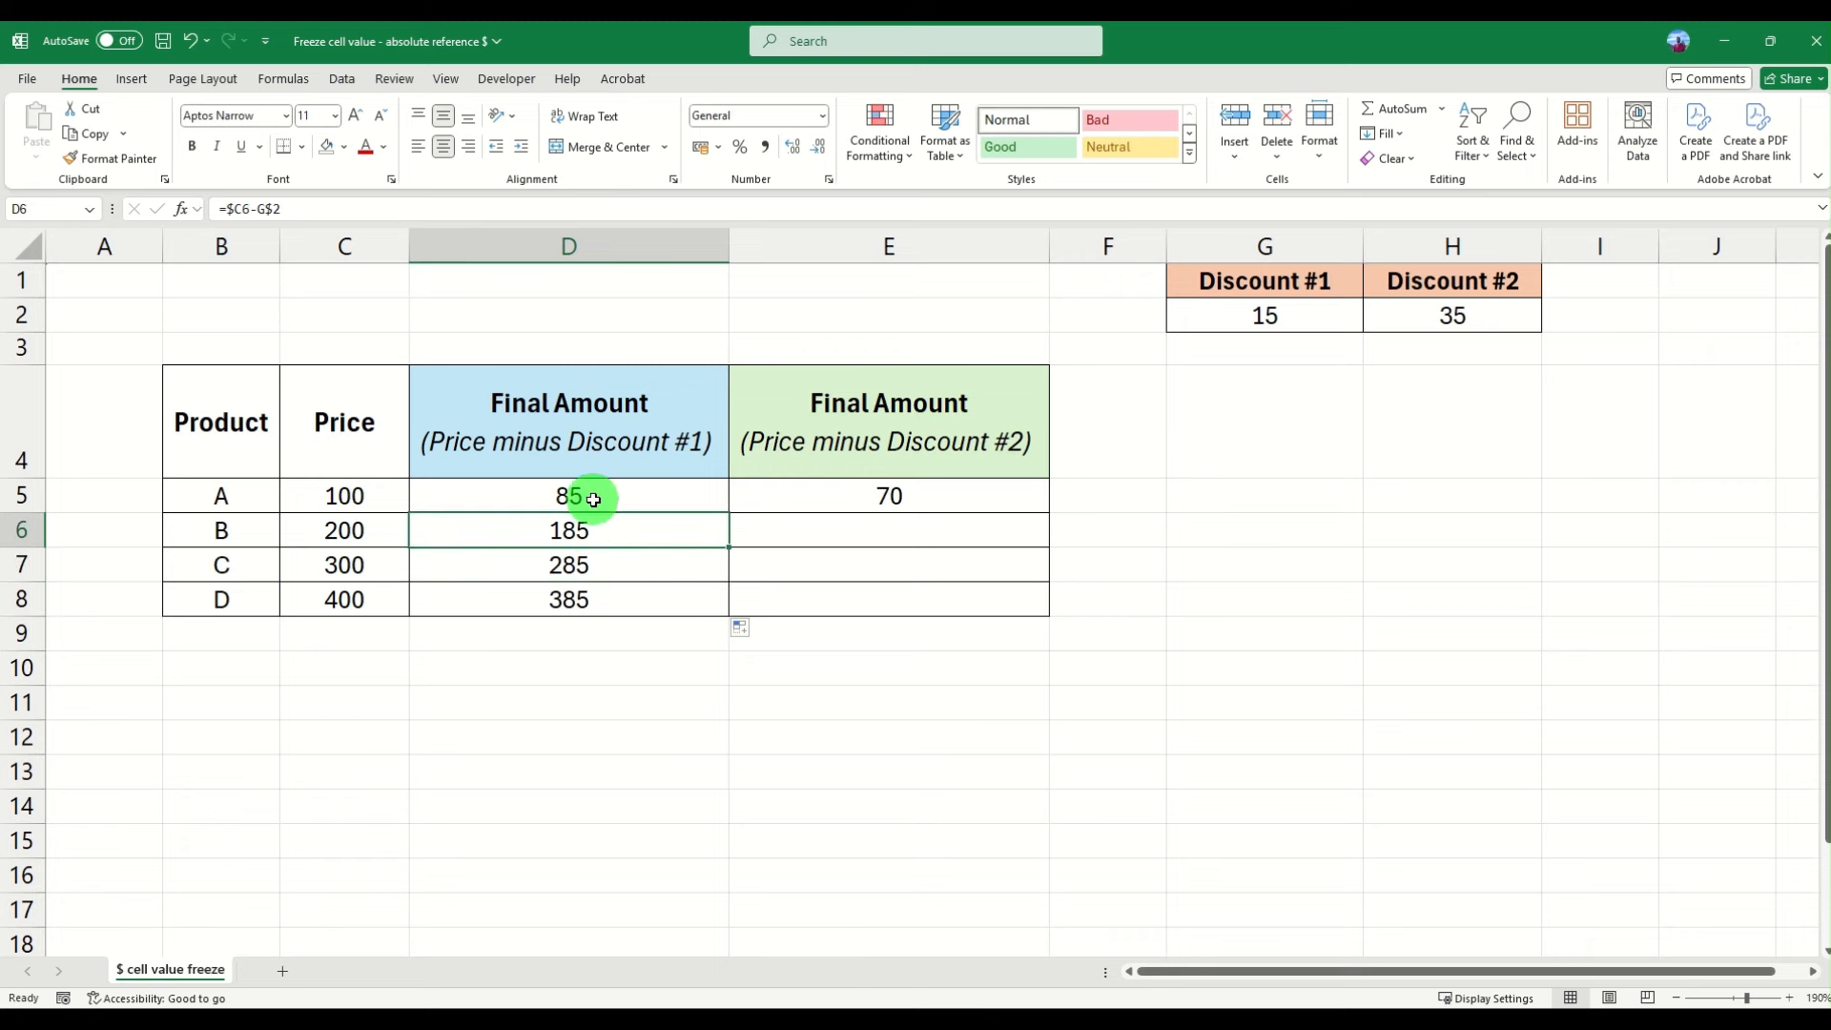
left_click(596, 530)
left_click(604, 560)
left_click(594, 532)
left_click(597, 563)
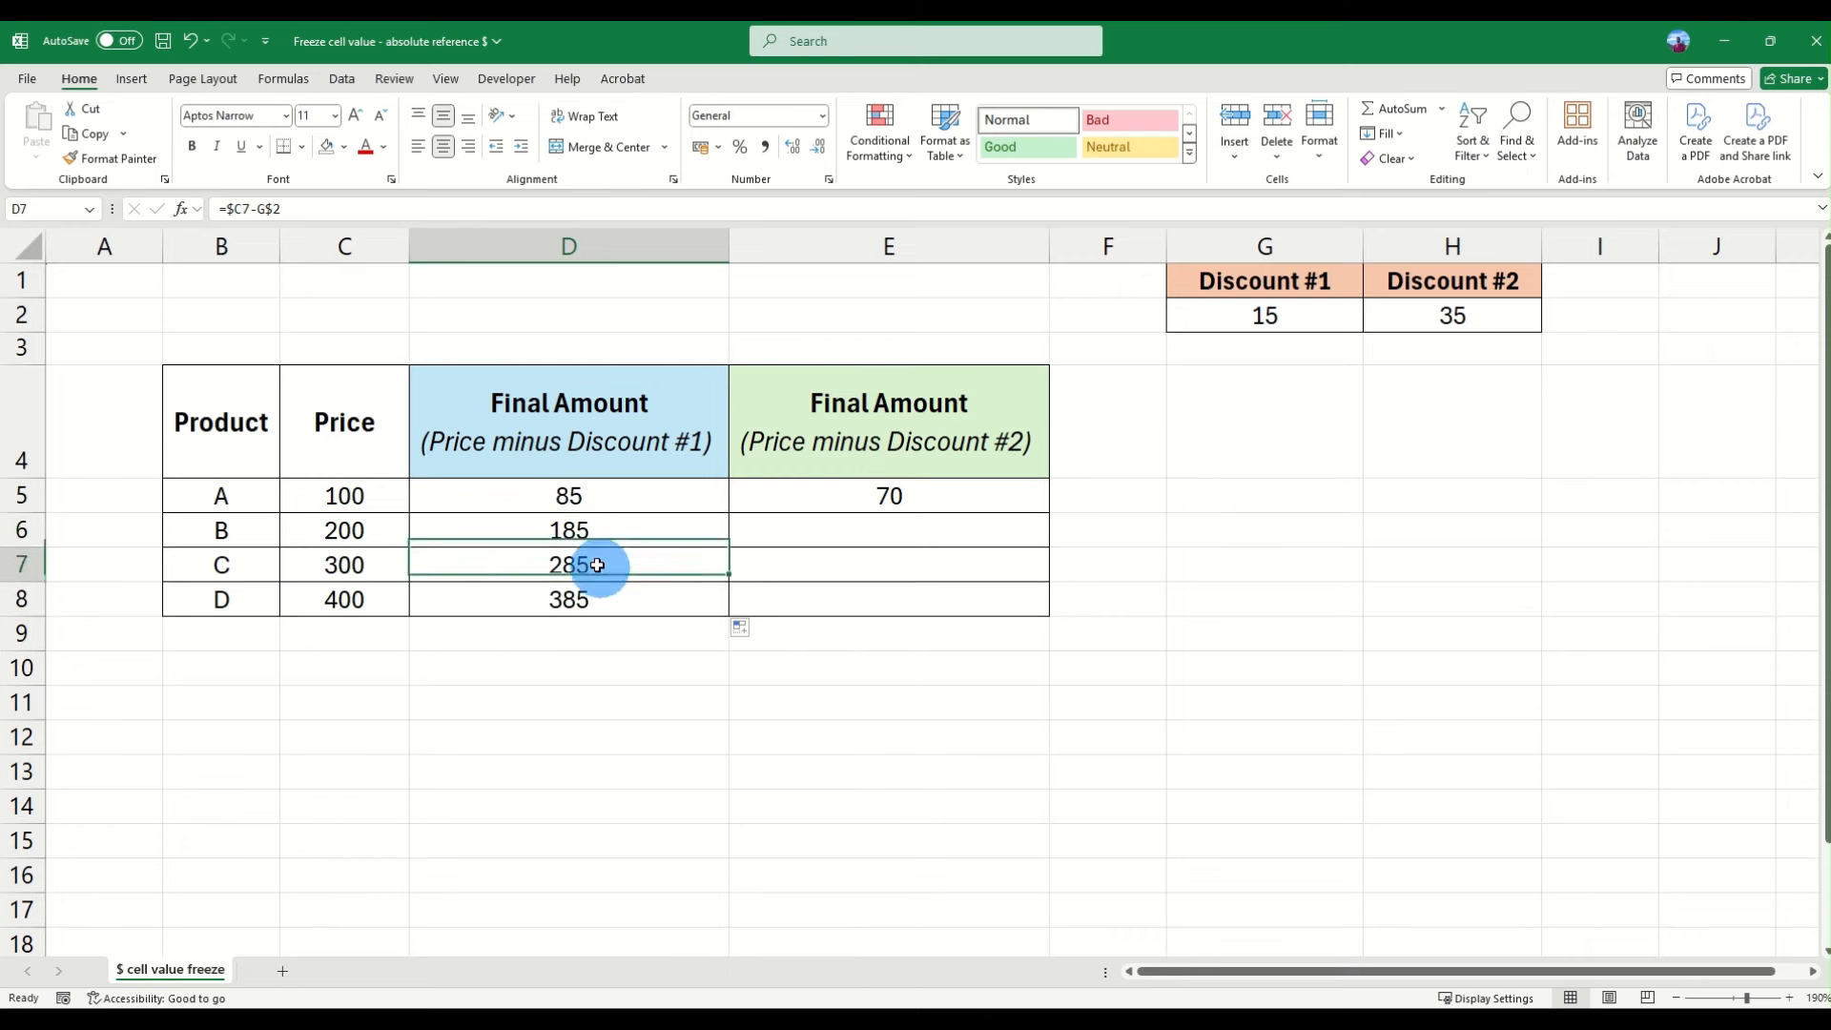
left_click(597, 601)
- Fill the =$C5-G$2 formula from D5 right into E5 and inspect its references
left_click(602, 504)
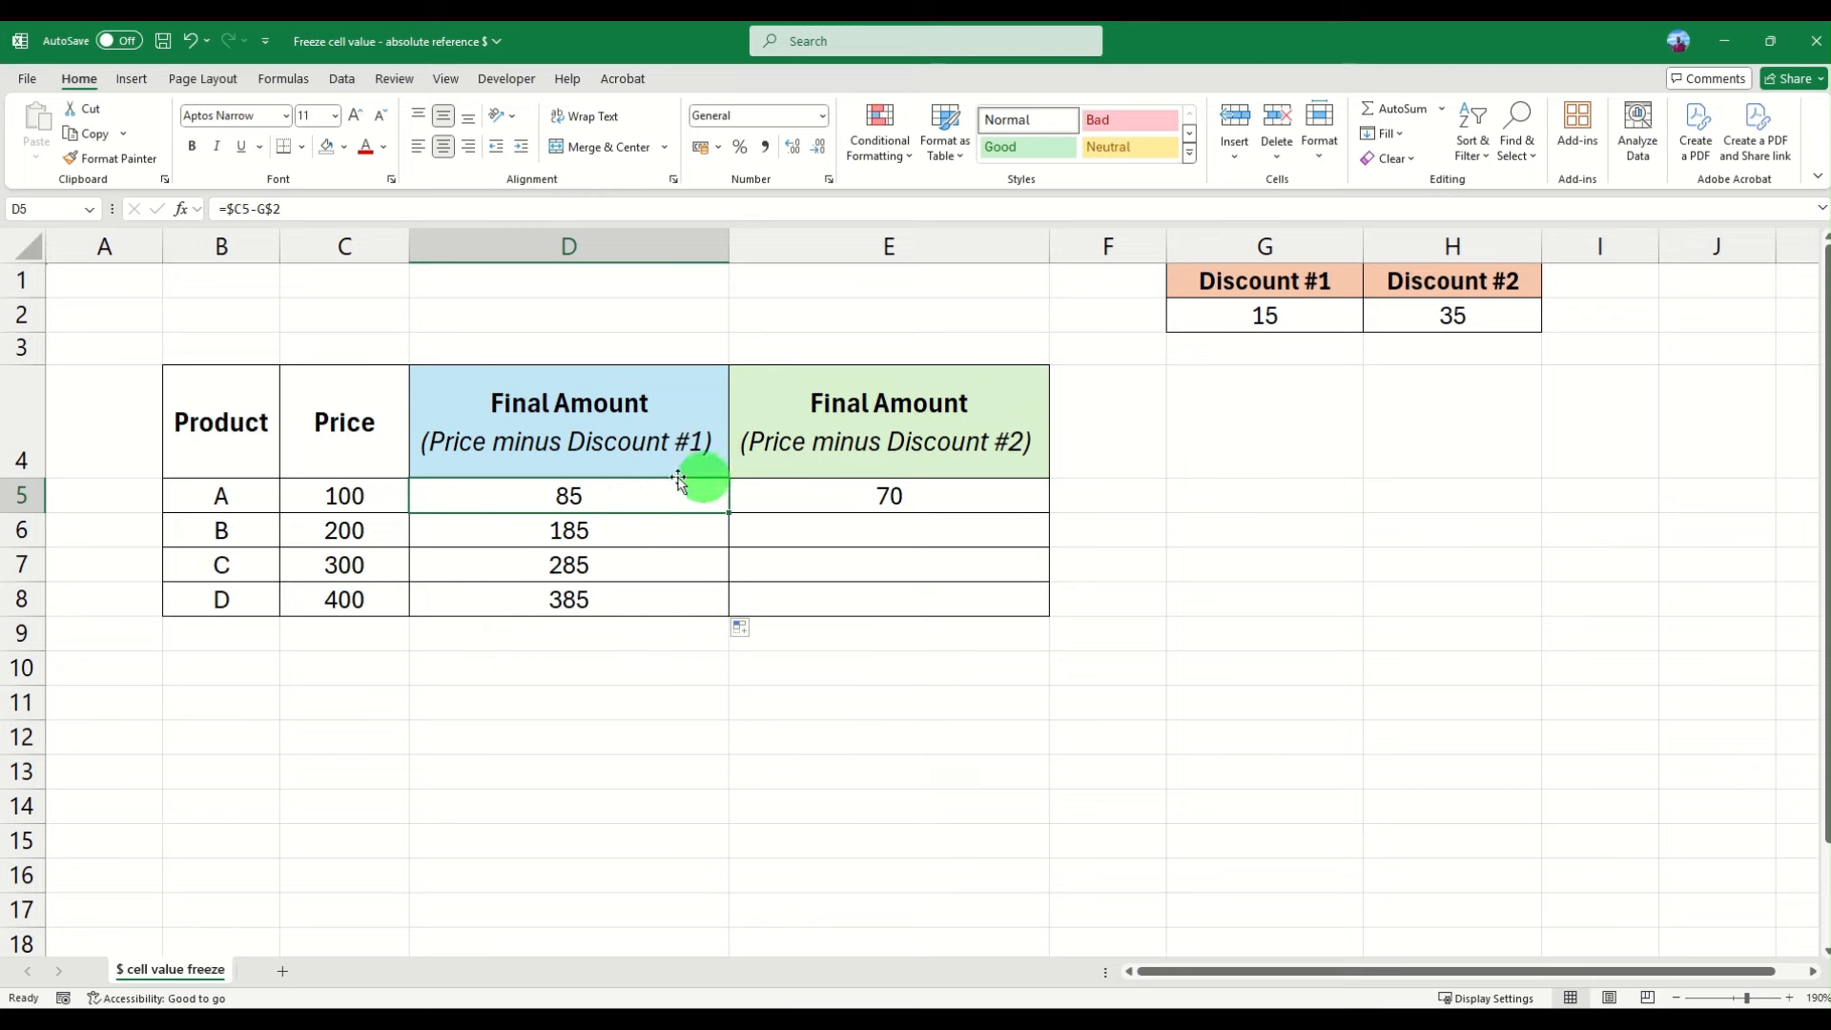
left_click_drag(730, 511, 992, 499)
left_click(992, 499)
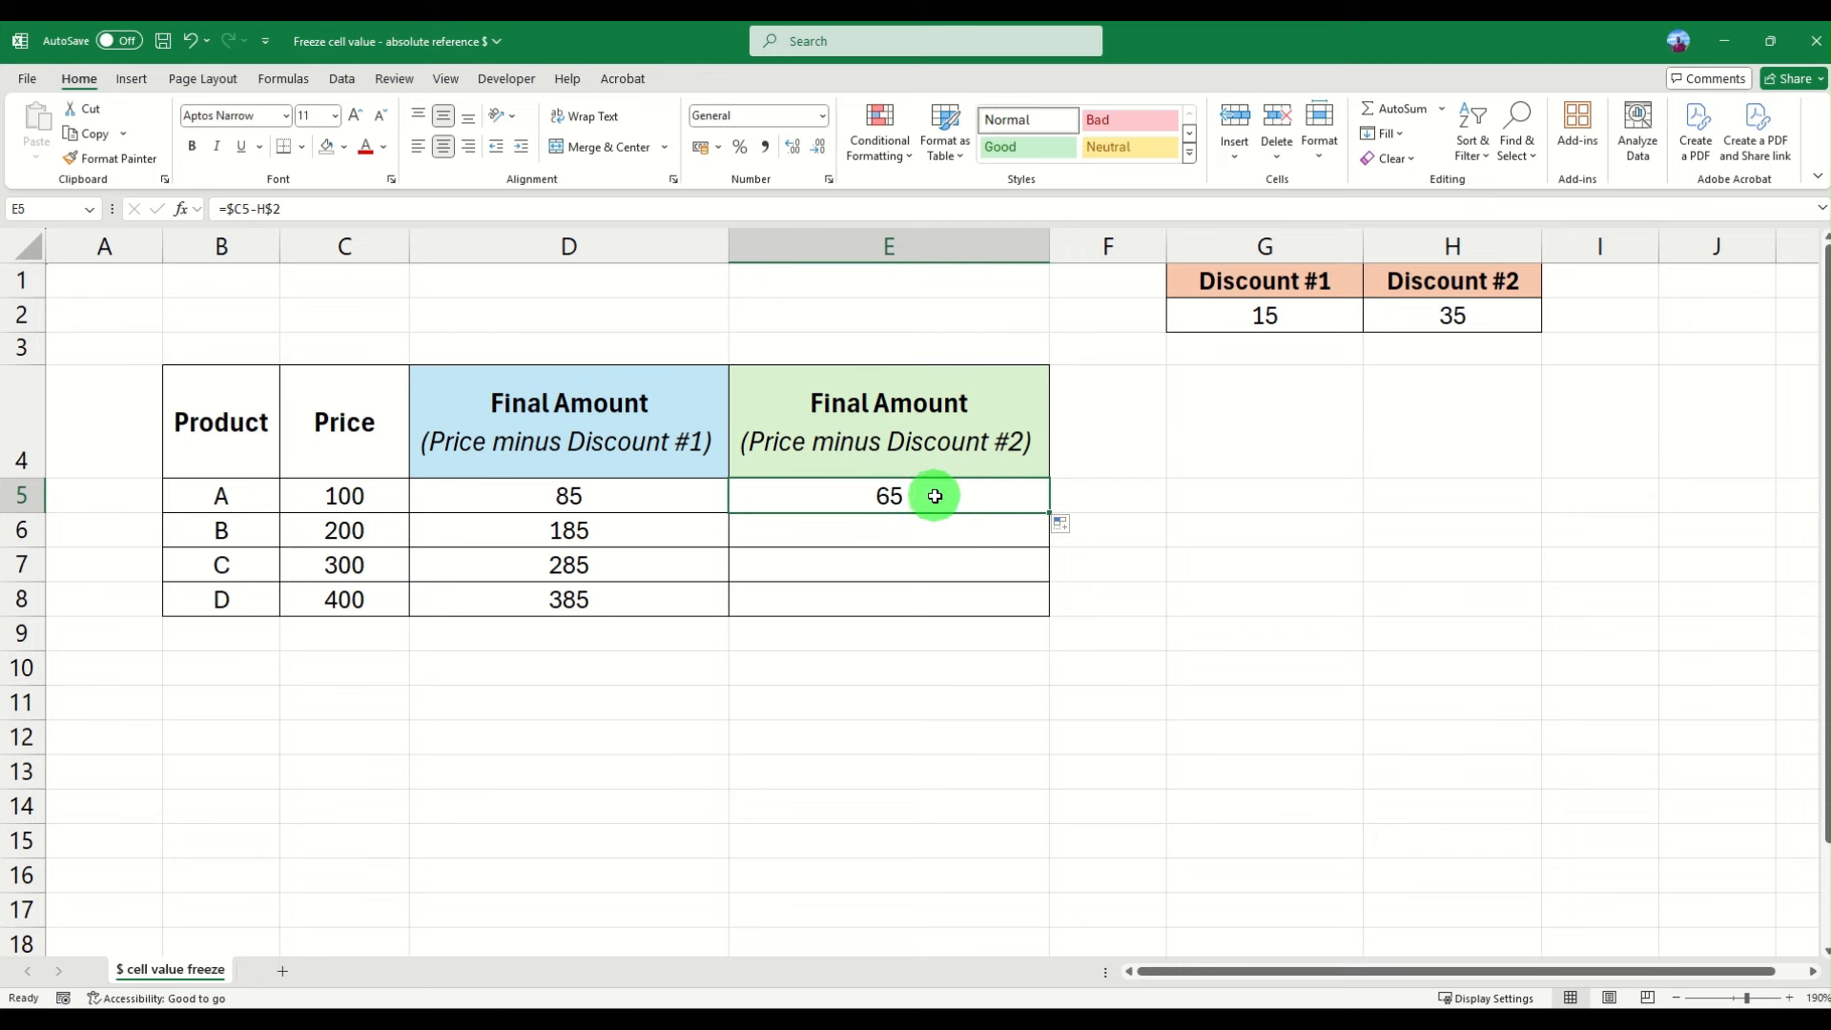
left_click(242, 211)
key("Escape")
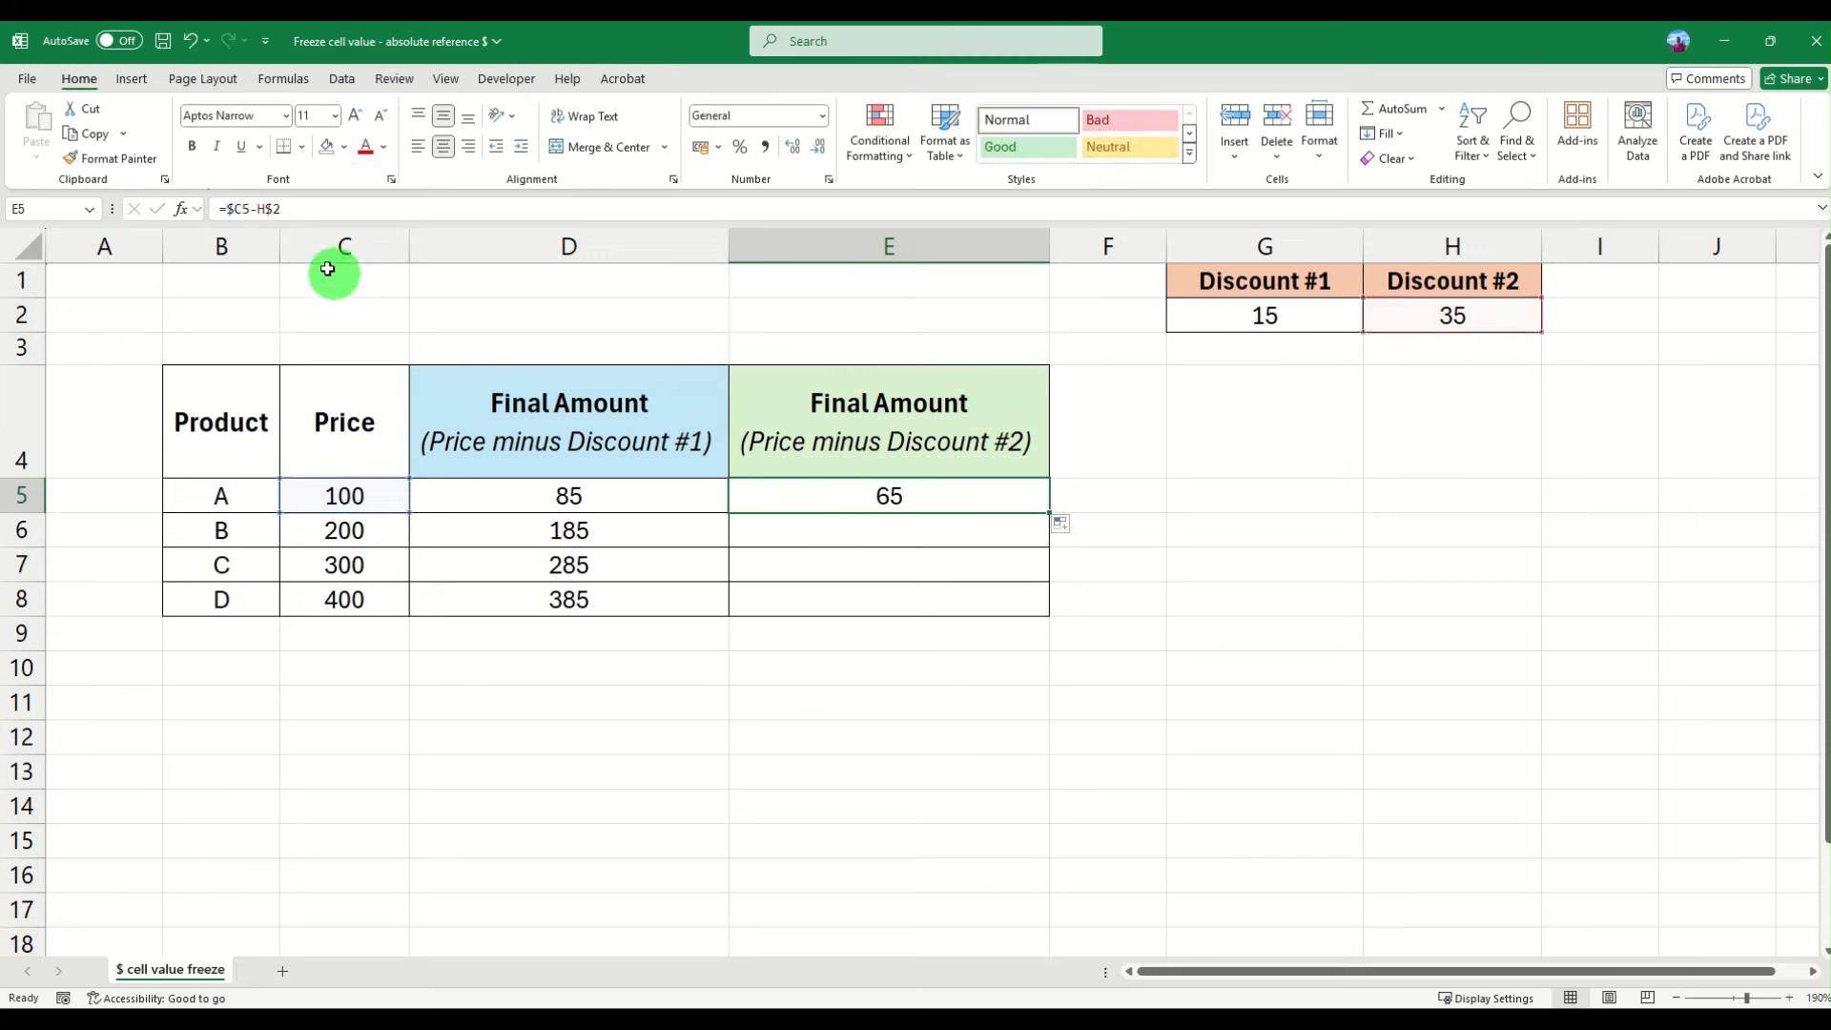
- Fill the =$C5-H$2 formula from E5 down the Discount #2 Final Amount column through E8
left_click(267, 209)
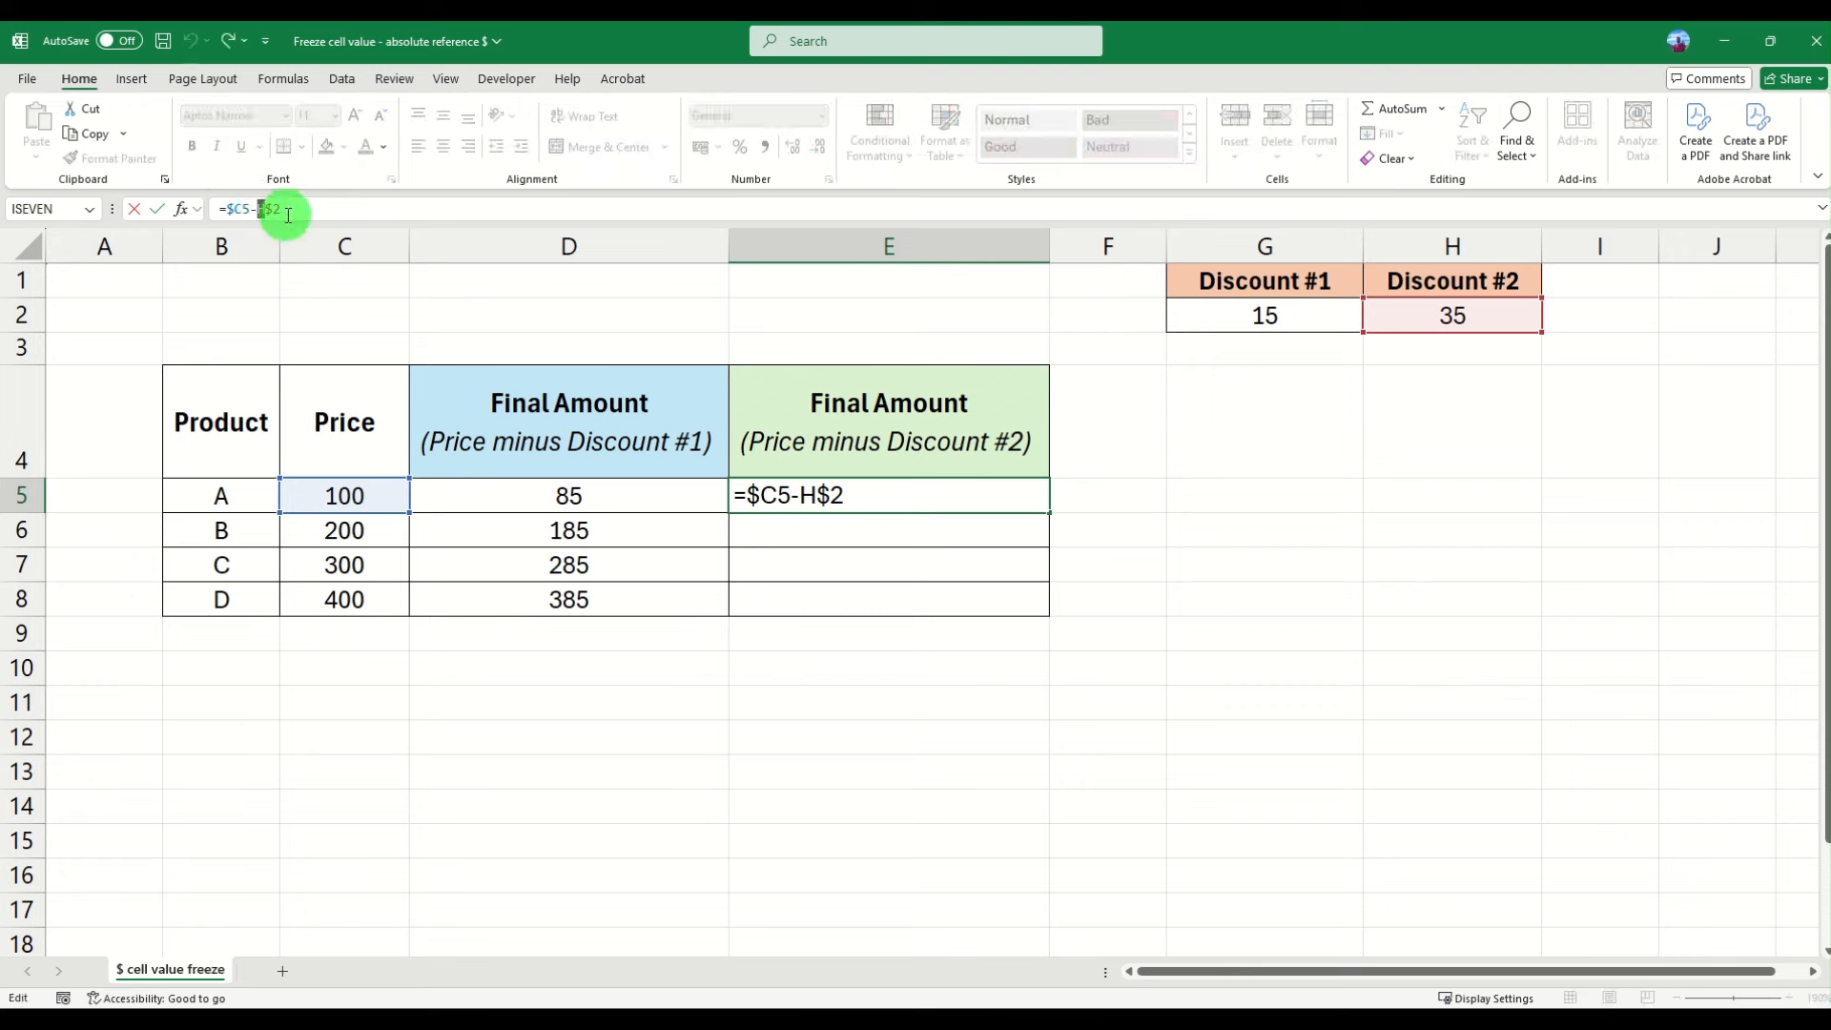
key("Escape")
left_click(268, 209)
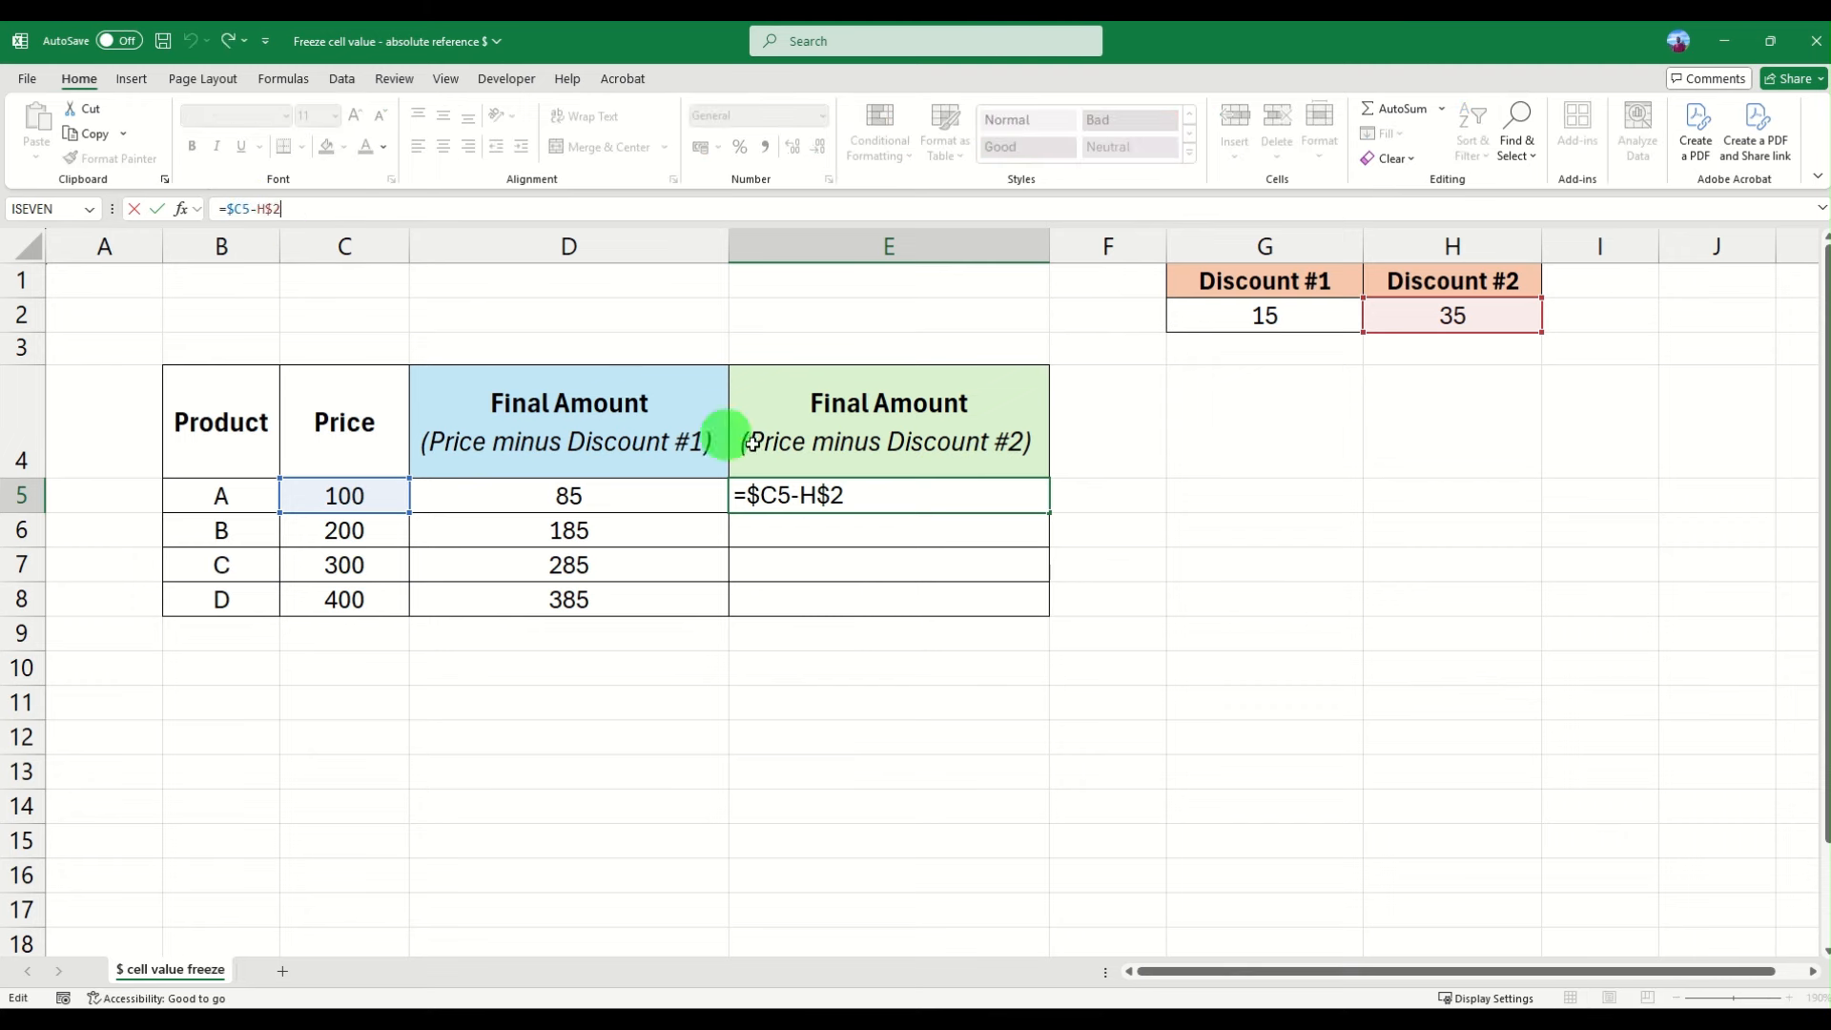
key("Escape")
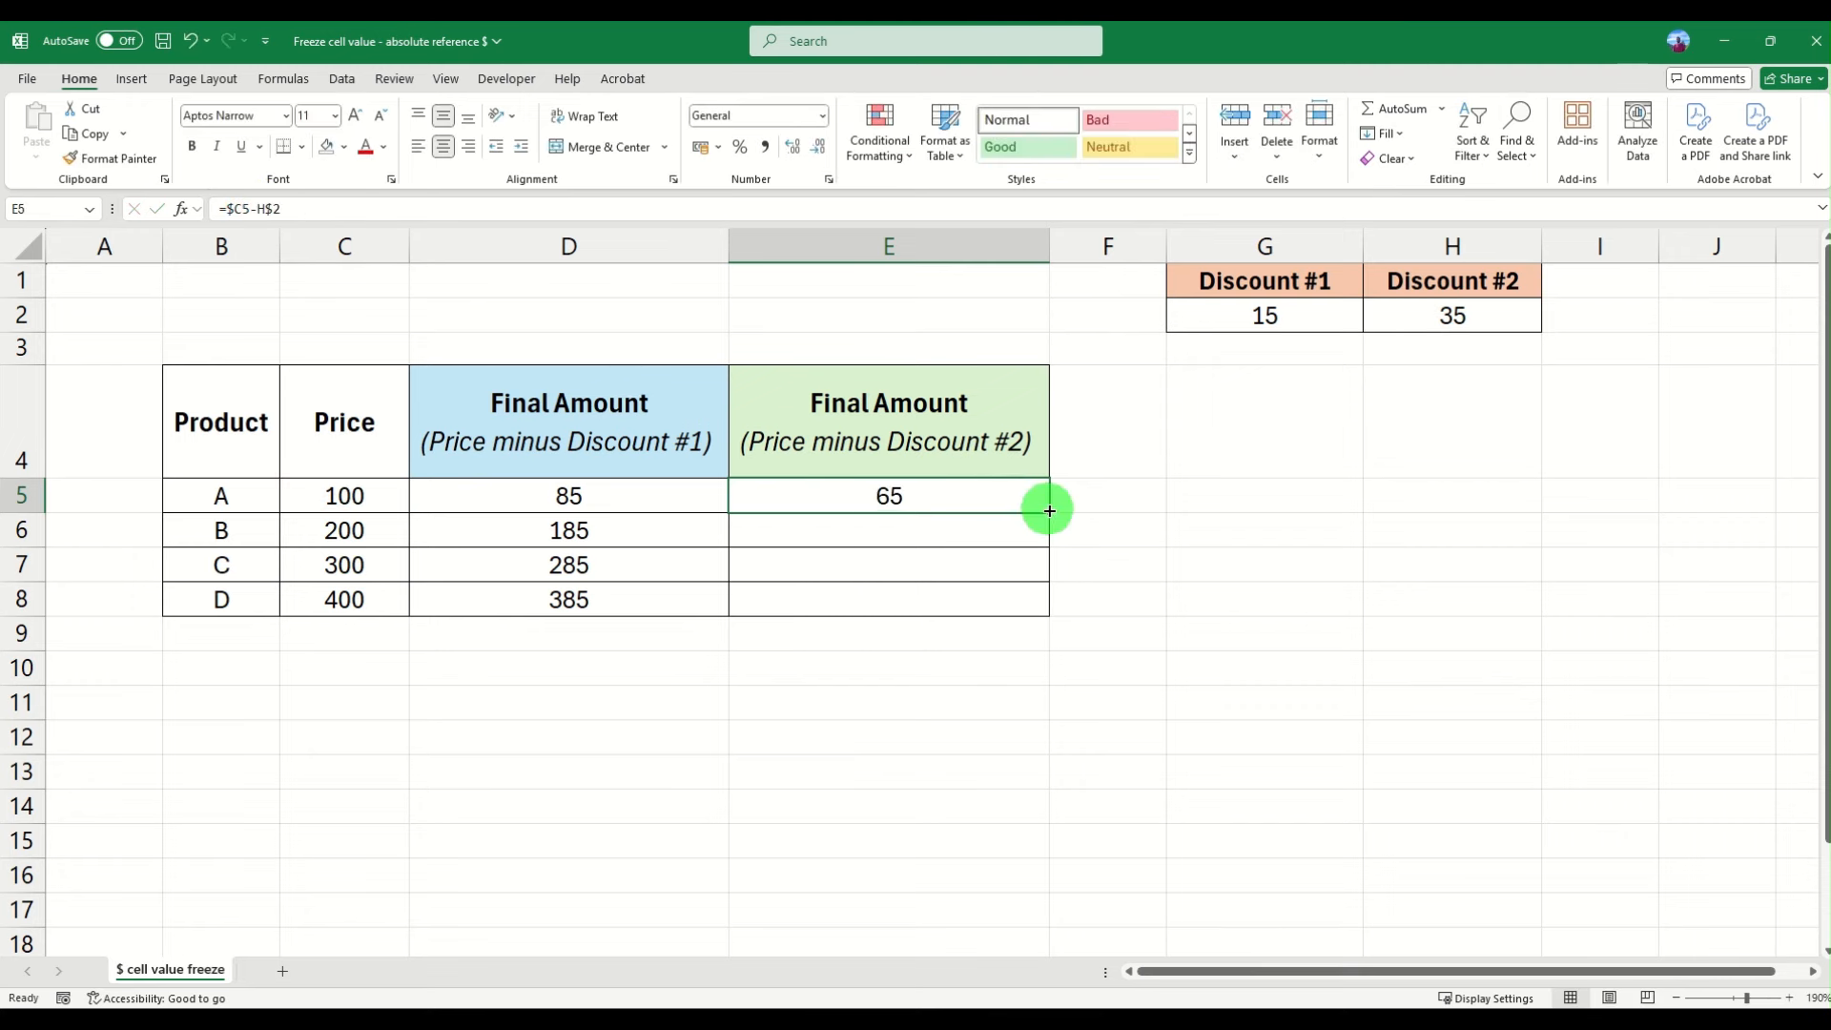
left_click_drag(1050, 513, 1050, 603)
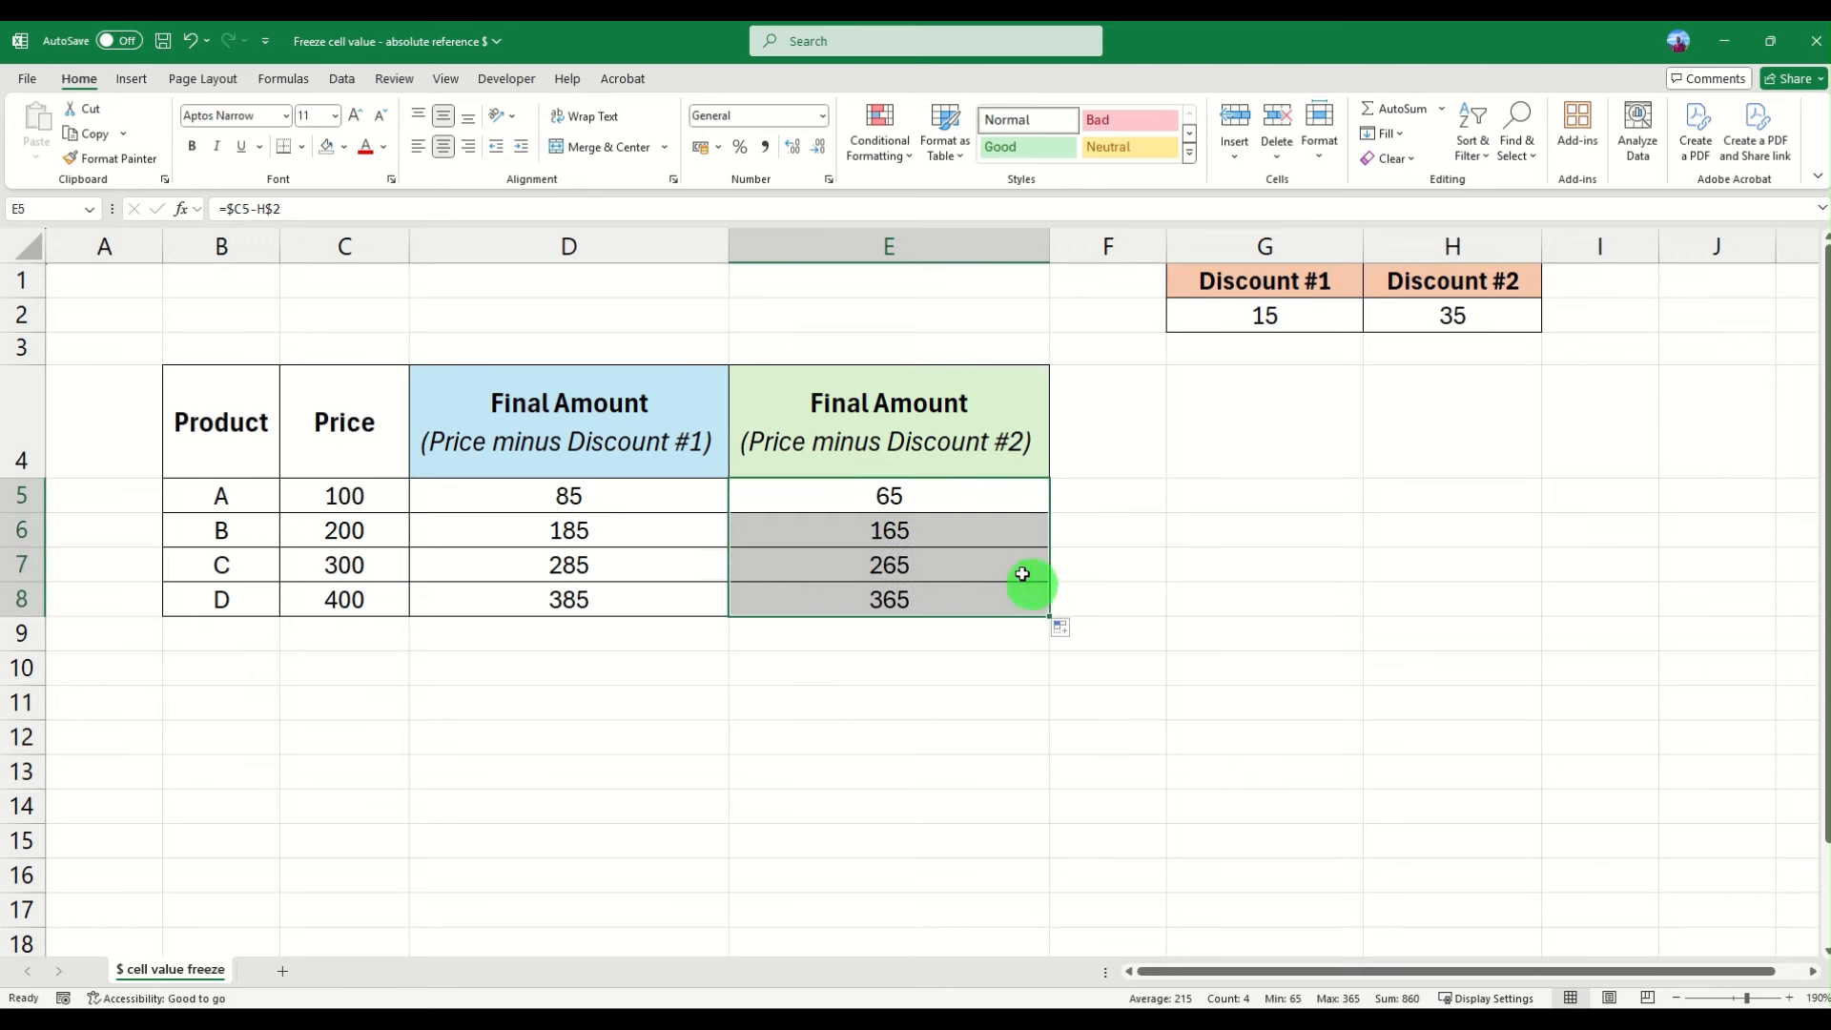
- Inspect the filled formulas in E5 through E8 for their price and Discount #2 references
left_click(980, 525)
left_click(344, 530)
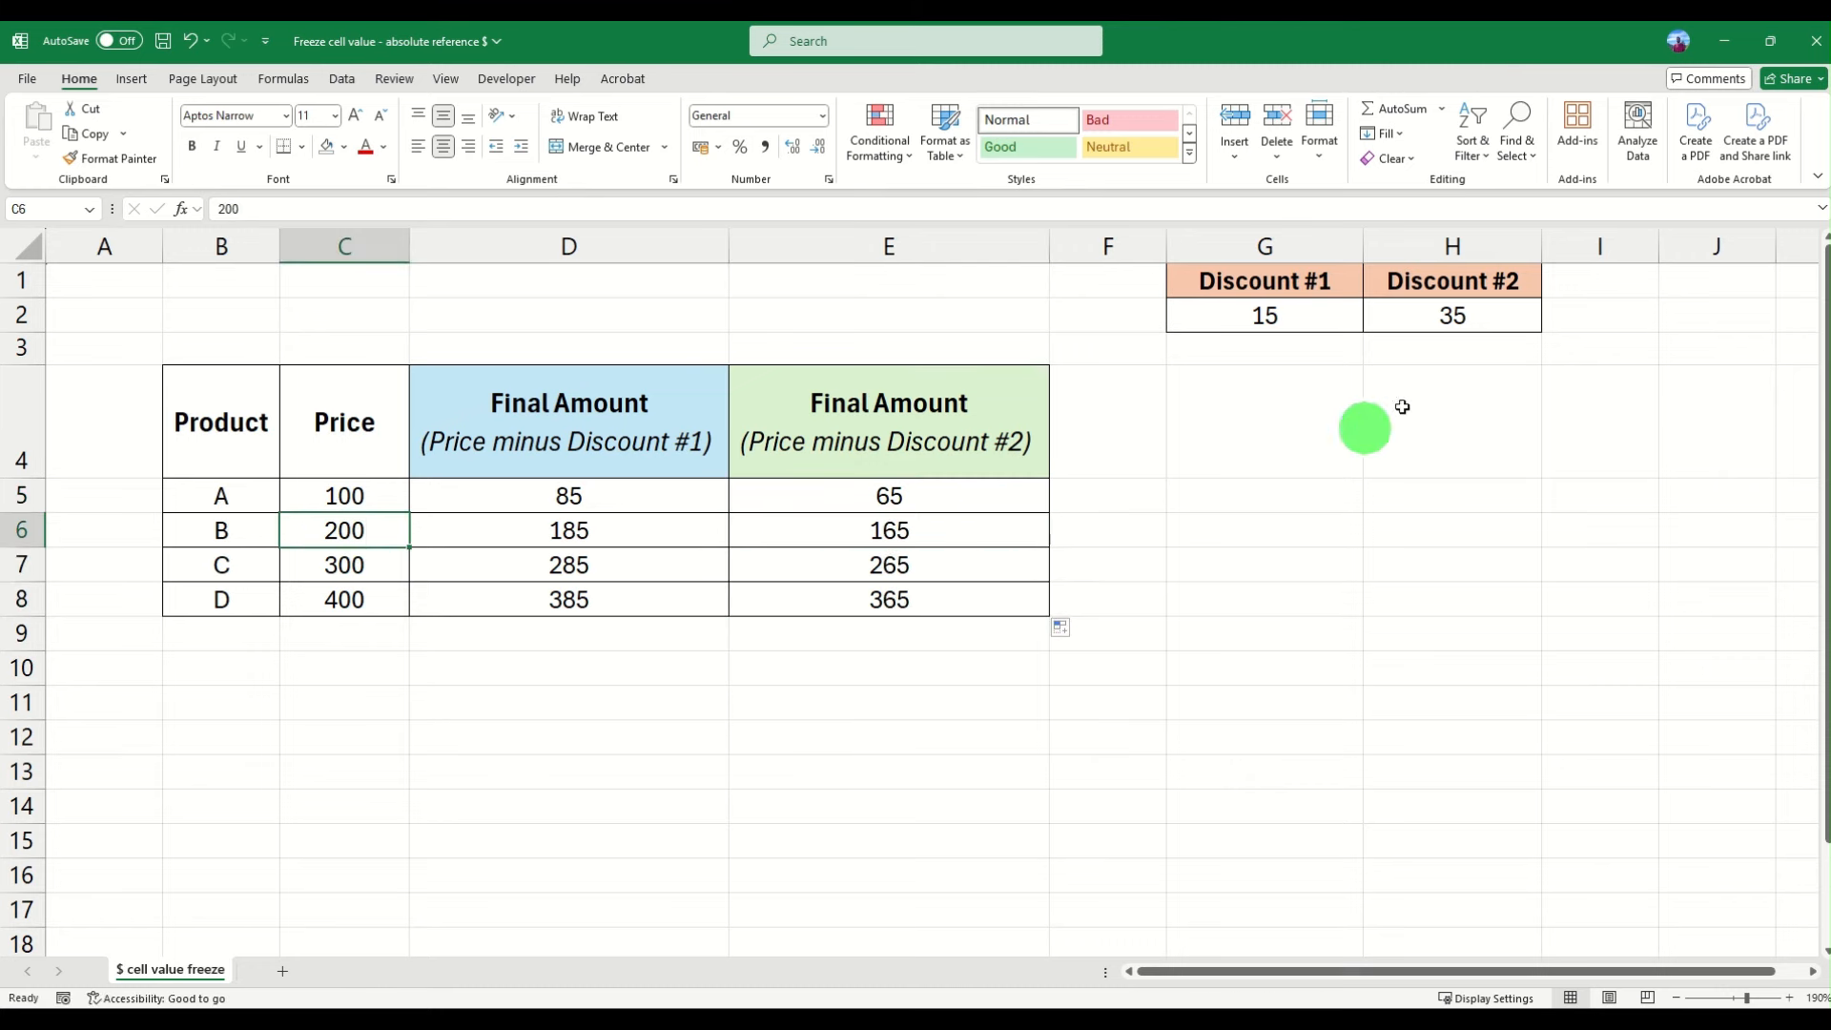
left_click(1456, 311)
left_click(941, 528)
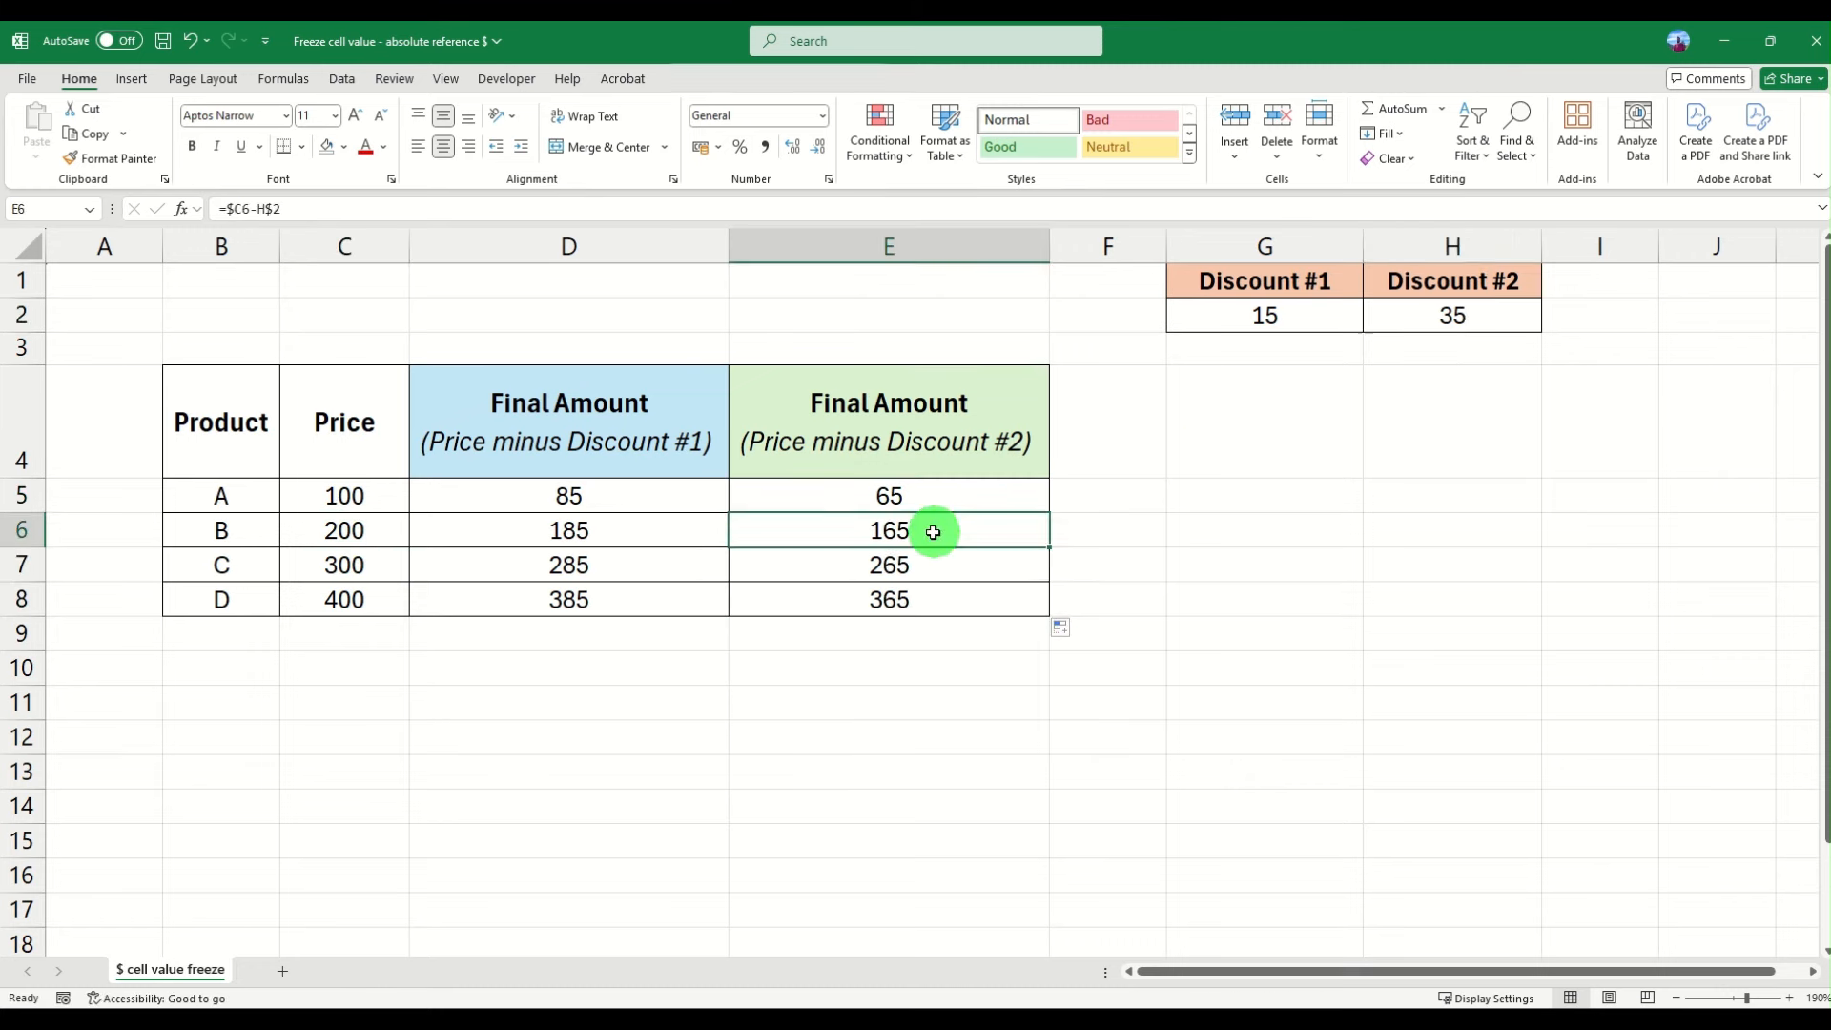
left_click(339, 568)
left_click(1497, 303)
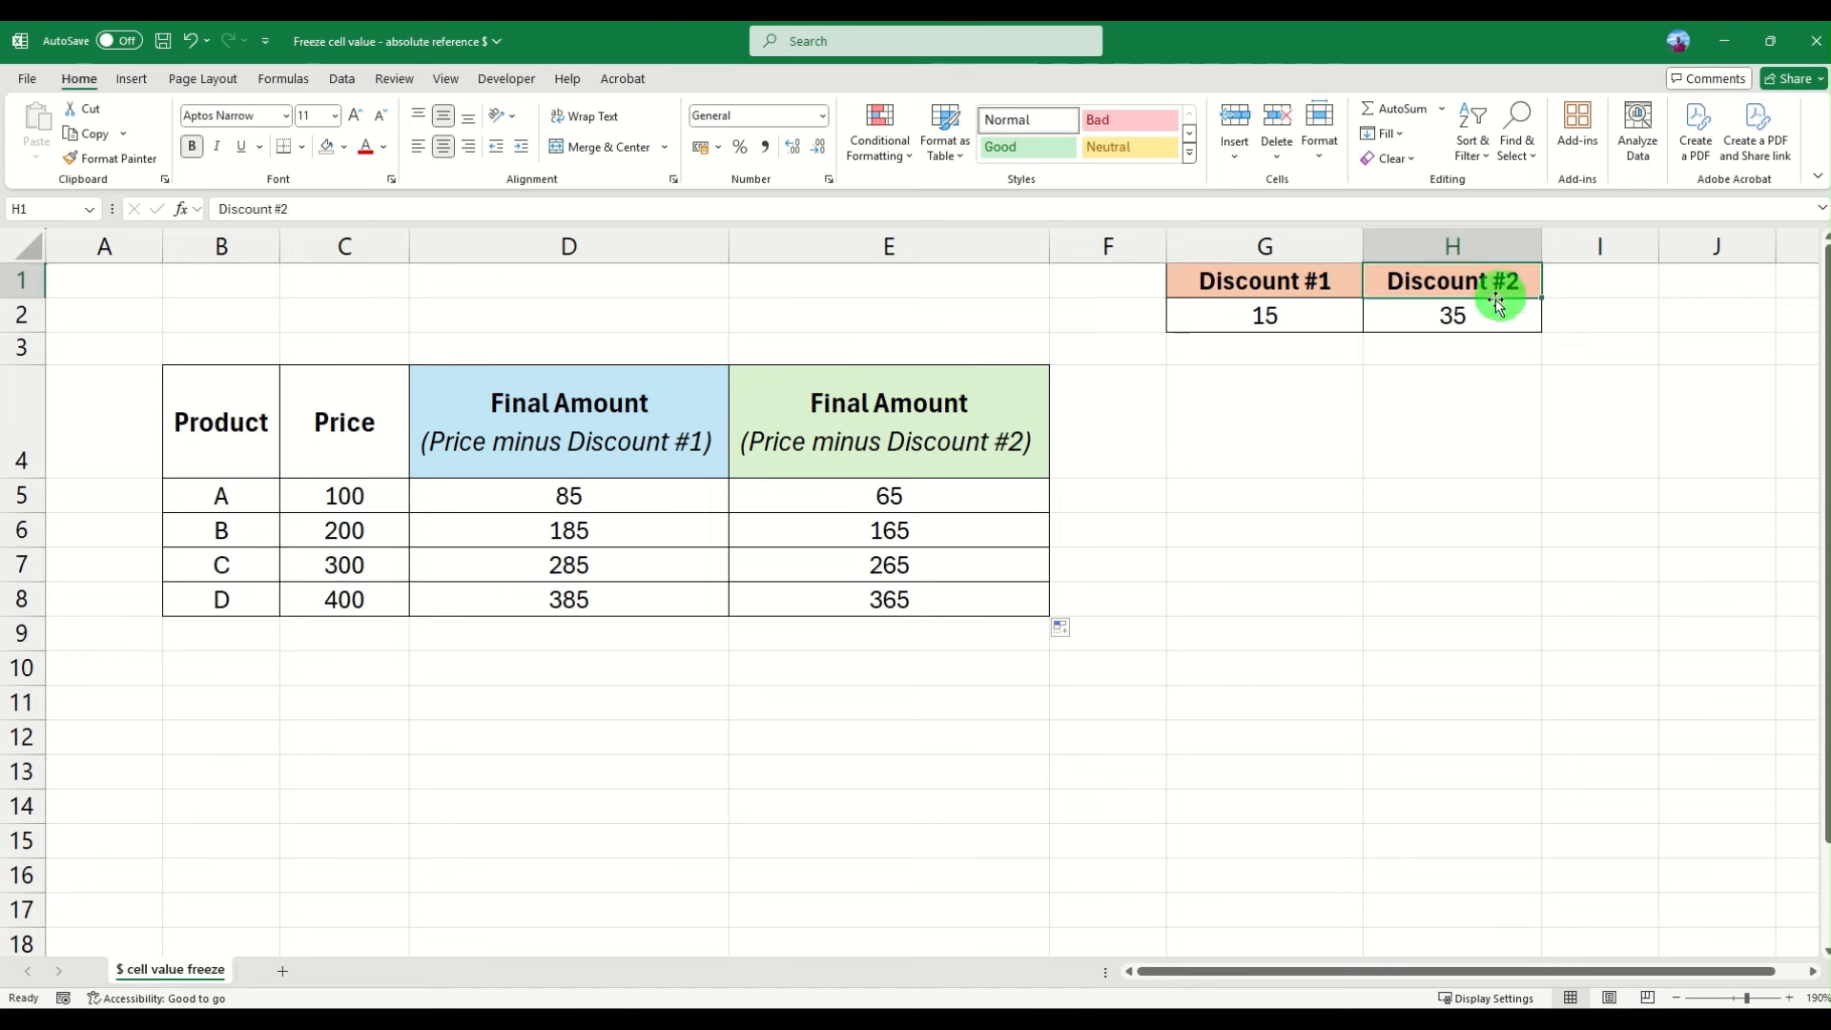
left_click(917, 567)
left_click_drag(873, 491, 870, 593)
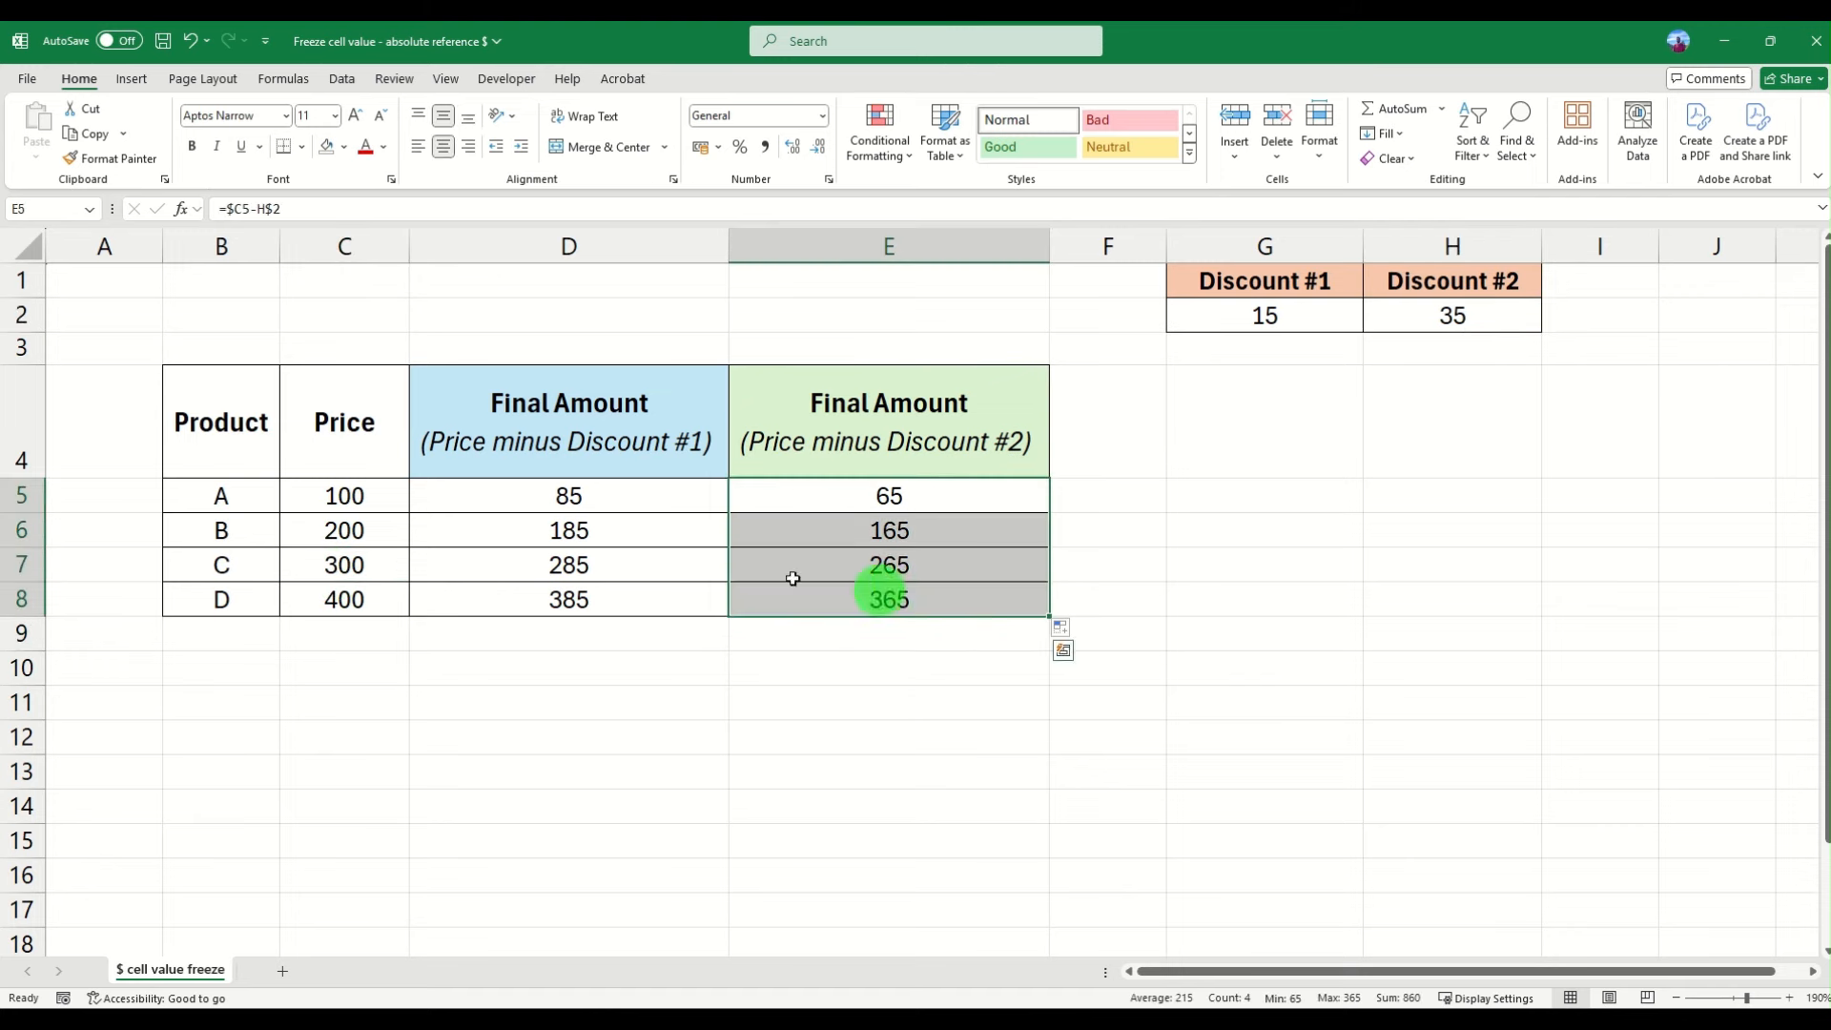
- Highlight cell D5 with a yellow fill, then review the formula in E8
left_click(664, 563)
left_click(568, 497)
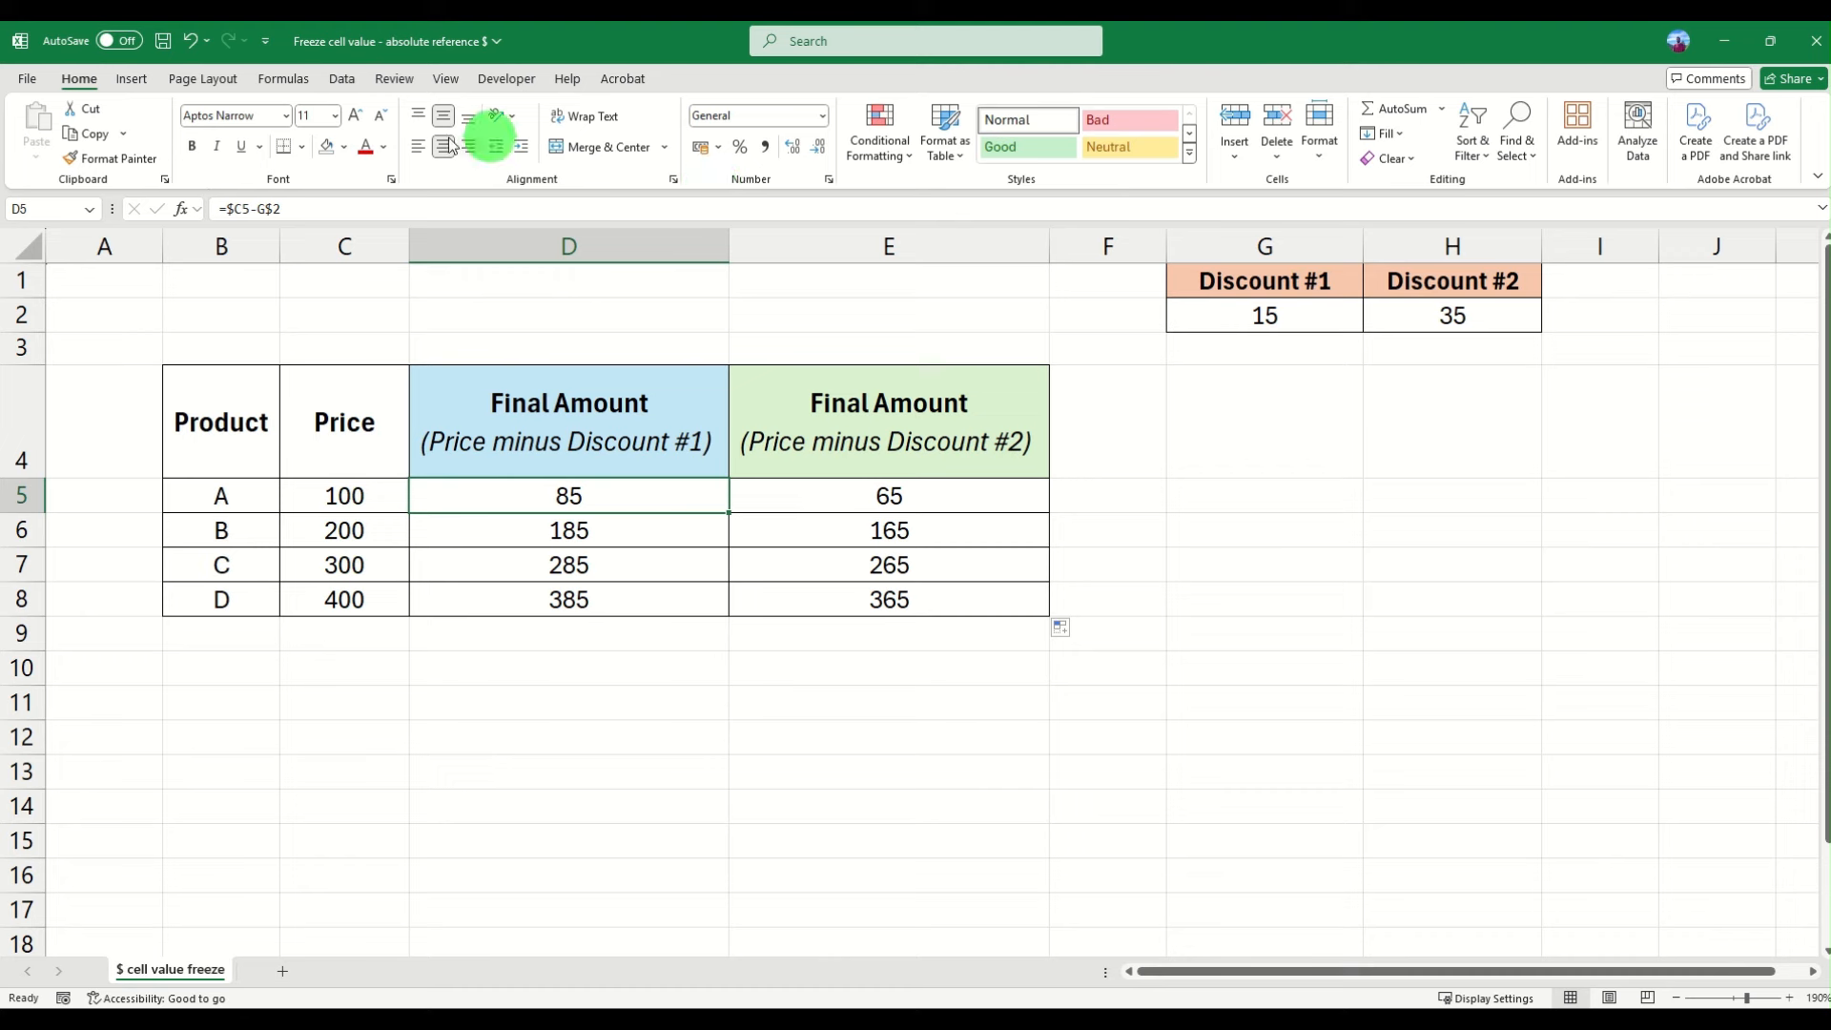
left_click(344, 147)
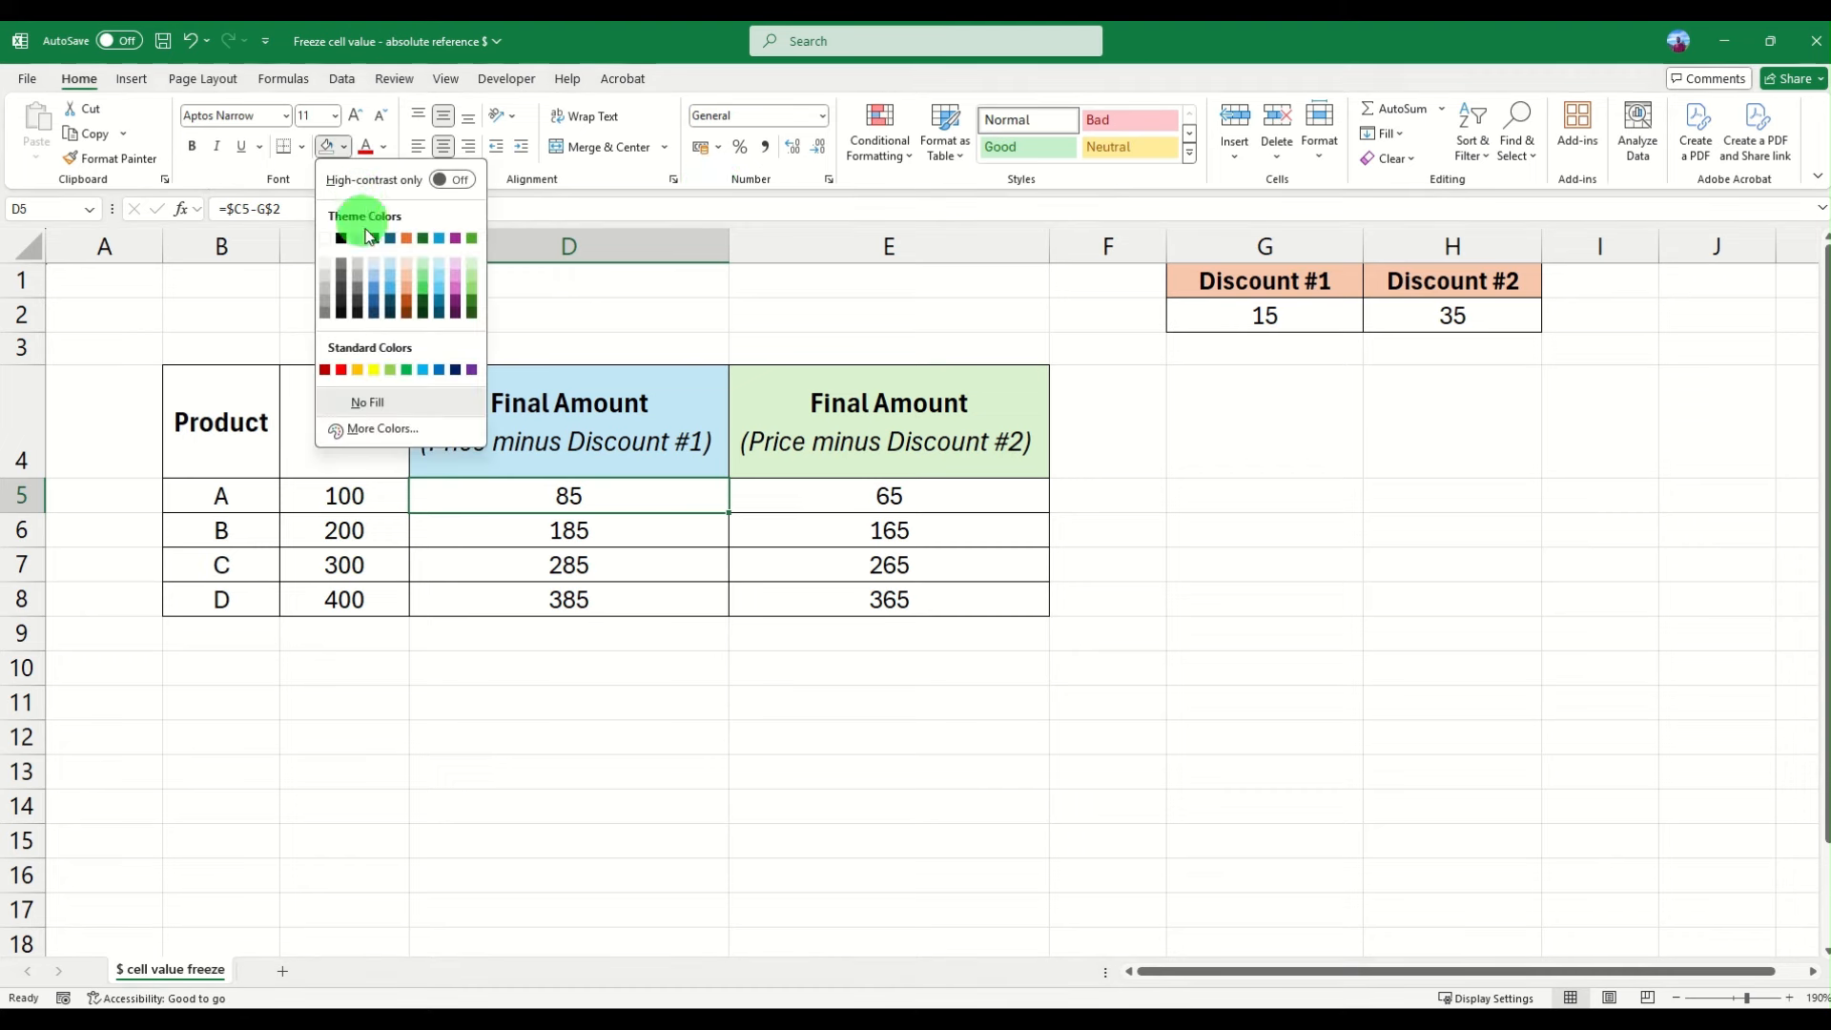
left_click(375, 371)
left_click(377, 372)
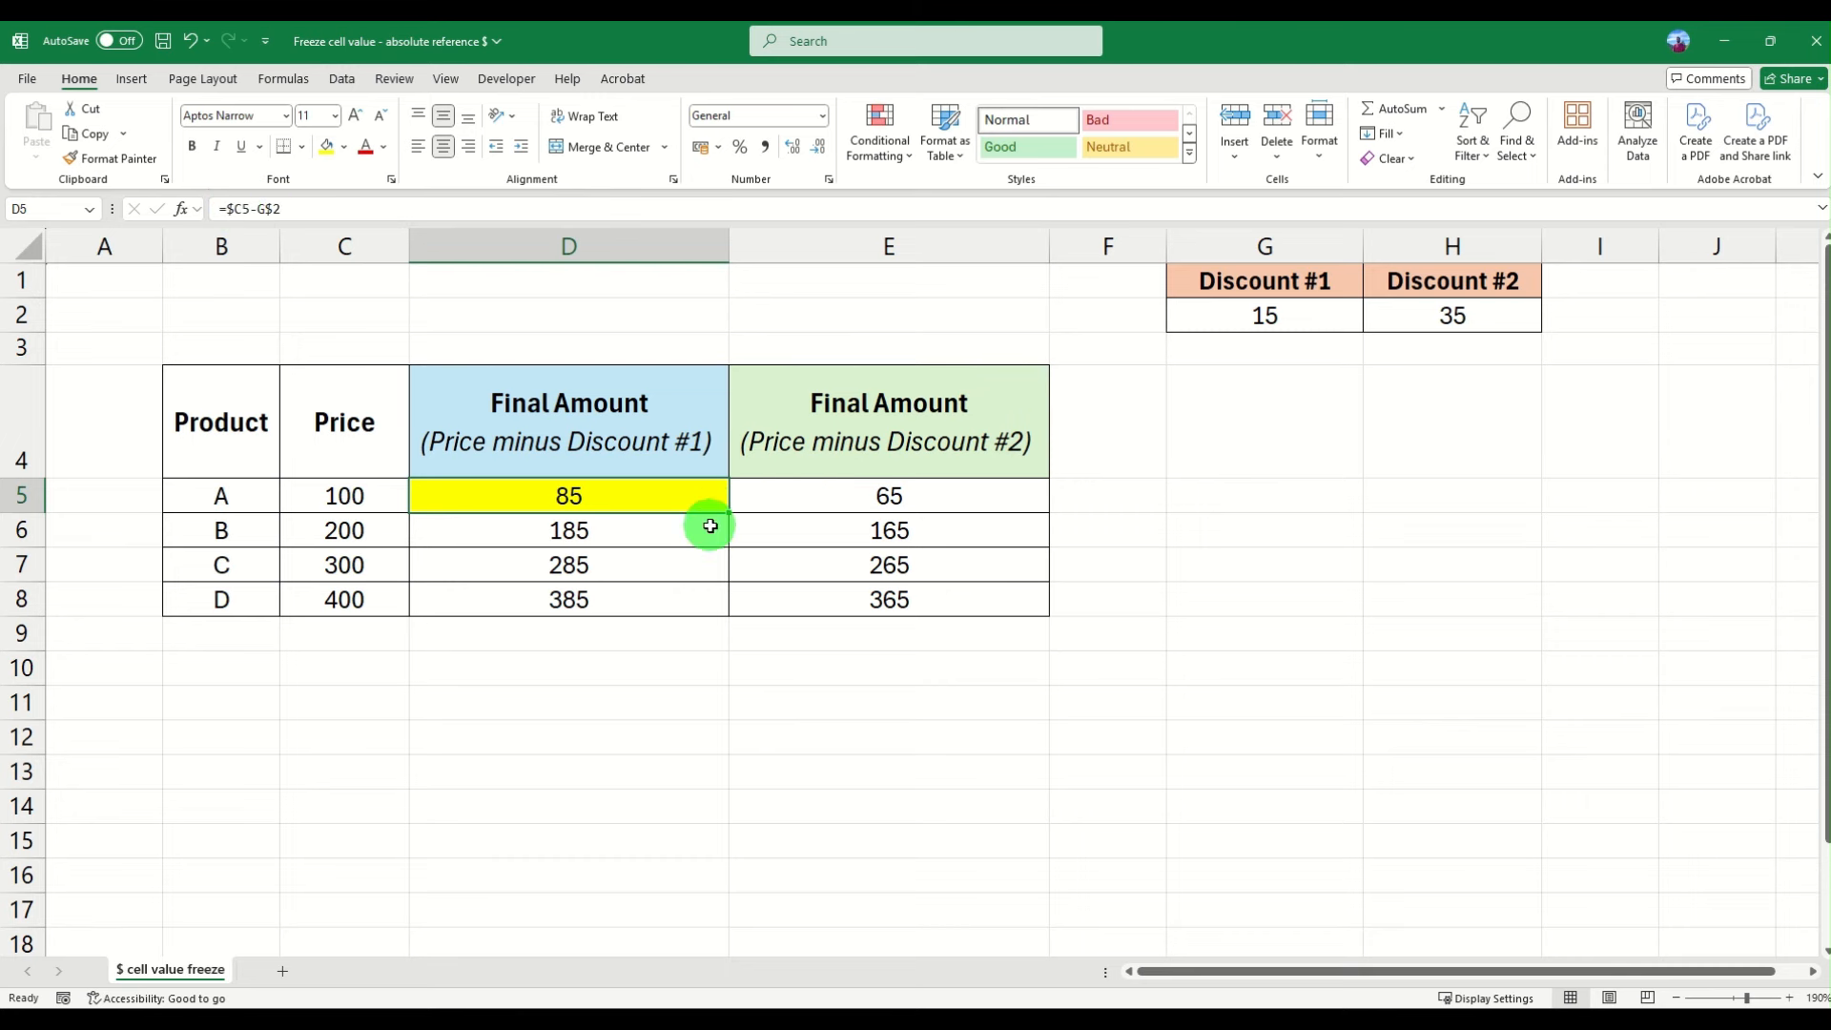
left_click_drag(662, 504, 876, 598)
left_click(876, 599)
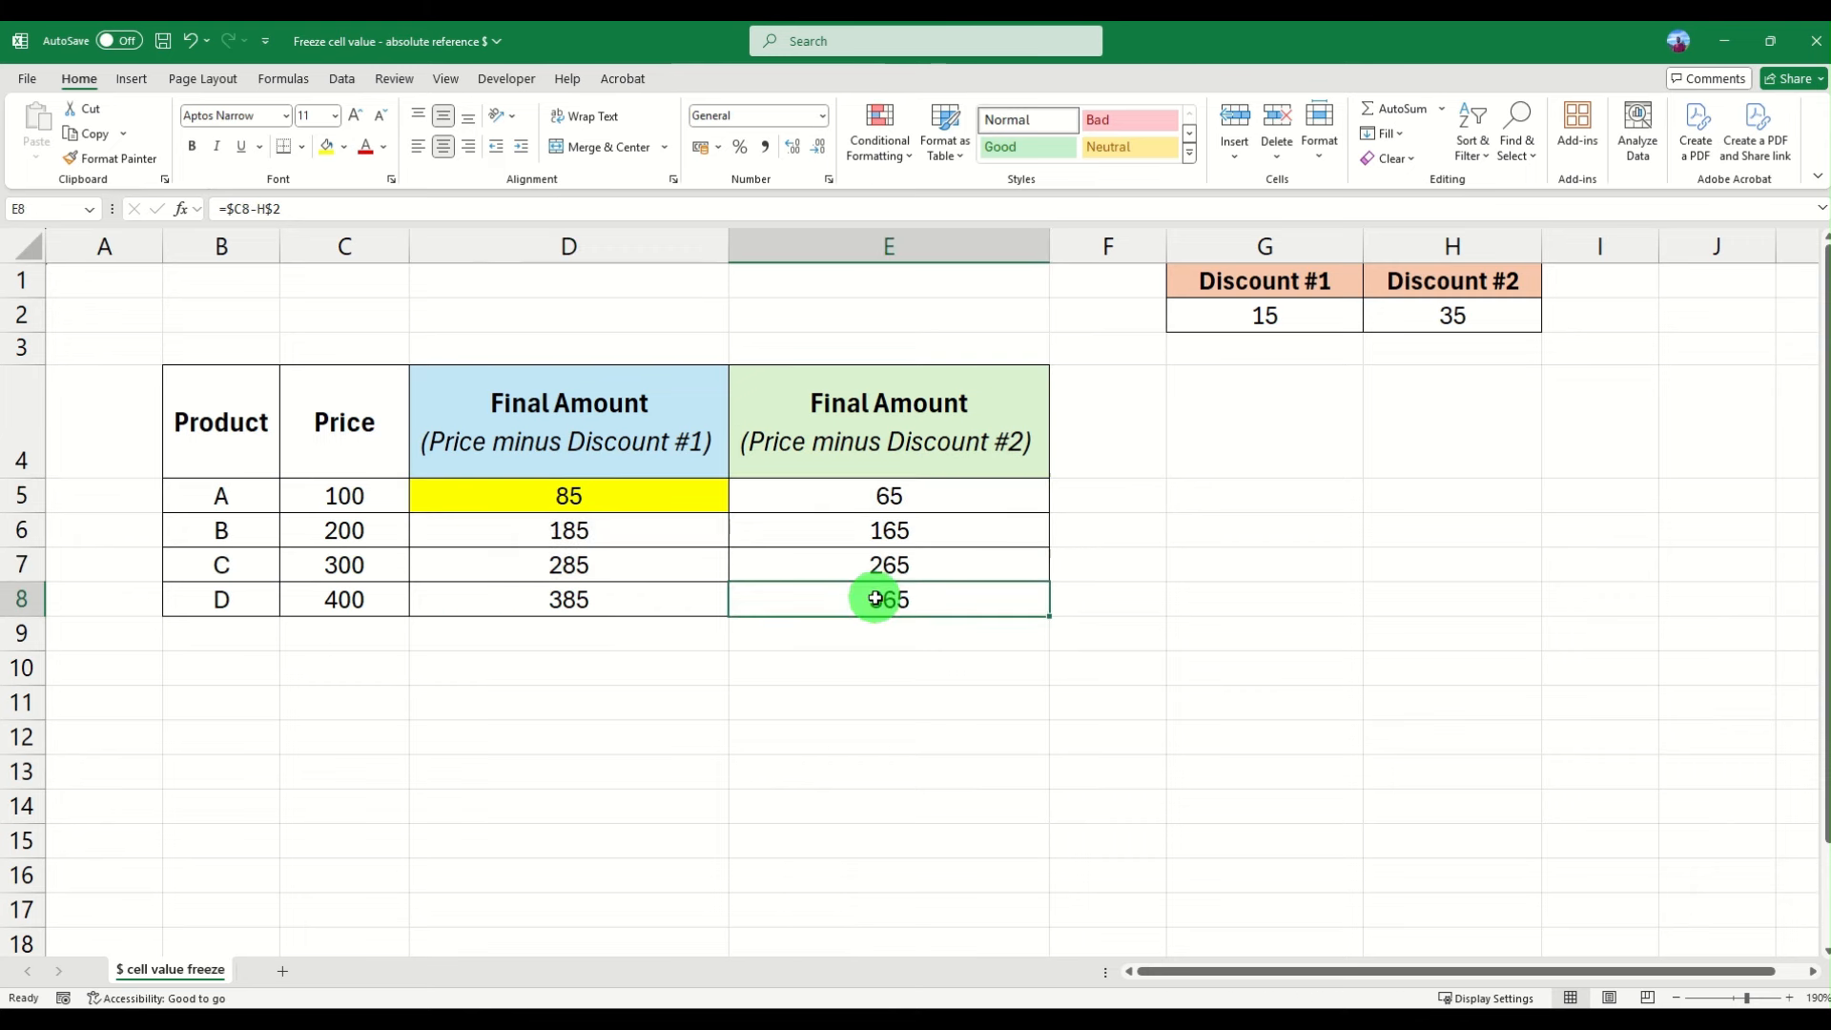